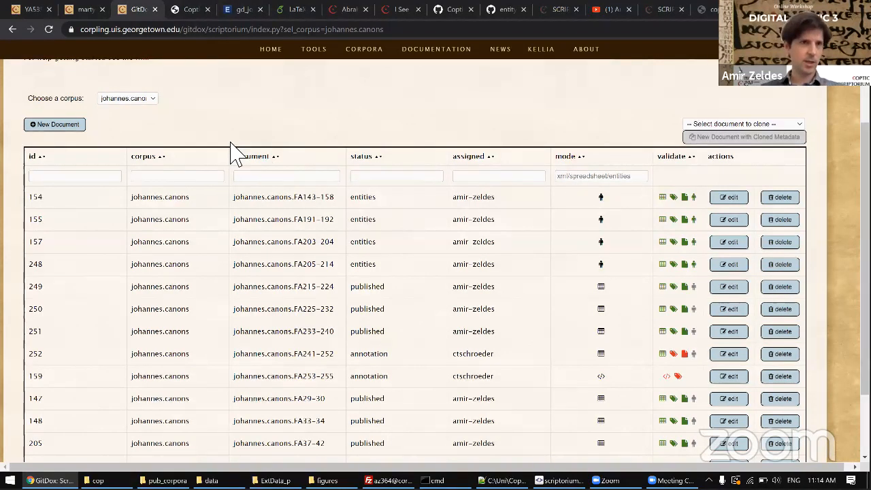
- Switch to the open martyrdom.victor.02 document and set its status to entities
{"action": "scroll", "coordinate": [231, 153], "scroll_direction": "up", "scroll_amount": 1}
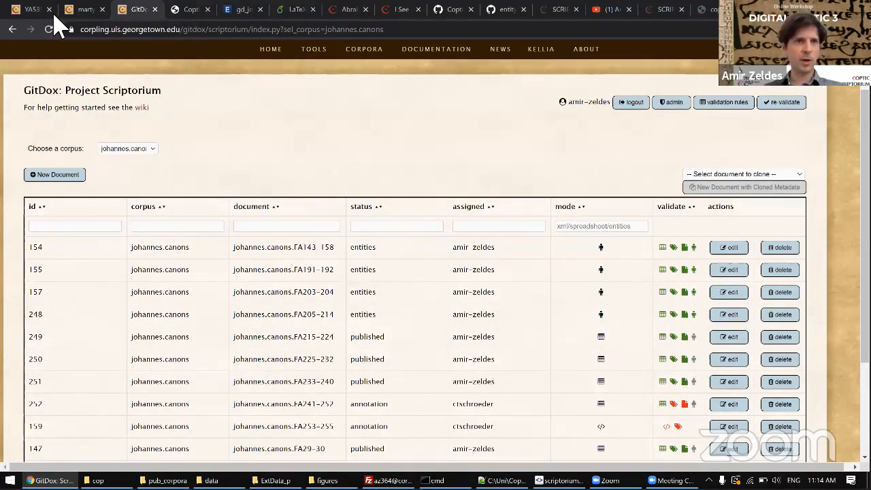
{"action": "left_click", "coordinate": [76, 12]}
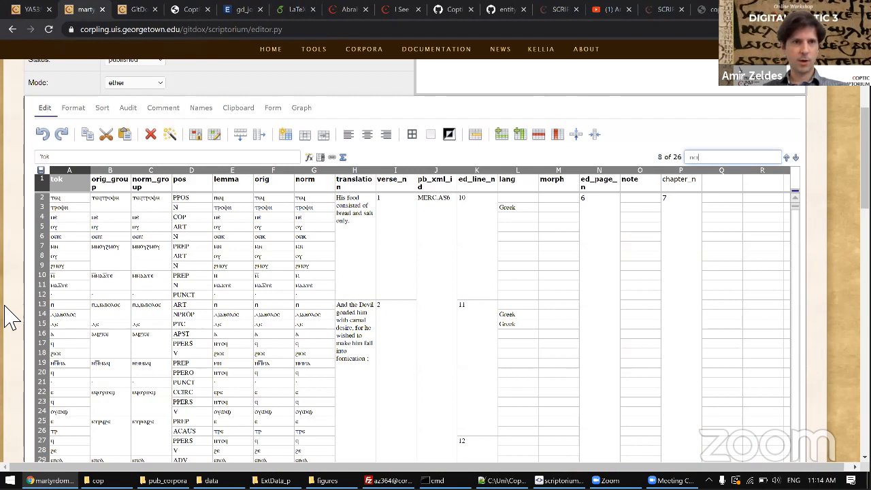
{"action": "scroll", "coordinate": [10, 316], "scroll_direction": "up", "scroll_amount": 3}
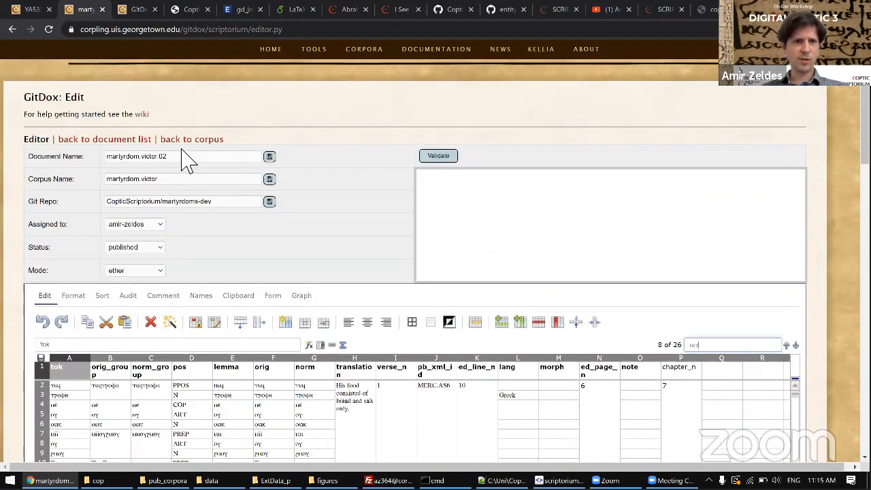
{"action": "scroll", "coordinate": [6, 248], "scroll_direction": "down", "scroll_amount": 8}
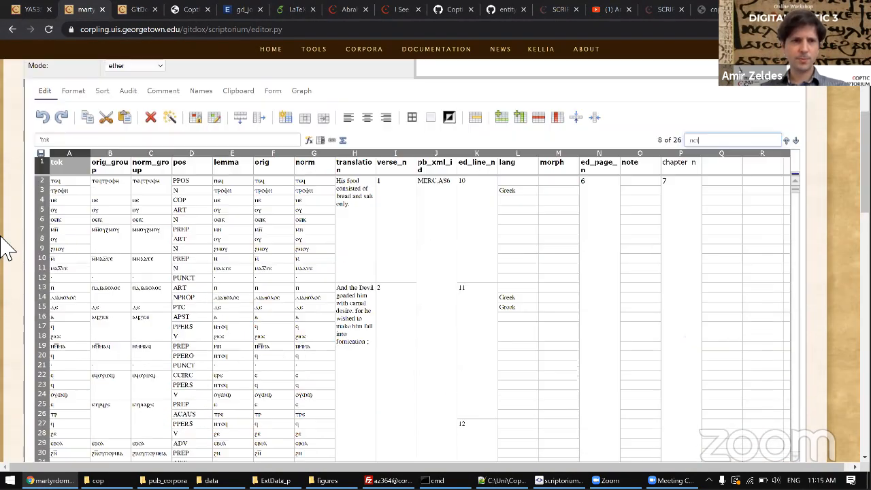
{"action": "scroll", "coordinate": [5, 250], "scroll_direction": "up", "scroll_amount": 8}
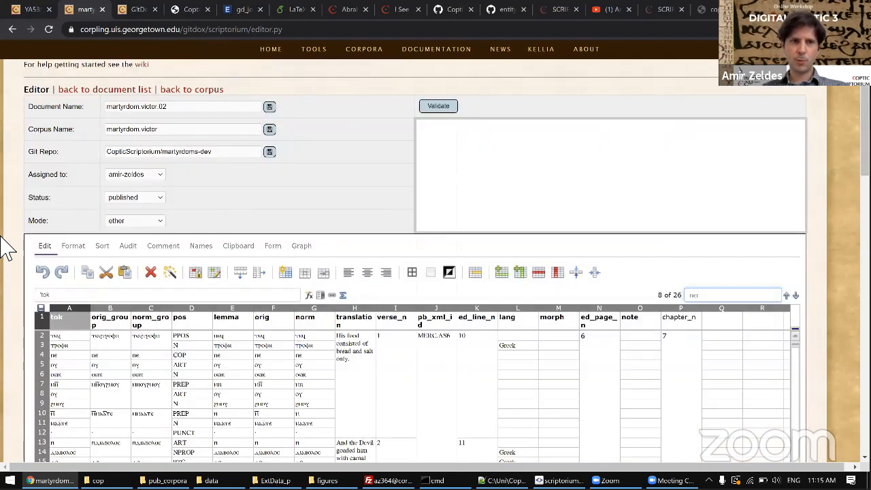
{"action": "left_click", "coordinate": [126, 261]}
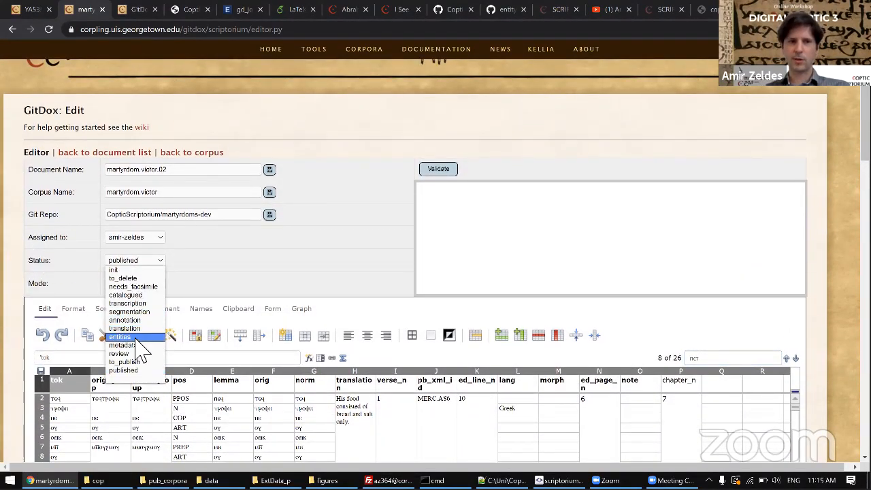
{"action": "left_click", "coordinate": [135, 337]}
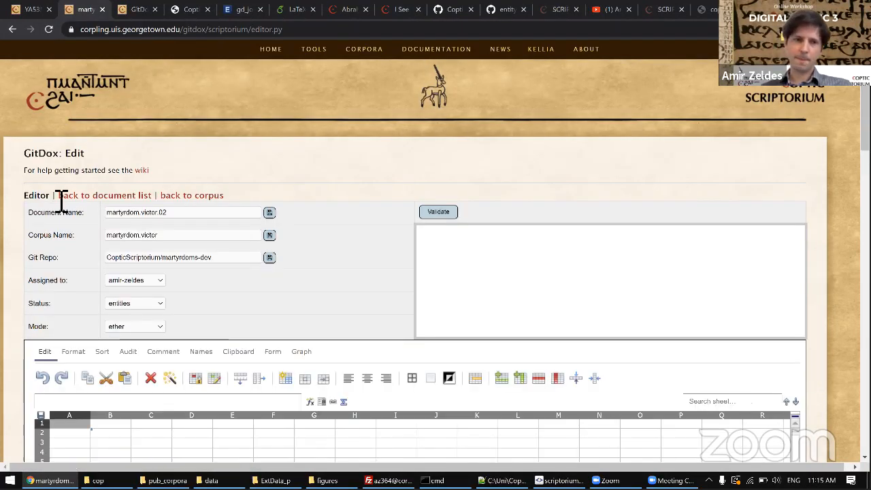
- Change the document's editing mode from spreadsheet to entities
{"action": "scroll", "coordinate": [51, 258], "scroll_direction": "down", "scroll_amount": 3}
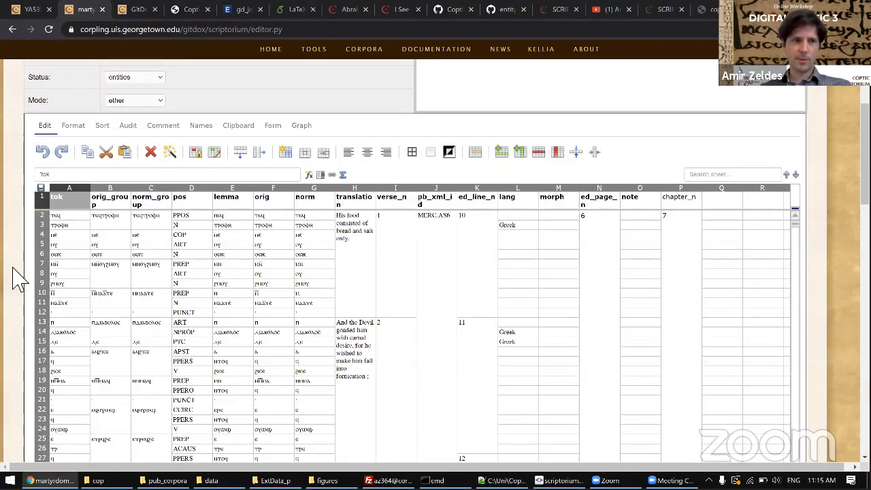
{"action": "scroll", "coordinate": [19, 278], "scroll_direction": "down", "scroll_amount": 2}
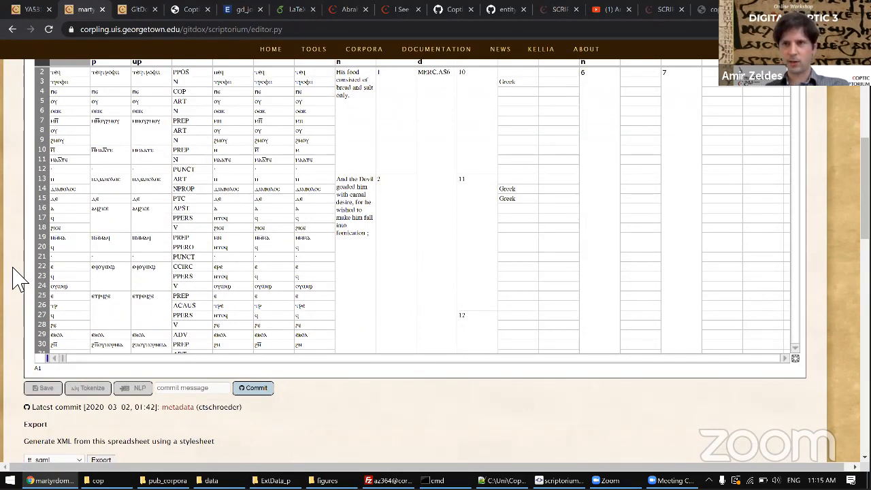
{"action": "scroll", "coordinate": [19, 277], "scroll_direction": "up", "scroll_amount": 3}
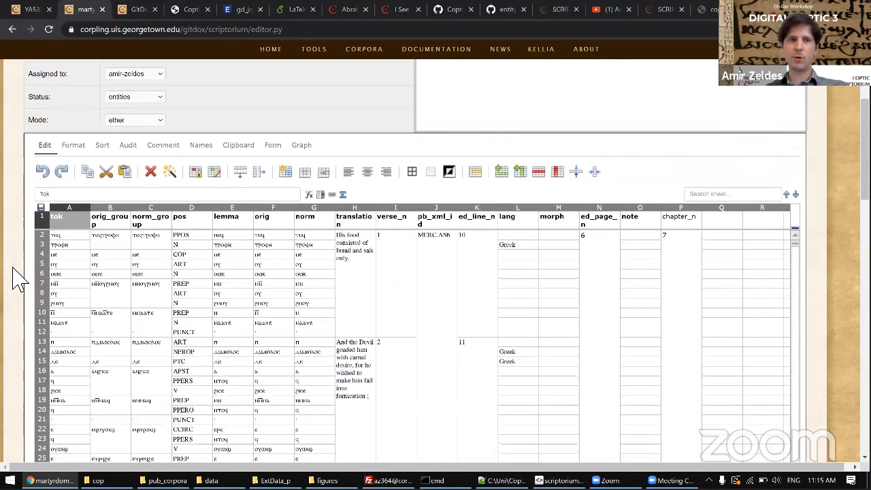
{"action": "left_click", "coordinate": [120, 185]}
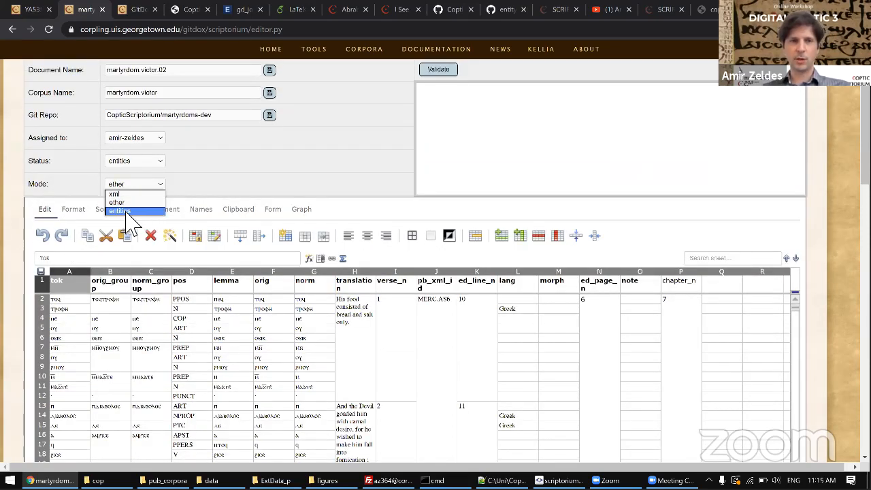
{"action": "left_click", "coordinate": [124, 213]}
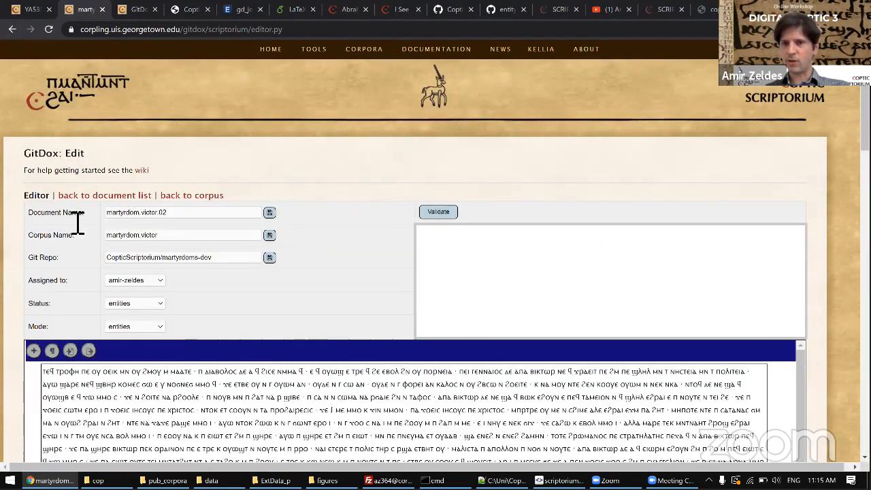
- Run automatic named entity recognition on the unannotated Coptic text of the document
{"action": "scroll", "coordinate": [85, 275], "scroll_direction": "down", "scroll_amount": 4}
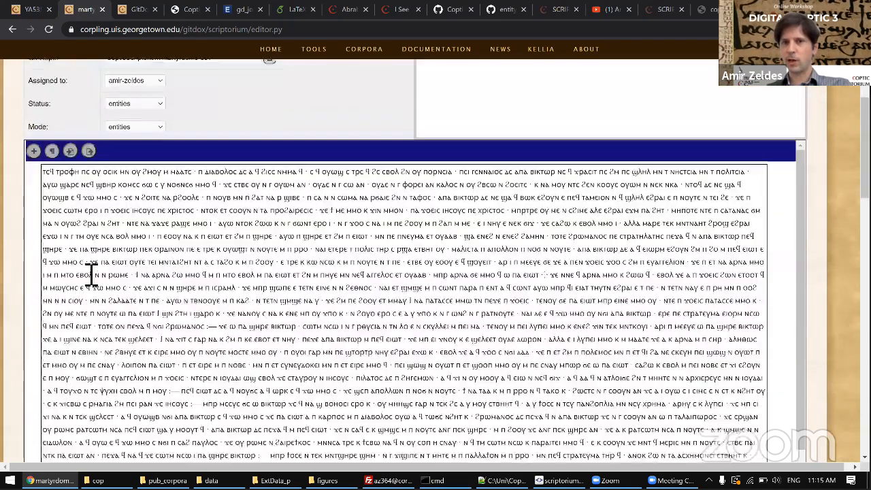
{"action": "scroll", "coordinate": [91, 276], "scroll_direction": "down", "scroll_amount": 6}
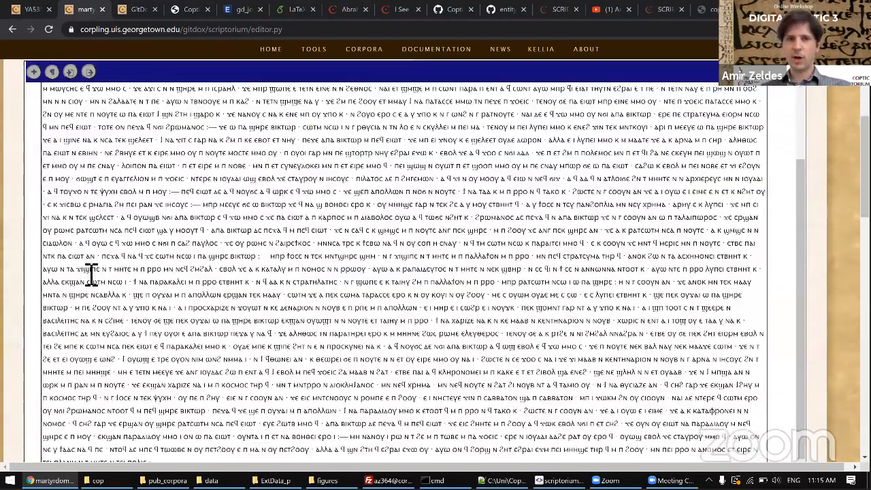
{"action": "scroll", "coordinate": [92, 275], "scroll_direction": "up", "scroll_amount": 6}
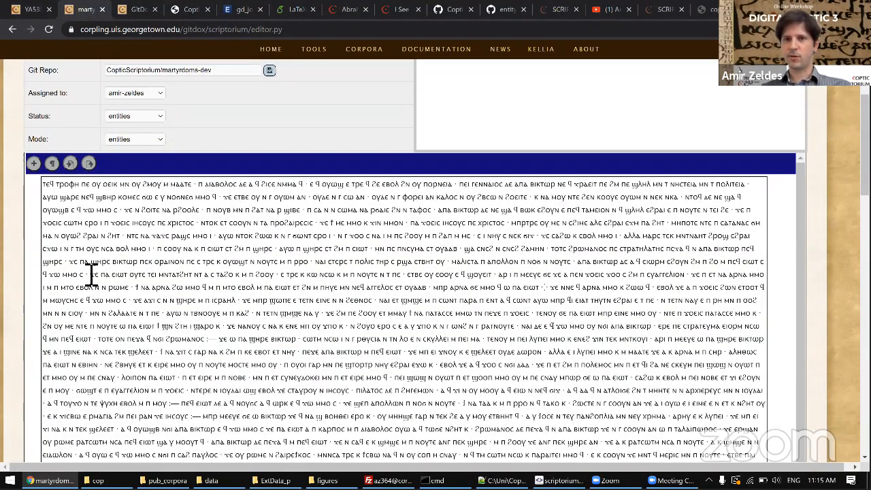
{"action": "scroll", "coordinate": [92, 275], "scroll_direction": "down", "scroll_amount": 2}
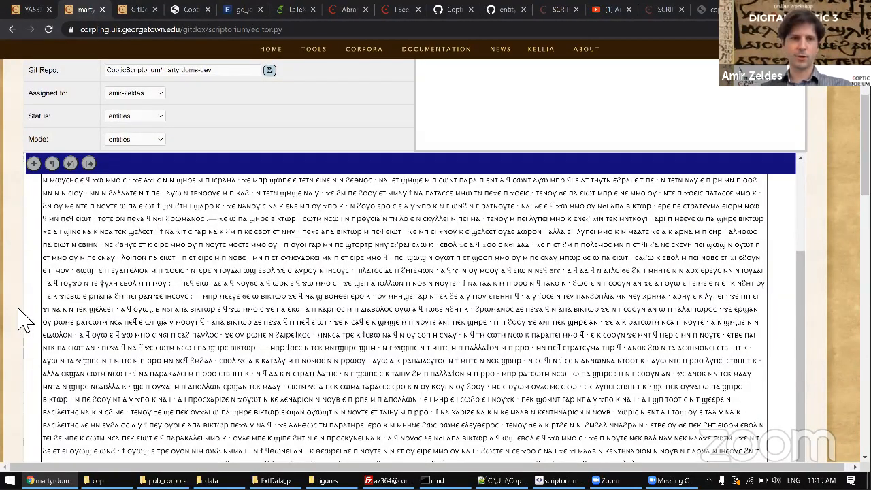
{"action": "scroll", "coordinate": [22, 320], "scroll_direction": "down", "scroll_amount": 5}
{"action": "scroll", "coordinate": [22, 319], "scroll_direction": "up", "scroll_amount": 5}
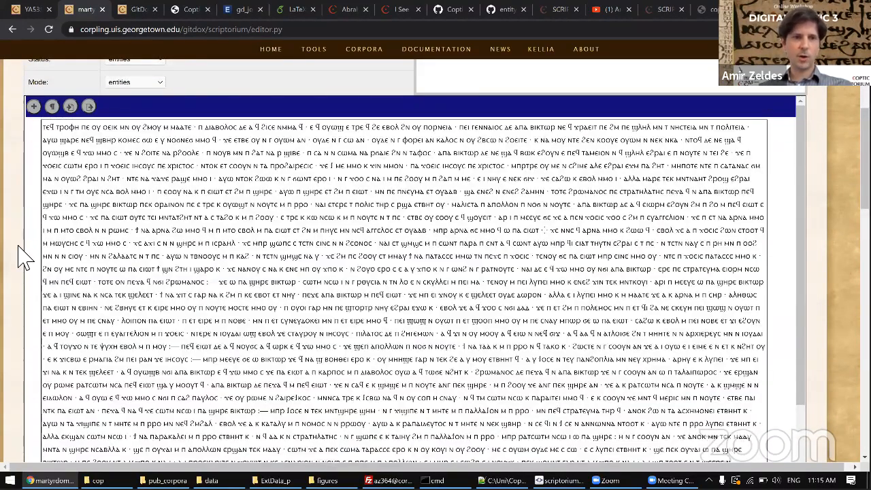
{"action": "scroll", "coordinate": [141, 281], "scroll_direction": "down", "scroll_amount": 5}
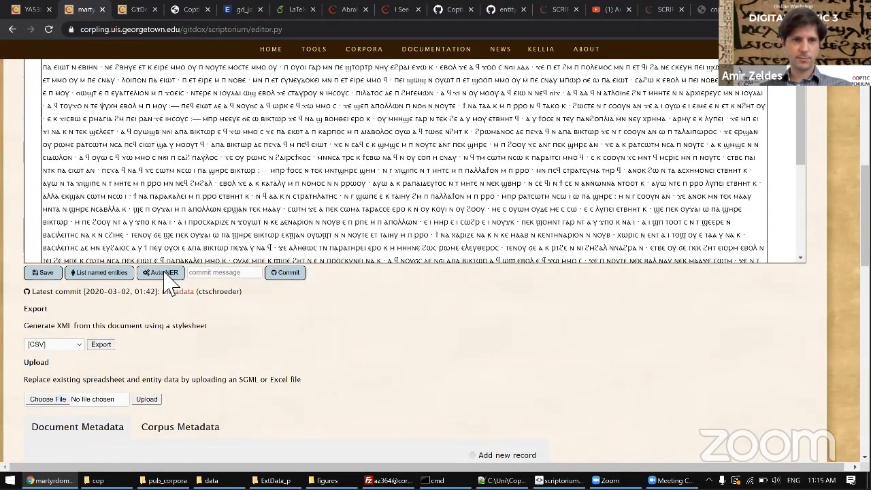
{"action": "left_click", "coordinate": [164, 276]}
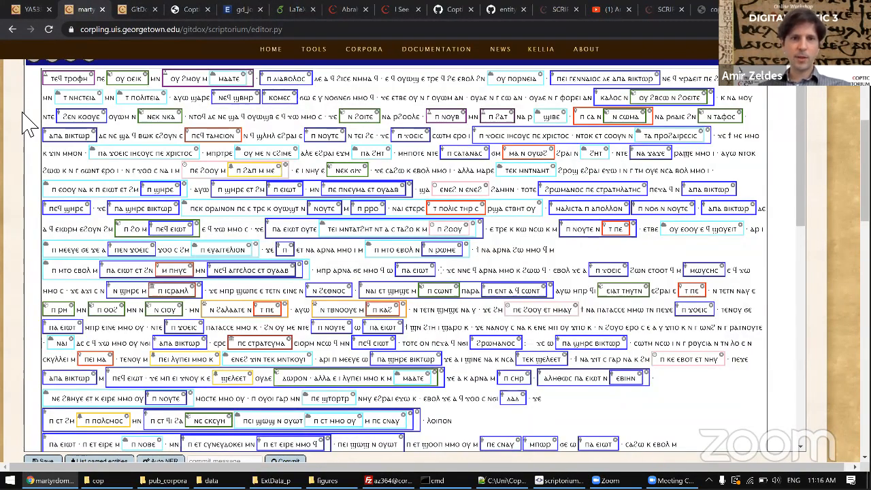
- Examine the automatically predicted entity boxes and their type icons in the opening lines of the Coptic text
{"action": "scroll", "coordinate": [238, 83], "scroll_direction": "down", "scroll_amount": 1}
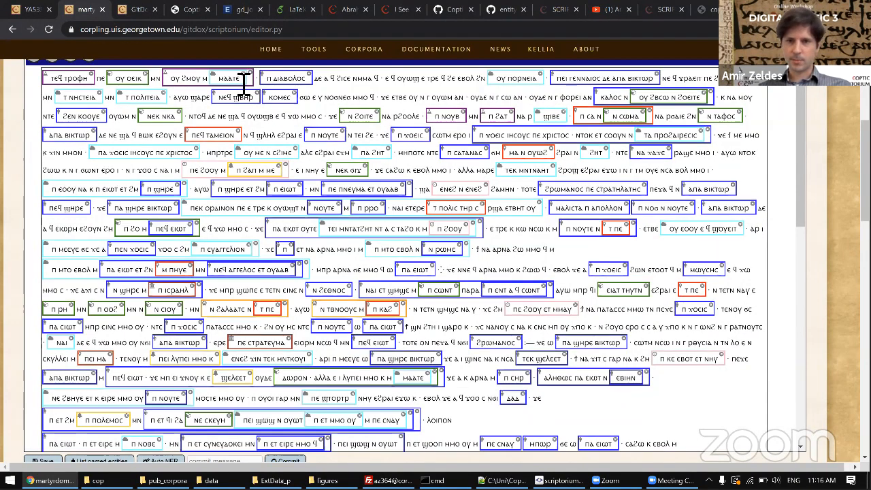
{"action": "scroll", "coordinate": [240, 84], "scroll_direction": "down", "scroll_amount": 1}
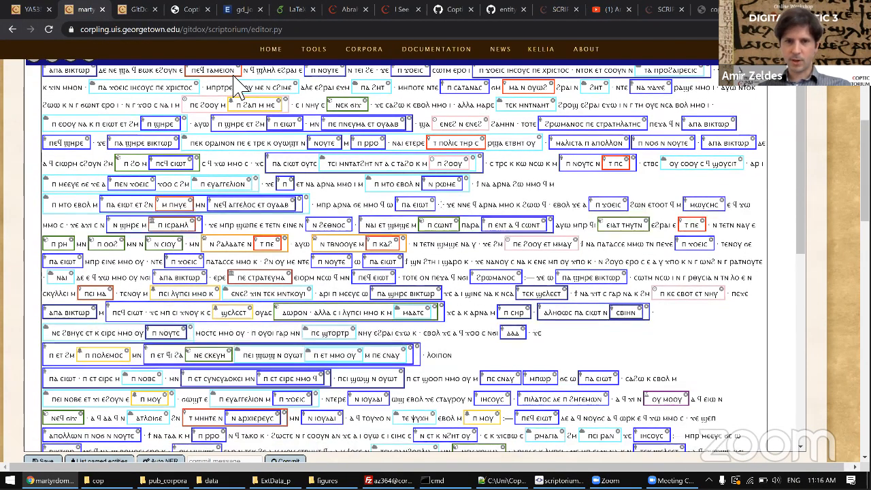
{"action": "scroll", "coordinate": [244, 85], "scroll_direction": "down", "scroll_amount": 3}
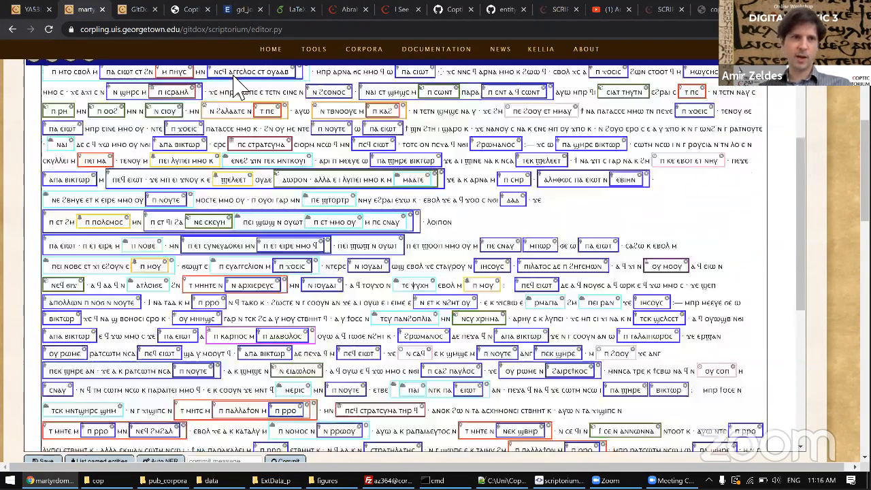
{"action": "scroll", "coordinate": [244, 85], "scroll_direction": "up", "scroll_amount": 5}
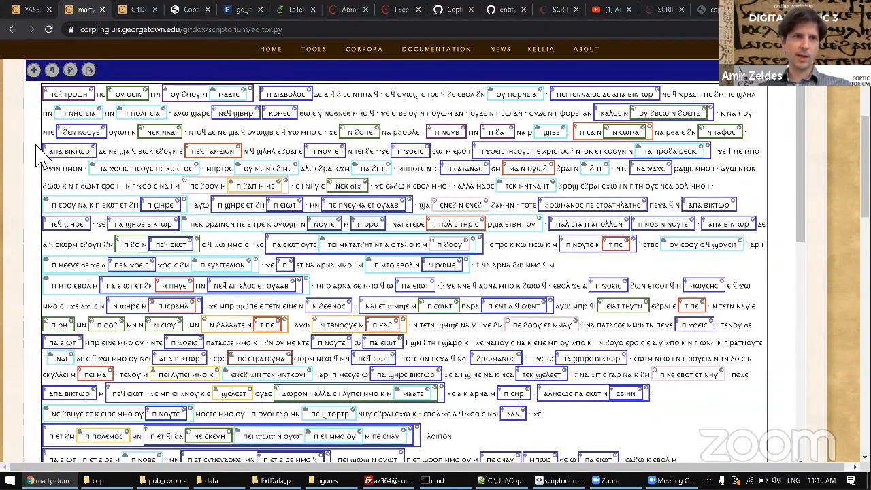
{"action": "scroll", "coordinate": [72, 163], "scroll_direction": "up", "scroll_amount": 2}
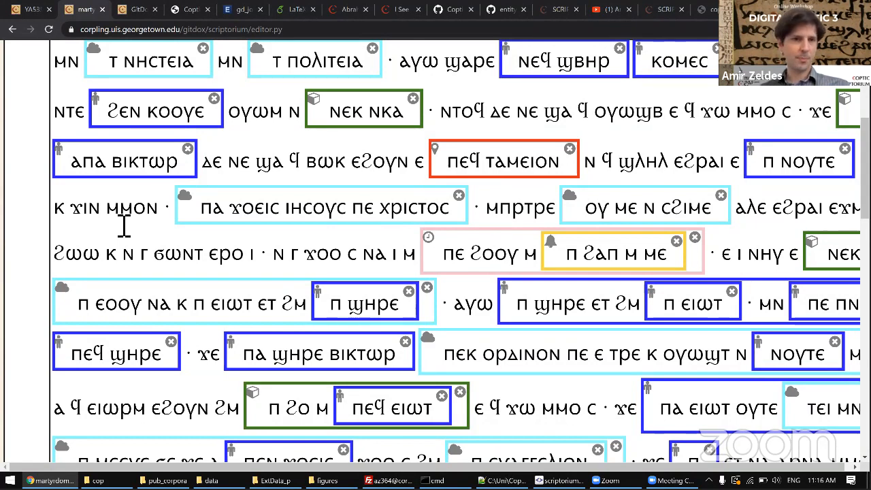
{"action": "key", "text": "ctrl+minus"}
{"action": "key", "text": "ctrl+minus"}
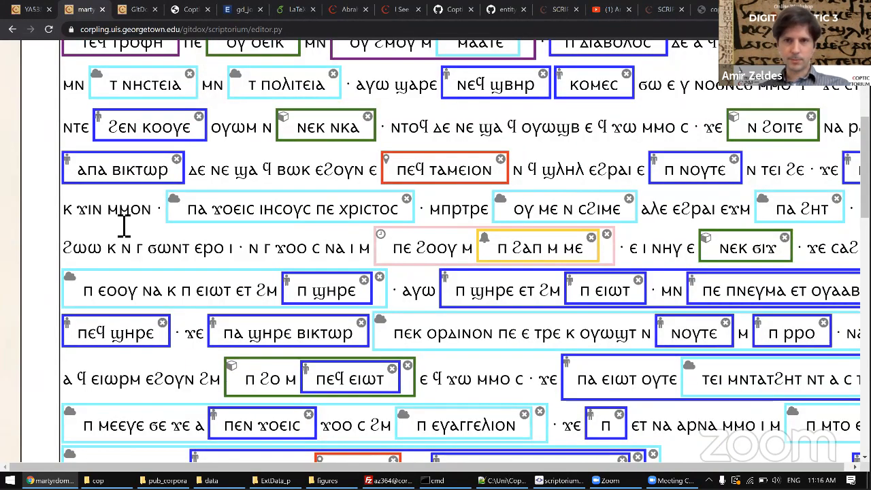
{"action": "key", "text": "ctrl+minus"}
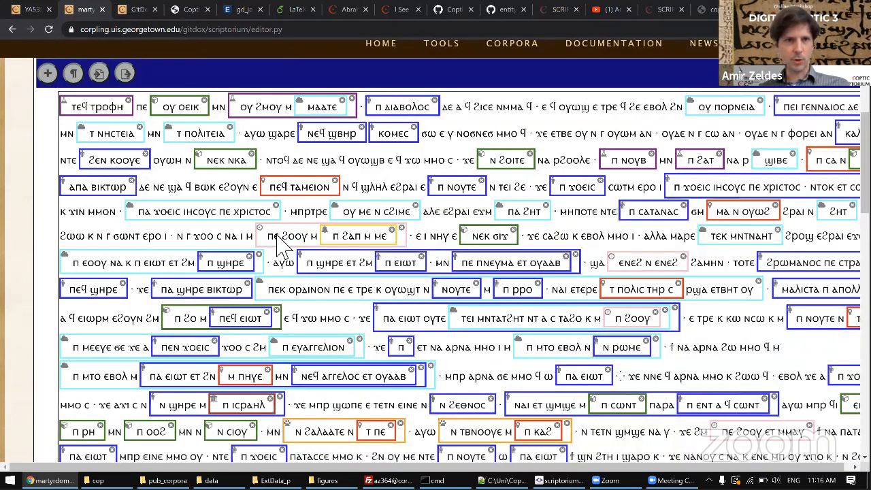
{"action": "key", "text": "ctrl+minus"}
{"action": "key", "text": "ctrl+minus"}
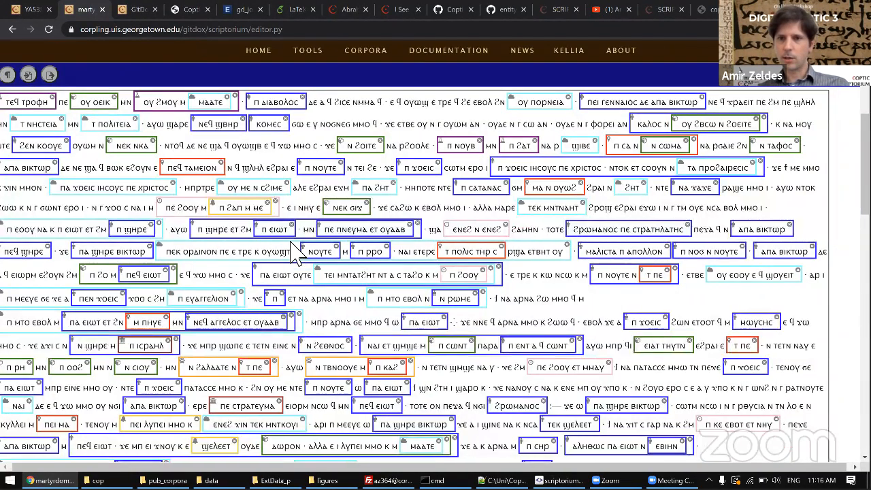
{"action": "key", "text": "ctrl+minus"}
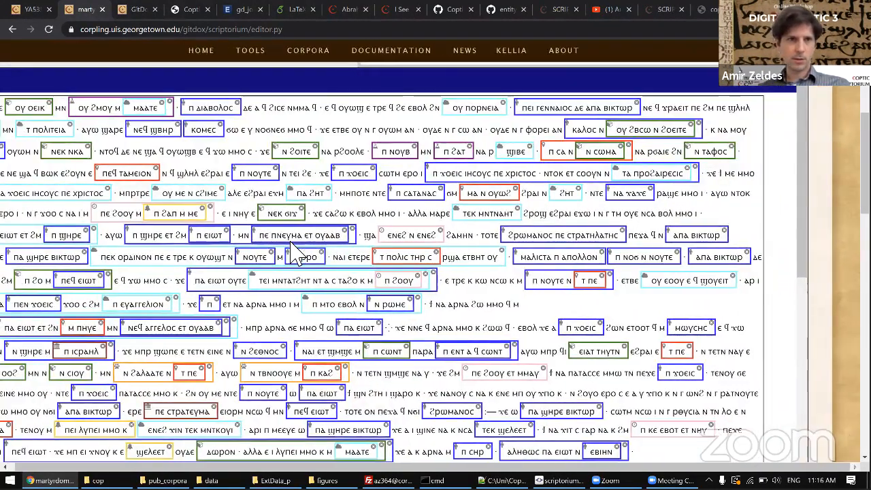
{"action": "key", "text": "ctrl+plus"}
{"action": "scroll", "coordinate": [259, 146], "scroll_direction": "left", "scroll_amount": 2}
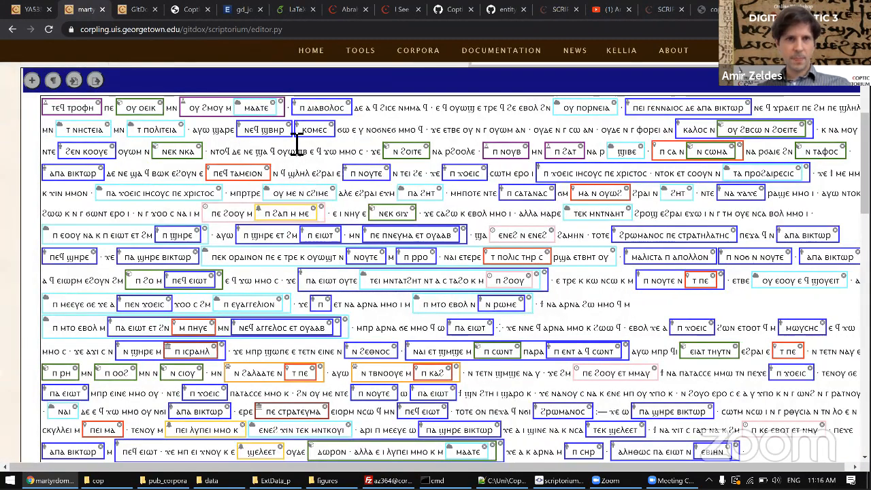
- Read through the predicted entities further down in the document, checking the nested spans and their types
{"action": "scroll", "coordinate": [287, 172], "scroll_direction": "down", "scroll_amount": 1}
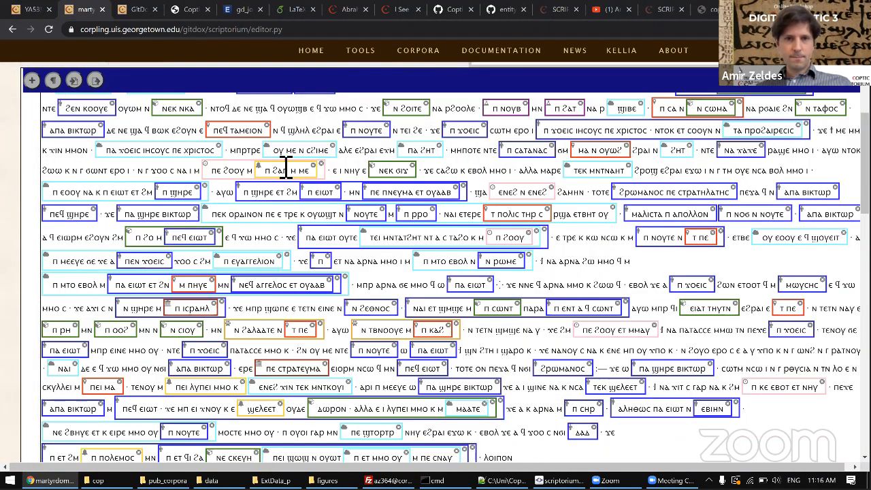
{"action": "scroll", "coordinate": [286, 180], "scroll_direction": "down", "scroll_amount": 2}
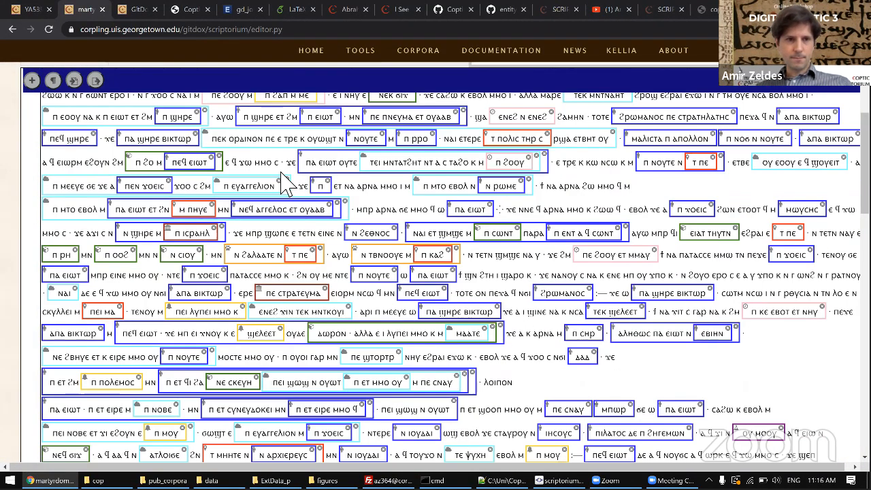
{"action": "scroll", "coordinate": [286, 180], "scroll_direction": "down", "scroll_amount": 3}
{"action": "scroll", "coordinate": [291, 180], "scroll_direction": "down", "scroll_amount": 2}
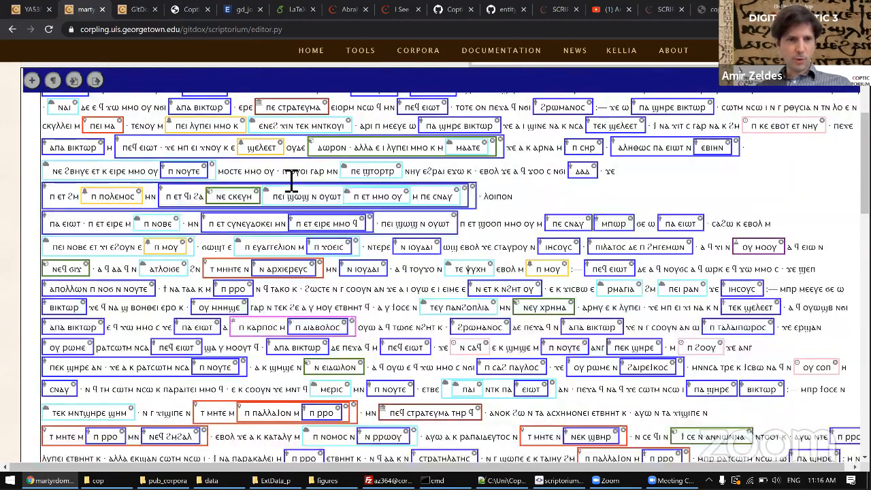
{"action": "scroll", "coordinate": [291, 180], "scroll_direction": "down", "scroll_amount": 2}
{"action": "scroll", "coordinate": [290, 180], "scroll_direction": "down", "scroll_amount": 1}
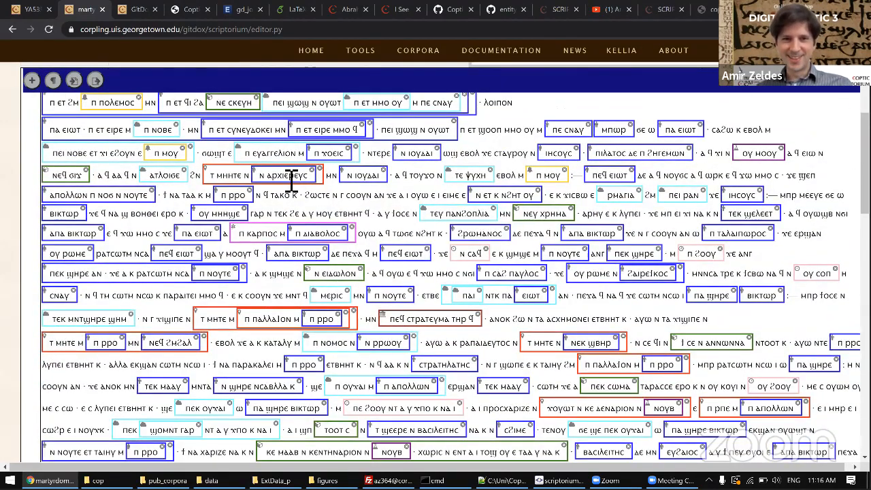
{"action": "scroll", "coordinate": [291, 181], "scroll_direction": "down", "scroll_amount": 1}
{"action": "scroll", "coordinate": [291, 180], "scroll_direction": "down", "scroll_amount": 1}
{"action": "scroll", "coordinate": [290, 181], "scroll_direction": "down", "scroll_amount": 1}
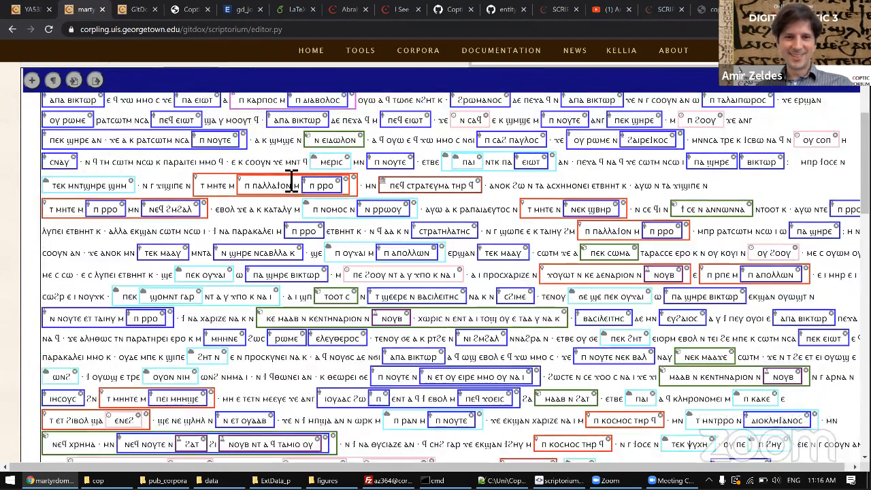
{"action": "scroll", "coordinate": [291, 180], "scroll_direction": "down", "scroll_amount": 2}
{"action": "scroll", "coordinate": [291, 180], "scroll_direction": "down", "scroll_amount": 1}
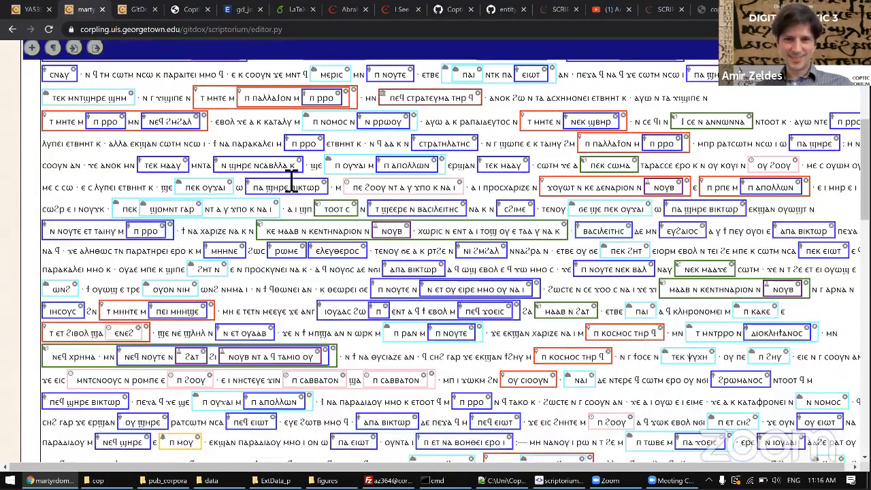
- Review the predicted entities through to the end of the document and back up to its opening lines
{"action": "scroll", "coordinate": [291, 180], "scroll_direction": "down", "scroll_amount": 2}
{"action": "scroll", "coordinate": [290, 180], "scroll_direction": "down", "scroll_amount": 1}
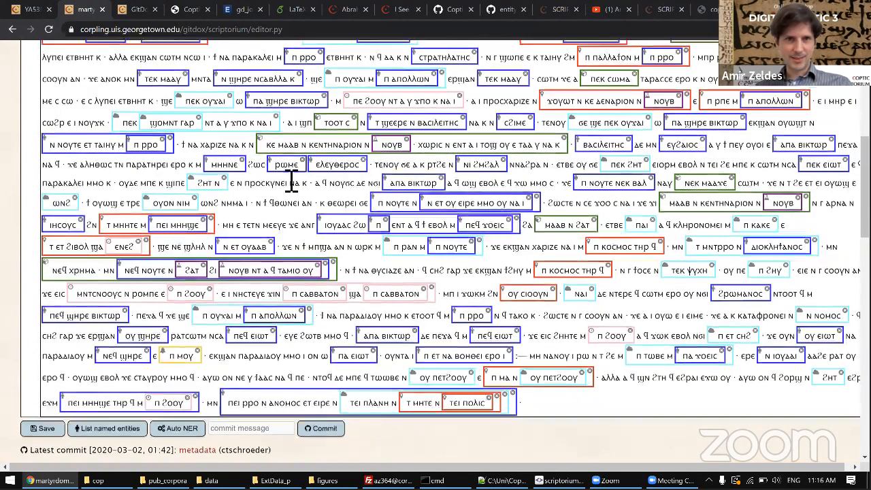
{"action": "scroll", "coordinate": [290, 180], "scroll_direction": "up", "scroll_amount": 2}
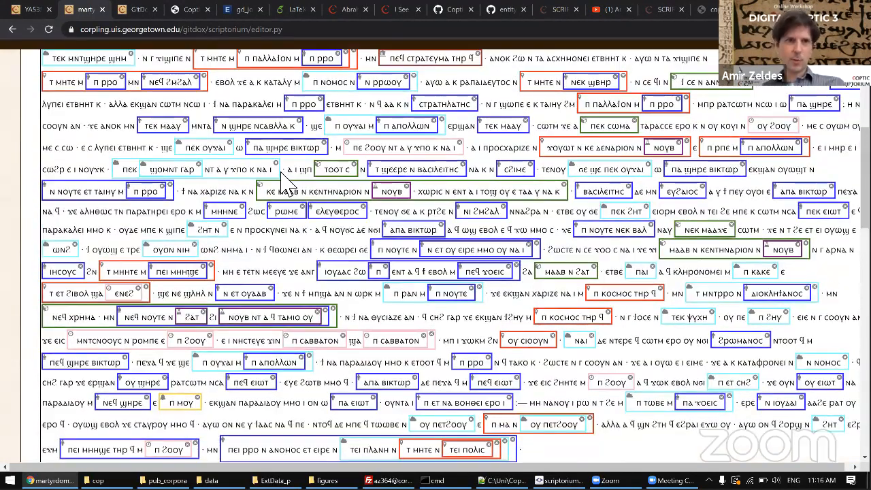
{"action": "scroll", "coordinate": [291, 180], "scroll_direction": "up", "scroll_amount": 2}
{"action": "scroll", "coordinate": [289, 182], "scroll_direction": "up", "scroll_amount": 6}
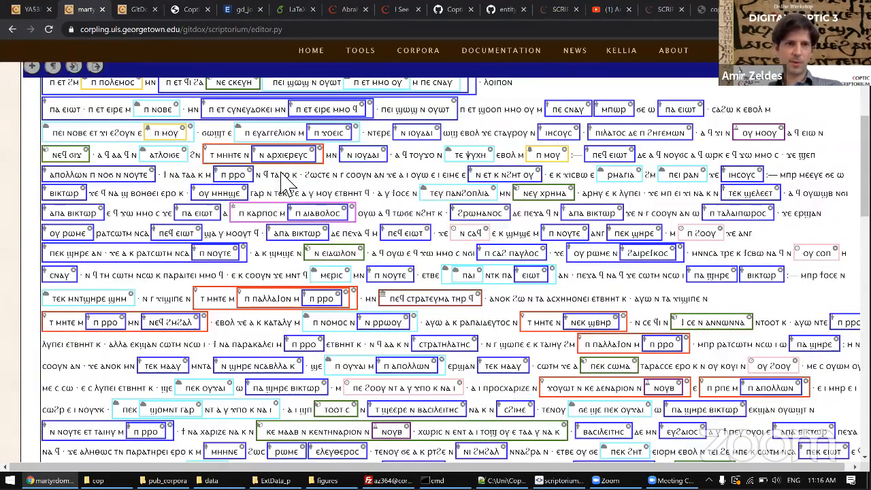
{"action": "scroll", "coordinate": [197, 167], "scroll_direction": "up", "scroll_amount": 8}
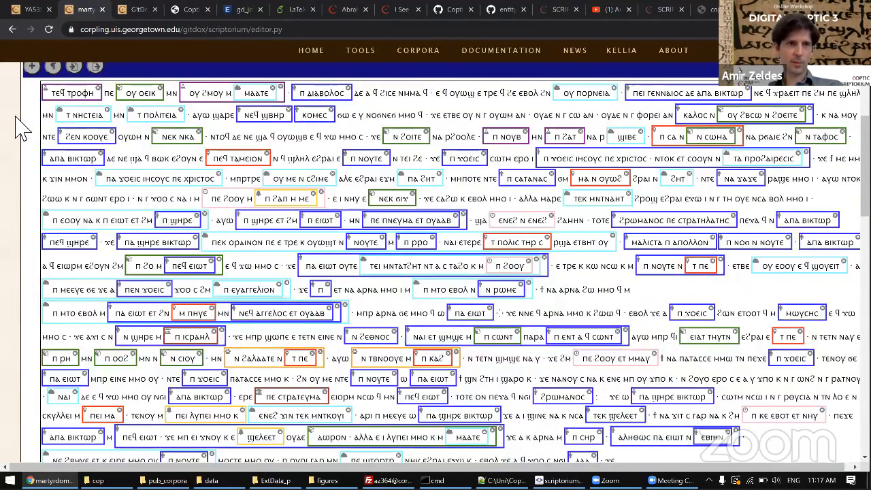
{"action": "scroll", "coordinate": [21, 125], "scroll_direction": "up", "scroll_amount": 2}
{"action": "scroll", "coordinate": [20, 125], "scroll_direction": "up", "scroll_amount": 2}
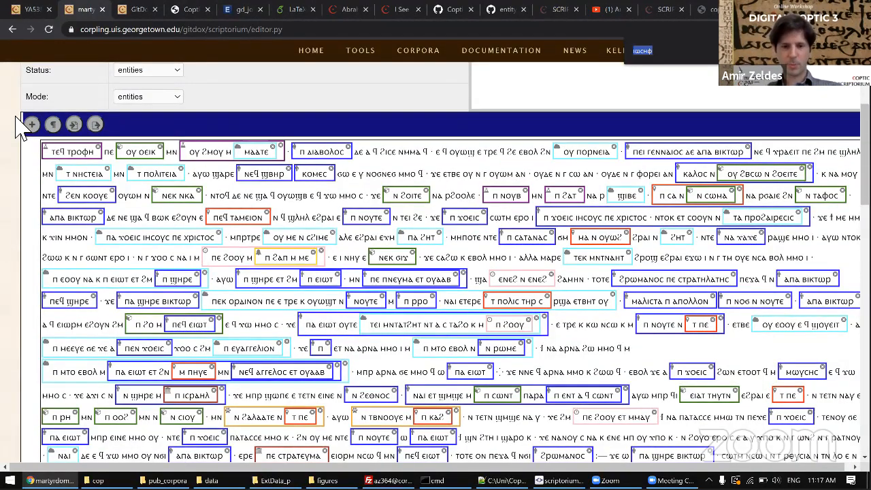
- Switch to the Coptic QWERTY keyboard and search the page for "ⲉⲛⲧ", stepping through the matches to the Judas passage
{"action": "key", "text": "super+space"}
{"action": "type", "text": "ⲉⲛⲧ"}
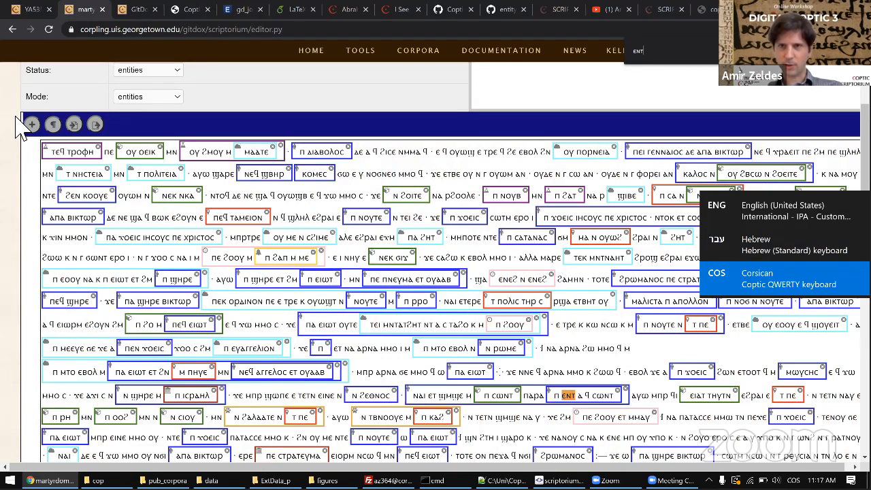
{"action": "key", "text": "Return"}
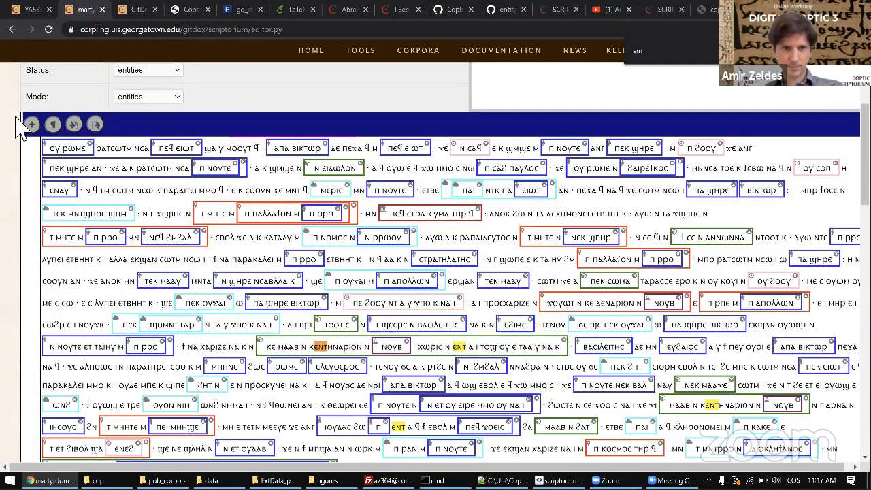
{"action": "key", "text": "Return"}
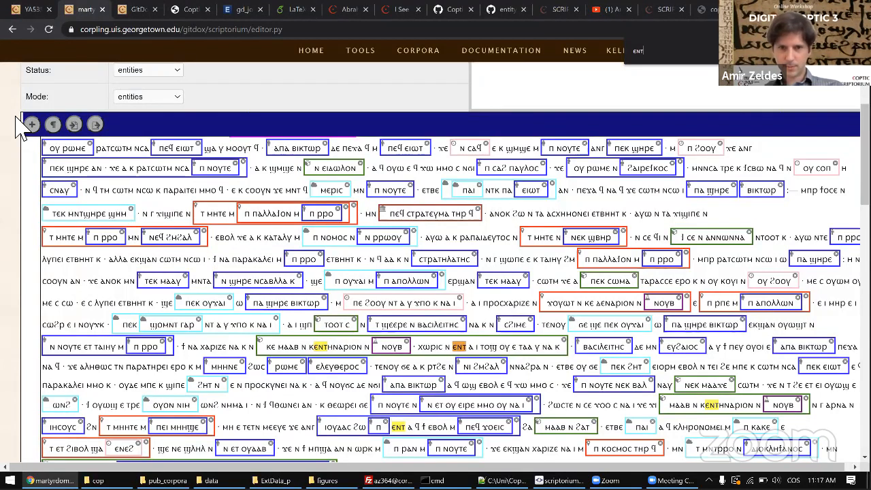
{"action": "key", "text": "Return"}
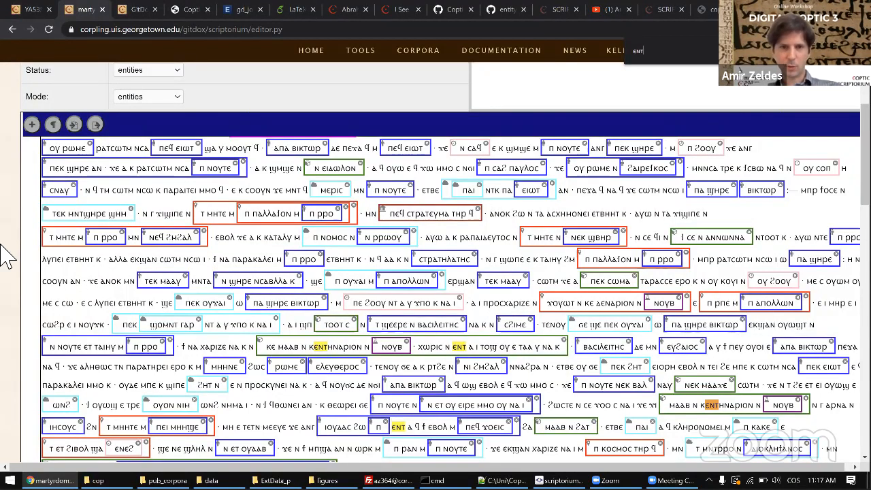
{"action": "scroll", "coordinate": [3, 249], "scroll_direction": "down", "scroll_amount": 2}
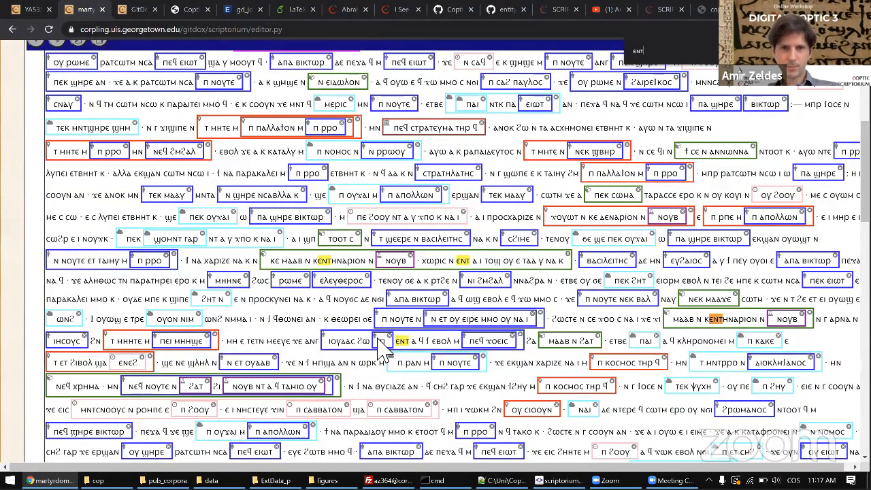
- Enlarge the text and examine the nested entity spans around the Judas phrase and the lines before it
{"action": "scroll", "coordinate": [383, 350], "scroll_direction": "up", "scroll_amount": 3}
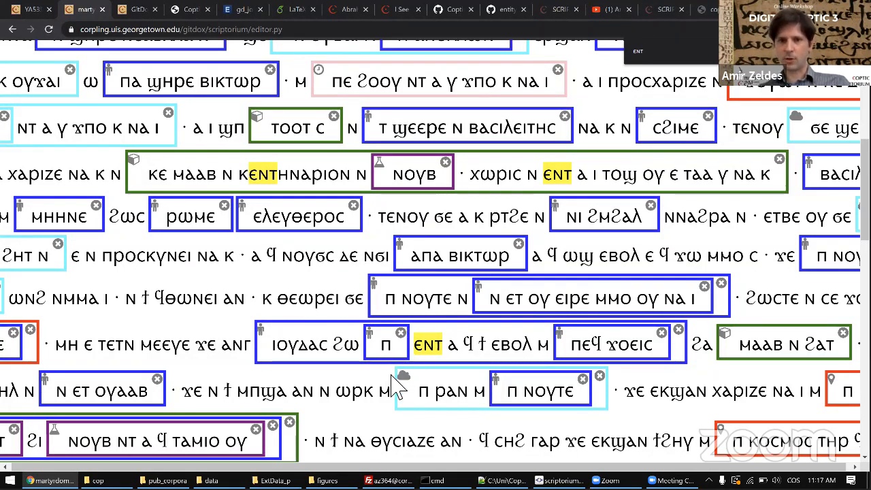
{"action": "scroll", "coordinate": [398, 388], "scroll_direction": "down", "scroll_amount": 4}
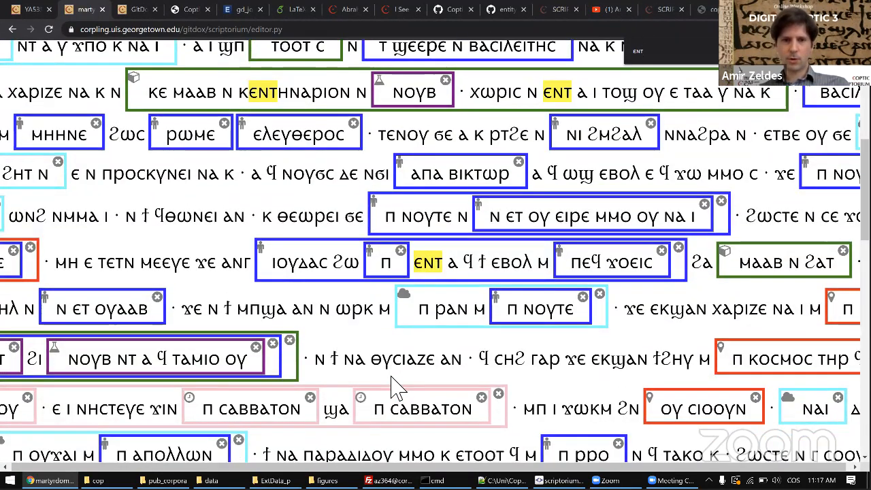
{"action": "scroll", "coordinate": [398, 388], "scroll_direction": "left", "scroll_amount": 2}
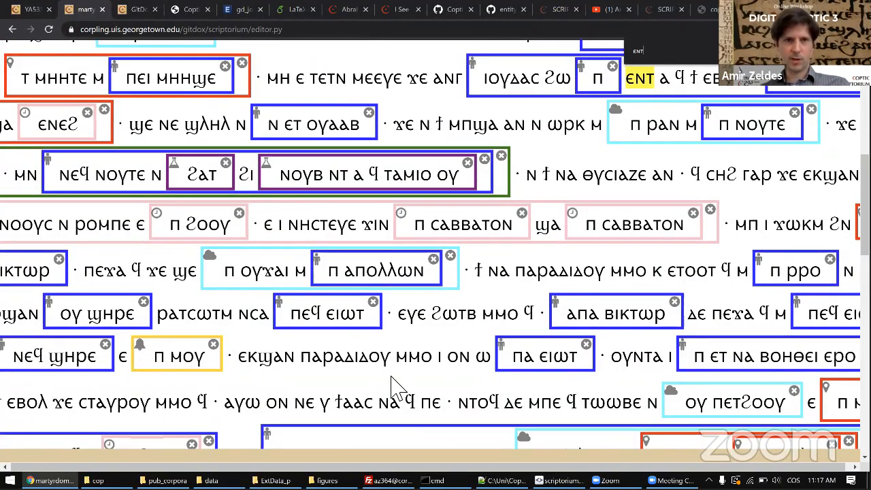
{"action": "scroll", "coordinate": [398, 388], "scroll_direction": "up", "scroll_amount": 3}
{"action": "scroll", "coordinate": [398, 388], "scroll_direction": "left", "scroll_amount": 3}
{"action": "scroll", "coordinate": [398, 388], "scroll_direction": "up", "scroll_amount": 5}
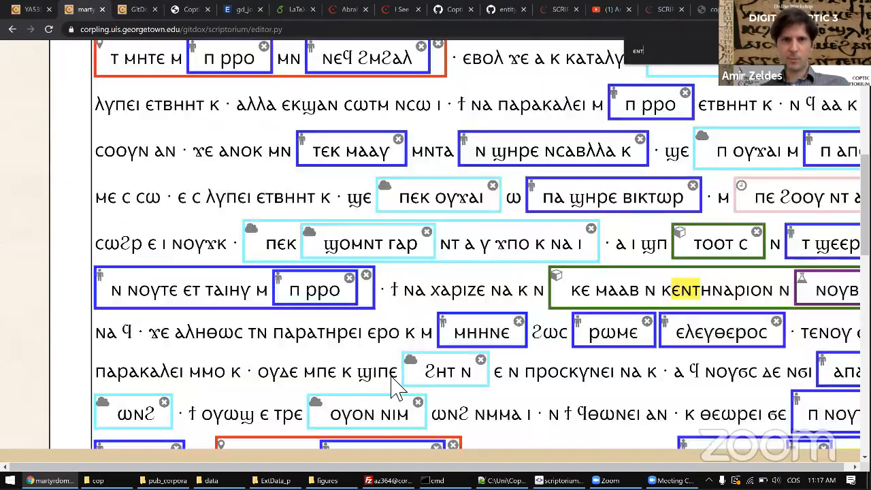
{"action": "scroll", "coordinate": [398, 388], "scroll_direction": "up", "scroll_amount": 3}
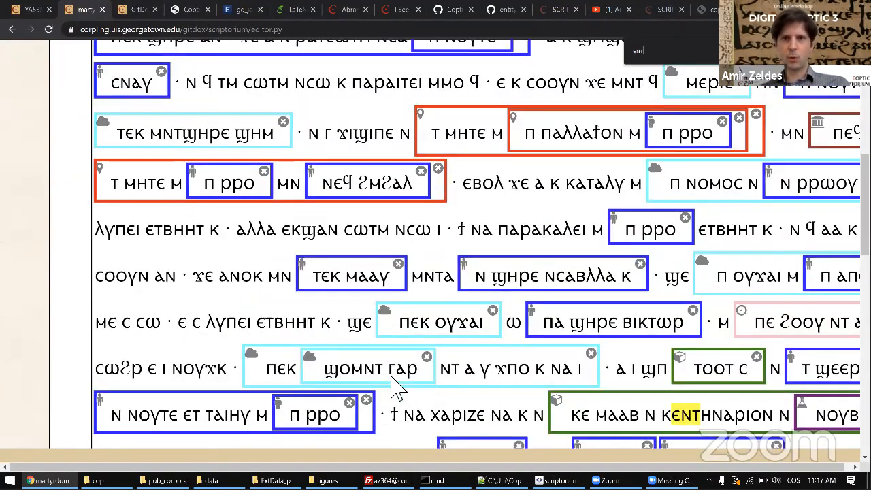
- Inspect the predicted entity types in the middle passages, reading the enlarged lines across their full width
{"action": "scroll", "coordinate": [398, 388], "scroll_direction": "right", "scroll_amount": 1}
{"action": "scroll", "coordinate": [398, 388], "scroll_direction": "up", "scroll_amount": 4}
{"action": "scroll", "coordinate": [398, 388], "scroll_direction": "right", "scroll_amount": 2}
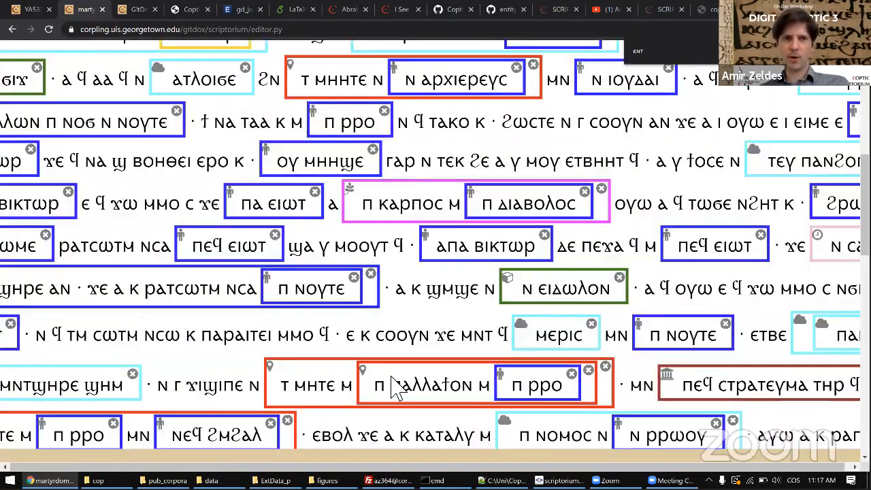
{"action": "scroll", "coordinate": [398, 388], "scroll_direction": "up", "scroll_amount": 1}
{"action": "scroll", "coordinate": [398, 388], "scroll_direction": "right", "scroll_amount": 5}
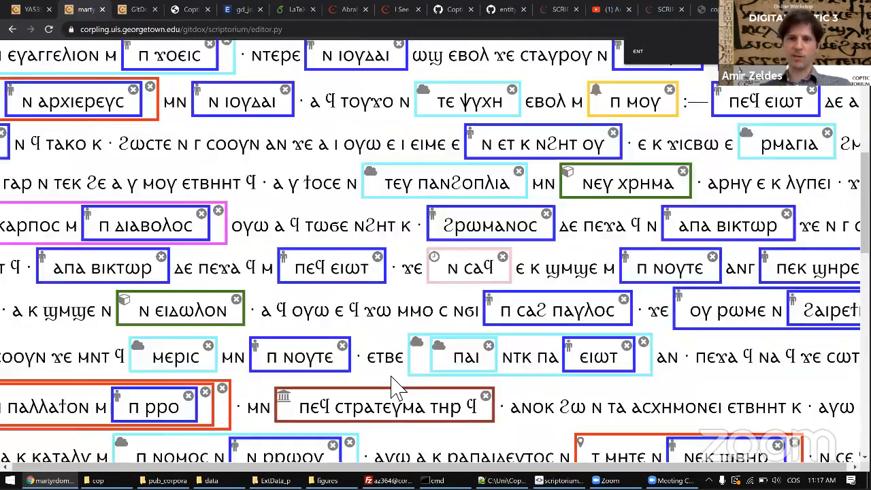
{"action": "scroll", "coordinate": [398, 388], "scroll_direction": "right", "scroll_amount": 4}
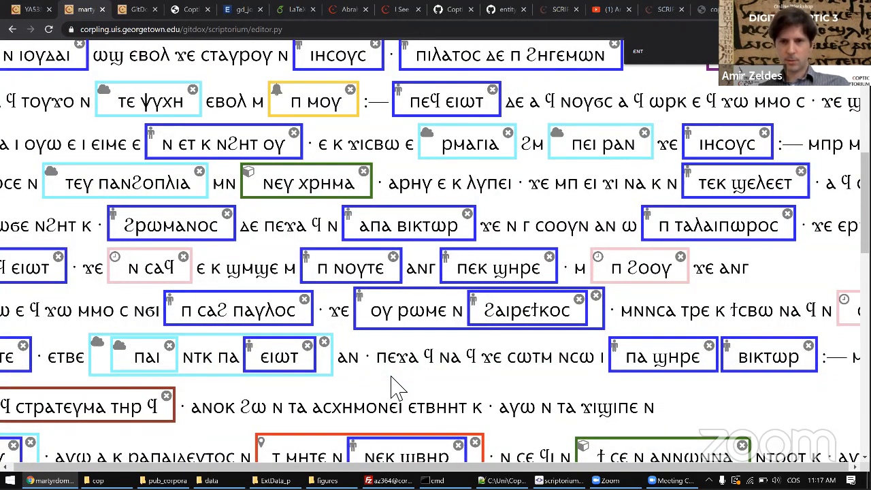
{"action": "scroll", "coordinate": [398, 388], "scroll_direction": "right", "scroll_amount": 2}
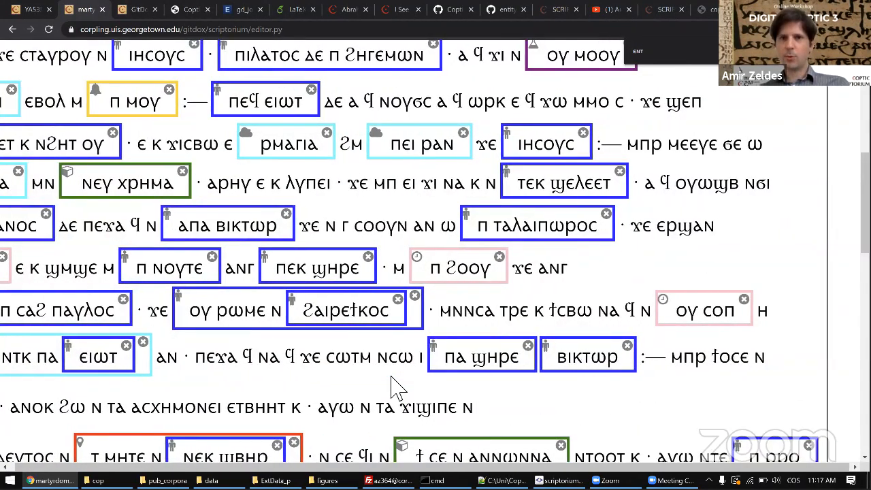
{"action": "scroll", "coordinate": [395, 387], "scroll_direction": "left", "scroll_amount": 2}
{"action": "scroll", "coordinate": [395, 387], "scroll_direction": "up", "scroll_amount": 1}
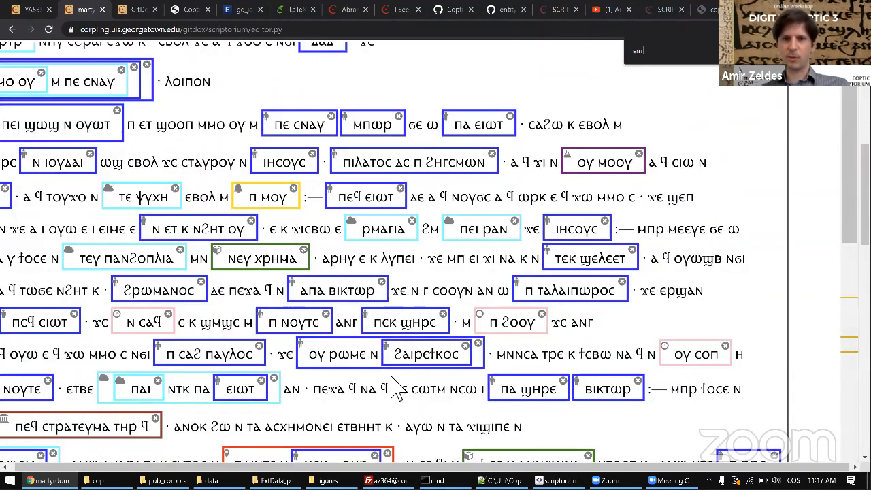
{"action": "scroll", "coordinate": [398, 387], "scroll_direction": "down", "scroll_amount": 4}
{"action": "scroll", "coordinate": [398, 388], "scroll_direction": "down", "scroll_amount": 1}
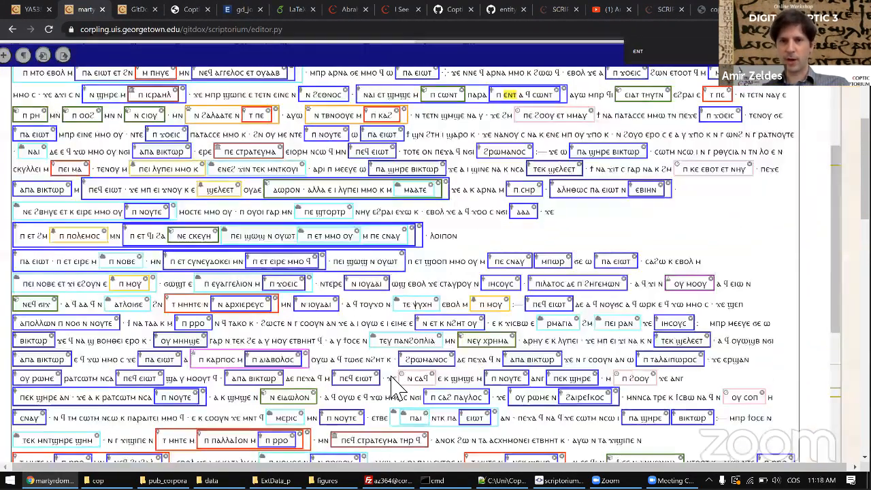
- Examine the entity spans close up from the Pilate passage back to the highlighted phrase "ⲡ ⲉⲛⲧ ⲁ ϥ ⲥⲱⲛⲧ"
{"action": "scroll", "coordinate": [398, 388], "scroll_direction": "up", "scroll_amount": 4}
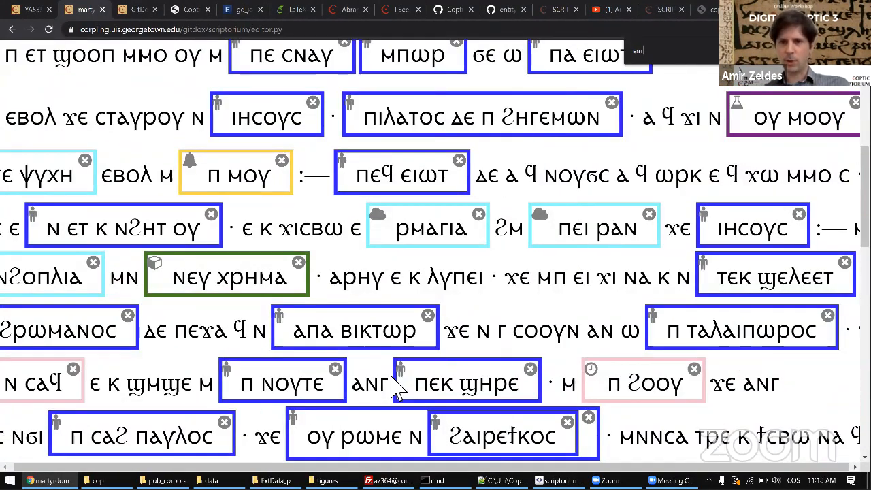
{"action": "scroll", "coordinate": [398, 388], "scroll_direction": "right", "scroll_amount": 1}
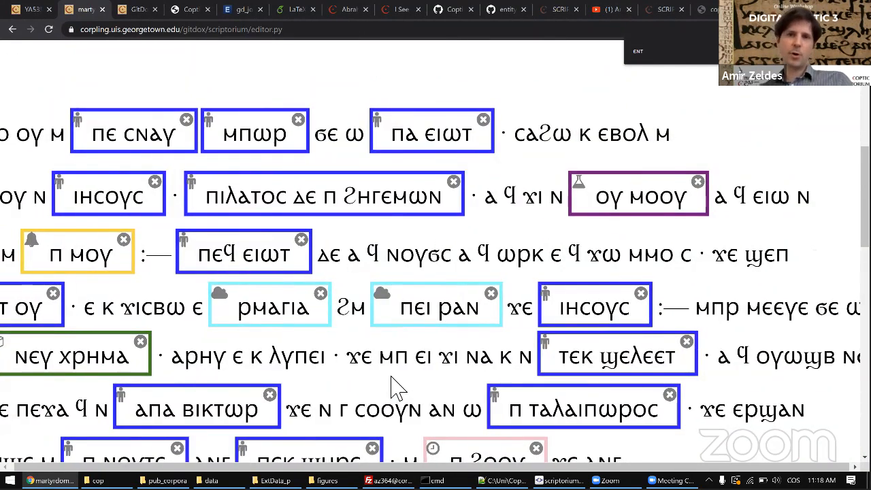
{"action": "scroll", "coordinate": [398, 388], "scroll_direction": "down", "scroll_amount": 1}
{"action": "scroll", "coordinate": [399, 388], "scroll_direction": "up", "scroll_amount": 3}
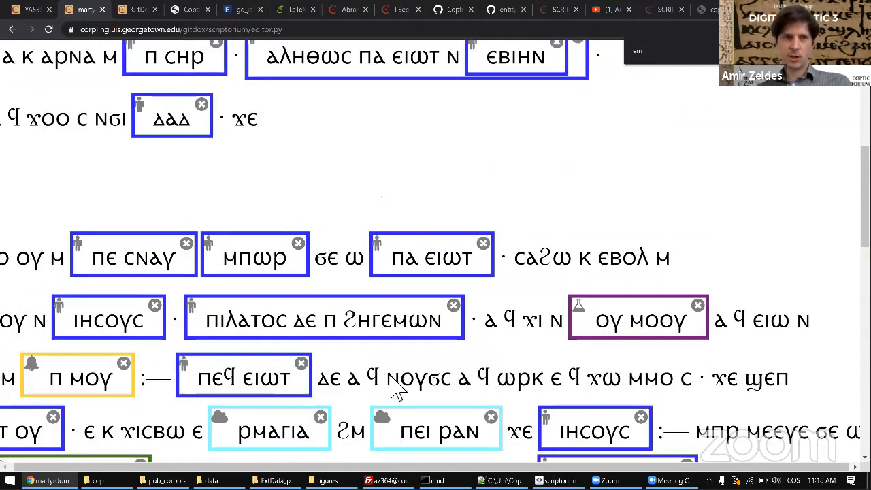
{"action": "scroll", "coordinate": [394, 388], "scroll_direction": "up", "scroll_amount": 2}
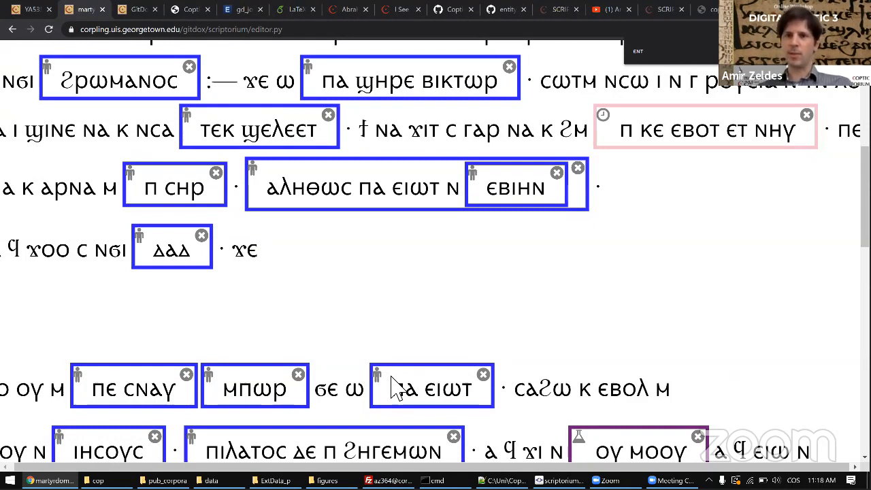
{"action": "scroll", "coordinate": [398, 388], "scroll_direction": "up", "scroll_amount": 2}
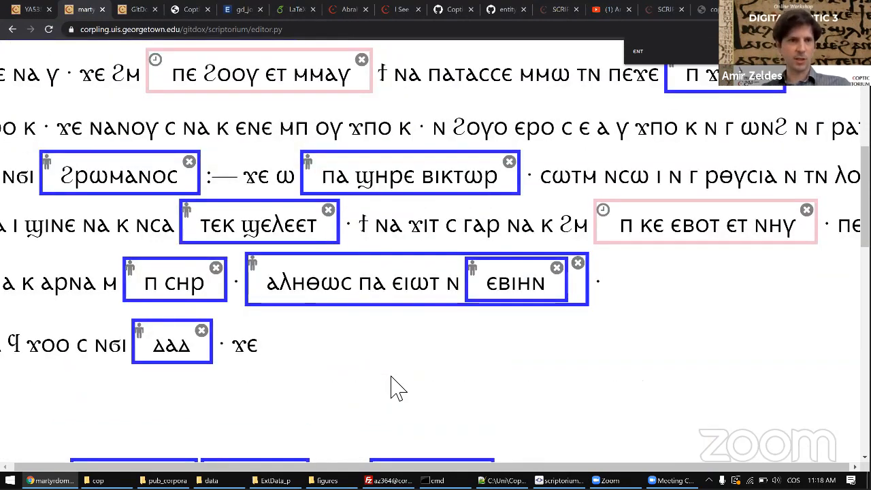
{"action": "scroll", "coordinate": [398, 388], "scroll_direction": "up", "scroll_amount": 1}
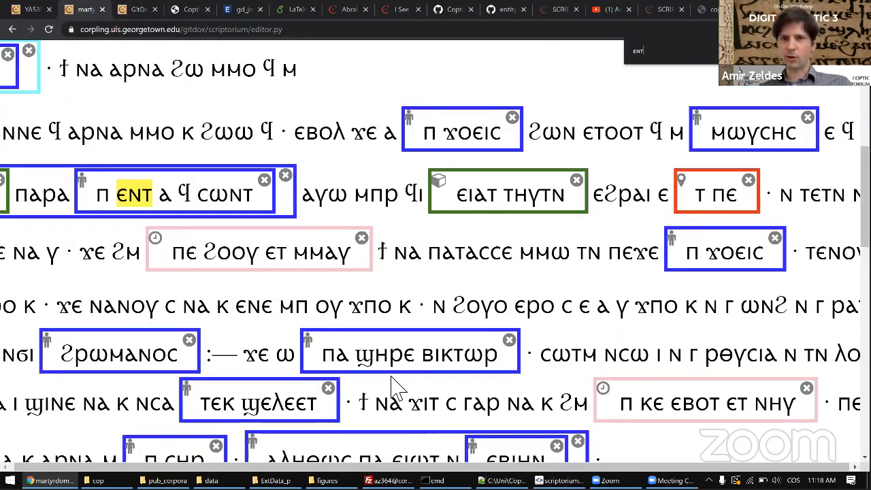
{"action": "scroll", "coordinate": [398, 388], "scroll_direction": "right", "scroll_amount": 3}
{"action": "scroll", "coordinate": [398, 388], "scroll_direction": "up", "scroll_amount": 1}
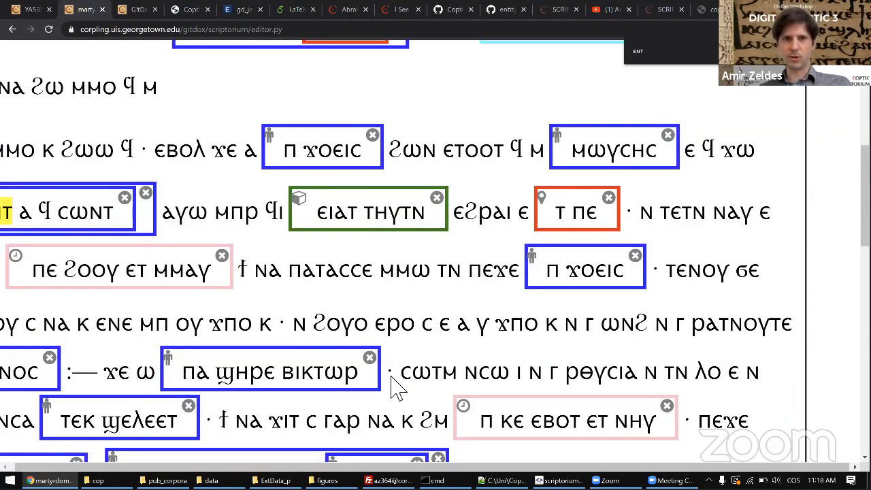
{"action": "scroll", "coordinate": [398, 388], "scroll_direction": "up", "scroll_amount": 2}
{"action": "scroll", "coordinate": [398, 387], "scroll_direction": "left", "scroll_amount": 5}
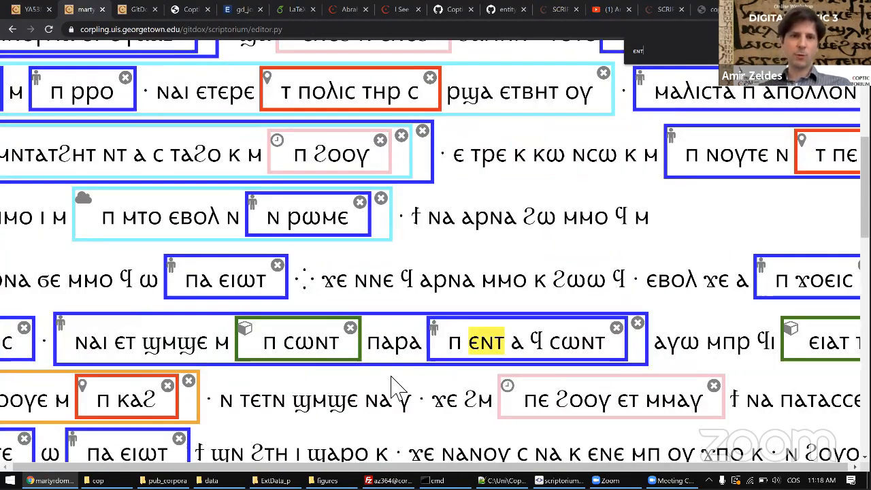
- Return to the document's metadata at normal size and display the available editing modes
{"action": "scroll", "coordinate": [398, 388], "scroll_direction": "down", "scroll_amount": 2}
{"action": "scroll", "coordinate": [398, 388], "scroll_direction": "down", "scroll_amount": 5}
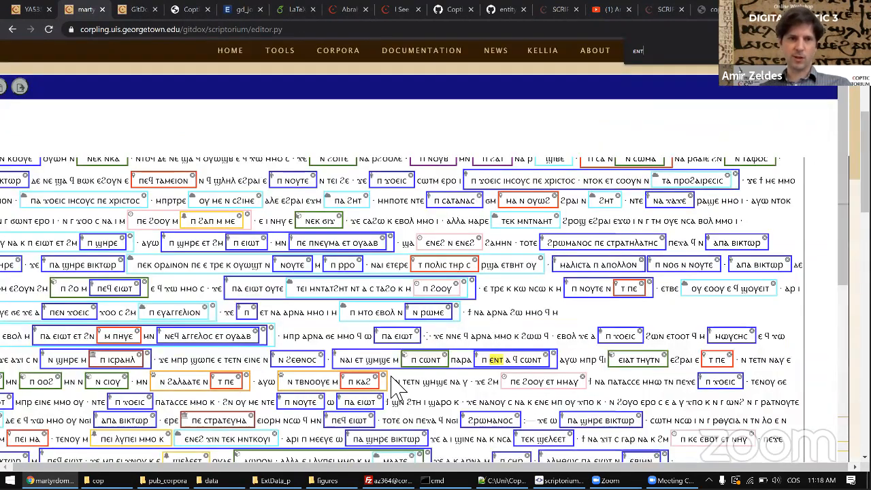
{"action": "scroll", "coordinate": [207, 297], "scroll_direction": "down", "scroll_amount": 1}
{"action": "scroll", "coordinate": [208, 297], "scroll_direction": "up", "scroll_amount": 5}
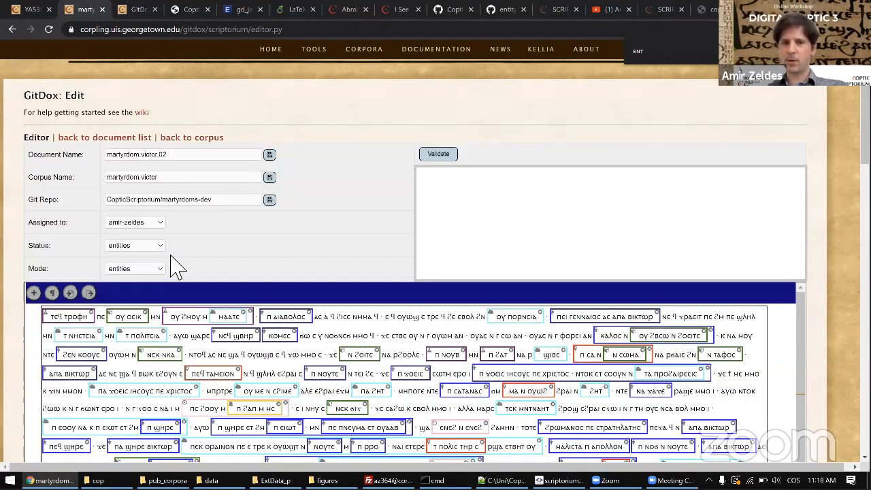
{"action": "left_click", "coordinate": [138, 272]}
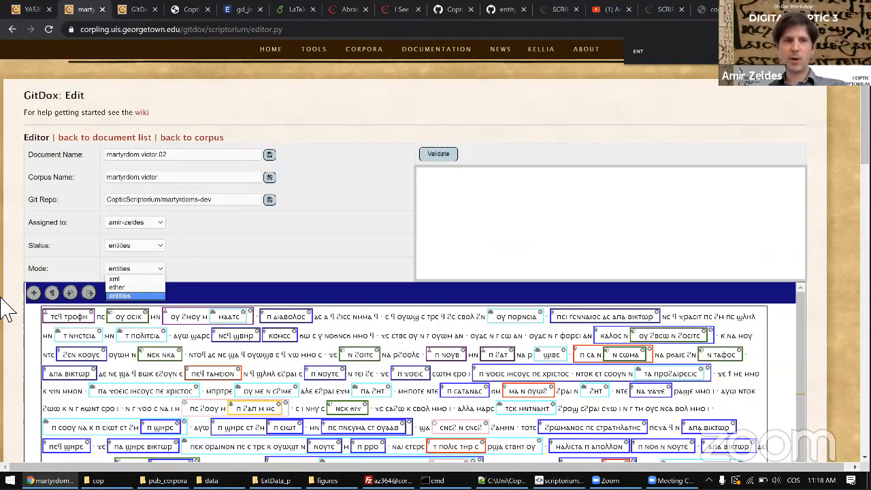
- Save the document with its automatically predicted entity annotations
{"action": "scroll", "coordinate": [6, 373], "scroll_direction": "down", "scroll_amount": 1}
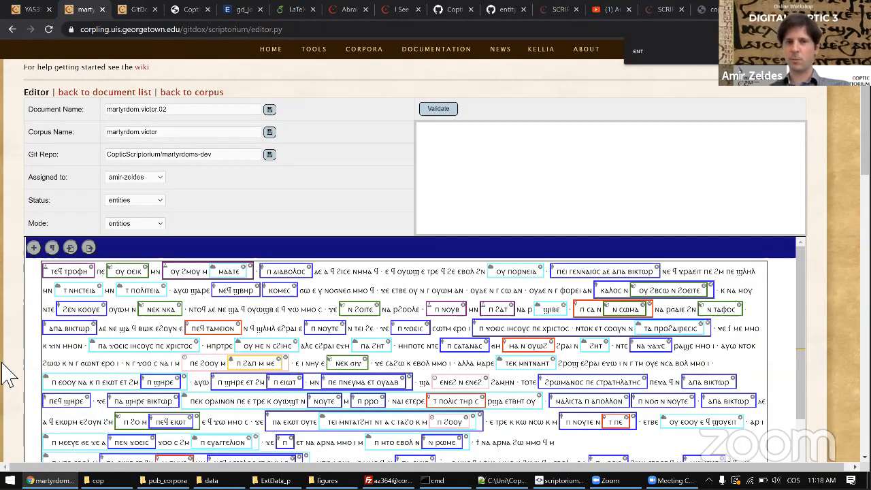
{"action": "scroll", "coordinate": [5, 373], "scroll_direction": "down", "scroll_amount": 4}
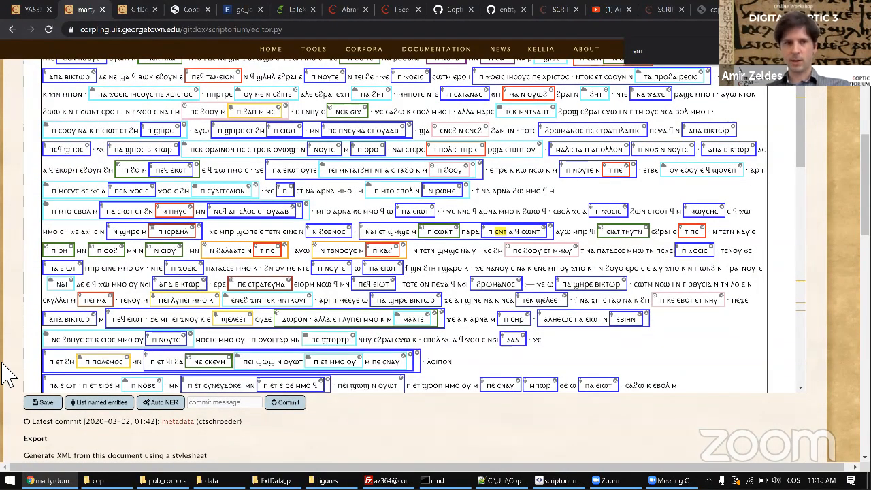
{"action": "left_click", "coordinate": [45, 402]}
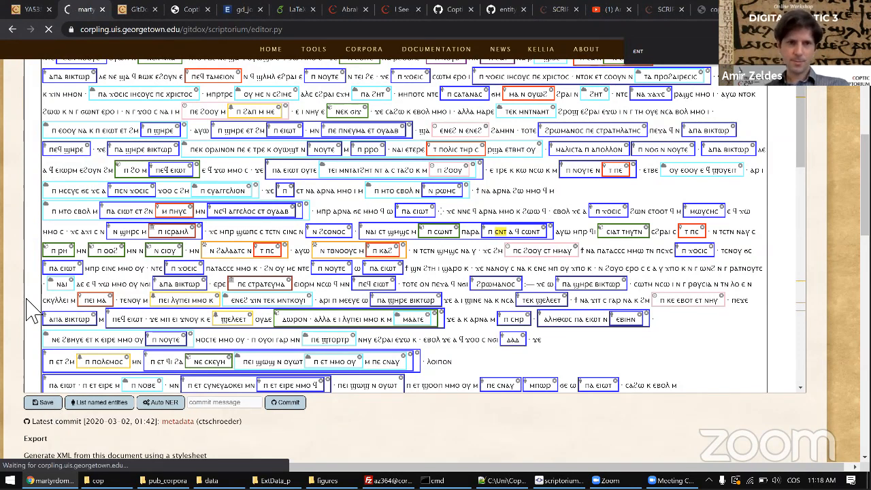
- Switch the document's mode from entities to ether to display its annotations as a spreadsheet
{"action": "scroll", "coordinate": [27, 310], "scroll_direction": "up", "scroll_amount": 1}
{"action": "scroll", "coordinate": [28, 310], "scroll_direction": "up", "scroll_amount": 3}
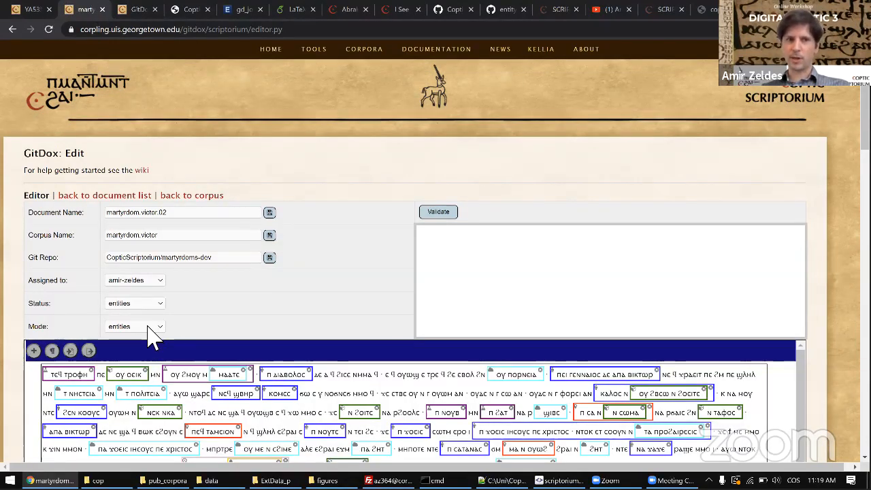
{"action": "left_click", "coordinate": [151, 332]}
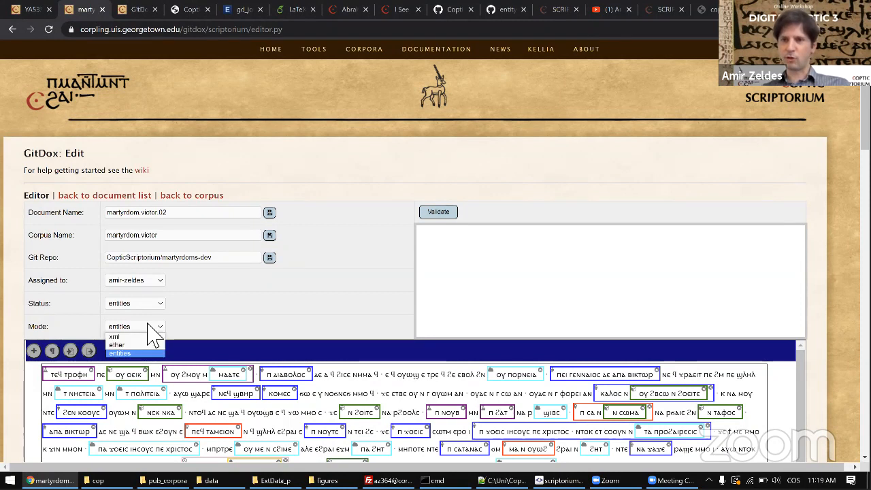
{"action": "left_click", "coordinate": [151, 345]}
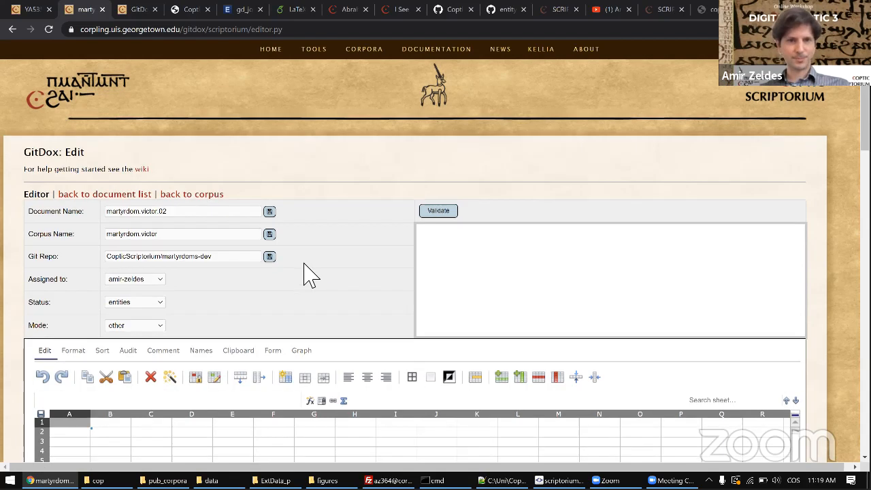
- Inspect the spreadsheet's entity column headers, moving across all of them and back to the first one
{"action": "scroll", "coordinate": [310, 276], "scroll_direction": "down", "scroll_amount": 2}
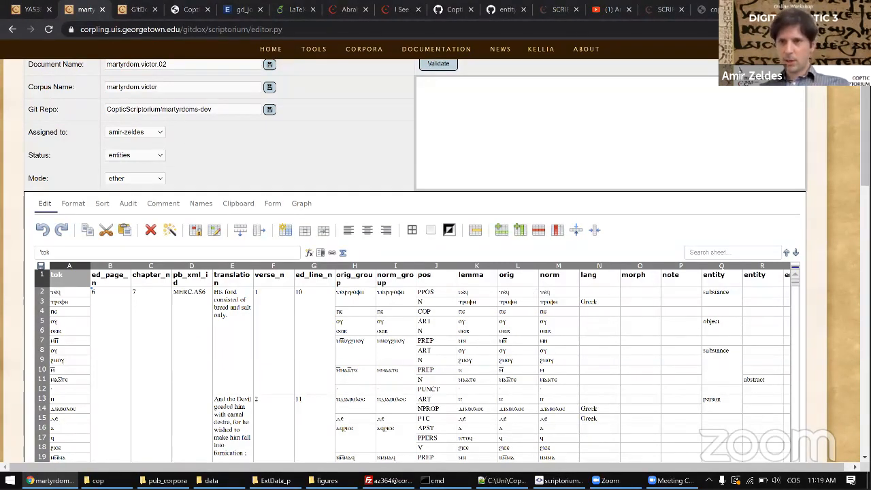
{"action": "scroll", "coordinate": [816, 225], "scroll_direction": "down", "scroll_amount": 1}
{"action": "left_click", "coordinate": [739, 212]}
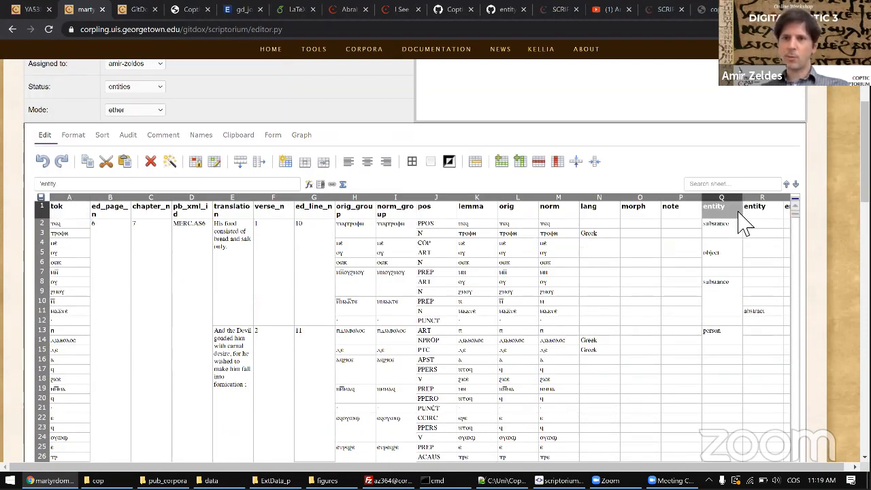
{"action": "key", "text": "Right"}
{"action": "key", "text": "Right"}
{"action": "key", "text": "Right"}
{"action": "key", "text": "Left"}
{"action": "key", "text": "Left"}
{"action": "key", "text": "Left"}
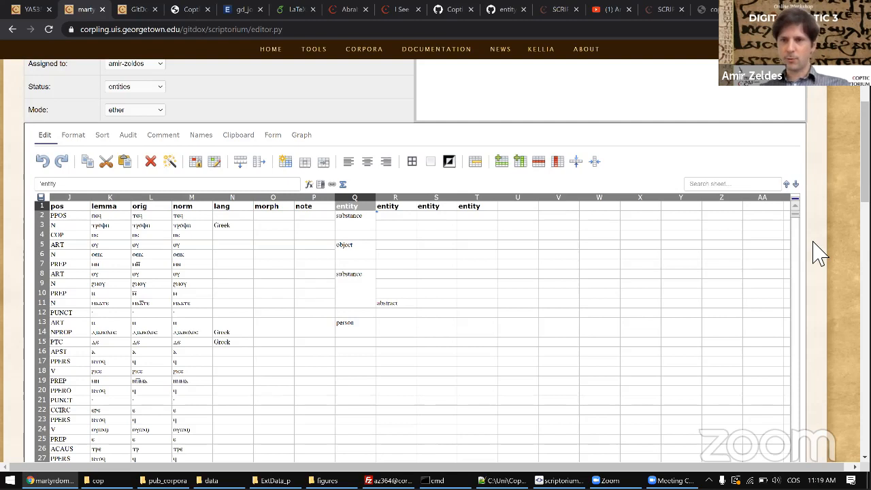
- Examine how the "abstract" entity in row 11 is nested within the "substance" span of rows 8 to 11
{"action": "left_click_drag", "start_coordinate": [802, 213], "coordinate": [802, 212]}
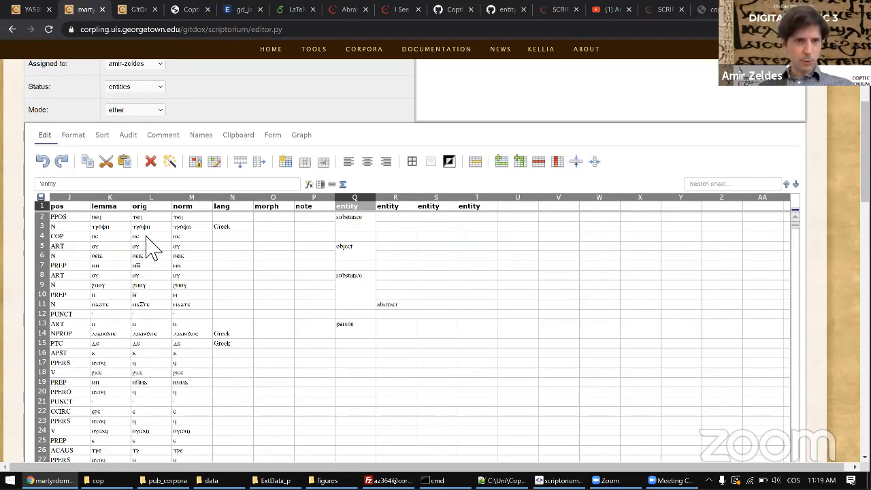
{"action": "left_click", "coordinate": [187, 266]}
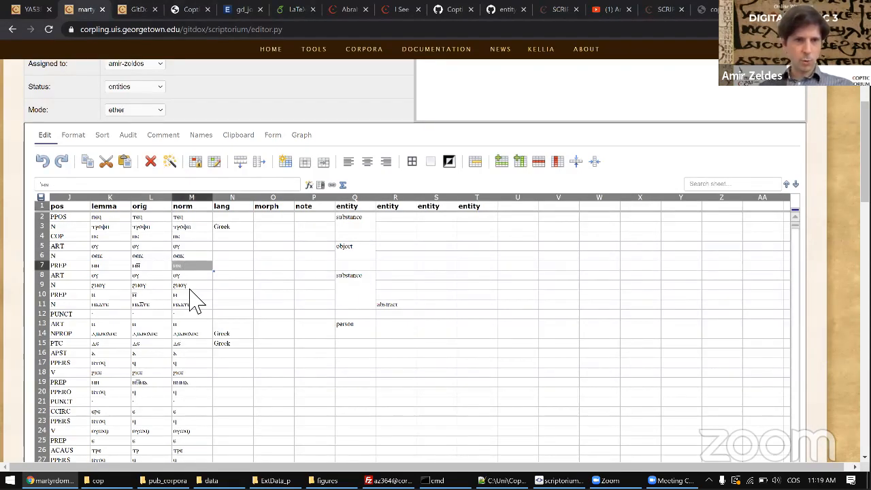
{"action": "left_click", "coordinate": [208, 304]}
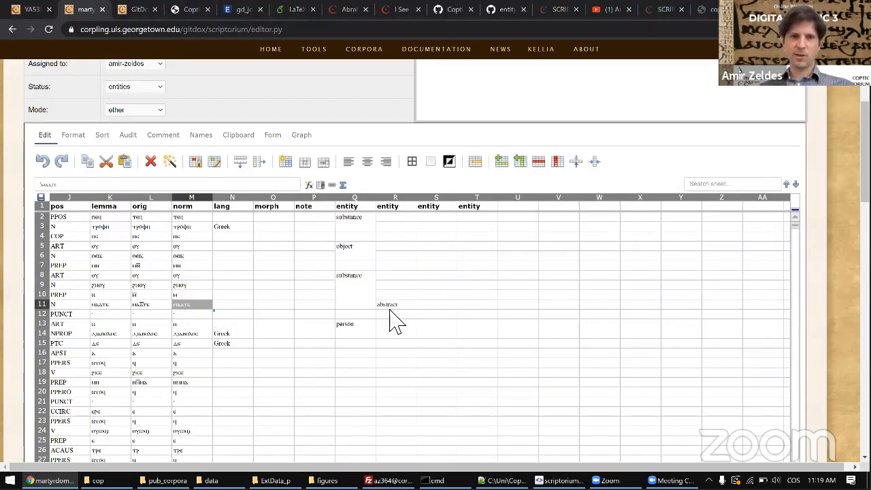
{"action": "left_click", "coordinate": [392, 305]}
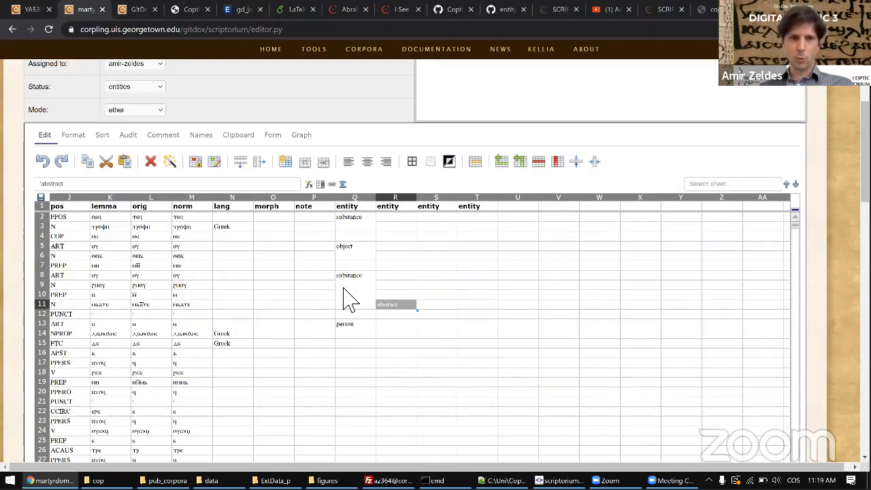
{"action": "left_click_drag", "start_coordinate": [347, 276], "coordinate": [343, 303]}
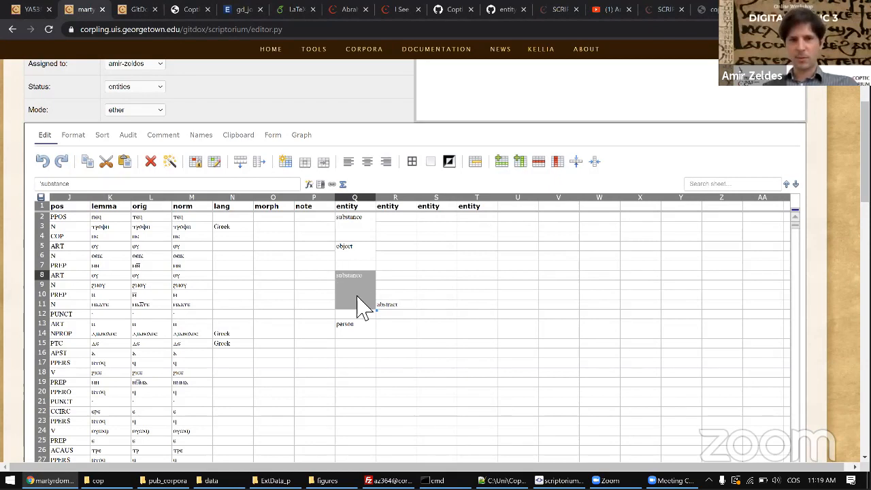
{"action": "left_click", "coordinate": [397, 304]}
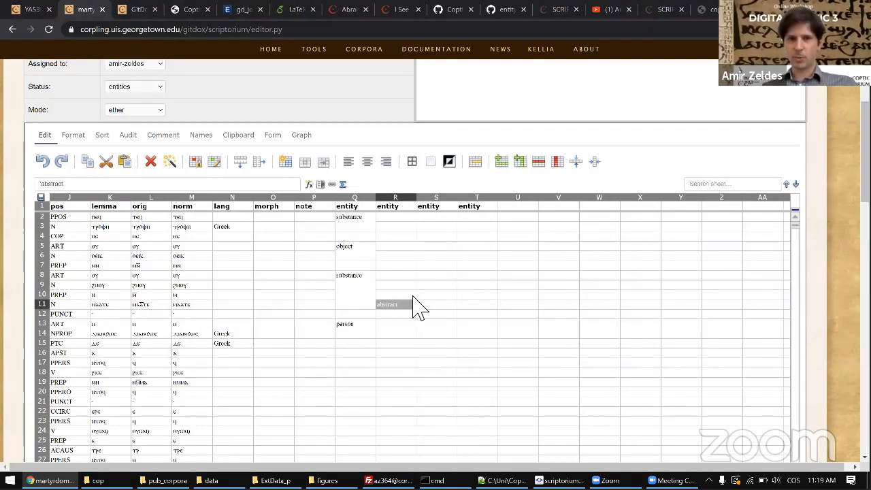
- Review the entity columns further down the sheet, to the three-level nested spans around rows 387 to 401
{"action": "scroll", "coordinate": [417, 306], "scroll_direction": "down", "scroll_amount": 6}
{"action": "scroll", "coordinate": [770, 279], "scroll_direction": "down", "scroll_amount": 4}
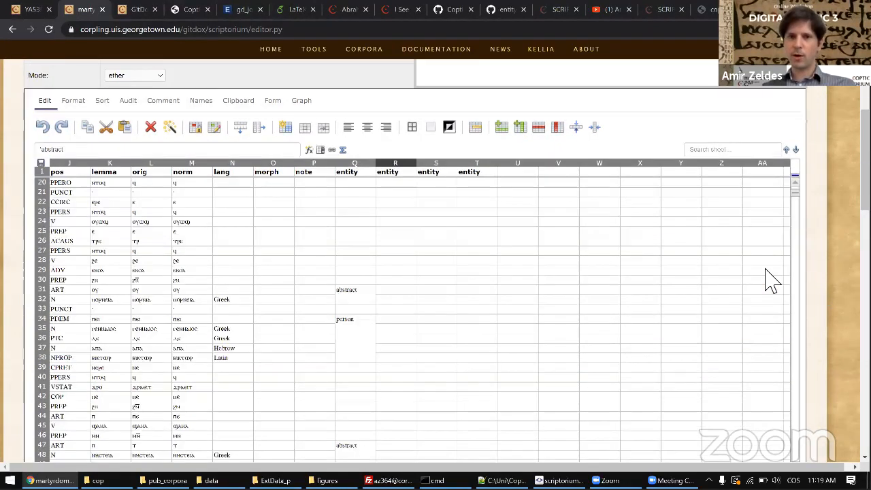
{"action": "scroll", "coordinate": [515, 219], "scroll_direction": "up", "scroll_amount": 3}
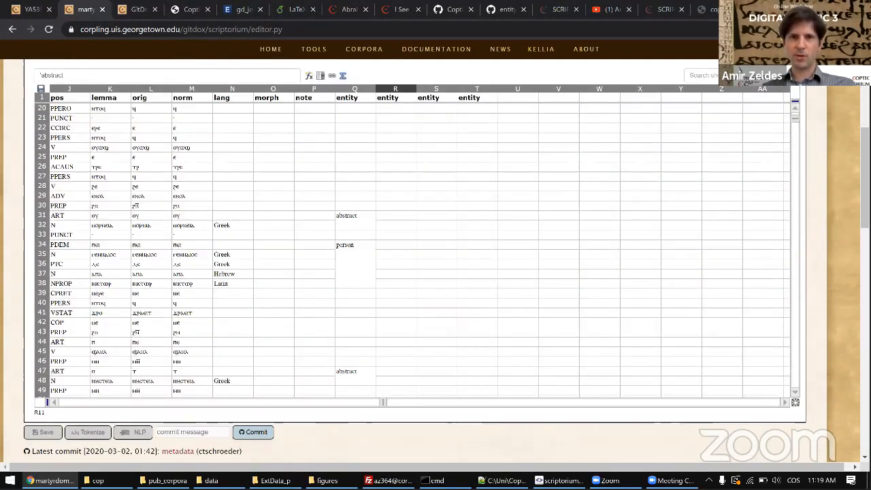
{"action": "scroll", "coordinate": [515, 220], "scroll_direction": "down", "scroll_amount": 20}
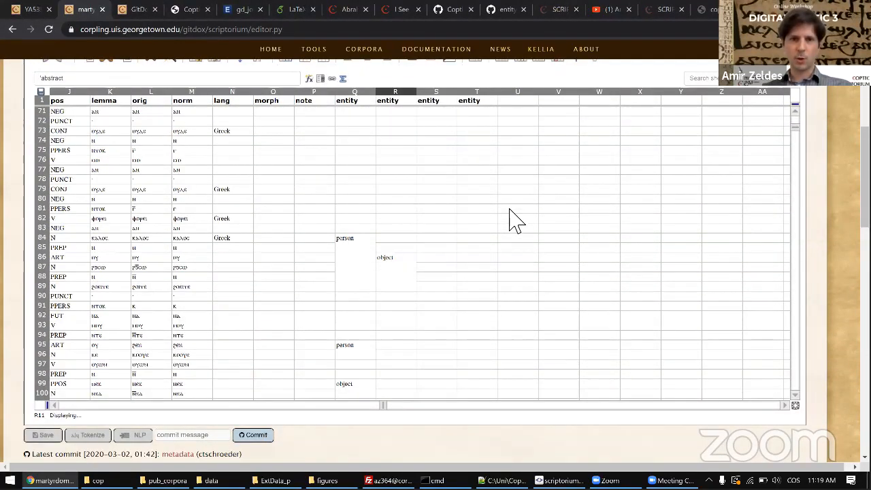
{"action": "scroll", "coordinate": [515, 220], "scroll_direction": "down", "scroll_amount": 18}
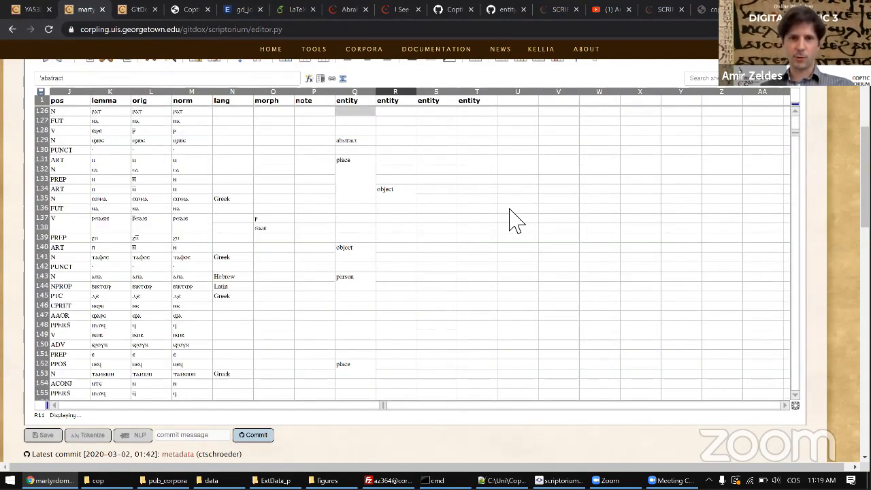
{"action": "scroll", "coordinate": [515, 220], "scroll_direction": "down", "scroll_amount": 19}
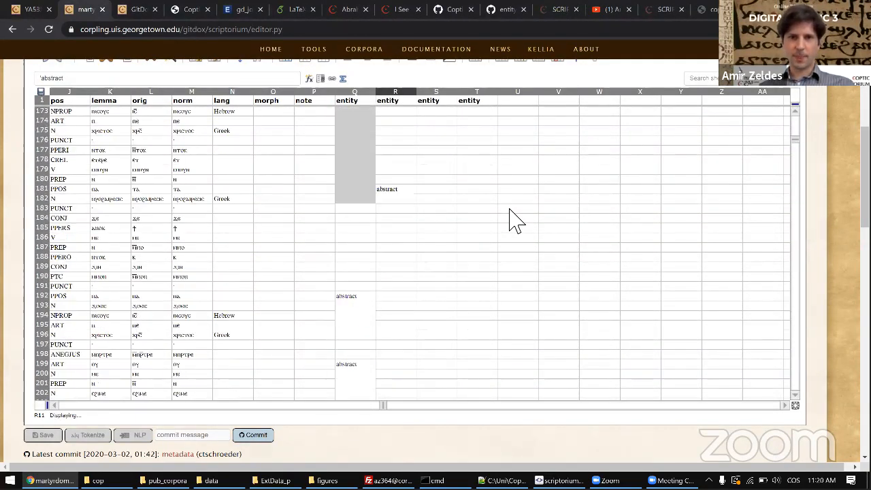
{"action": "scroll", "coordinate": [515, 220], "scroll_direction": "down", "scroll_amount": 20}
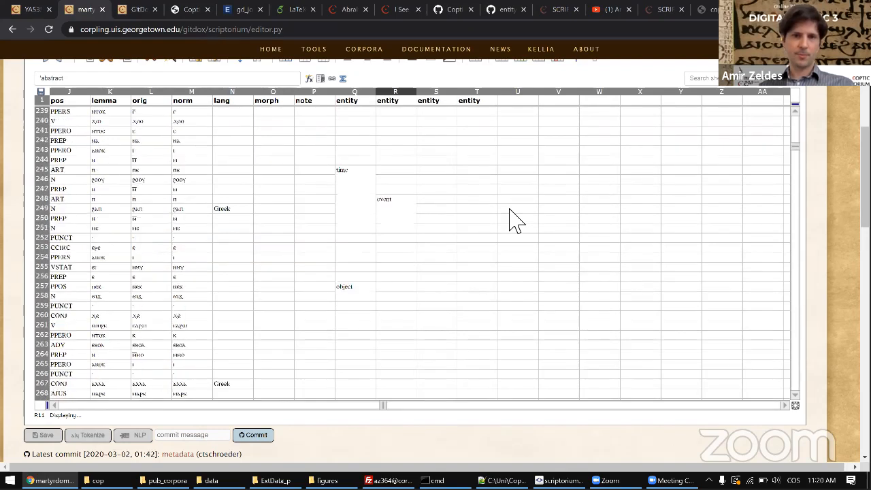
{"action": "scroll", "coordinate": [515, 220], "scroll_direction": "down", "scroll_amount": 14}
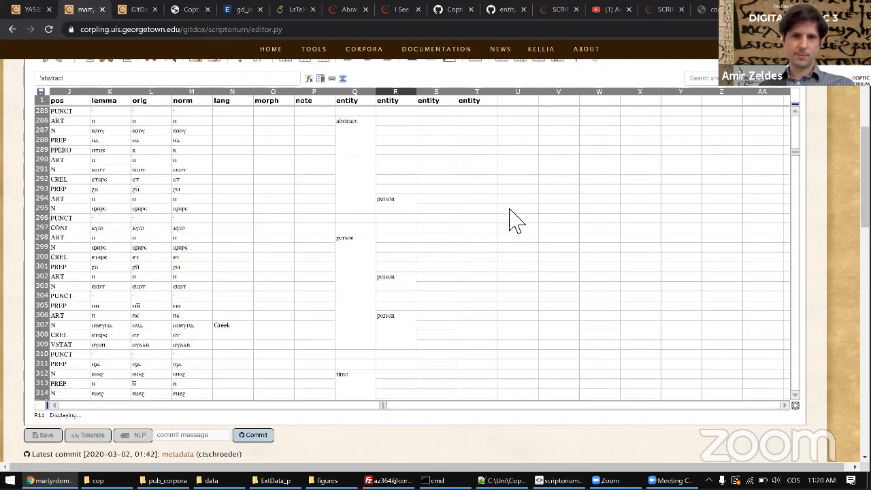
{"action": "scroll", "coordinate": [515, 219], "scroll_direction": "down", "scroll_amount": 20}
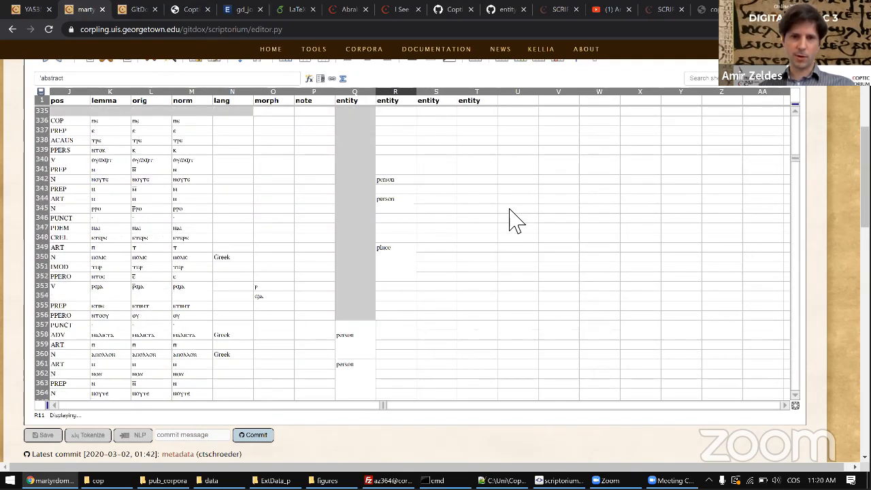
{"action": "scroll", "coordinate": [515, 220], "scroll_direction": "down", "scroll_amount": 5}
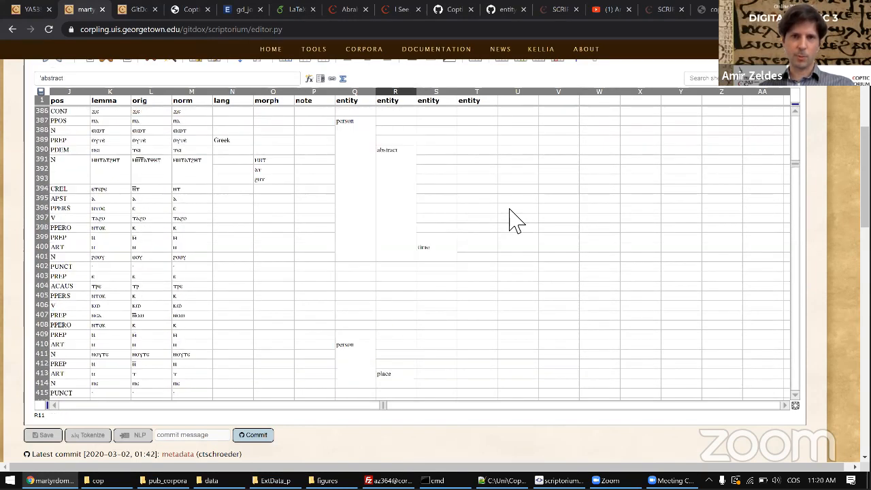
- Unmerge the "person" entity cell starting at row 387 and merge it again over rows 387 and 388 only
{"action": "left_click", "coordinate": [190, 152]}
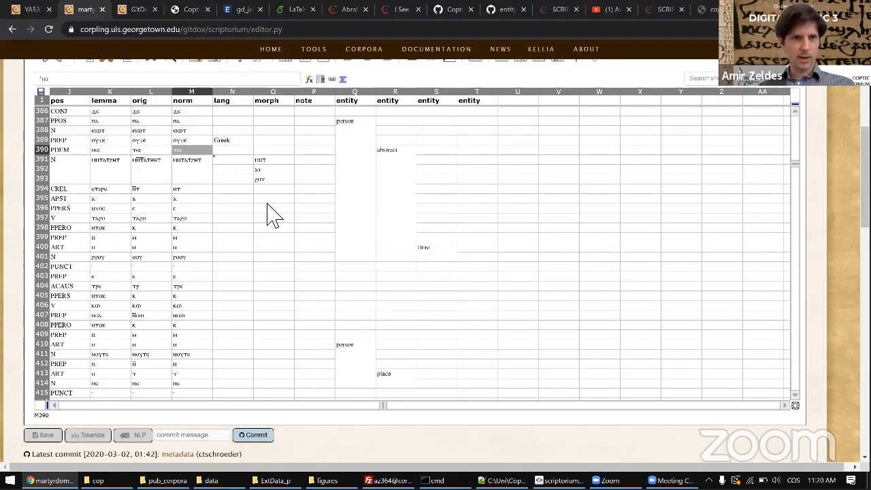
{"action": "scroll", "coordinate": [273, 216], "scroll_direction": "up", "scroll_amount": 2}
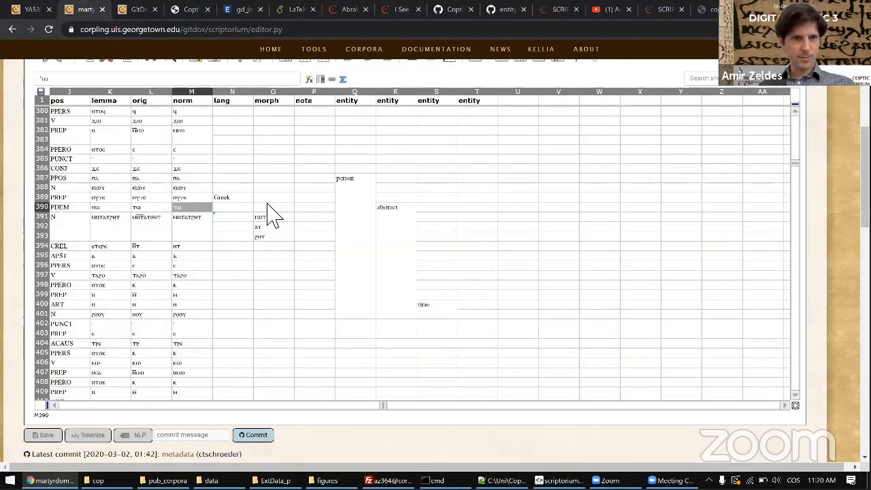
{"action": "left_click", "coordinate": [190, 188]}
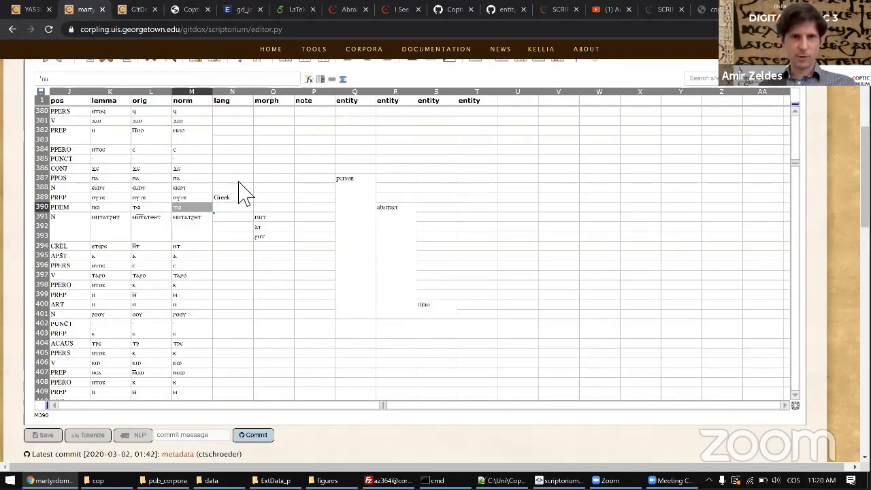
{"action": "left_click", "coordinate": [371, 207]}
{"action": "scroll", "coordinate": [424, 83], "scroll_direction": "up", "scroll_amount": 1}
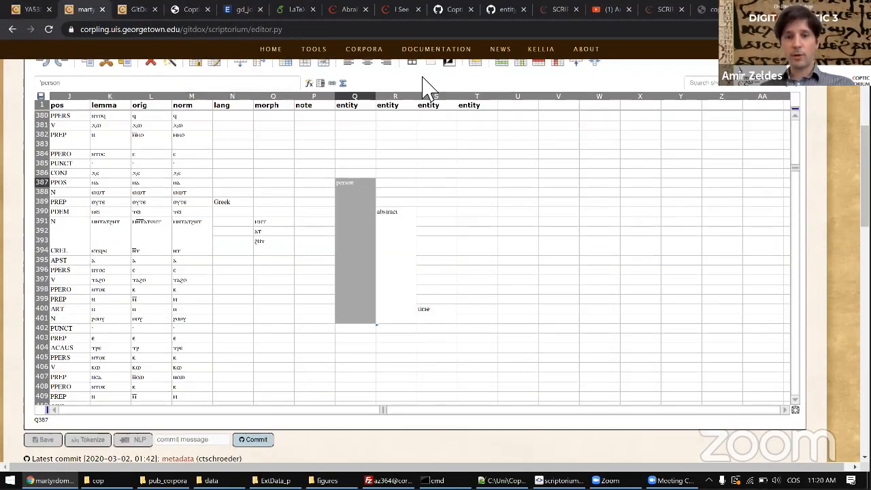
{"action": "scroll", "coordinate": [425, 85], "scroll_direction": "up", "scroll_amount": 1}
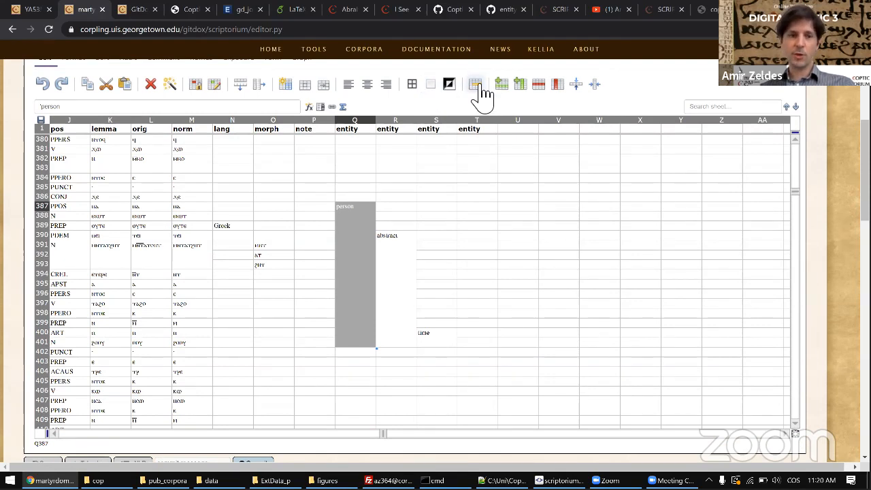
{"action": "left_click", "coordinate": [476, 85]}
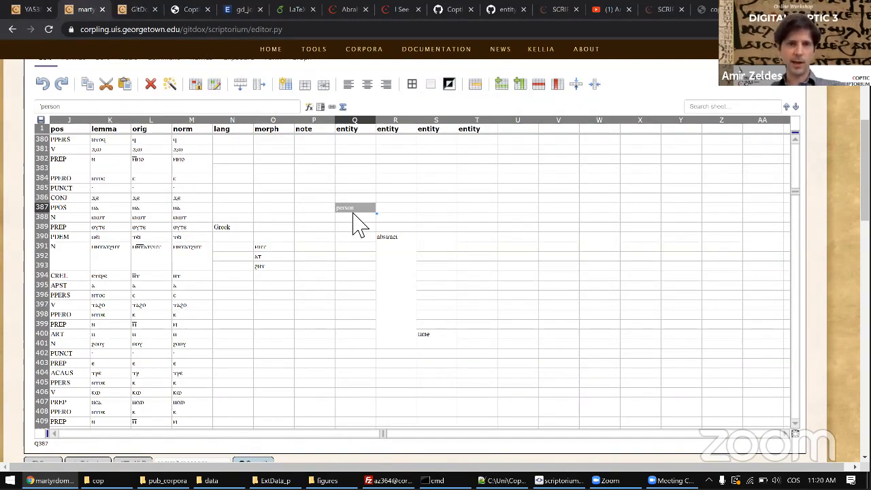
{"action": "left_click_drag", "start_coordinate": [353, 210], "coordinate": [354, 218]}
{"action": "left_click", "coordinate": [476, 85]}
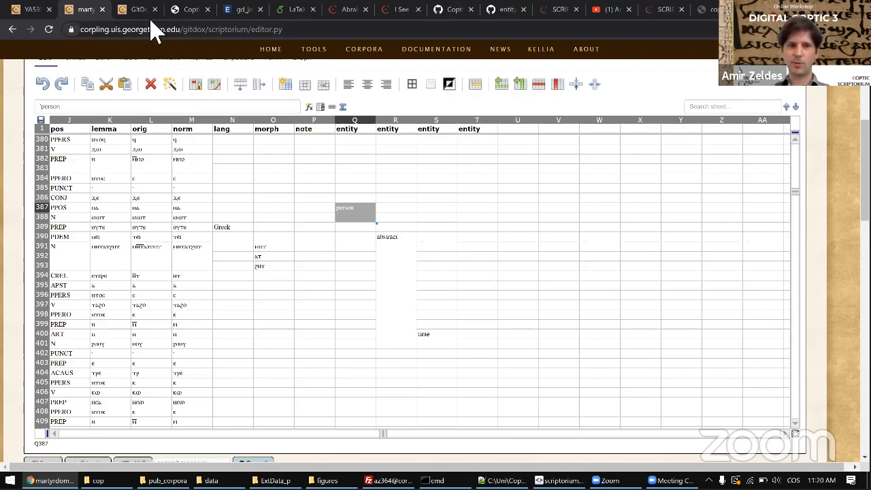
- Search the sheet for "ⲉⲛⲧⲁ", advance to the fifth match in the Judas passage, and inspect the part-of-speech tag just above it
{"action": "left_click", "coordinate": [385, 289]}
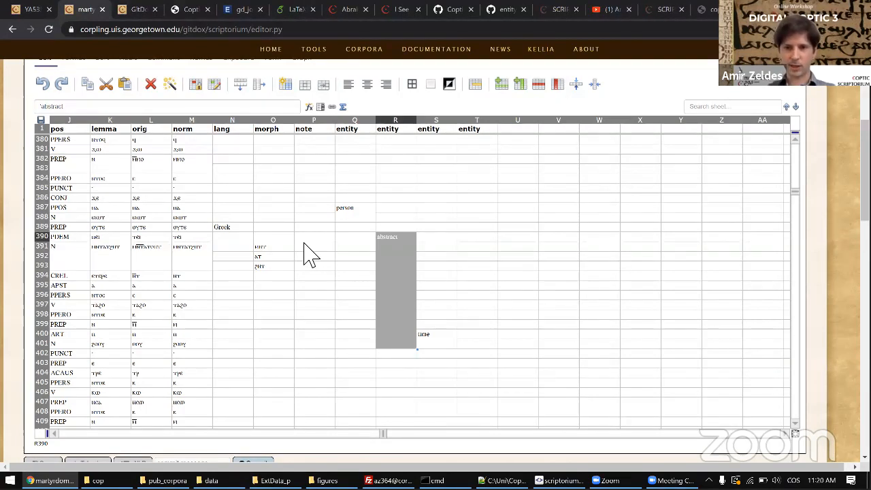
{"action": "left_click", "coordinate": [175, 261]}
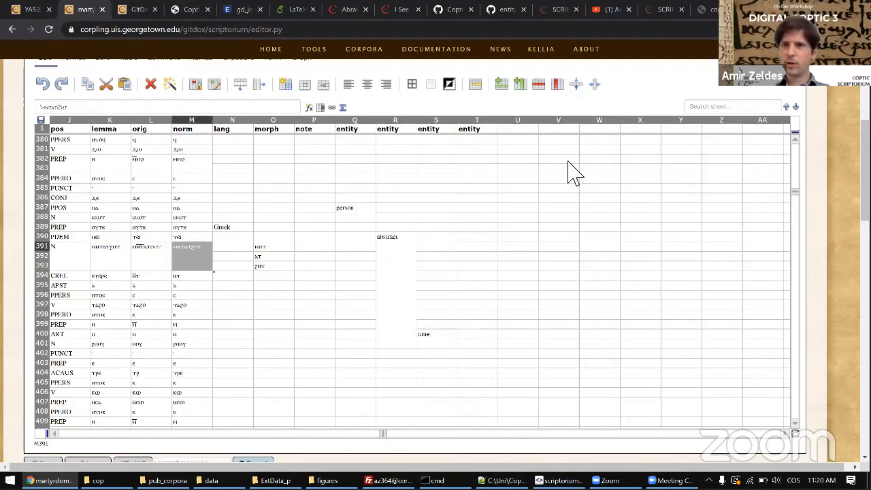
{"action": "left_click", "coordinate": [699, 109]}
{"action": "type", "text": "ⲉⲛⲧⲁ"}
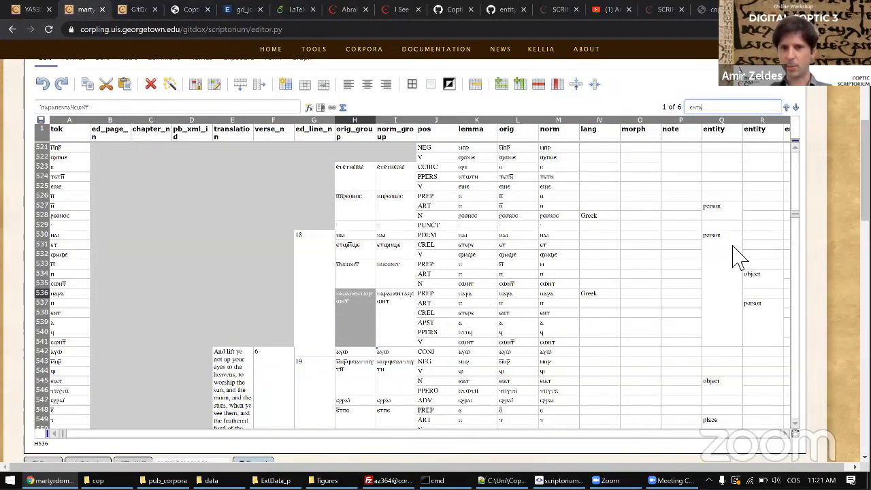
{"action": "key", "text": "Return"}
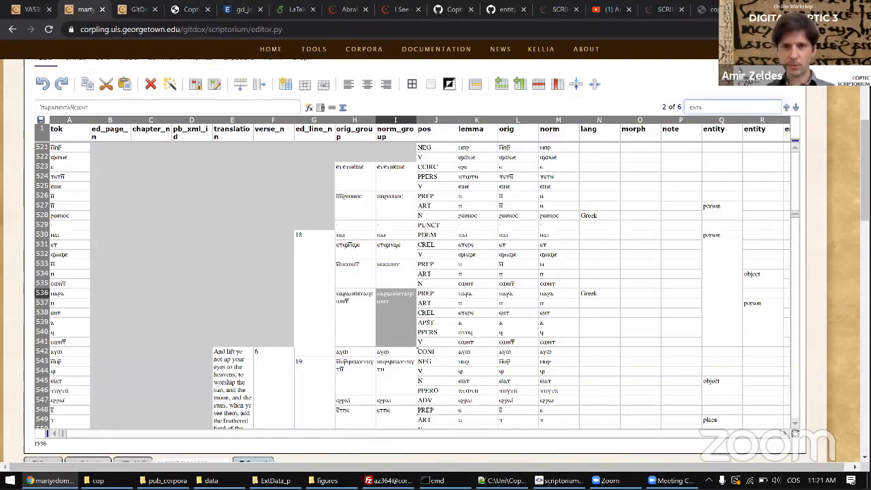
{"action": "key", "text": "Return"}
{"action": "key", "text": "Return"}
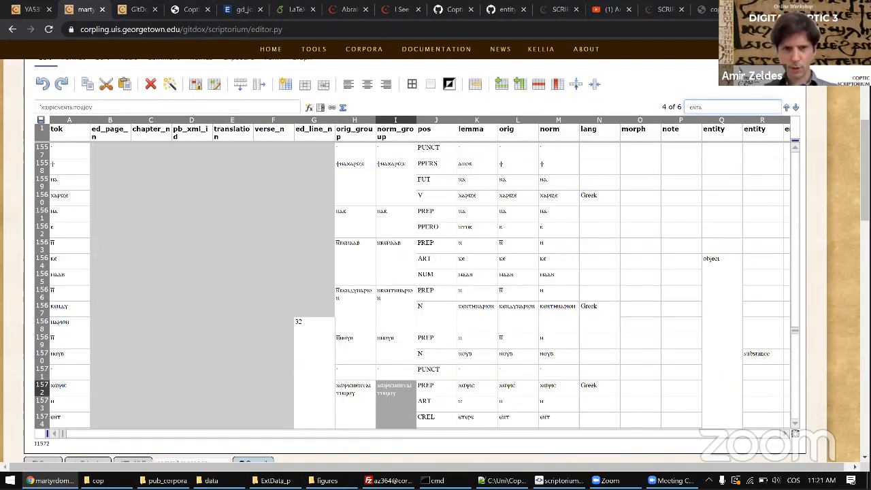
{"action": "key", "text": "Return"}
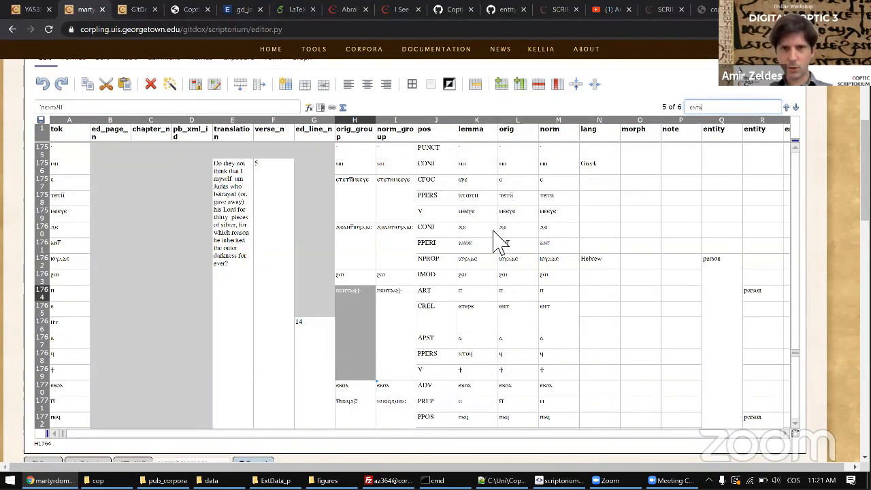
{"action": "left_click", "coordinate": [515, 281]}
{"action": "left_click", "coordinate": [424, 277]}
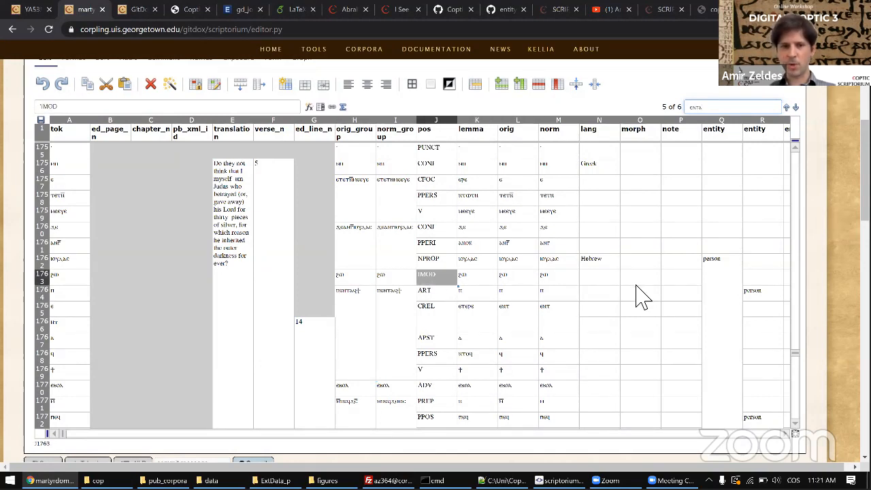
- Extend the part-of-speech tag in row 1763 of the sheet to IMOD_PPERO
{"action": "key", "text": "F2"}
{"action": "type", "text": "_"}
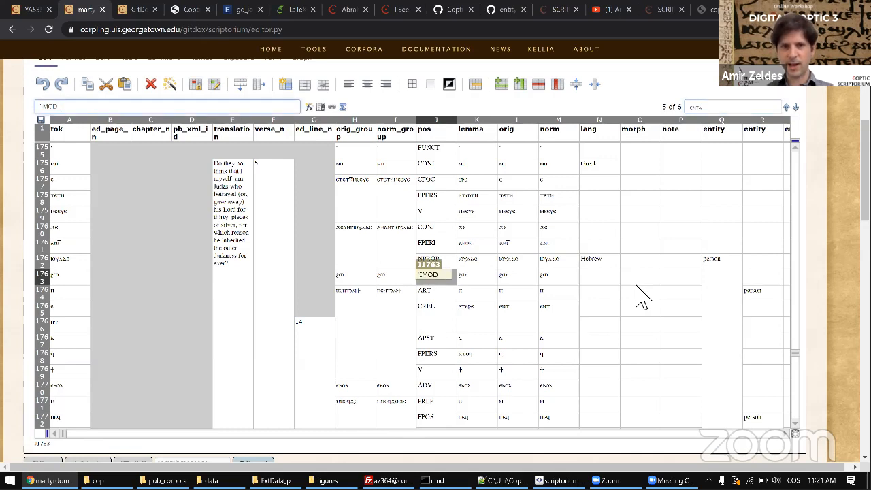
{"action": "type", "text": "PPER"}
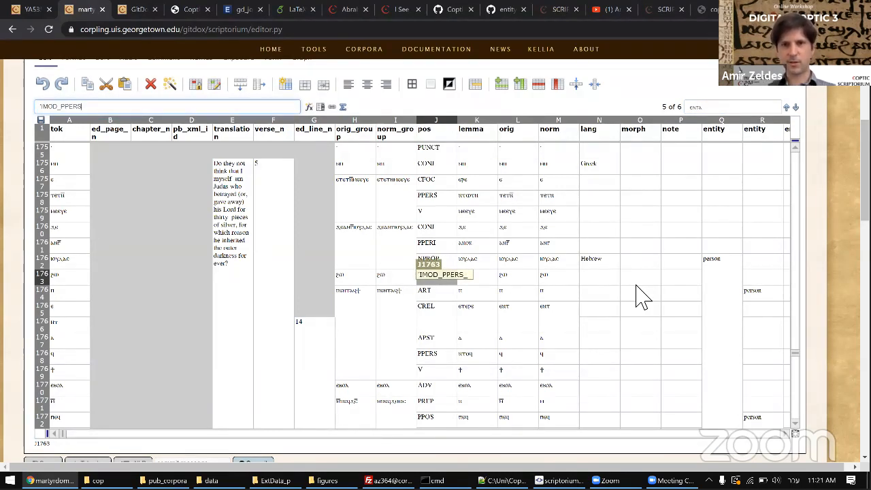
{"action": "type", "text": "S"}
{"action": "key", "text": "Tab"}
- Append "_ⲁⲛⲟⲕ" in Coptic script to the lemma in row 1763, making it ϩⲱ_ⲁⲛⲟⲕ
{"action": "key", "text": "F2"}
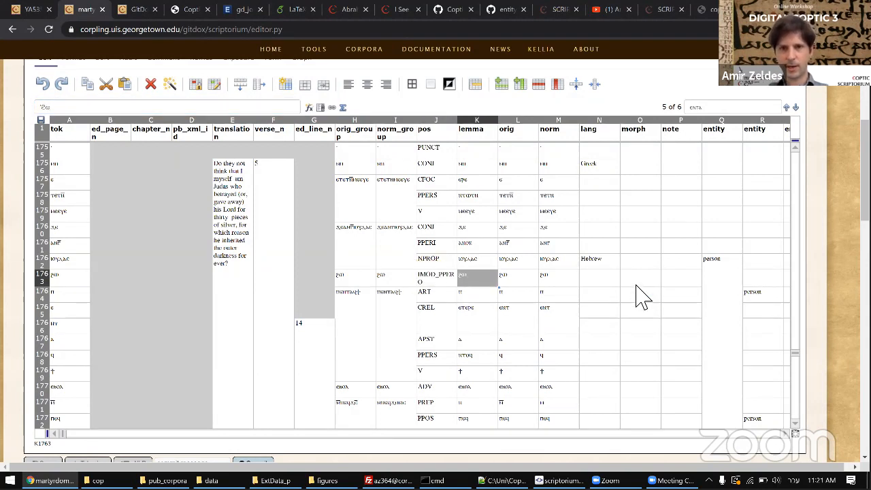
{"action": "type", "text": "_"}
{"action": "key", "text": "super+space"}
{"action": "type", "text": "ⲁⲛⲟⲕ"}
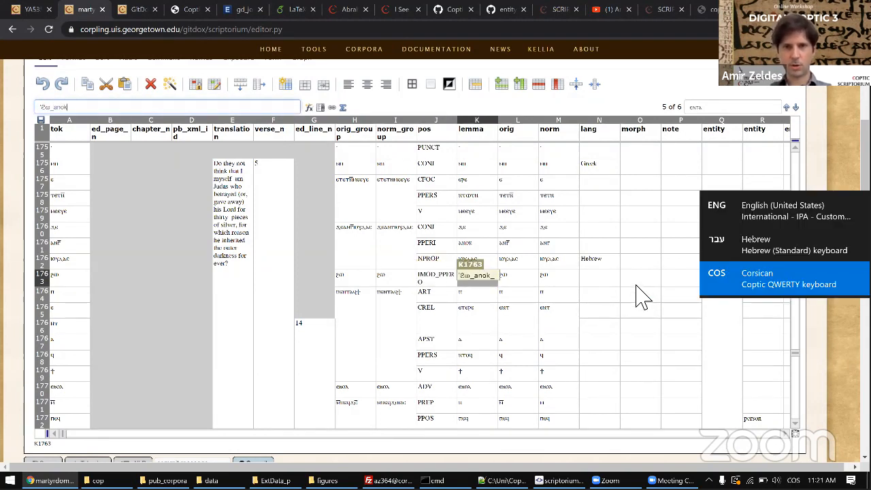
{"action": "key", "text": "BackSpace"}
{"action": "key", "text": "BackSpace"}
{"action": "key", "text": "BackSpace"}
{"action": "key", "text": "BackSpace"}
{"action": "key", "text": "super+space"}
{"action": "key", "text": "super+space"}
{"action": "key", "text": "super+space"}
{"action": "type", "text": "ⲁⲛⲟⲕ"}
{"action": "key", "text": "Return"}
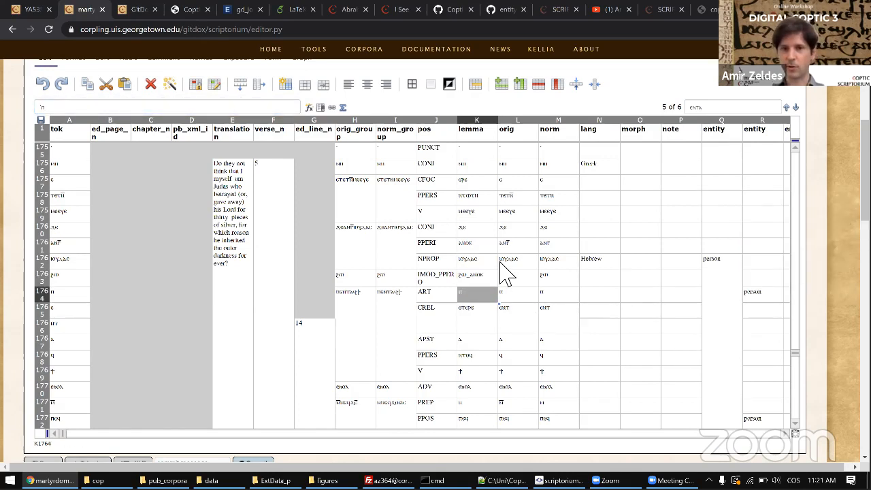
{"action": "left_click", "coordinate": [472, 280]}
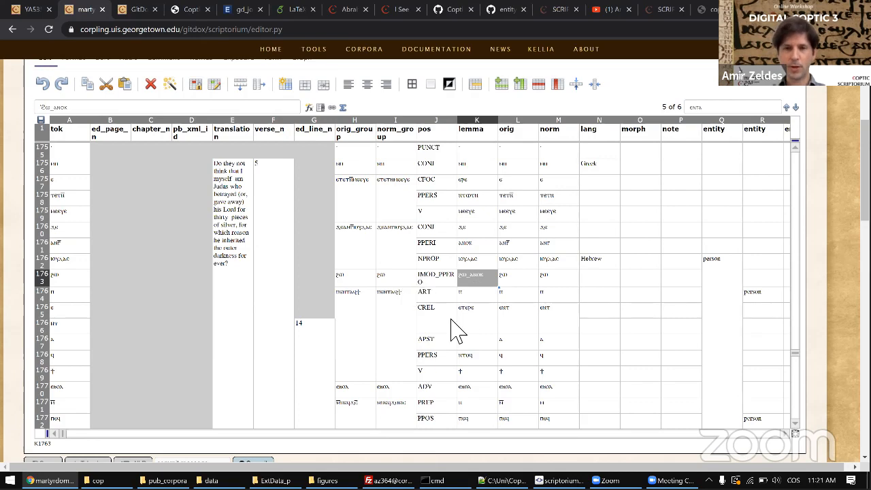
- Delete the "person" entity in row 1764 of the second entity column, beside the longer span for Judas
{"action": "left_click", "coordinate": [716, 330]}
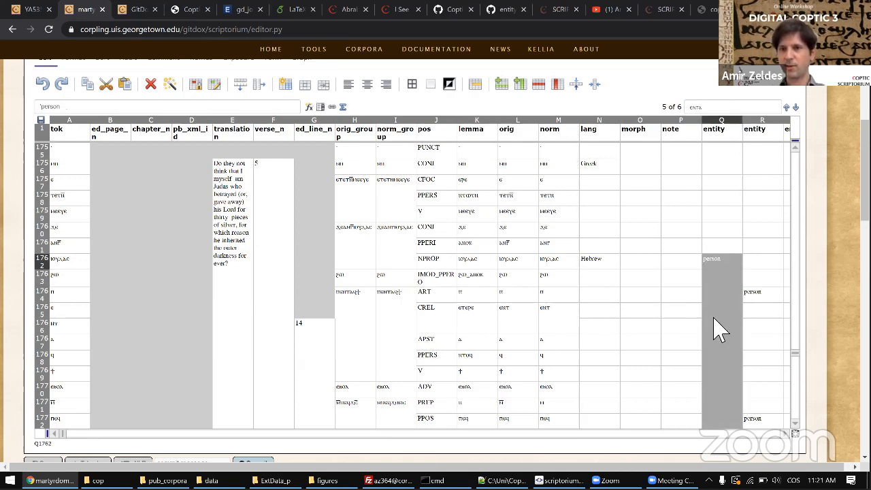
{"action": "left_click", "coordinate": [752, 297]}
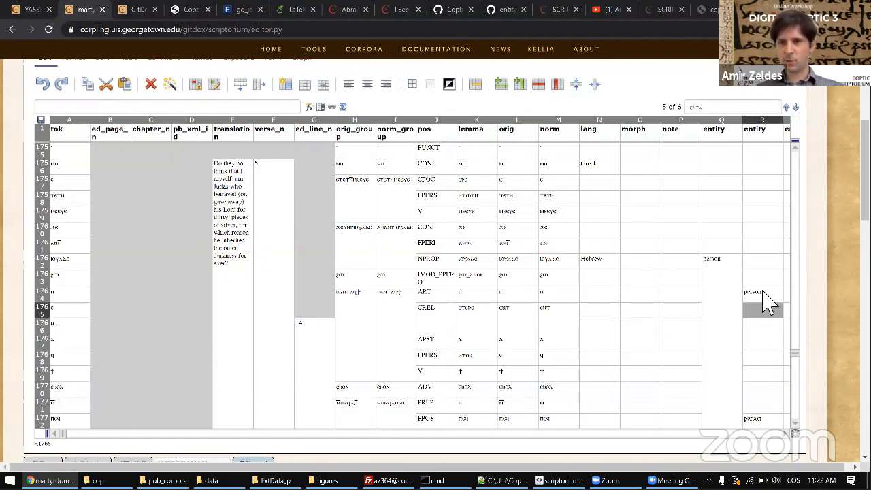
{"action": "key", "text": "Delete"}
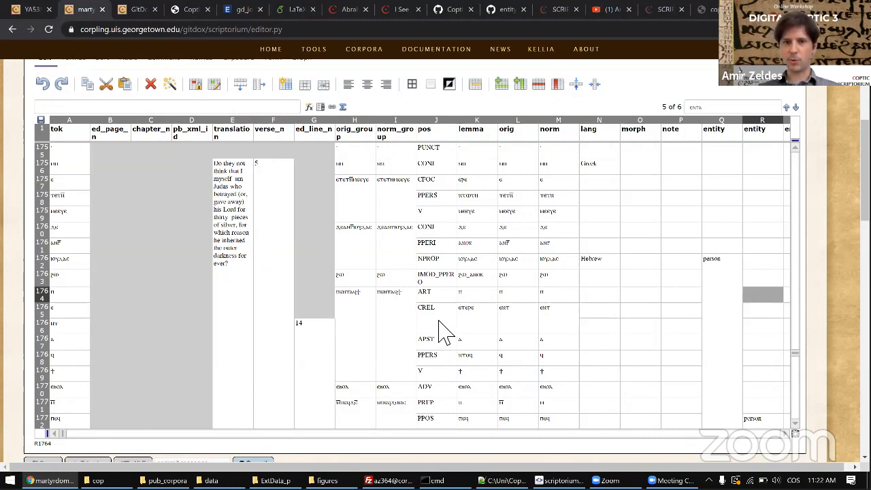
- Switch the document's editing mode from ether to entities
{"action": "scroll", "coordinate": [598, 329], "scroll_direction": "down", "scroll_amount": 1}
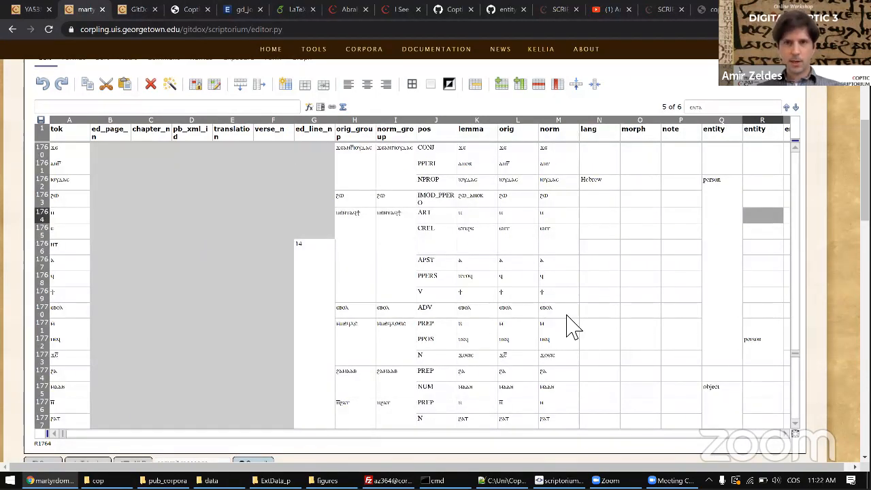
{"action": "scroll", "coordinate": [166, 320], "scroll_direction": "up", "scroll_amount": 5}
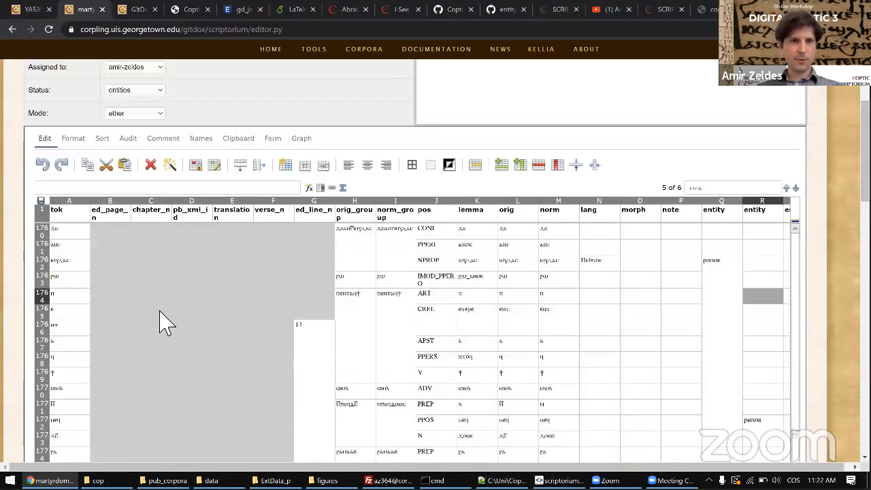
{"action": "left_click", "coordinate": [135, 327]}
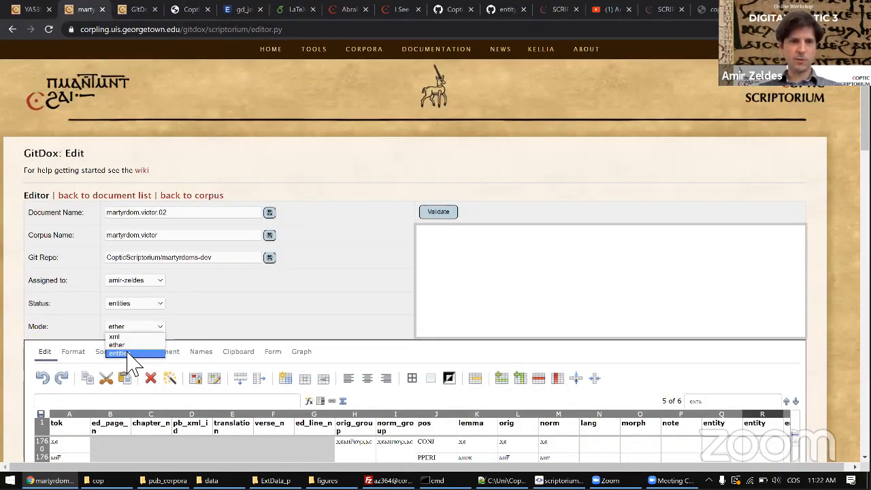
{"action": "left_click", "coordinate": [128, 352]}
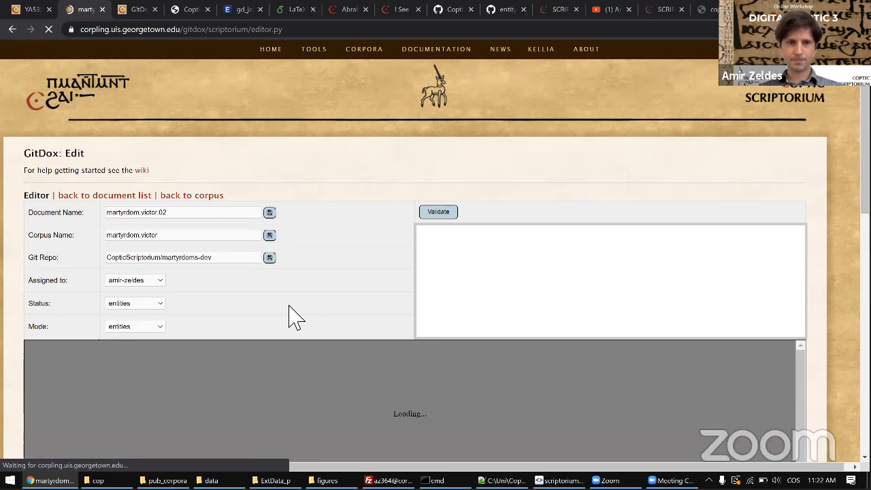
- Review the entity boxes in the annotated text and highlight the word ⲉⲓⲱⲧ inside one of the person entities
{"action": "scroll", "coordinate": [3, 224], "scroll_direction": "down", "scroll_amount": 3}
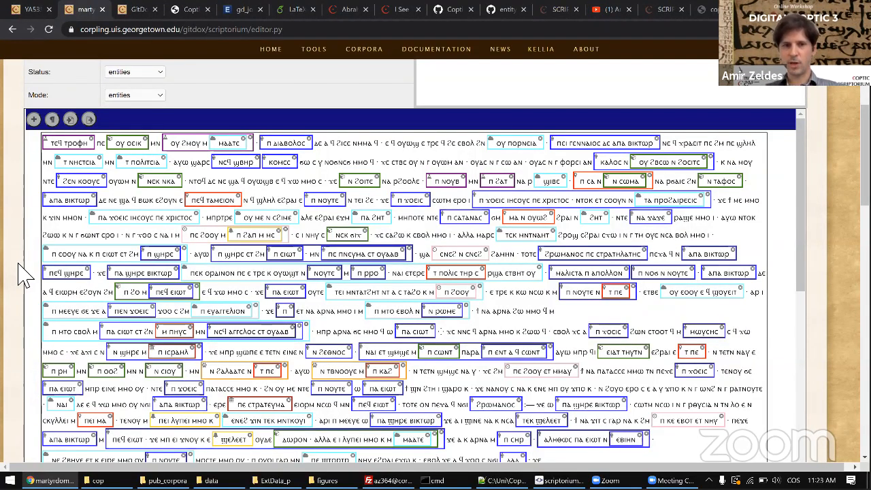
{"action": "scroll", "coordinate": [344, 347], "scroll_direction": "down", "scroll_amount": 1}
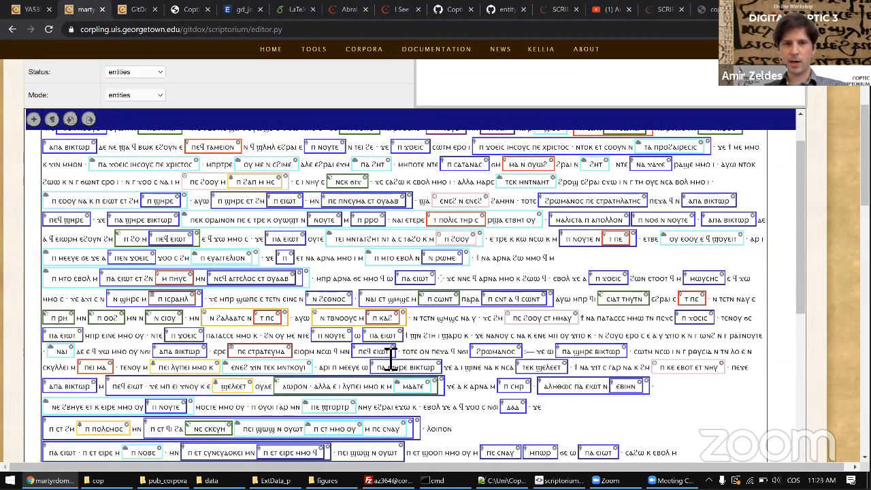
{"action": "double_click", "coordinate": [387, 352]}
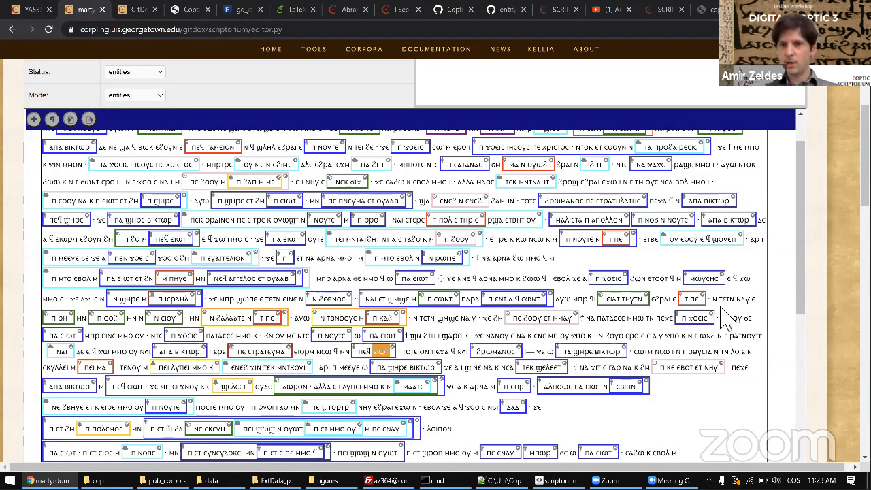
{"action": "scroll", "coordinate": [612, 197], "scroll_direction": "down", "scroll_amount": 1}
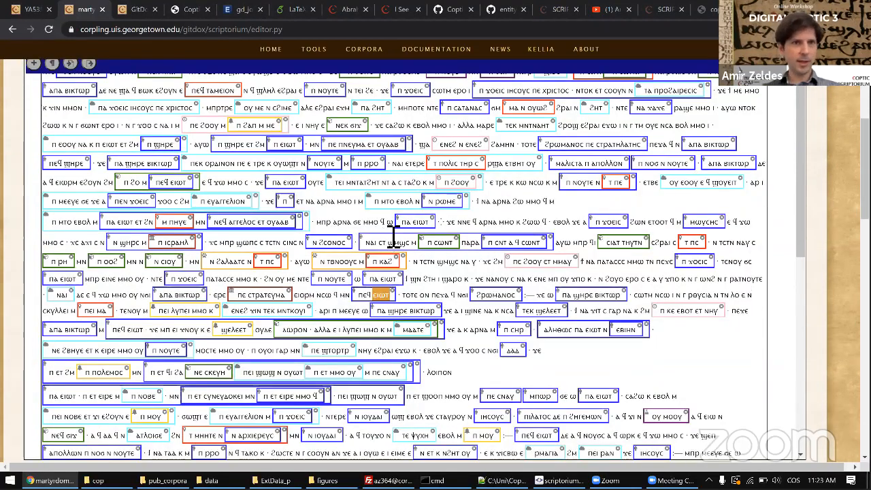
{"action": "scroll", "coordinate": [156, 197], "scroll_direction": "up", "scroll_amount": 1}
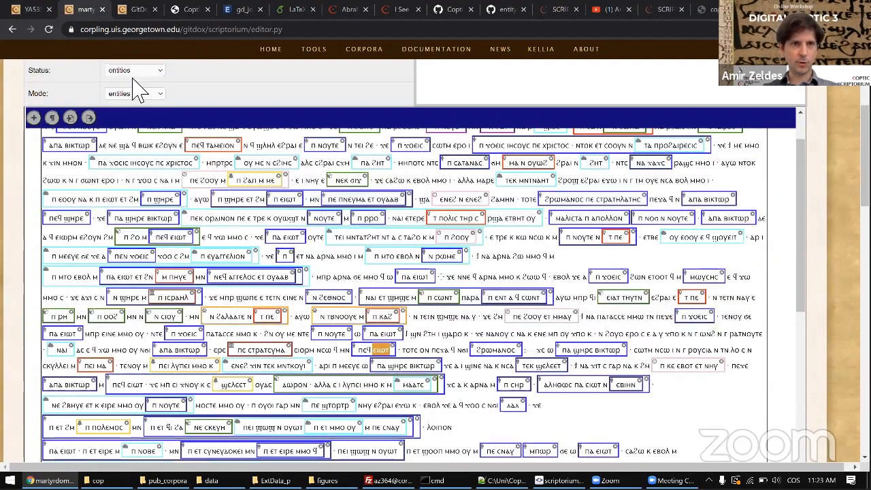
- Copy the document name martyrdom.victor.02 and bring up the EtherCalc spreadsheet tab, placing it beside the GitDox tabs
{"action": "scroll", "coordinate": [156, 102], "scroll_direction": "up", "scroll_amount": 5}
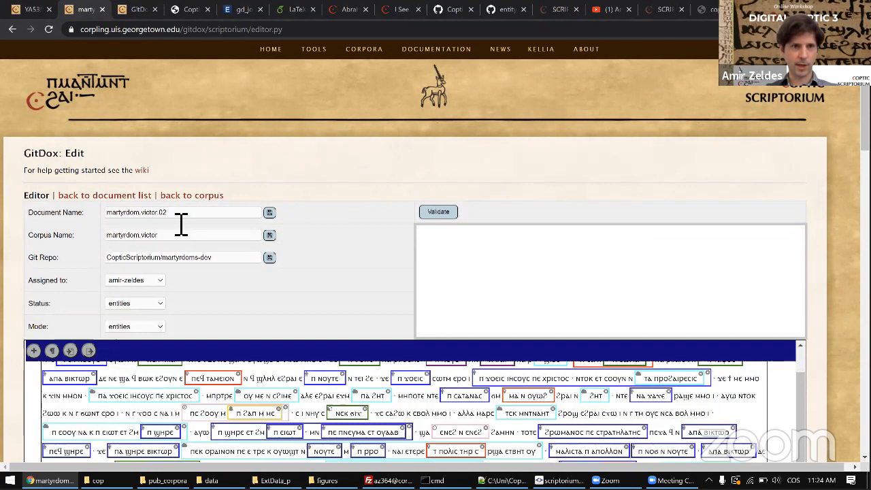
{"action": "left_click", "coordinate": [181, 218]}
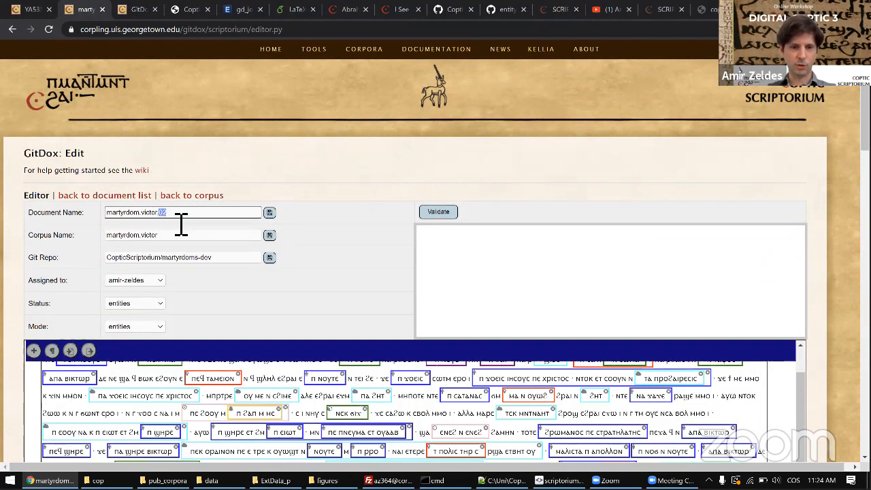
{"action": "key", "text": "ctrl+a"}
{"action": "key", "text": "ctrl+c"}
{"action": "left_click_drag", "start_coordinate": [233, 12], "coordinate": [191, 15]}
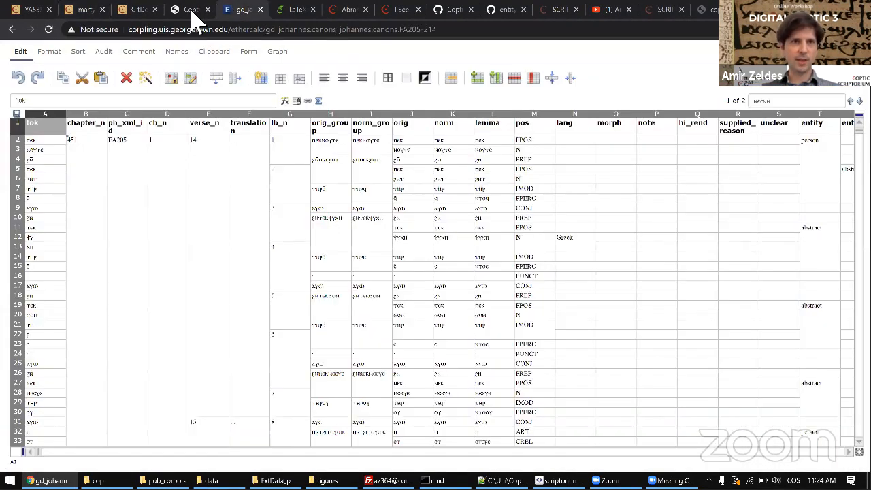
- Change the EtherCalc address to end in gd_martyrdom.victor_martyrdom.victor.02 and load that spreadsheet
{"action": "left_click_drag", "start_coordinate": [281, 29], "coordinate": [497, 51]}
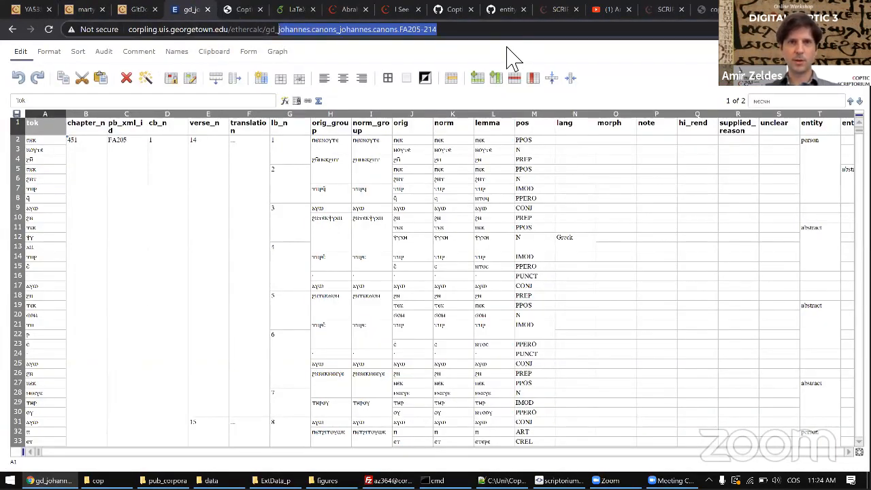
{"action": "key", "text": "ctrl+v"}
{"action": "type", "text": "_"}
{"action": "key", "text": "ctrl+v"}
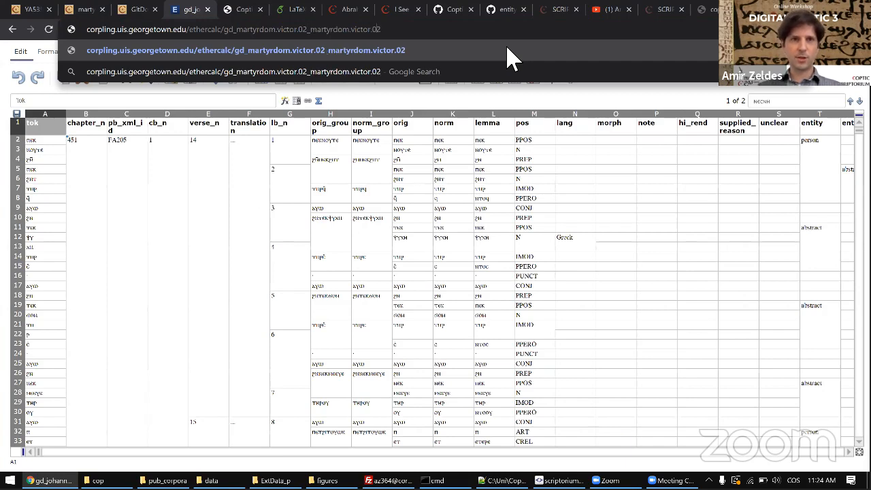
{"action": "key", "text": "BackSpace"}
{"action": "key", "text": "BackSpace"}
{"action": "key", "text": "BackSpace"}
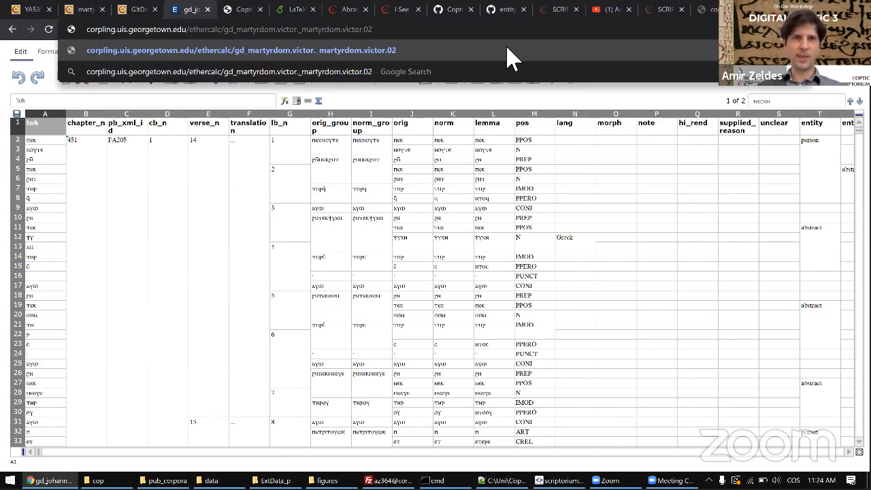
{"action": "key", "text": "Return"}
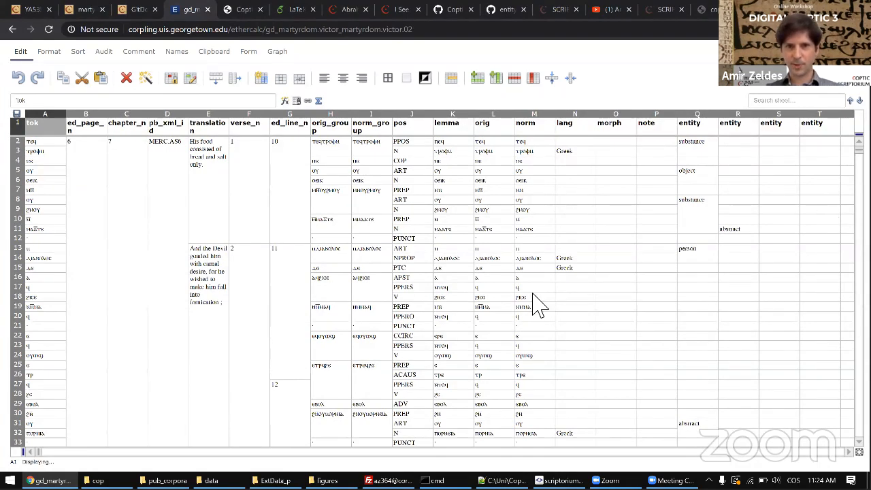
- Look through the entity columns down the sheet as far as rows 716 to 747
{"action": "scroll", "coordinate": [538, 306], "scroll_direction": "down", "scroll_amount": 7}
{"action": "left_click", "coordinate": [616, 194]}
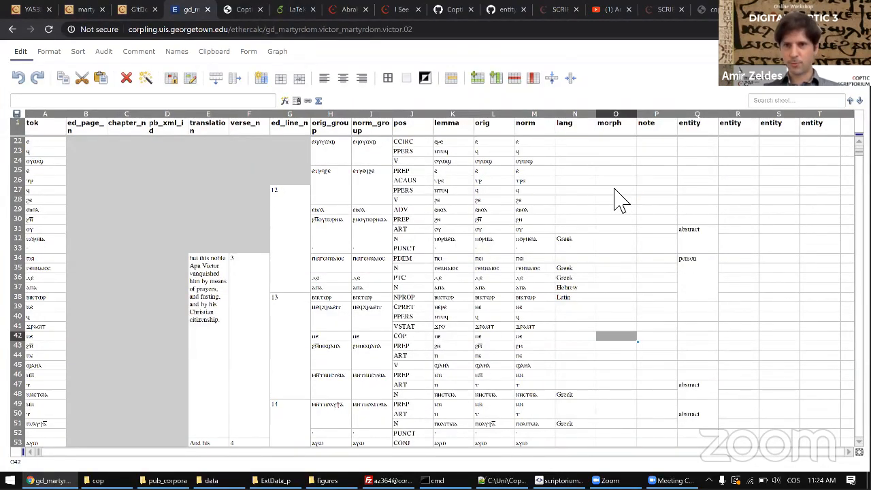
{"action": "key", "text": "Page_Down"}
{"action": "key", "text": "Page_Down"}
{"action": "key", "text": "Page_Down"}
{"action": "key", "text": "Page_Down"}
{"action": "key", "text": "Page_Down"}
{"action": "key", "text": "Page_Down"}
{"action": "key", "text": "Page_Down"}
{"action": "key", "text": "Page_Down"}
{"action": "key", "text": "Page_Down"}
{"action": "key", "text": "Page_Down"}
{"action": "key", "text": "Page_Down"}
{"action": "key", "text": "Page_Down"}
{"action": "key", "text": "Page_Down"}
{"action": "key", "text": "Page_Down"}
{"action": "key", "text": "Page_Down"}
{"action": "key", "text": "Page_Down"}
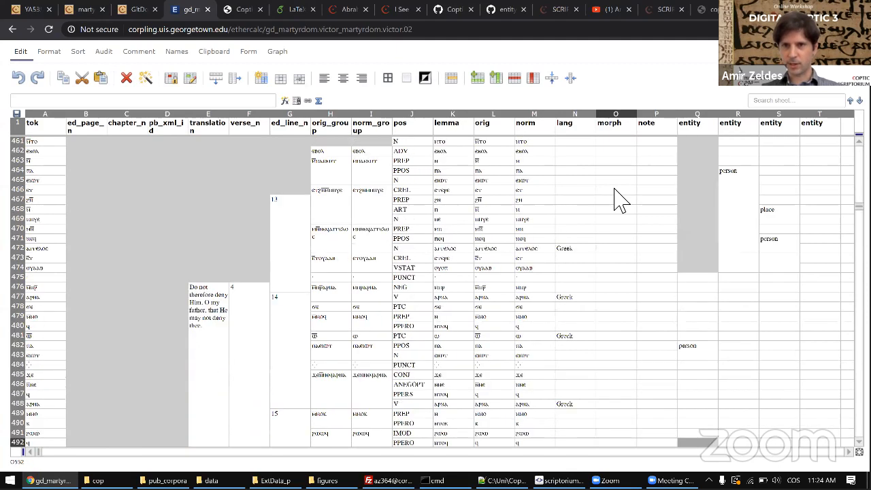
{"action": "key", "text": "Page_Down"}
{"action": "key", "text": "Page_Down"}
{"action": "key", "text": "Page_Down"}
{"action": "key", "text": "Page_Down"}
{"action": "key", "text": "Page_Down"}
{"action": "key", "text": "Page_Down"}
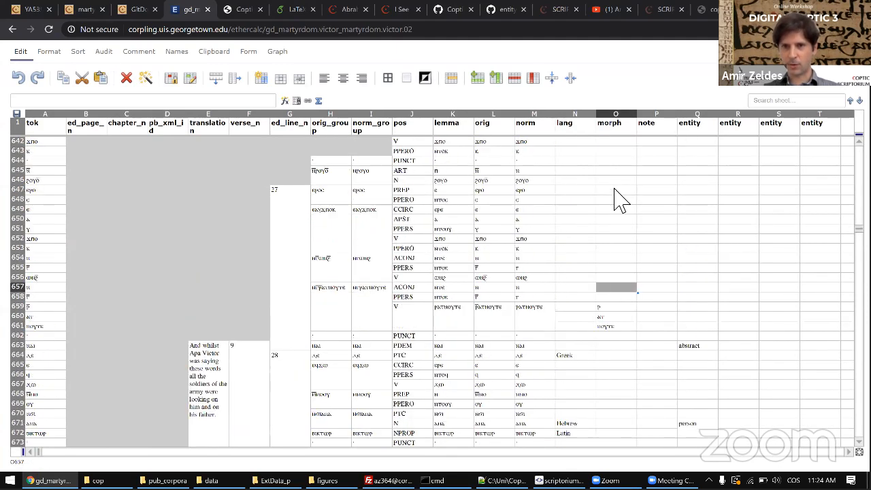
{"action": "key", "text": "Page_Down"}
{"action": "key", "text": "Page_Down"}
{"action": "key", "text": "Page_Down"}
{"action": "key", "text": "Page_Down"}
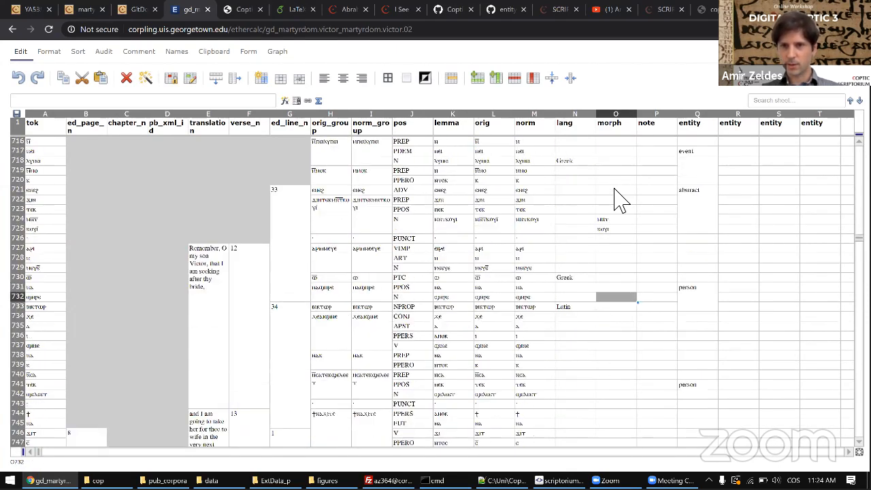
- Unmerge the "abstract" entity spanning rows 721 to 725, move it to row 724, and merge it over rows 724 and 725
{"action": "left_click", "coordinate": [691, 220]}
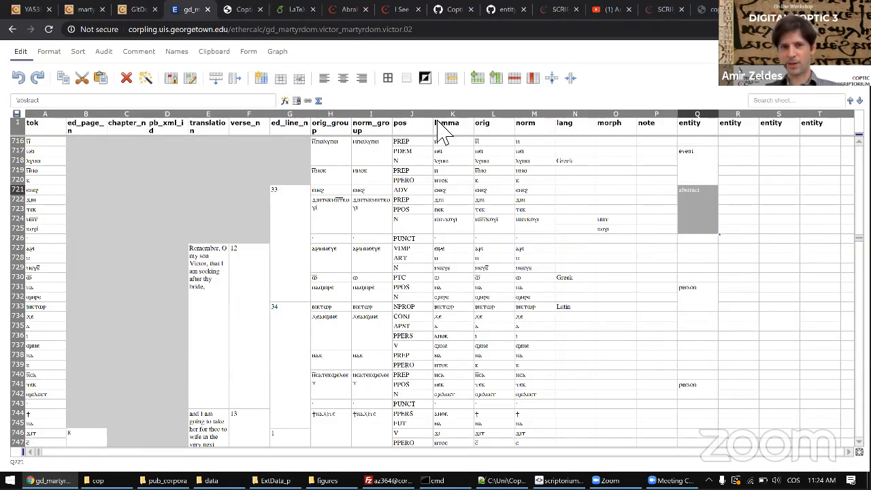
{"action": "left_click", "coordinate": [453, 80]}
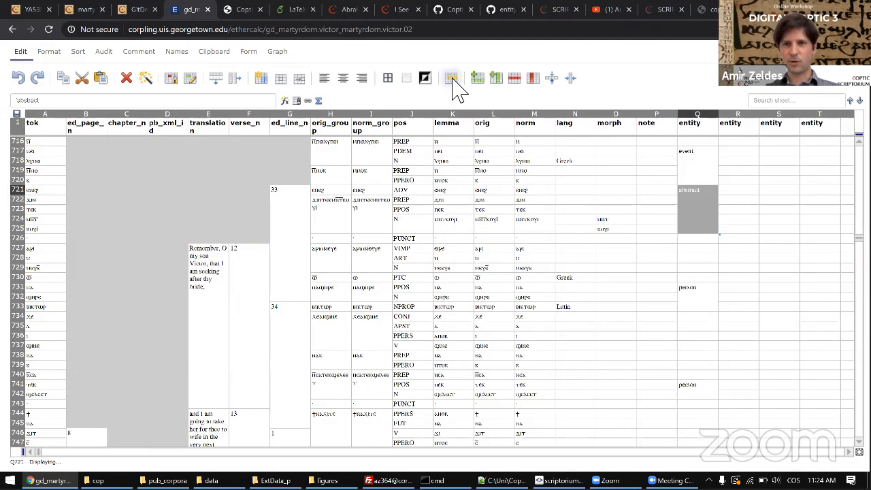
{"action": "key", "text": "ctrl+x"}
{"action": "left_click", "coordinate": [694, 219]}
{"action": "key", "text": "ctrl+v"}
{"action": "left_click", "coordinate": [691, 230], "text": "shift"}
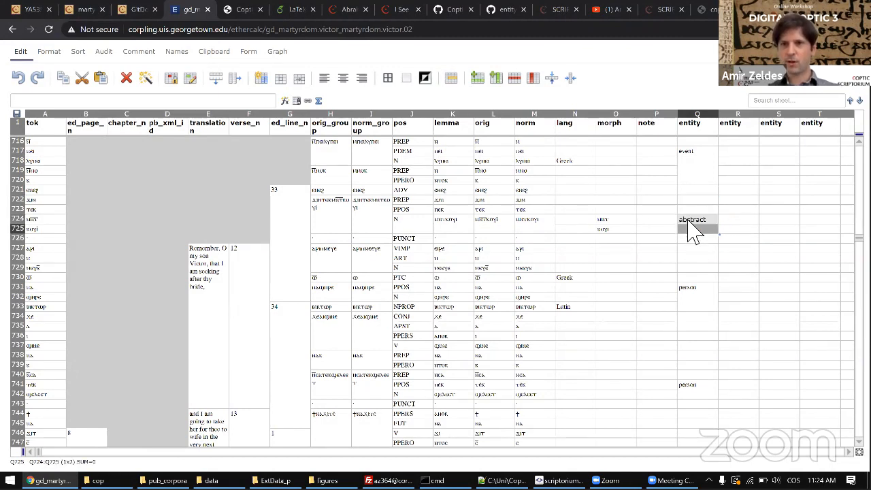
{"action": "left_click", "coordinate": [451, 77]}
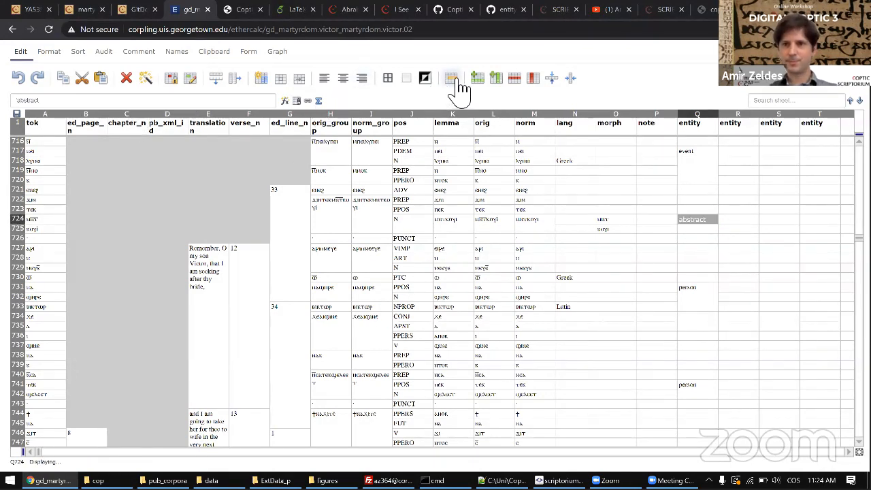
- Switch to the GitDox editor tab for martyrdom.victor.02 and search the page for "ⲙⲛⲧⲕ" using the Coptic keyboard layout
{"action": "left_click", "coordinate": [98, 10]}
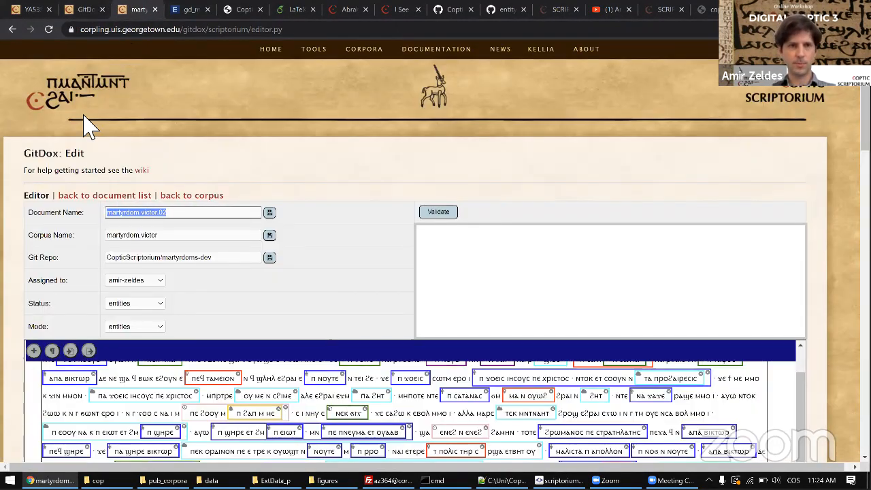
{"action": "key", "text": "ctrl+f"}
{"action": "key", "text": "BackSpace"}
{"action": "key", "text": "super+space"}
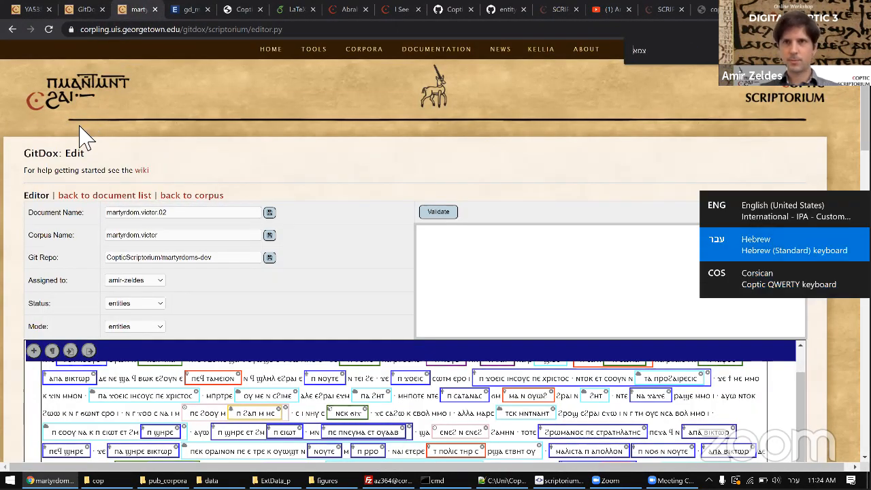
{"action": "key", "text": "super+space"}
{"action": "type", "text": "ⲙⲛⲧⲕ"}
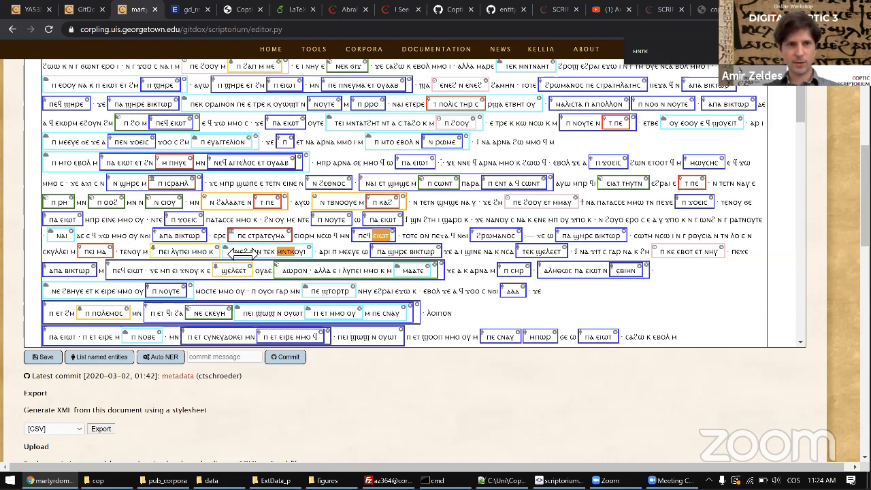
- Shrink the abstract entity around ⲙⲛⲧⲕⲟⲩⲓ so that it covers only ⲧⲉⲕ ⲙⲛⲧⲕⲟⲩⲓ
{"action": "left_click_drag", "start_coordinate": [257, 252], "coordinate": [279, 253]}
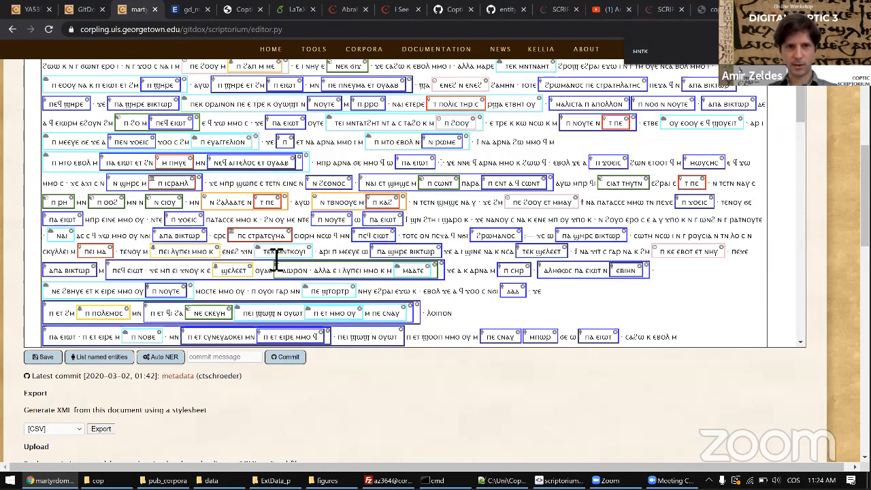
{"action": "scroll", "coordinate": [368, 273], "scroll_direction": "down", "scroll_amount": 1}
{"action": "scroll", "coordinate": [368, 273], "scroll_direction": "up", "scroll_amount": 1}
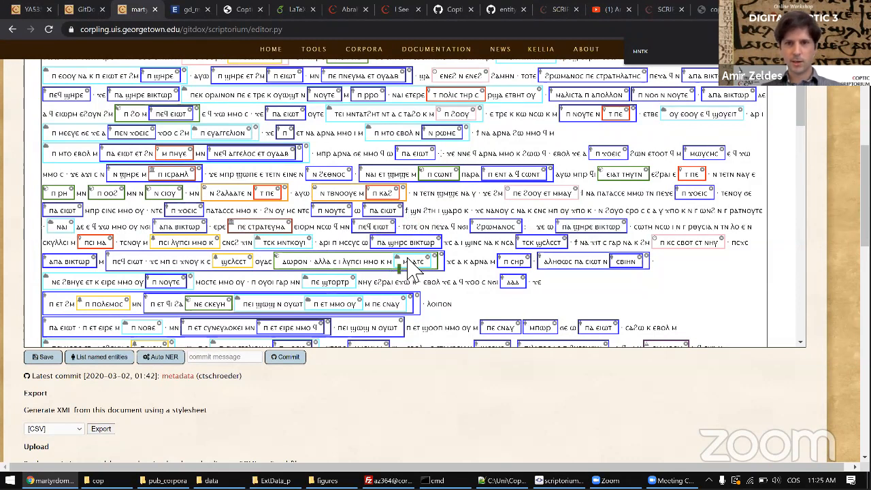
{"action": "left_click", "coordinate": [330, 238]}
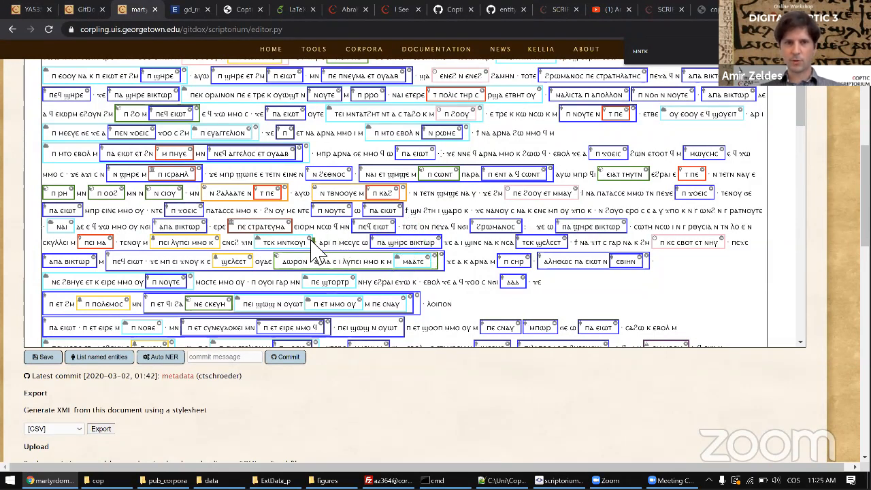
{"action": "left_click", "coordinate": [350, 246]}
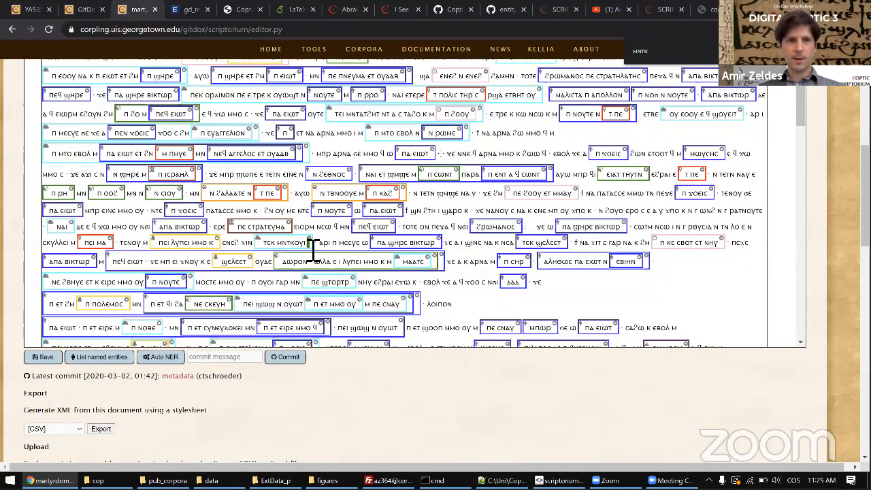
{"action": "left_click", "coordinate": [306, 245]}
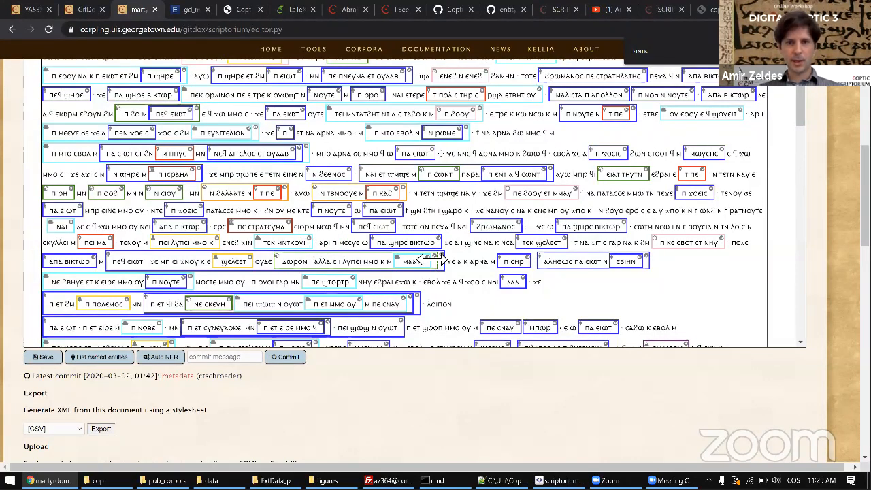
{"action": "scroll", "coordinate": [435, 268], "scroll_direction": "down", "scroll_amount": 1}
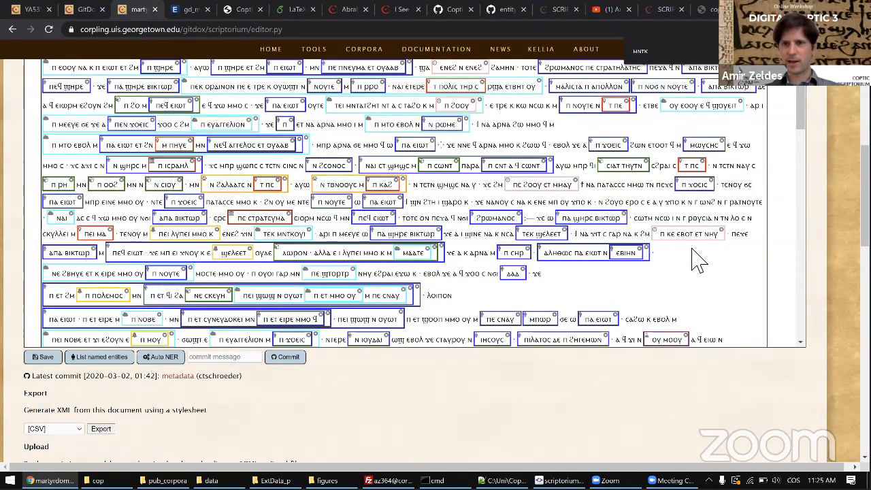
- Mark the word ⲡⲉϫⲉ before ⲁⲡⲁ ⲃⲓⲕⲧⲱⲣ as a new entity and remove it again
{"action": "left_click", "coordinate": [740, 235]}
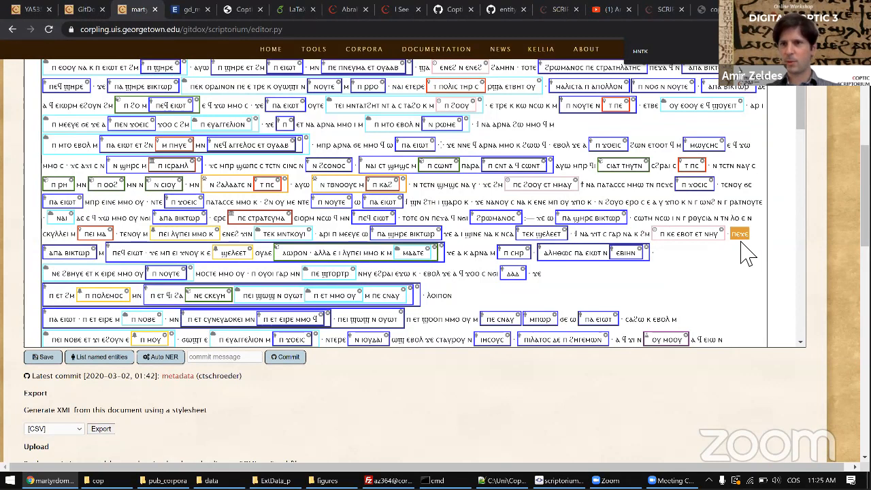
{"action": "scroll", "coordinate": [32, 240], "scroll_direction": "up", "scroll_amount": 1}
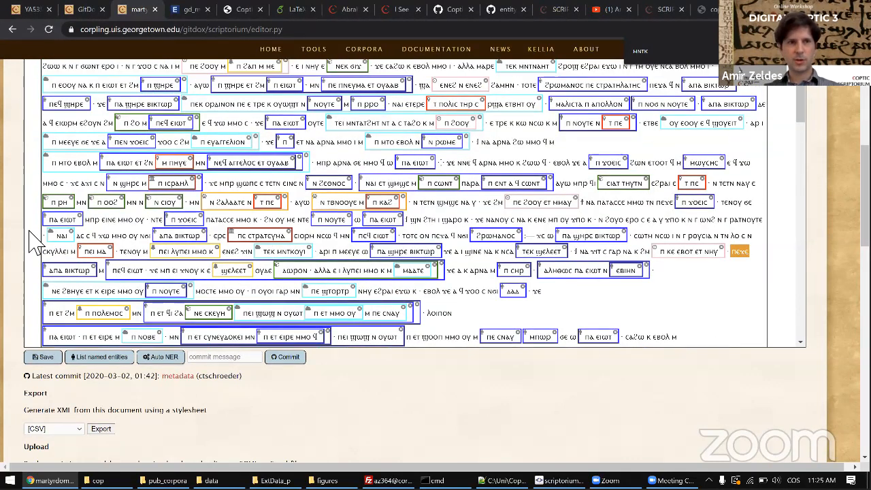
{"action": "scroll", "coordinate": [32, 240], "scroll_direction": "up", "scroll_amount": 1}
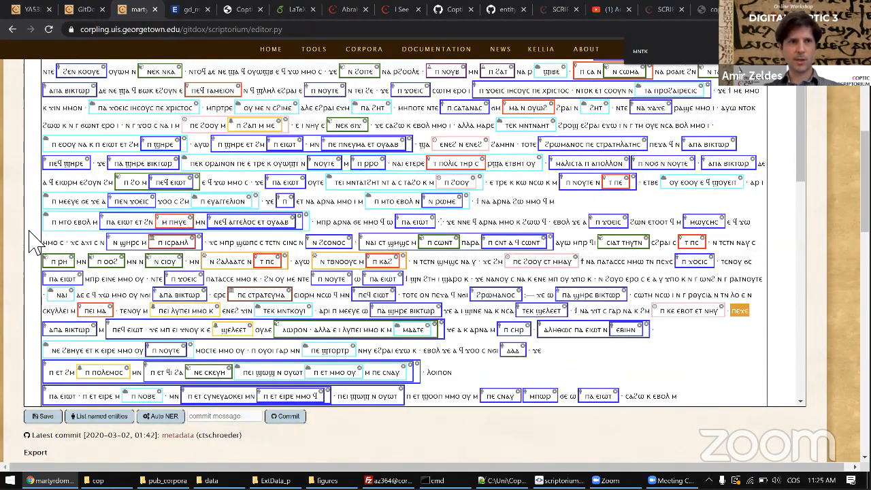
{"action": "scroll", "coordinate": [43, 157], "scroll_direction": "up", "scroll_amount": 1}
{"action": "scroll", "coordinate": [32, 116], "scroll_direction": "up", "scroll_amount": 2}
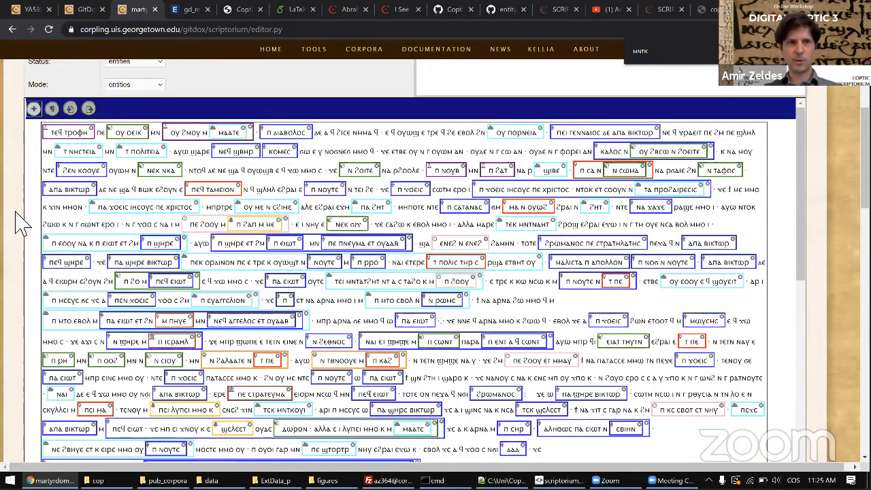
{"action": "scroll", "coordinate": [20, 221], "scroll_direction": "down", "scroll_amount": 2}
{"action": "scroll", "coordinate": [745, 243], "scroll_direction": "down", "scroll_amount": 1}
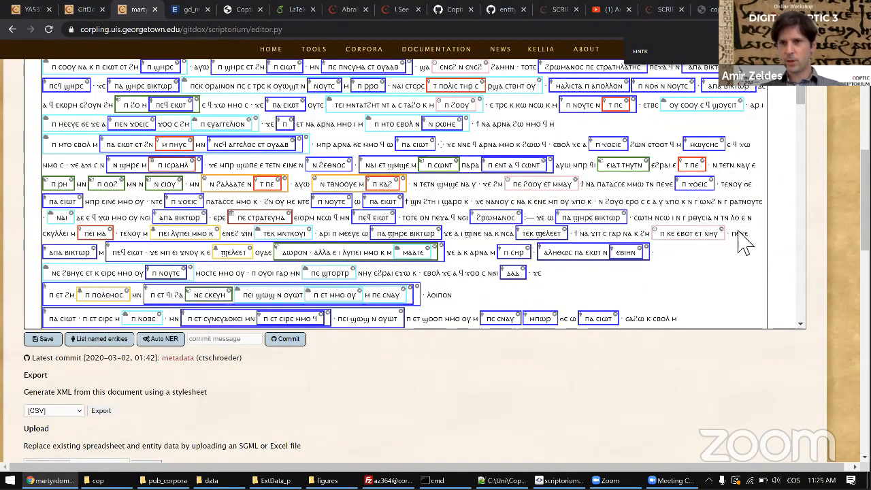
- Select ⲡⲉϫⲉ again, add it as an entity and change its type to object
{"action": "double_click", "coordinate": [739, 234]}
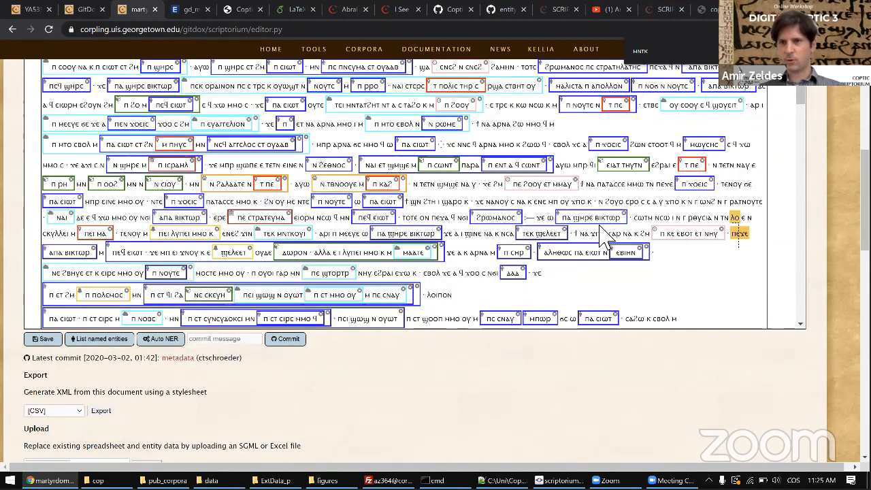
{"action": "left_click_drag", "start_coordinate": [739, 230], "coordinate": [738, 250]}
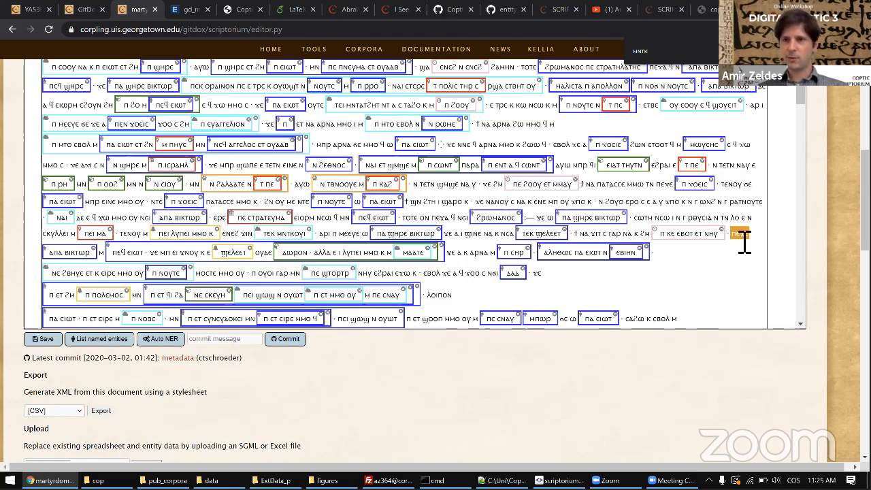
{"action": "left_click_drag", "start_coordinate": [745, 242], "coordinate": [735, 239]}
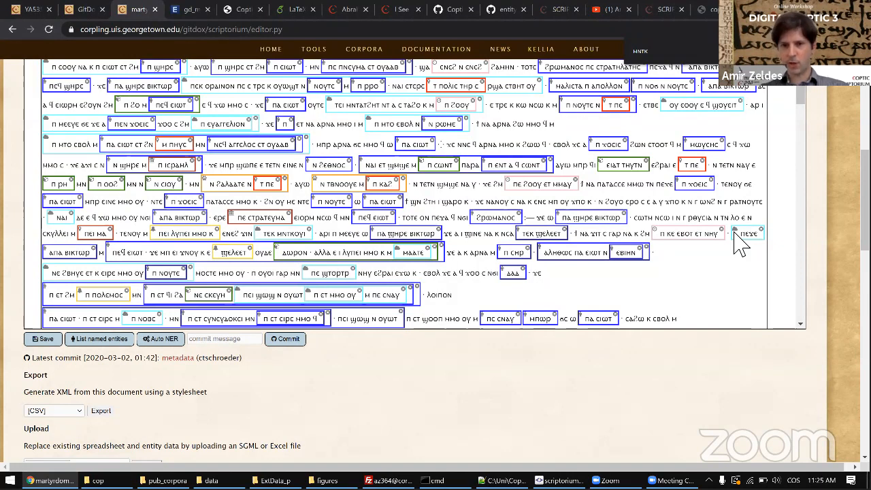
{"action": "scroll", "coordinate": [28, 140], "scroll_direction": "up", "scroll_amount": 2}
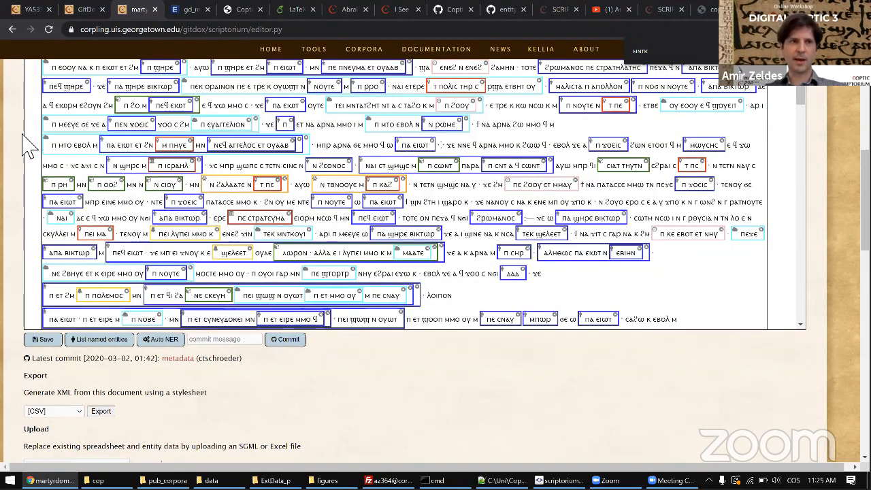
{"action": "scroll", "coordinate": [75, 112], "scroll_direction": "up", "scroll_amount": 3}
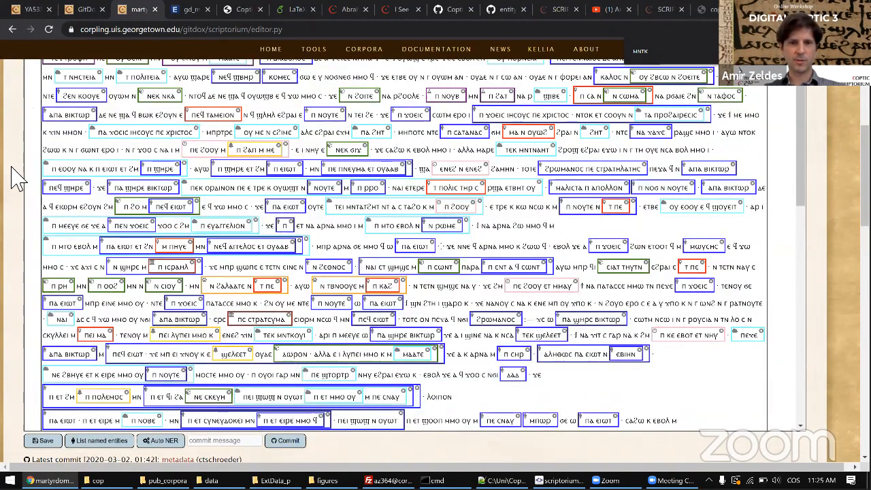
{"action": "scroll", "coordinate": [17, 175], "scroll_direction": "down", "scroll_amount": 5}
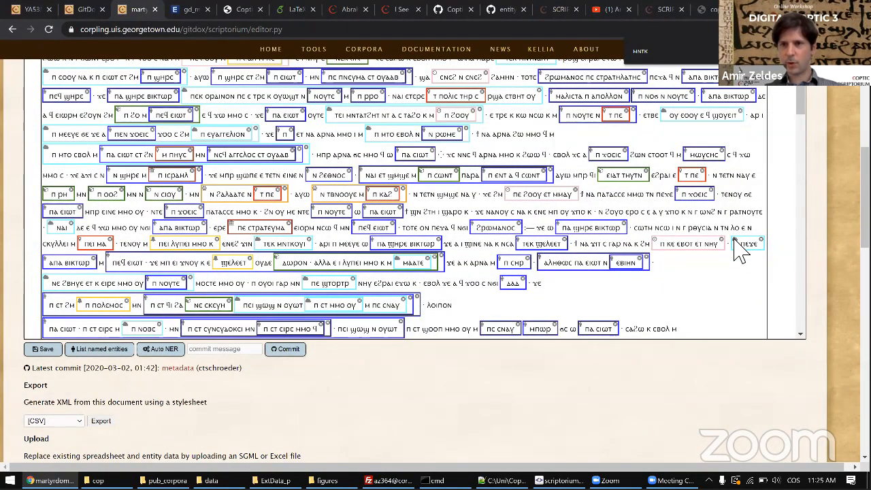
{"action": "left_click", "coordinate": [734, 240]}
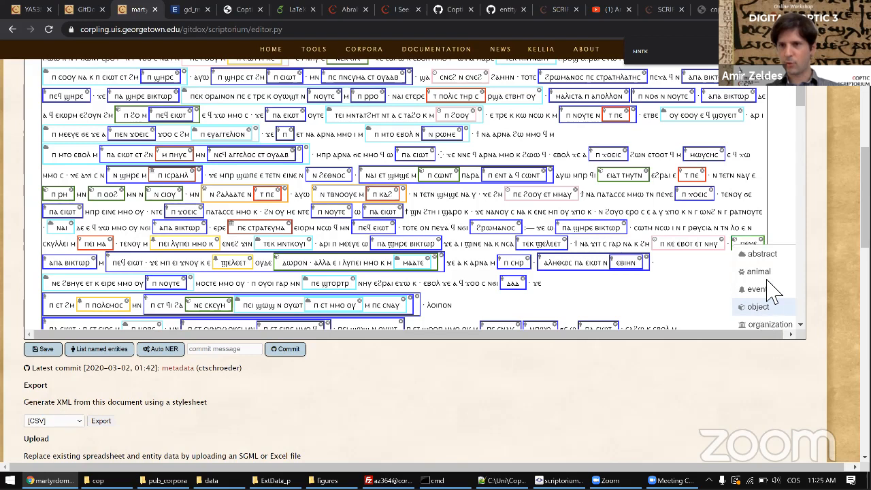
{"action": "left_click", "coordinate": [762, 306]}
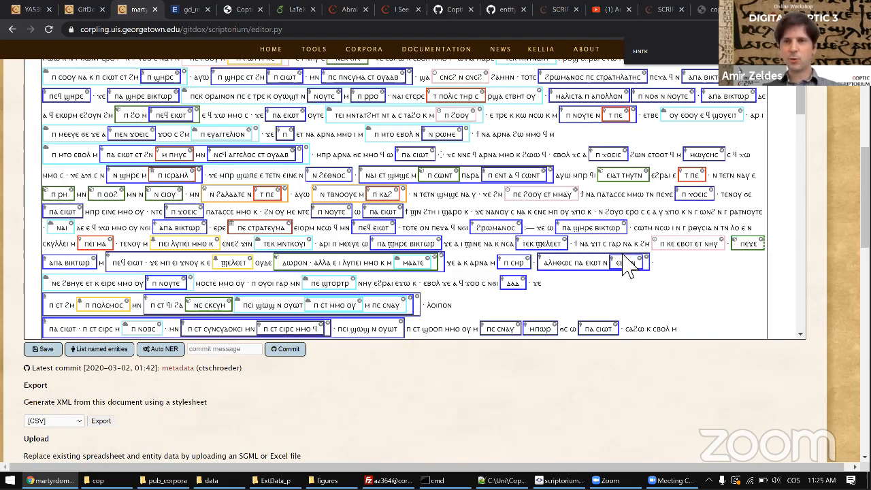
- Extend the object entity over ⲁⲡⲁ ⲃⲓⲕⲧⲱⲣ, try to end it inside the nested person entity, and delete both entities
{"action": "left_click", "coordinate": [85, 267]}
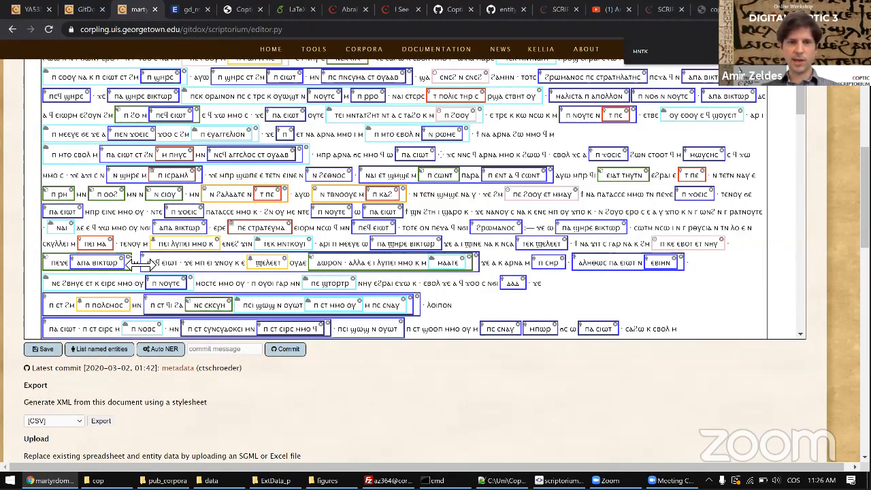
{"action": "left_click_drag", "start_coordinate": [143, 264], "coordinate": [91, 264]}
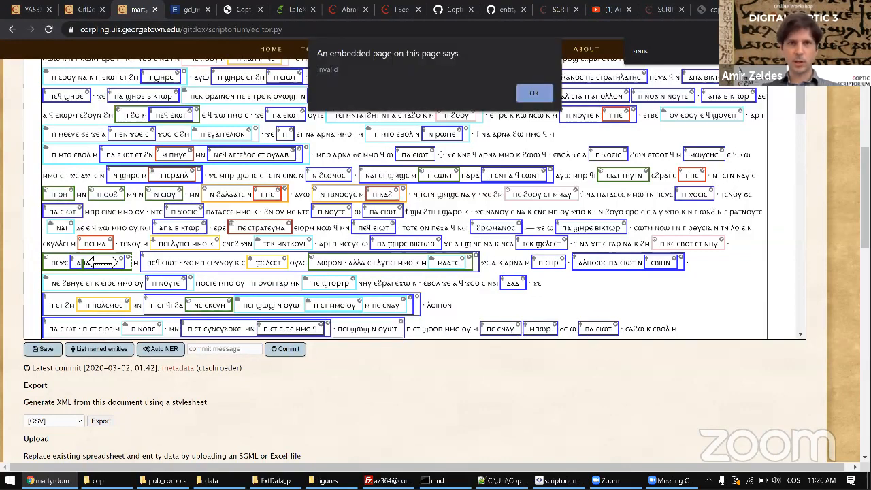
{"action": "left_click", "coordinate": [534, 94]}
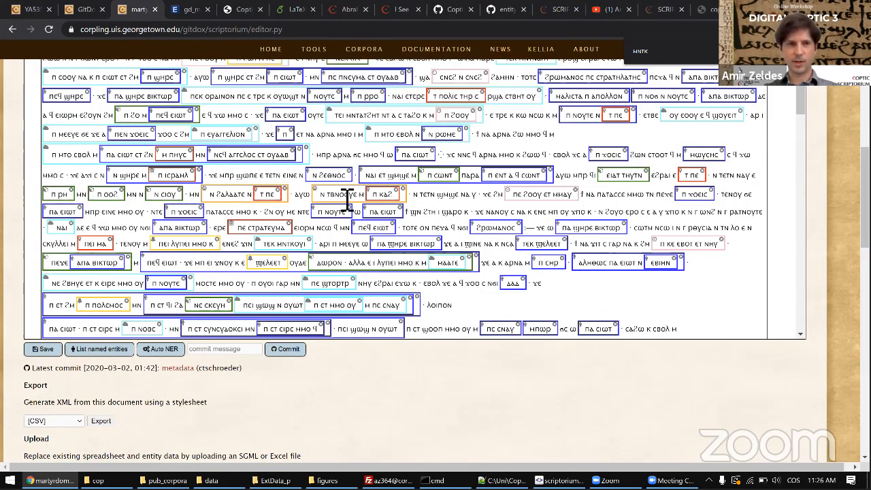
{"action": "left_click", "coordinate": [134, 269]}
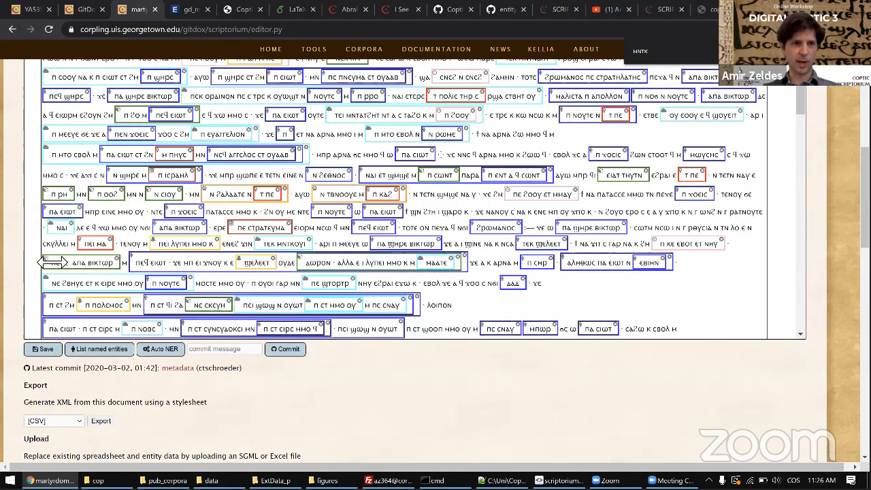
{"action": "left_click", "coordinate": [119, 267]}
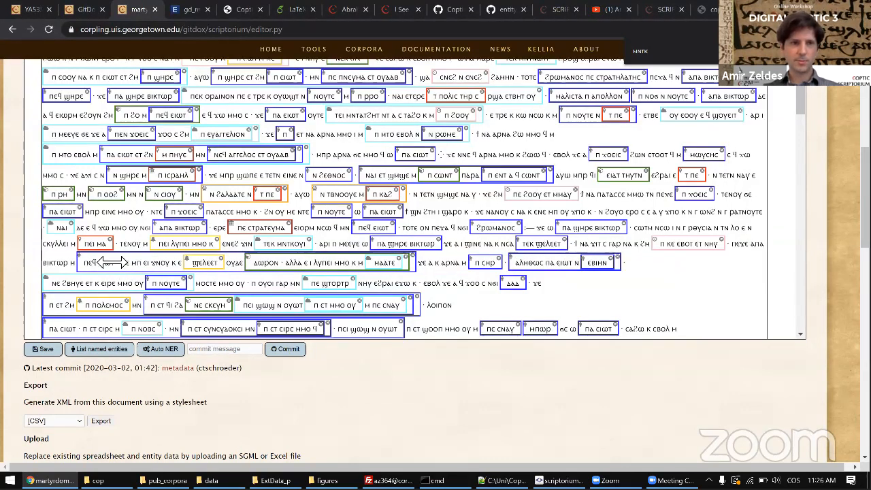
- Mark ⲁⲡⲁ ⲃⲓⲕⲧⲱⲣ after ⲡⲉϫⲉ as a new entity and set its type to person
{"action": "left_click_drag", "start_coordinate": [764, 253], "coordinate": [63, 268]}
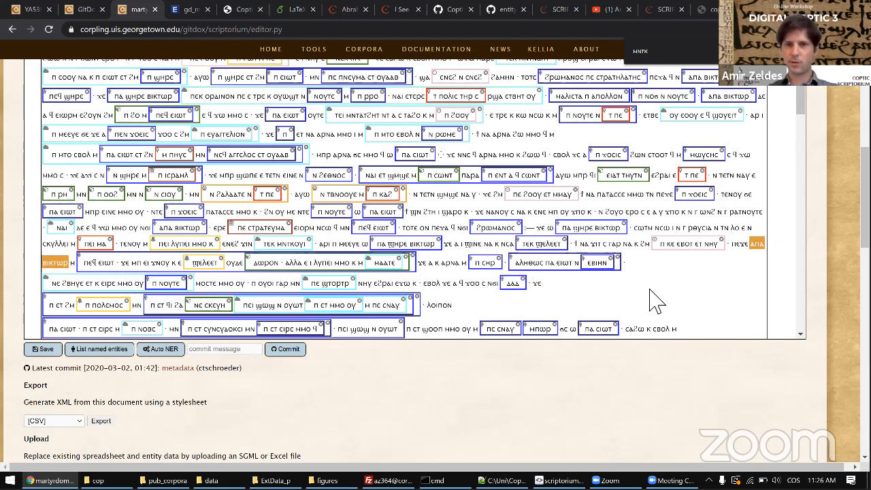
{"action": "key", "text": "p"}
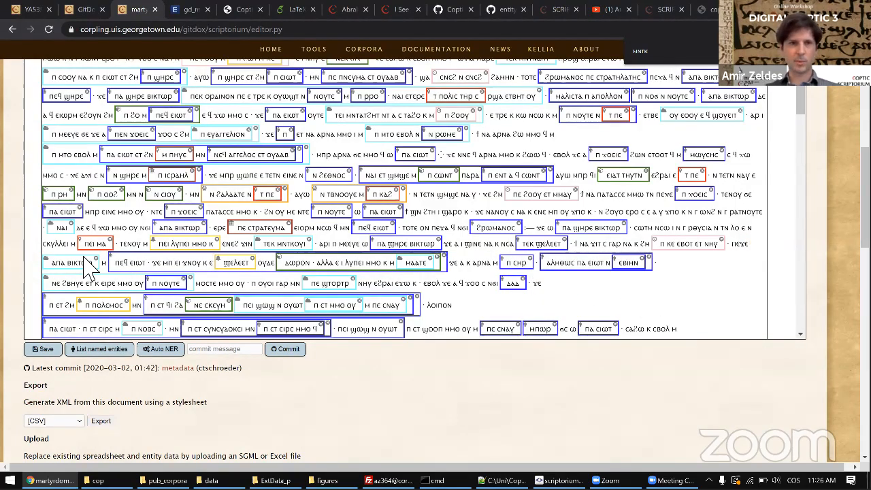
{"action": "left_click", "coordinate": [47, 264]}
{"action": "scroll", "coordinate": [75, 299], "scroll_direction": "down", "scroll_amount": 1}
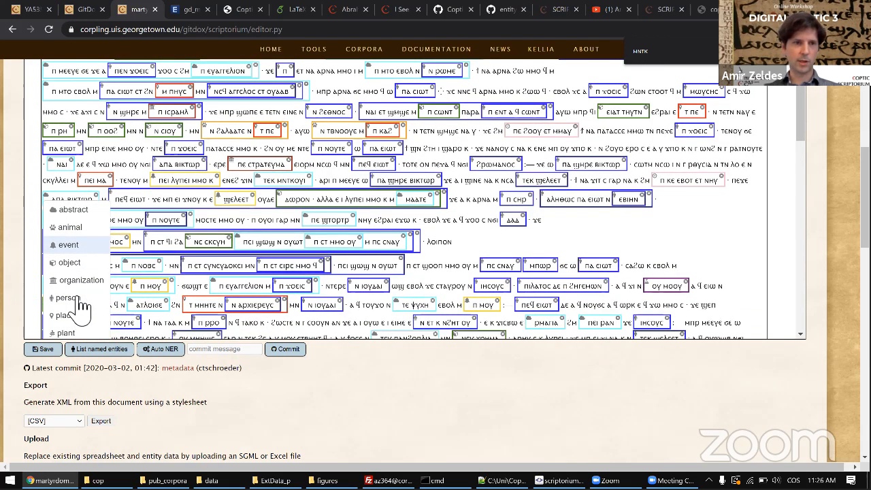
{"action": "left_click", "coordinate": [69, 294]}
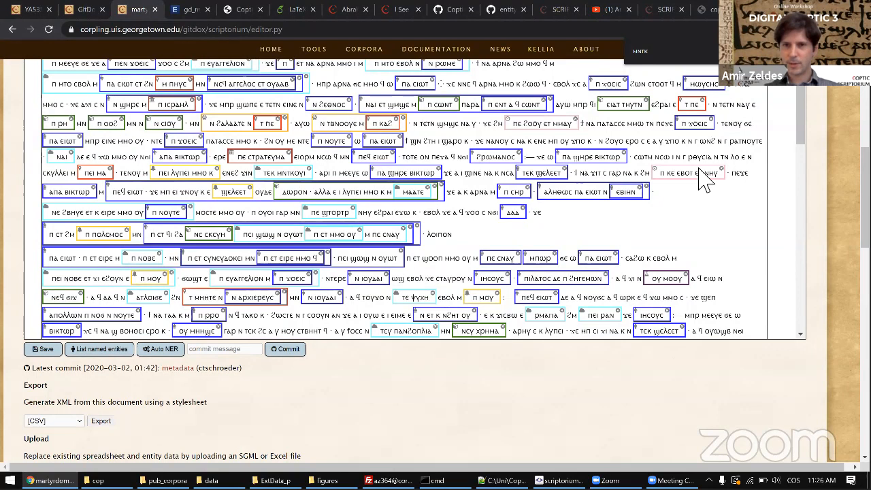
{"action": "scroll", "coordinate": [704, 180], "scroll_direction": "up", "scroll_amount": 2}
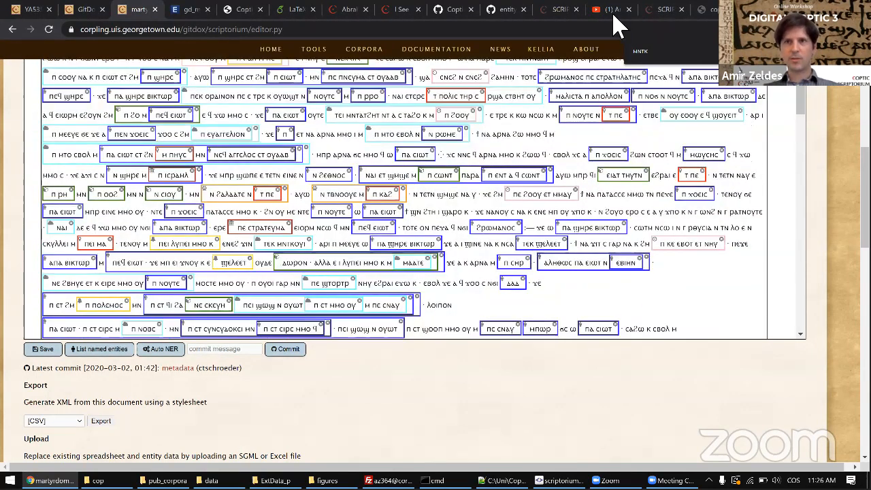
- In the EtherCalc sheet, unmerge the "abstract" entity at row 724, move it to row 725, and return to the GitDox editor
{"action": "left_click", "coordinate": [189, 10]}
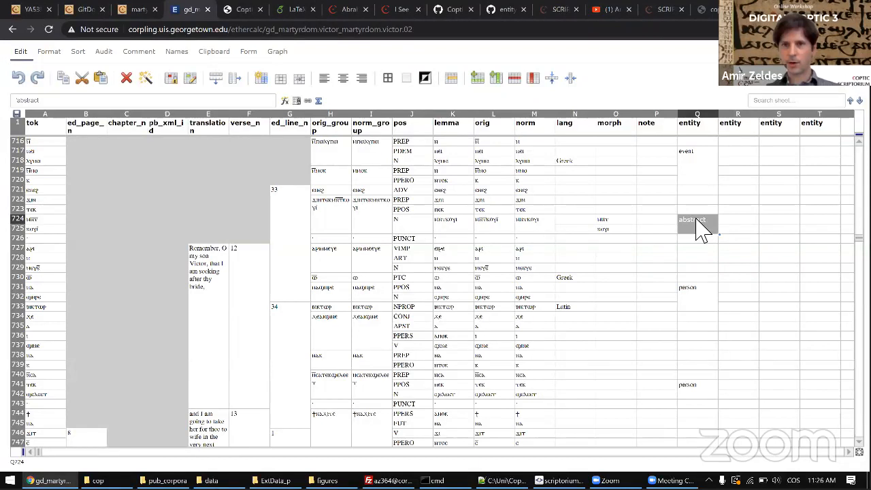
{"action": "left_click", "coordinate": [451, 78]}
{"action": "key", "text": "ctrl+x"}
{"action": "key", "text": "Down"}
{"action": "key", "text": "ctrl+v"}
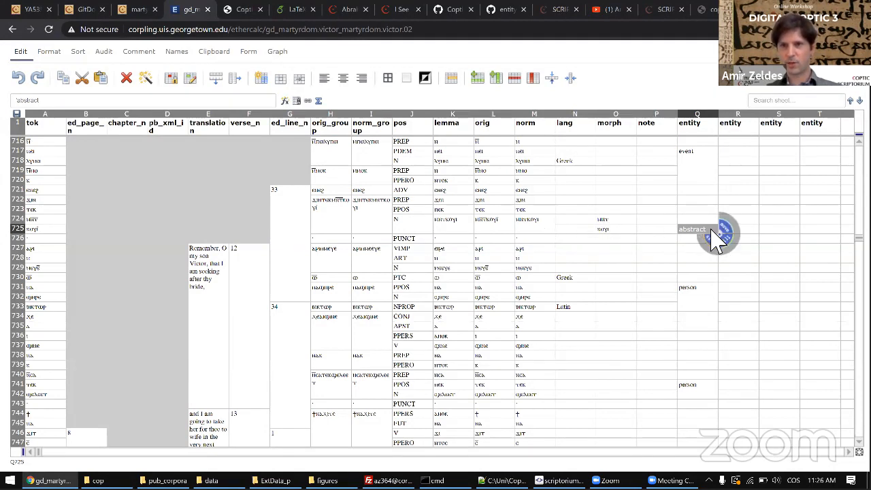
{"action": "left_click", "coordinate": [136, 9]}
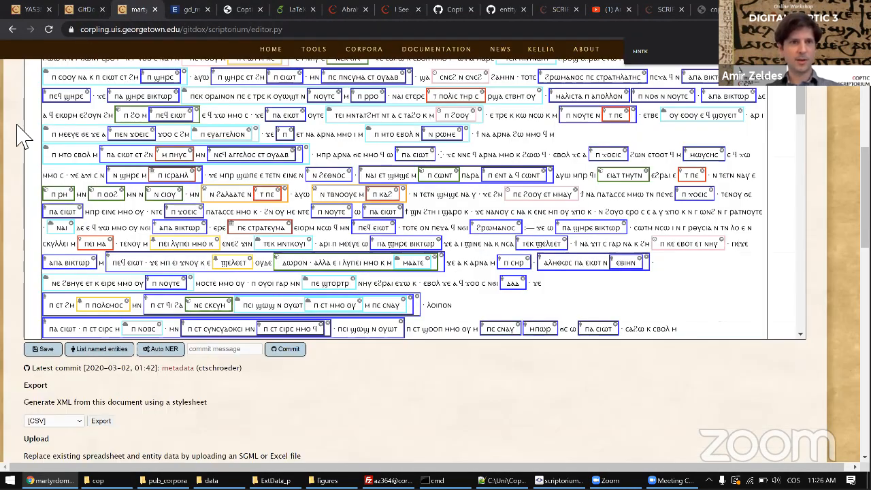
- Save the entity annotations and find ⲕⲟⲩⲓ in the annotated text to check the entity around ⲧⲉⲕ ⲙⲛⲧⲕⲟⲩⲓ
{"action": "left_click", "coordinate": [52, 349]}
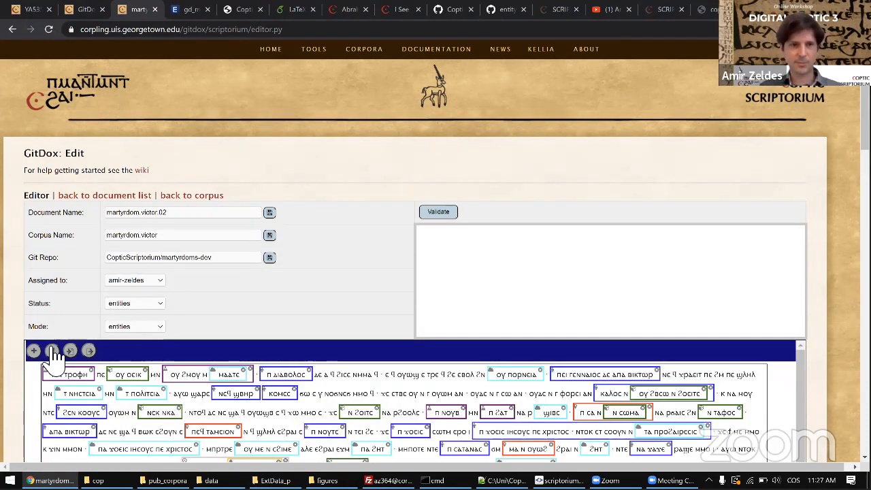
{"action": "scroll", "coordinate": [54, 354], "scroll_direction": "down", "scroll_amount": 3}
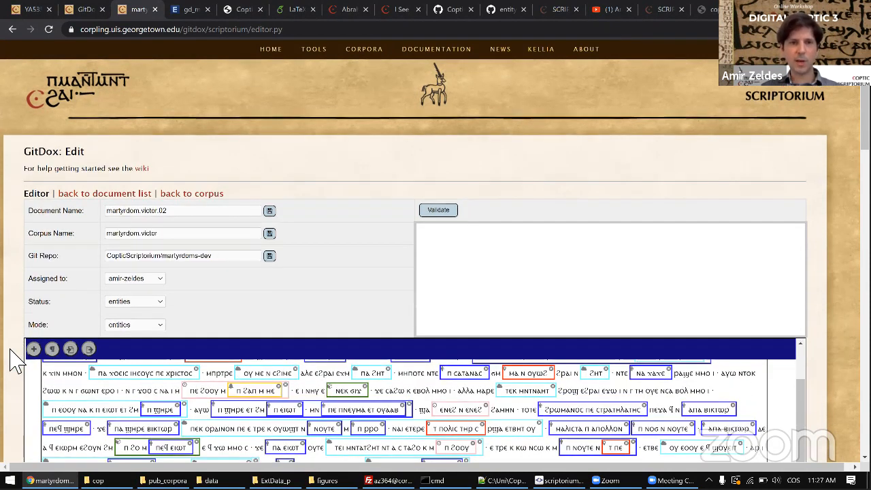
{"action": "scroll", "coordinate": [11, 357], "scroll_direction": "down", "scroll_amount": 3}
{"action": "scroll", "coordinate": [272, 314], "scroll_direction": "down", "scroll_amount": 3}
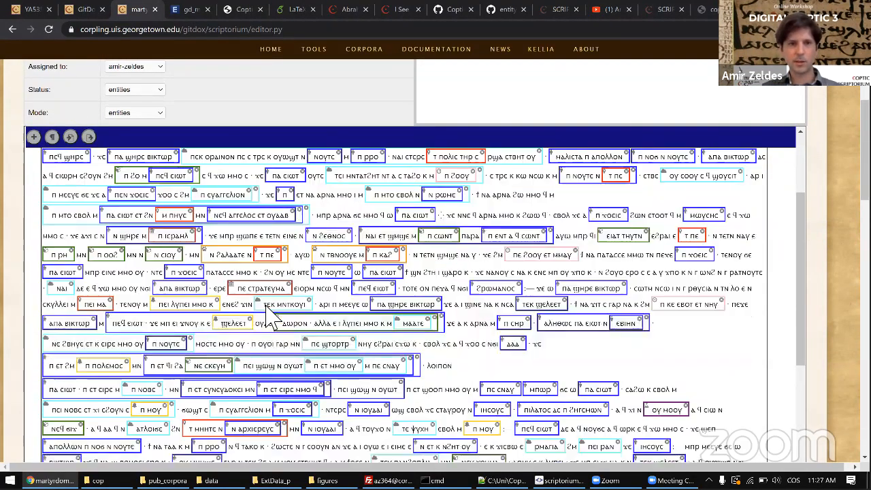
{"action": "scroll", "coordinate": [364, 310], "scroll_direction": "down", "scroll_amount": 5}
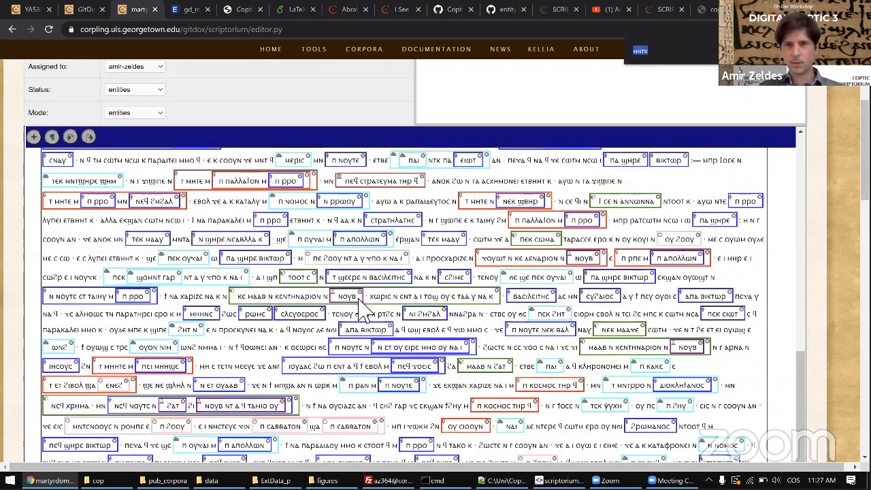
{"action": "type", "text": "ⲕⲟ"}
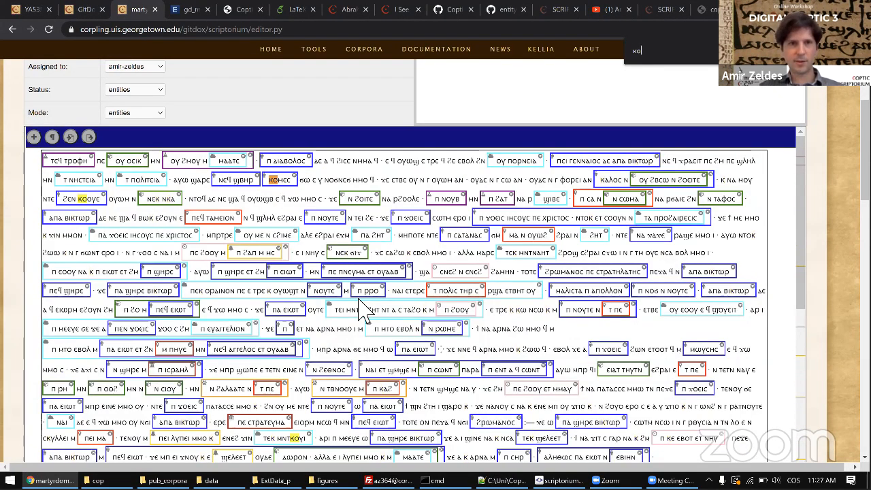
{"action": "type", "text": "ⲩ"}
{"action": "scroll", "coordinate": [365, 312], "scroll_direction": "down", "scroll_amount": 3}
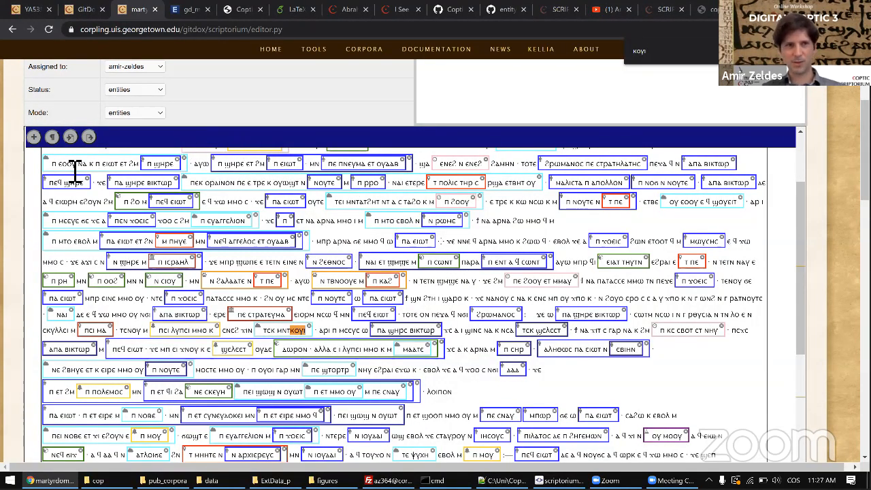
- Change the document mode to ether and search the sheet for ⲙⲛⲧⲕ
{"action": "left_click", "coordinate": [122, 112]}
{"action": "left_click", "coordinate": [125, 139]}
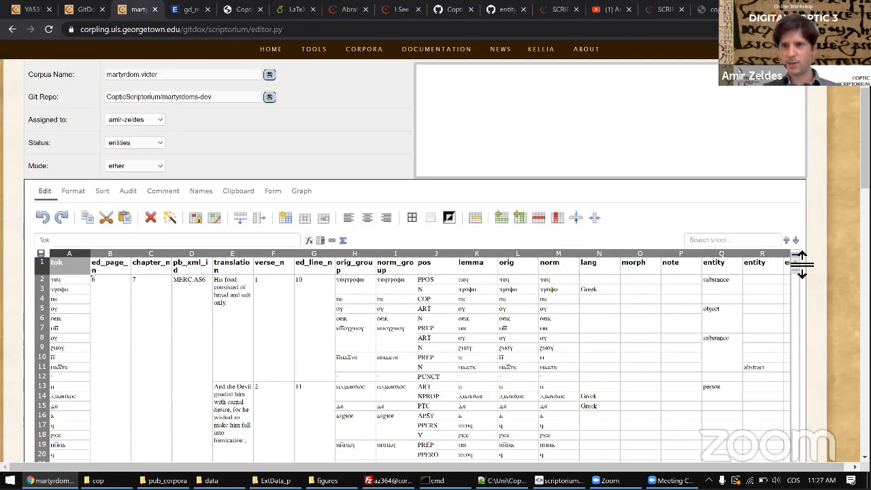
{"action": "left_click", "coordinate": [742, 243]}
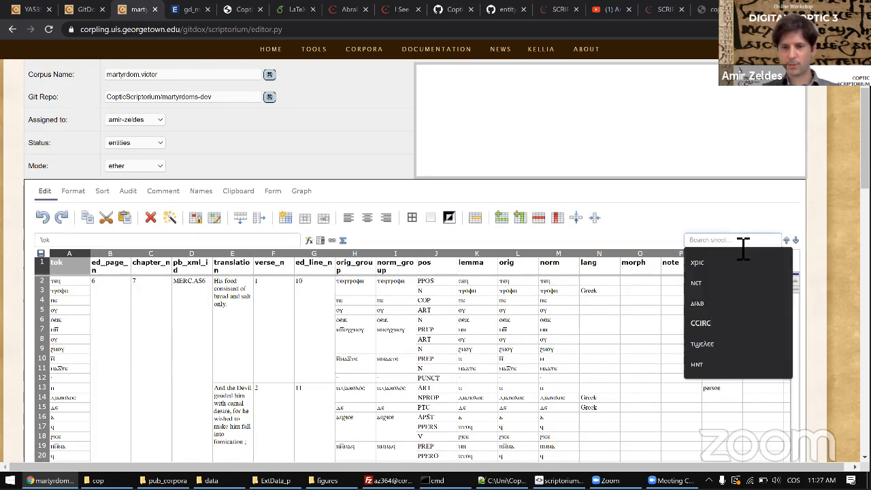
{"action": "type", "text": "ⲙⲛⲧⲕ"}
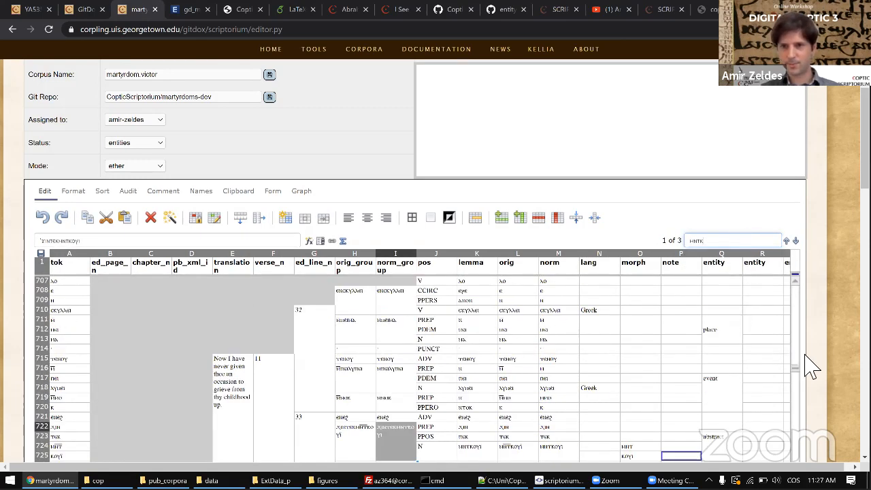
{"action": "scroll", "coordinate": [761, 342], "scroll_direction": "down", "scroll_amount": 2}
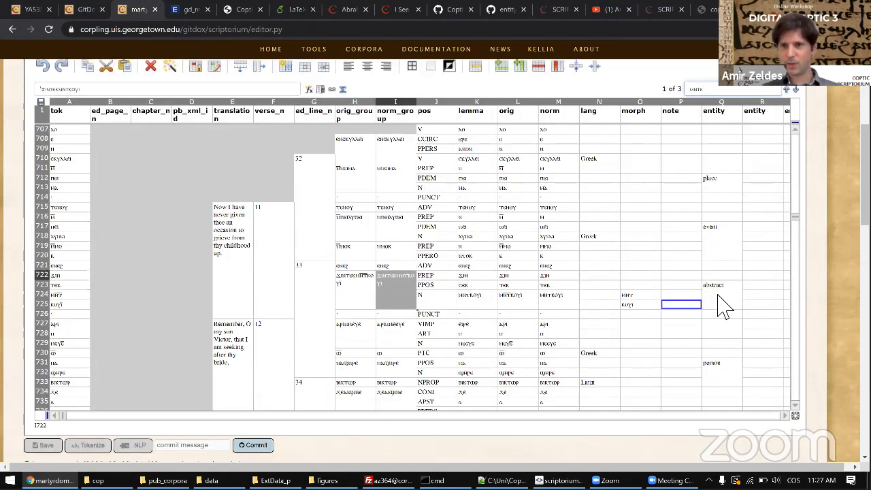
- Unmerge the abstract entity starting at row 723, leave abstract only in row 725, and change the document mode to entities
{"action": "left_click_drag", "start_coordinate": [721, 285], "coordinate": [723, 308]}
{"action": "left_click", "coordinate": [476, 68]}
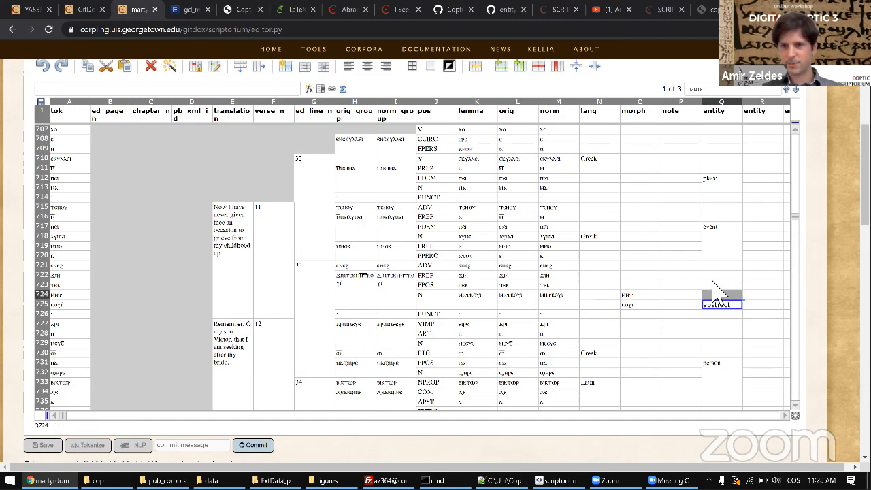
{"action": "scroll", "coordinate": [21, 170], "scroll_direction": "up", "scroll_amount": 3}
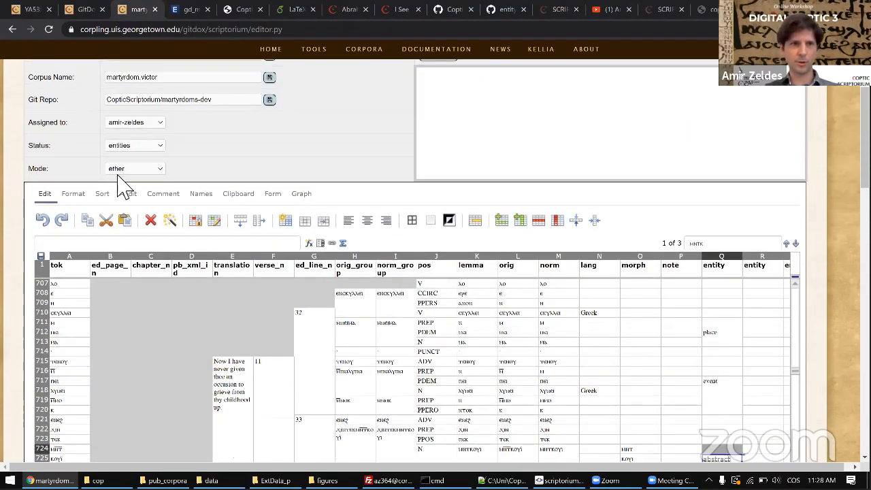
{"action": "left_click", "coordinate": [119, 171]}
{"action": "left_click", "coordinate": [125, 193]}
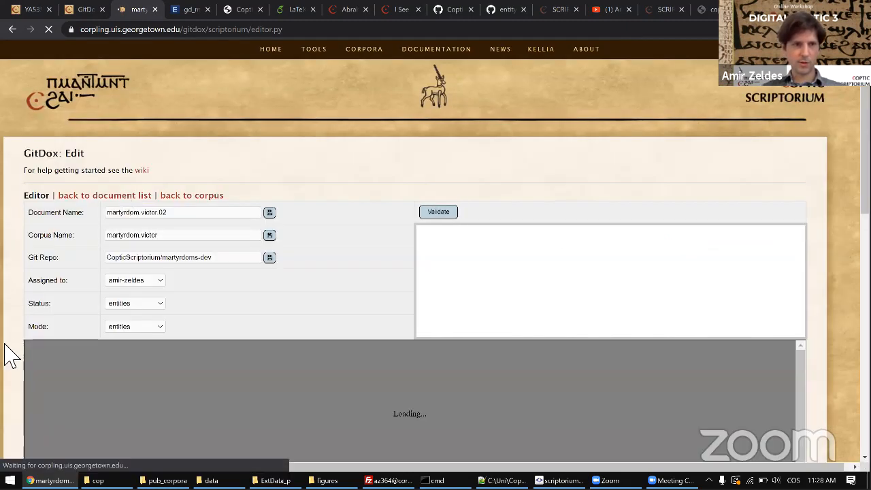
- Examine the entity boxes in the text around and after ⲧⲉⲕ ⲙⲛⲧⲕⲟⲩⲓ through to the end of the document
{"action": "scroll", "coordinate": [14, 364], "scroll_direction": "down", "scroll_amount": 3}
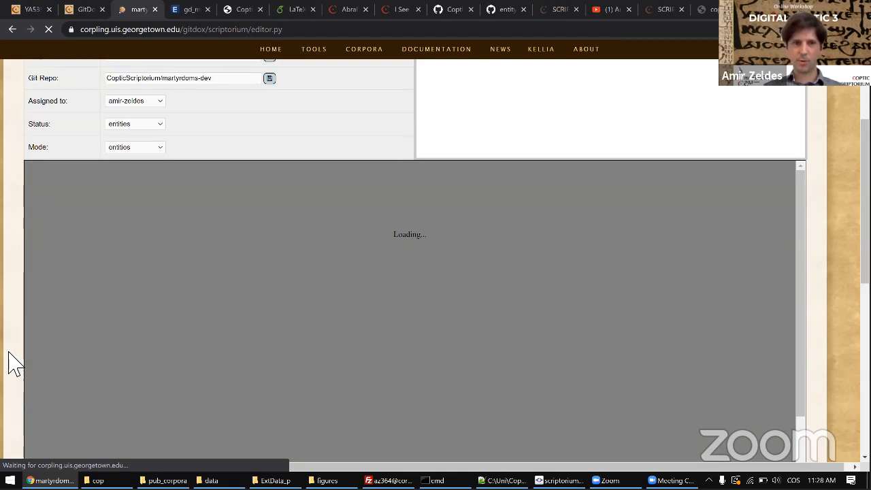
{"action": "scroll", "coordinate": [14, 364], "scroll_direction": "down", "scroll_amount": 2}
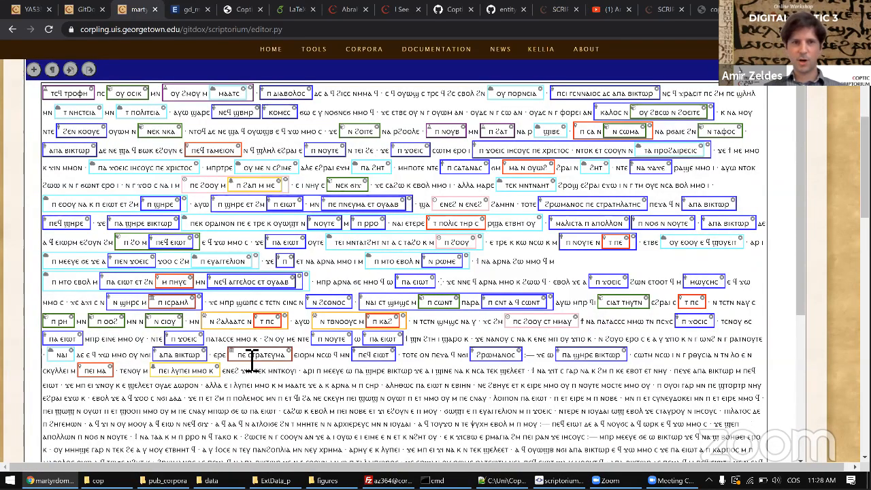
{"action": "scroll", "coordinate": [251, 359], "scroll_direction": "down", "scroll_amount": 2}
{"action": "scroll", "coordinate": [252, 361], "scroll_direction": "down", "scroll_amount": 3}
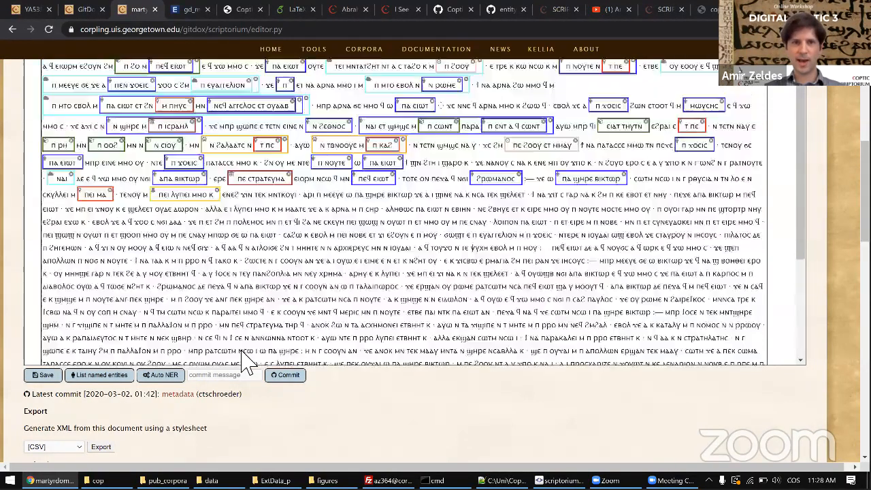
{"action": "scroll", "coordinate": [254, 279], "scroll_direction": "down", "scroll_amount": 3}
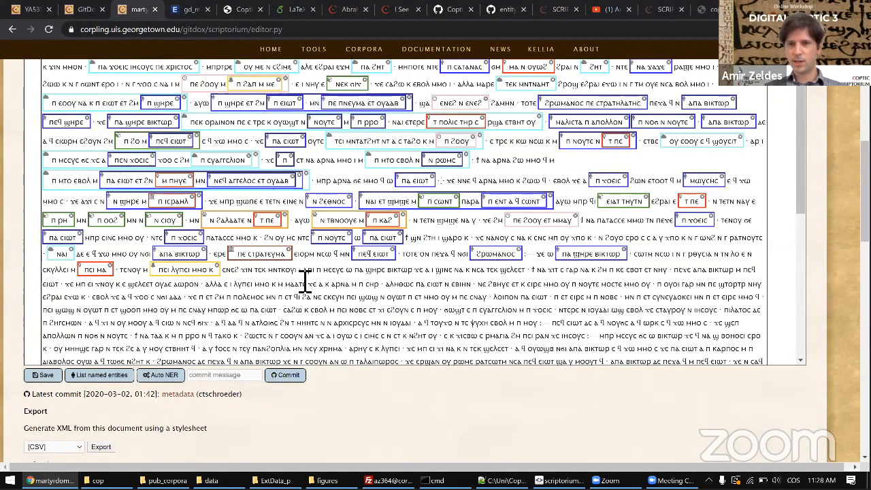
{"action": "scroll", "coordinate": [304, 280], "scroll_direction": "down", "scroll_amount": 3}
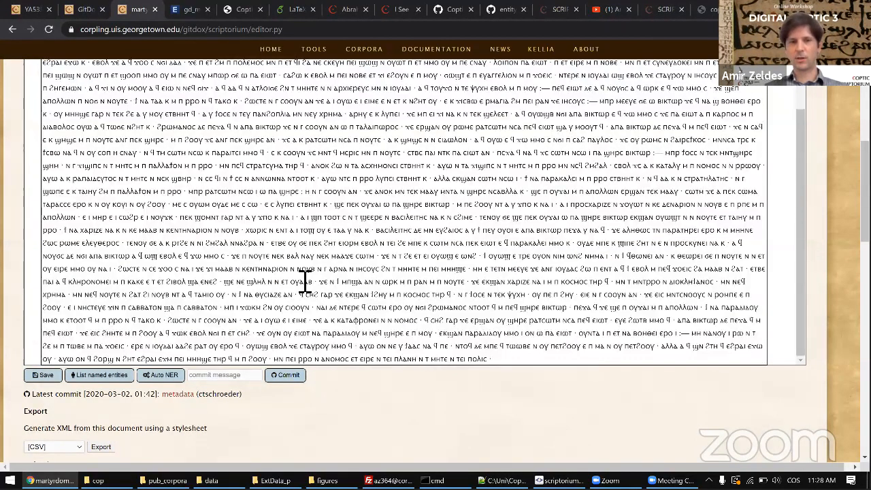
{"action": "scroll", "coordinate": [68, 218], "scroll_direction": "up", "scroll_amount": 3}
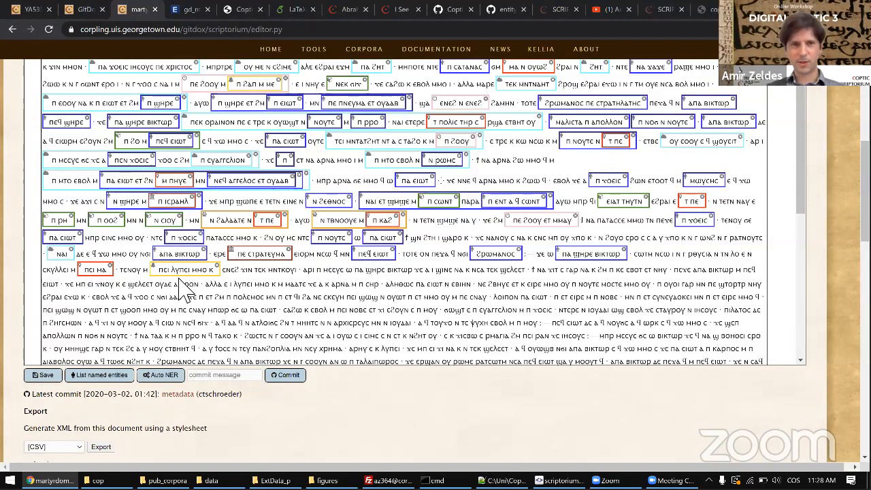
- Return the document to ether mode and search the sheet for ⲕⲟⲩⲓ
{"action": "scroll", "coordinate": [136, 286], "scroll_direction": "up", "scroll_amount": 7}
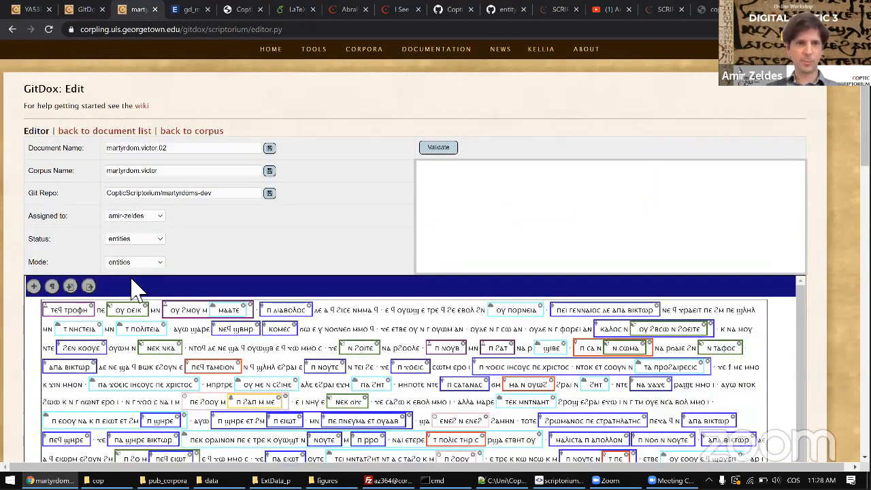
{"action": "left_click", "coordinate": [136, 262]}
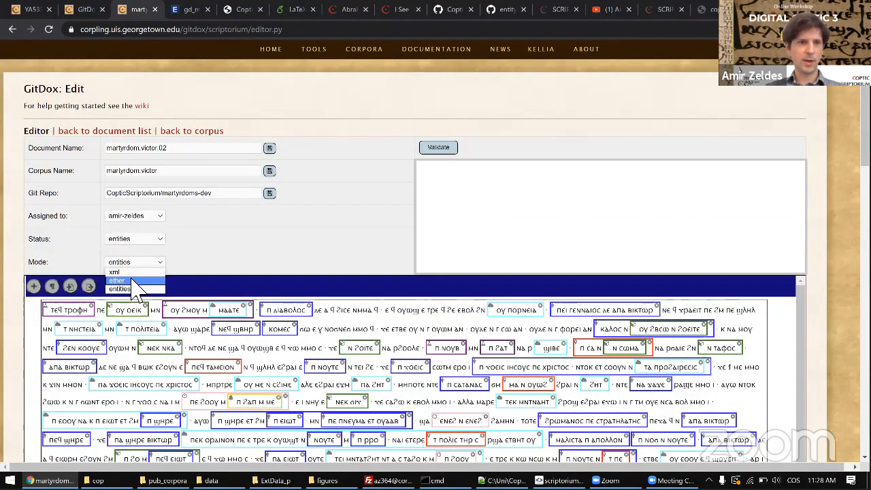
{"action": "left_click", "coordinate": [132, 280]}
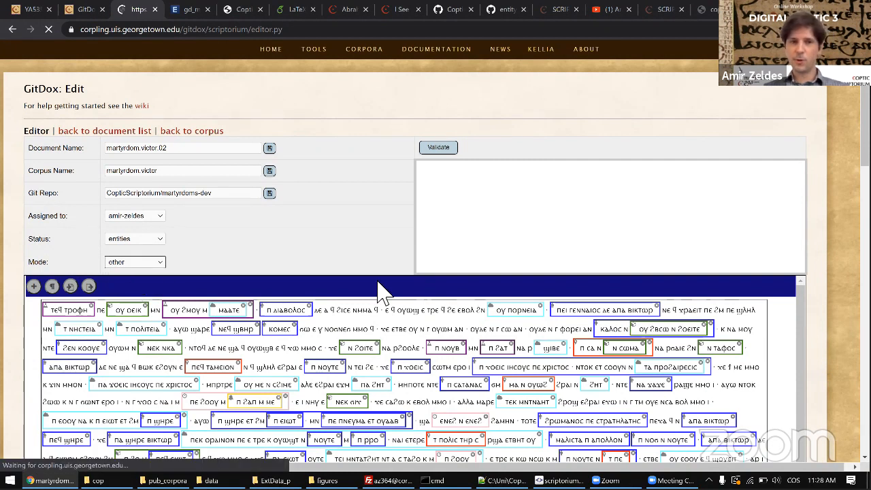
{"action": "scroll", "coordinate": [384, 292], "scroll_direction": "down", "scroll_amount": 1}
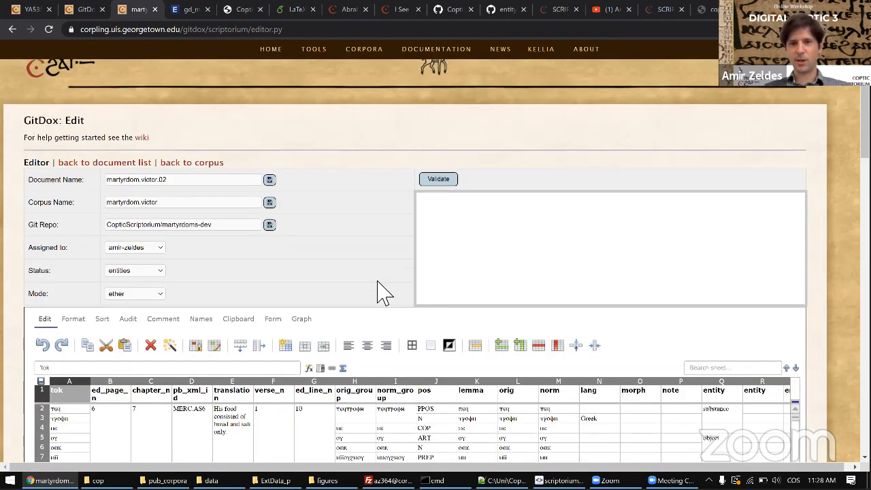
{"action": "scroll", "coordinate": [783, 313], "scroll_direction": "down", "scroll_amount": 2}
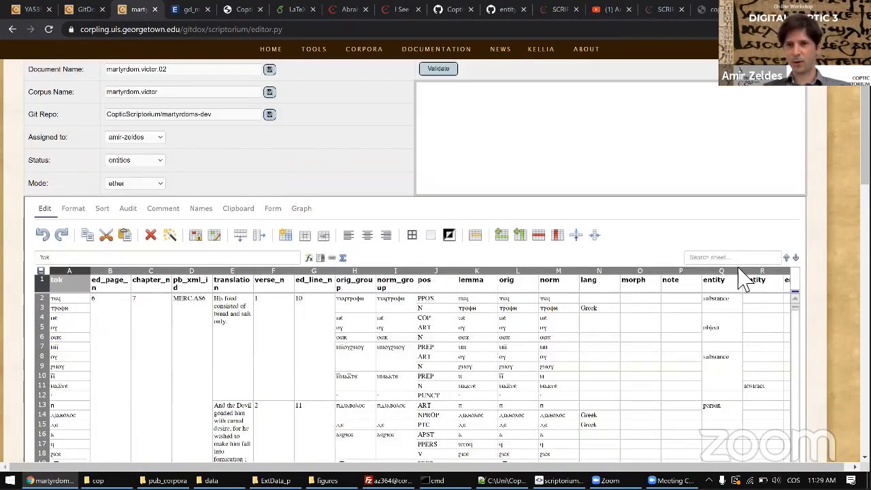
{"action": "left_click", "coordinate": [738, 261]}
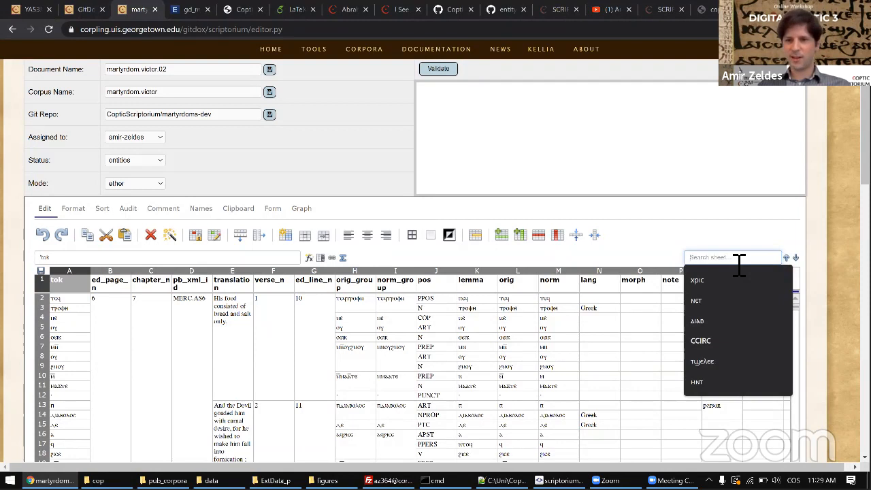
{"action": "type", "text": "ⲕ"}
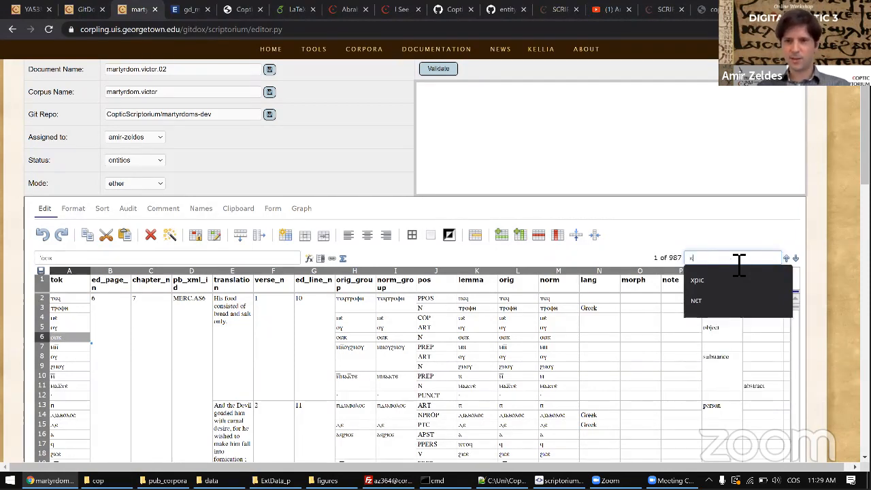
{"action": "type", "text": "ⲡⲩⲓ"}
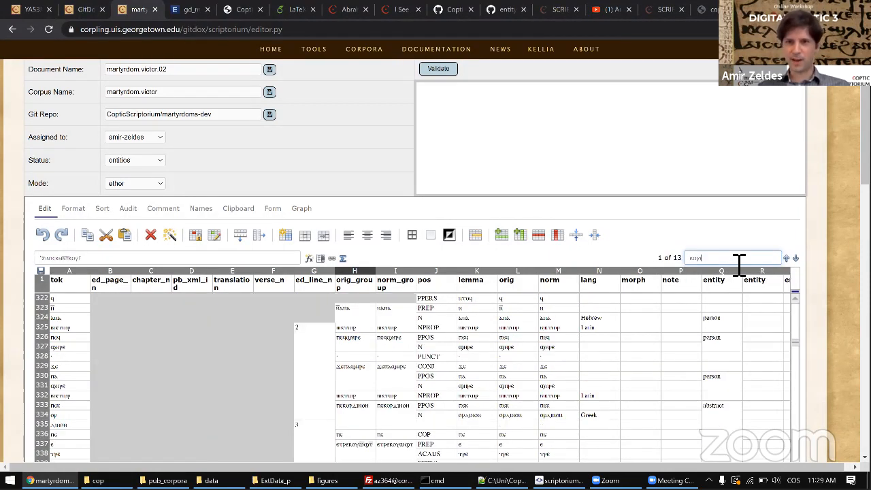
{"action": "scroll", "coordinate": [709, 350], "scroll_direction": "down", "scroll_amount": 2}
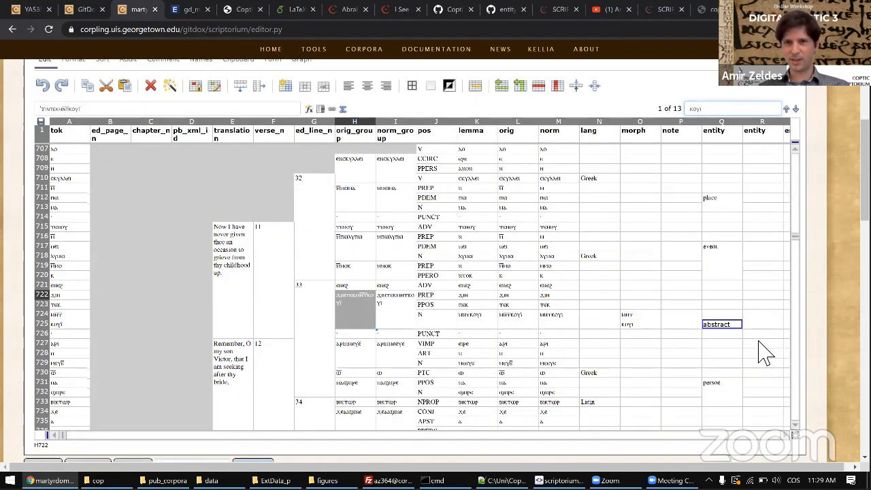
{"action": "left_click", "coordinate": [553, 257]}
{"action": "left_click", "coordinate": [553, 258]}
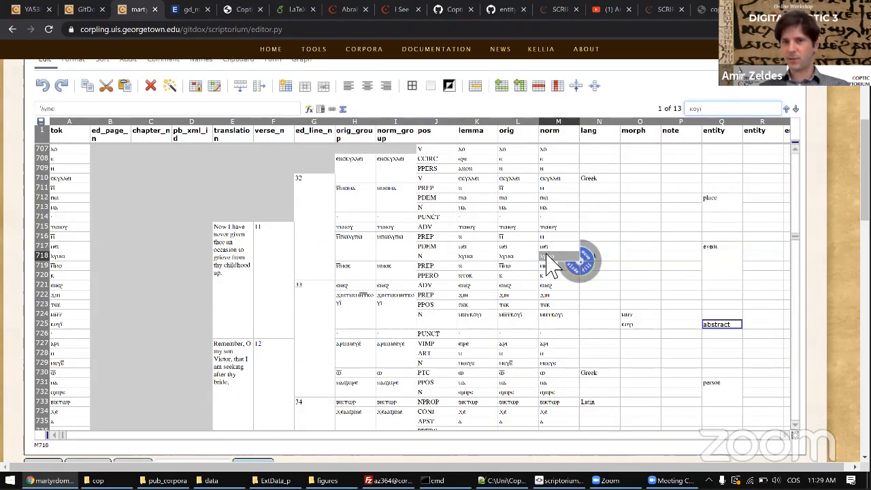
- Delete abstract from row 725 of the entity column and enter abstract in row 724
{"action": "left_click", "coordinate": [720, 325]}
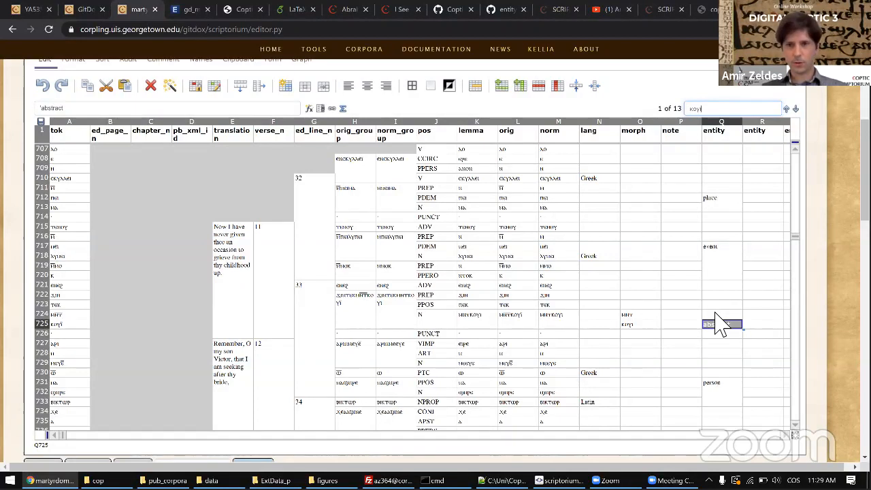
{"action": "key", "text": "Delete"}
{"action": "left_click_drag", "start_coordinate": [717, 318], "coordinate": [717, 322]}
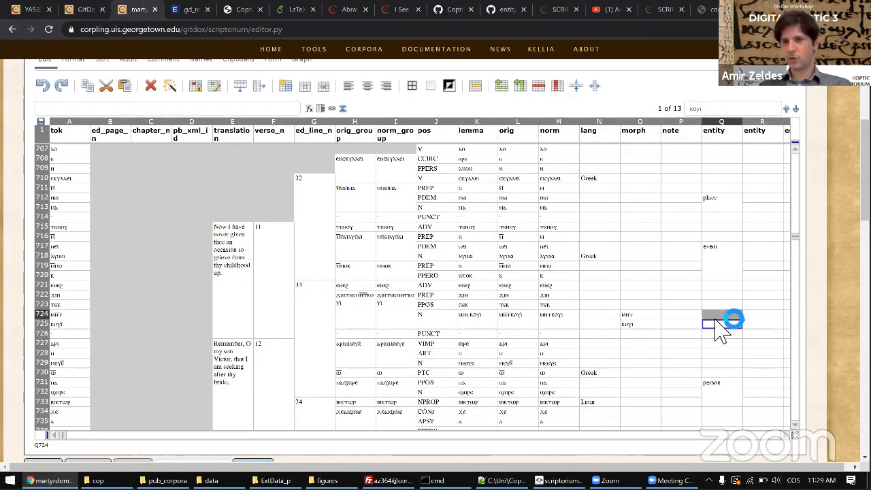
{"action": "type", "text": "abstract"}
- Clear row 724, put abstract in row 723 of the entity column, and merge the cells across rows 723 to 725
{"action": "left_click", "coordinate": [721, 325]}
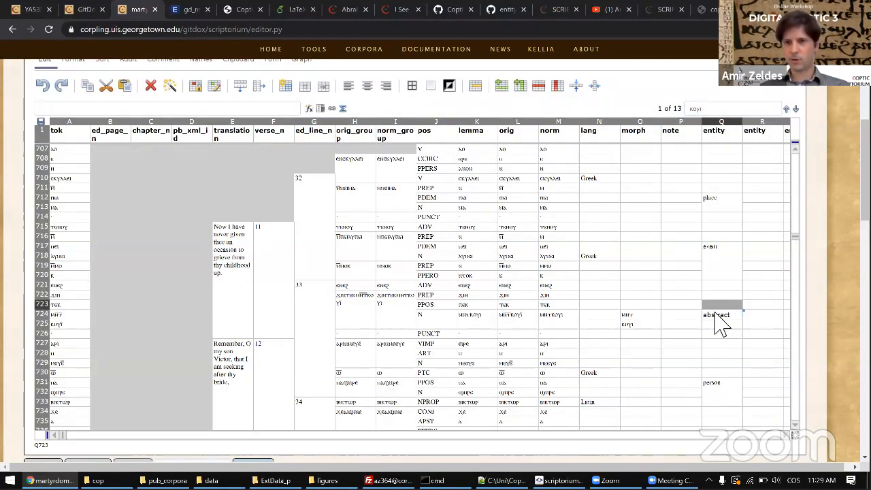
{"action": "left_click", "coordinate": [721, 326]}
{"action": "left_click", "coordinate": [722, 325]}
{"action": "key", "text": "ctrl+z"}
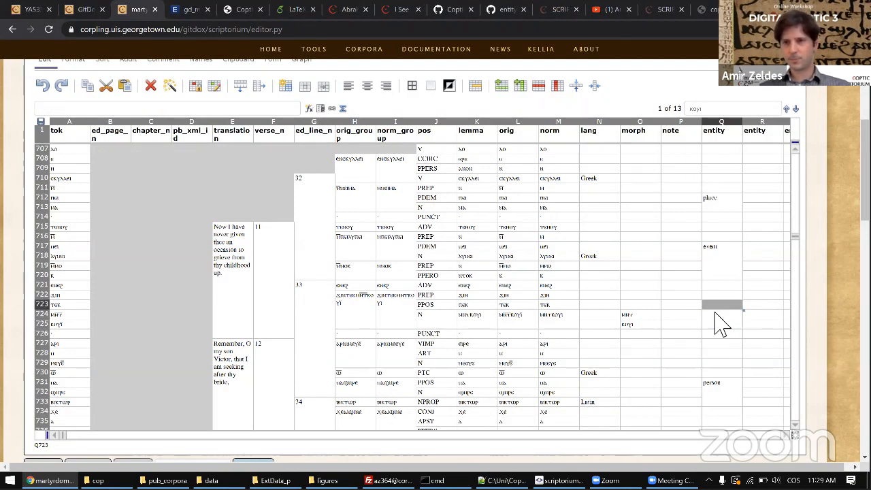
{"action": "left_click", "coordinate": [721, 326]}
{"action": "key", "text": "ctrl+z"}
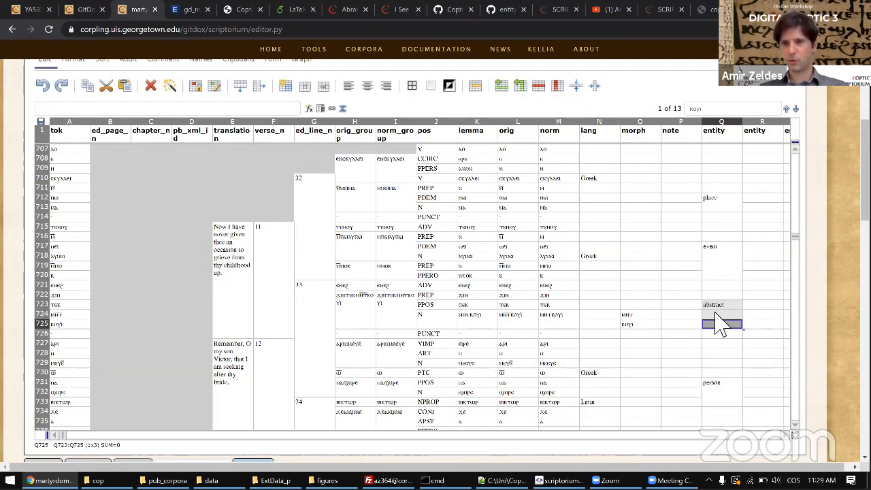
{"action": "left_click", "coordinate": [479, 88]}
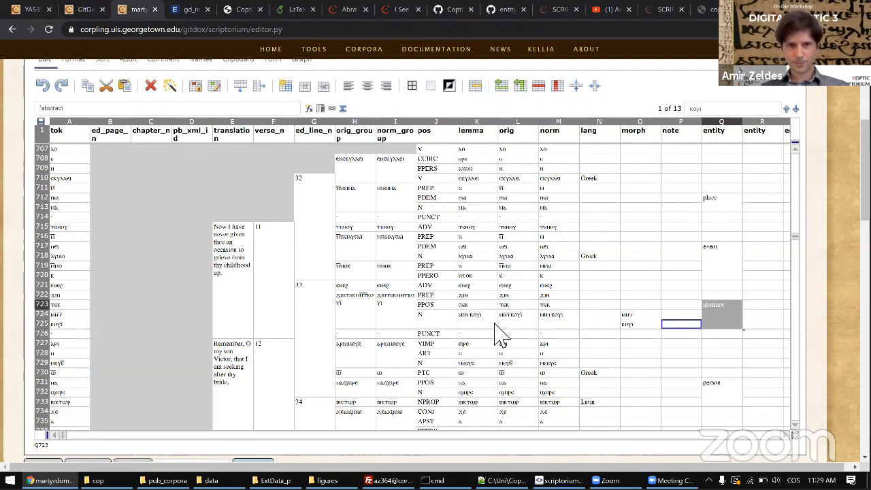
- Set the orig value in row 716 to ⲙ̄ⲡ
{"action": "left_click", "coordinate": [481, 256]}
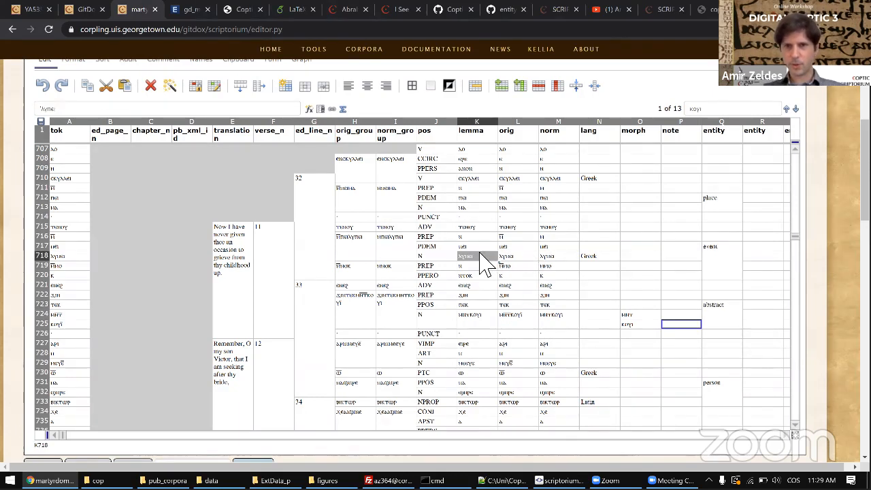
{"action": "key", "text": "Left"}
{"action": "key", "text": "Up"}
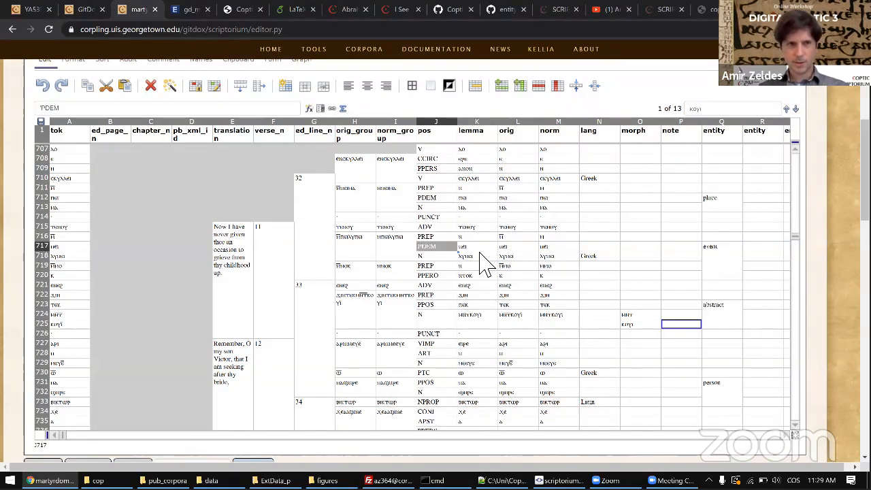
{"action": "key", "text": "Right"}
{"action": "key", "text": "Right"}
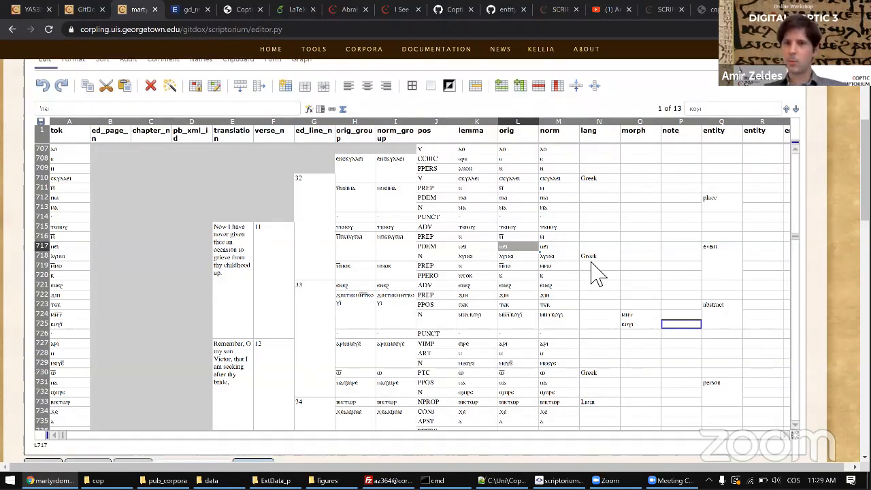
{"action": "left_click", "coordinate": [531, 235]}
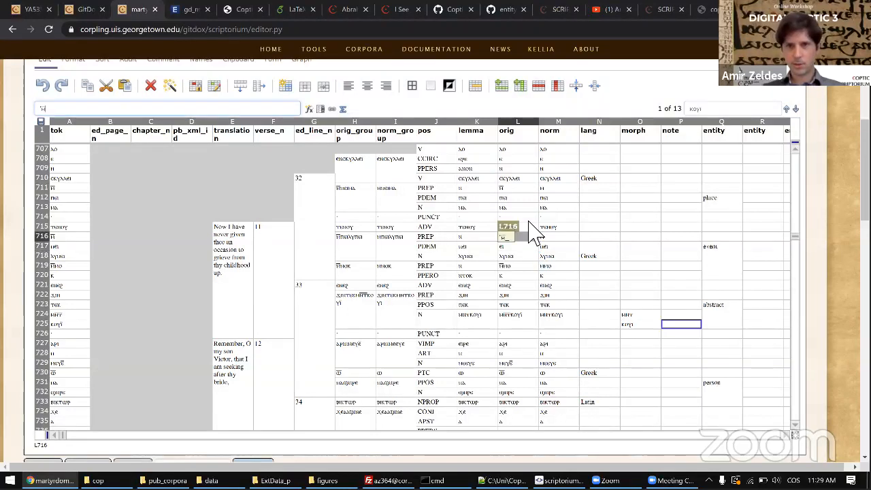
{"action": "left_click", "coordinate": [532, 235]}
{"action": "left_click", "coordinate": [530, 234]}
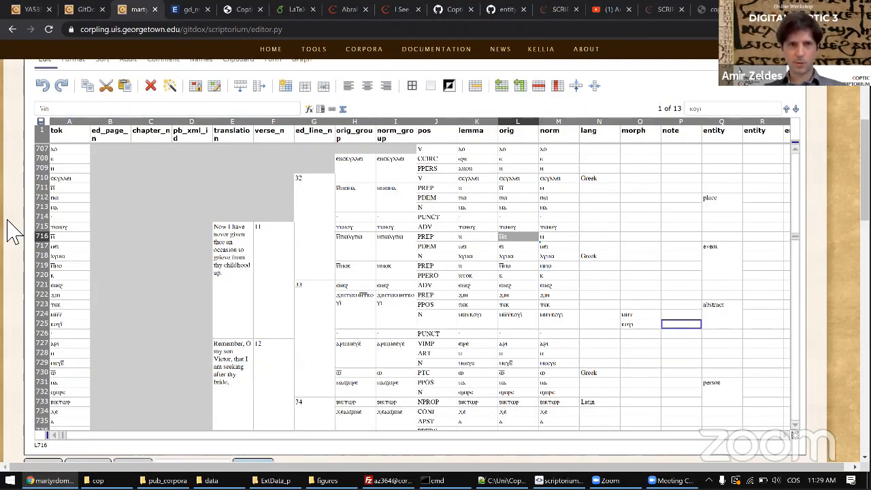
- Enter ⲙ̄ⲡ as the tok value in row 716 and ⲉⲓ as the orig value in row 717
{"action": "left_click", "coordinate": [80, 235]}
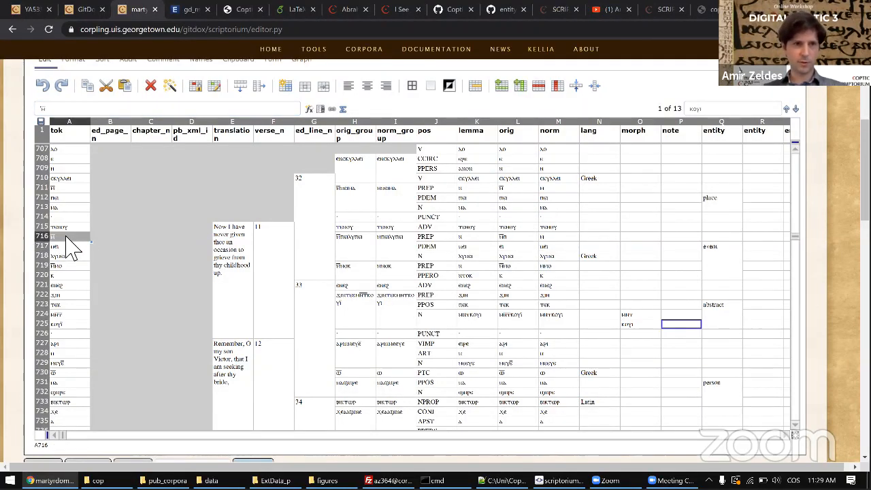
{"action": "left_click", "coordinate": [506, 248]}
{"action": "key", "text": "Up"}
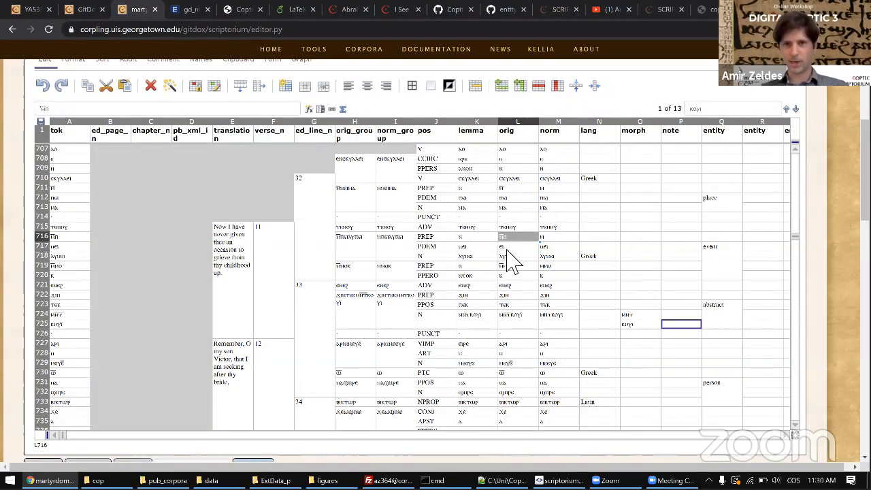
- Set the norm values to ⲙⲡ in row 716 and ⲓ in row 717 using the Coptic keyboard
{"action": "key", "text": "Right"}
{"action": "key", "text": "super+space"}
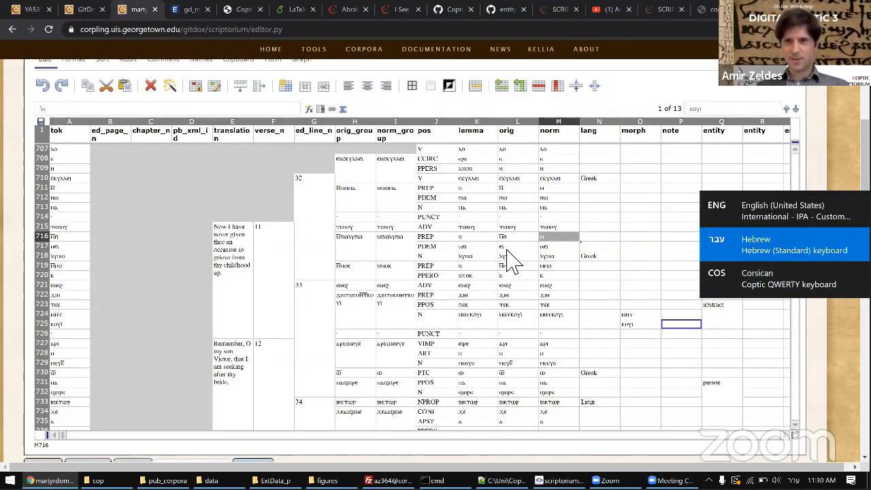
{"action": "key", "text": "super+space"}
{"action": "type", "text": "ⲛⲡ"}
{"action": "key", "text": "Return"}
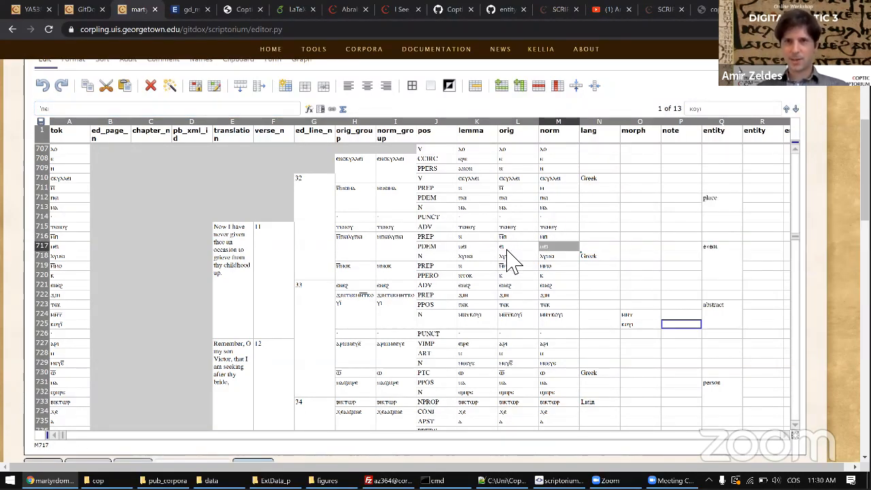
{"action": "key", "text": "Up"}
- Set the lemma to ⲙⲡⲉ in row 716 and ⲁⲛⲟⲕ in row 717
{"action": "key", "text": "Left"}
{"action": "key", "text": "Left"}
{"action": "type", "text": "ⲛⲡ"}
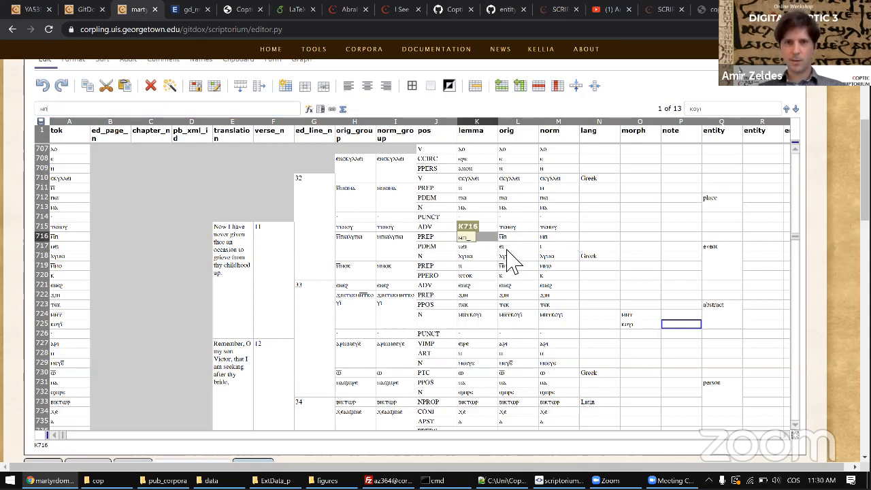
{"action": "key", "text": "Return"}
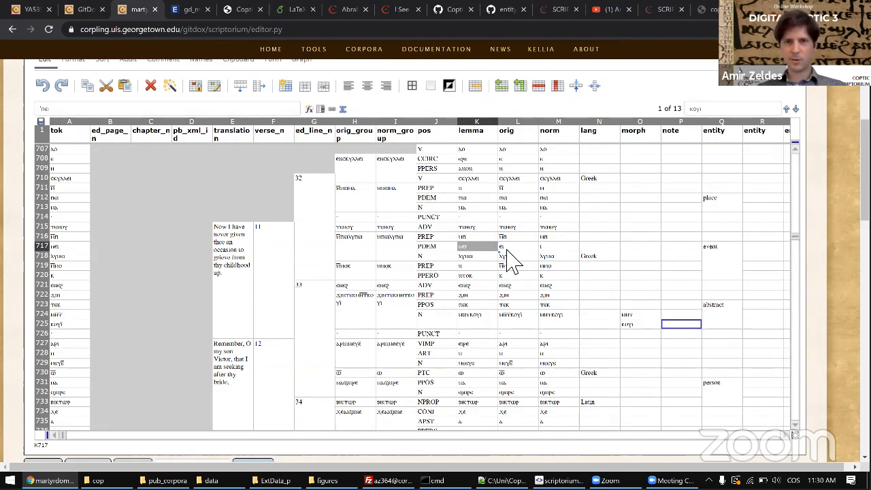
{"action": "key", "text": "Up"}
{"action": "type", "text": "ⲛⲡⲉ"}
{"action": "key", "text": "Return"}
{"action": "type", "text": "ⲁⲛⲟⲕ"}
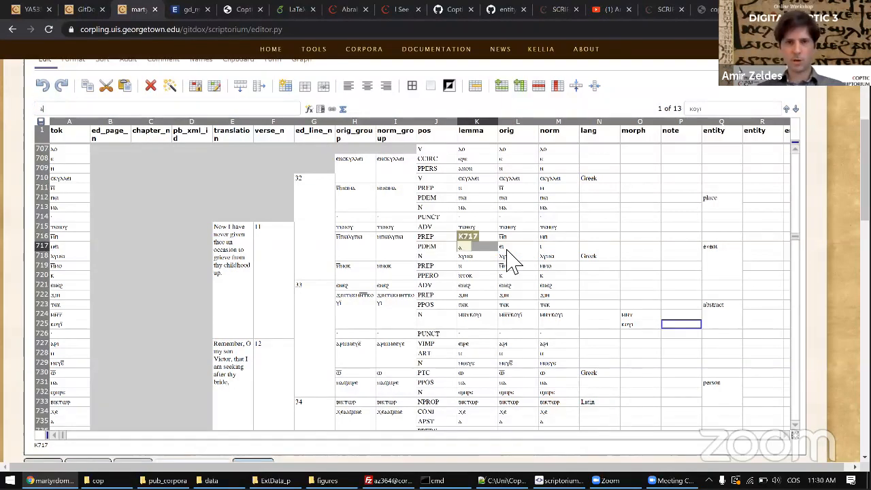
{"action": "key", "text": "Tab"}
- Copy the orig values of rows 716 and 717 into the tok column of the same rows
{"action": "key", "text": "Up"}
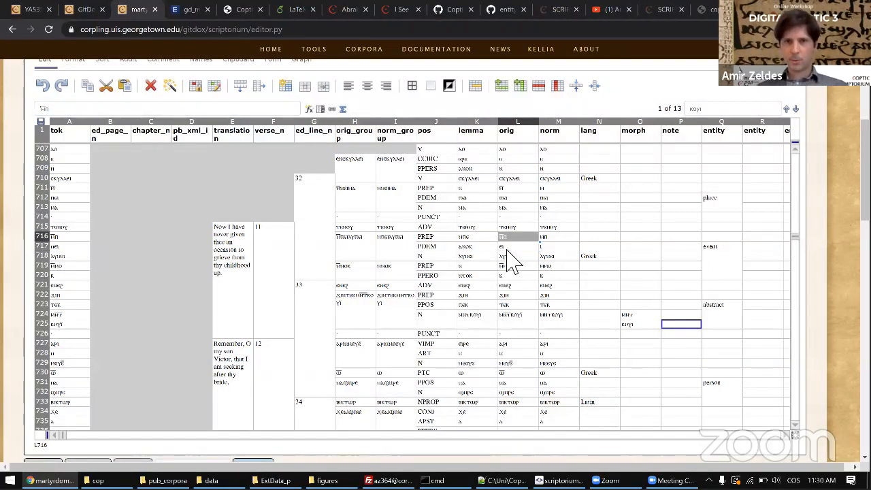
{"action": "key", "text": "shift+Down"}
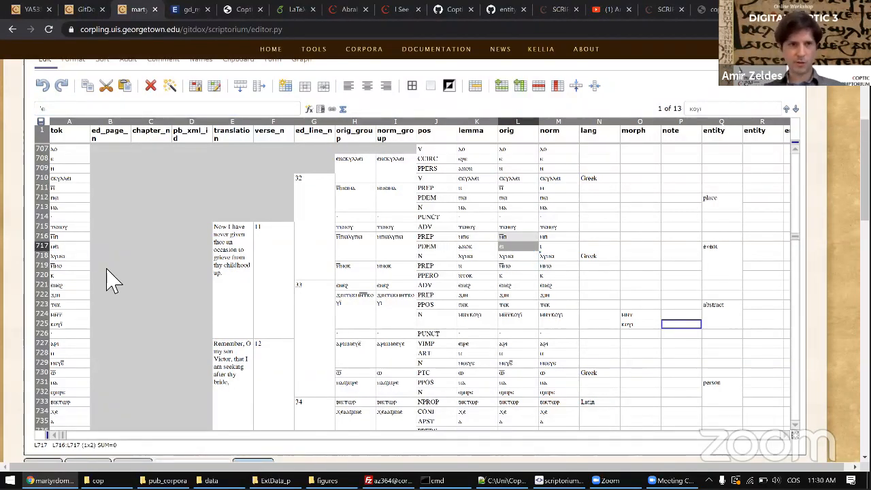
{"action": "left_click", "coordinate": [67, 237]}
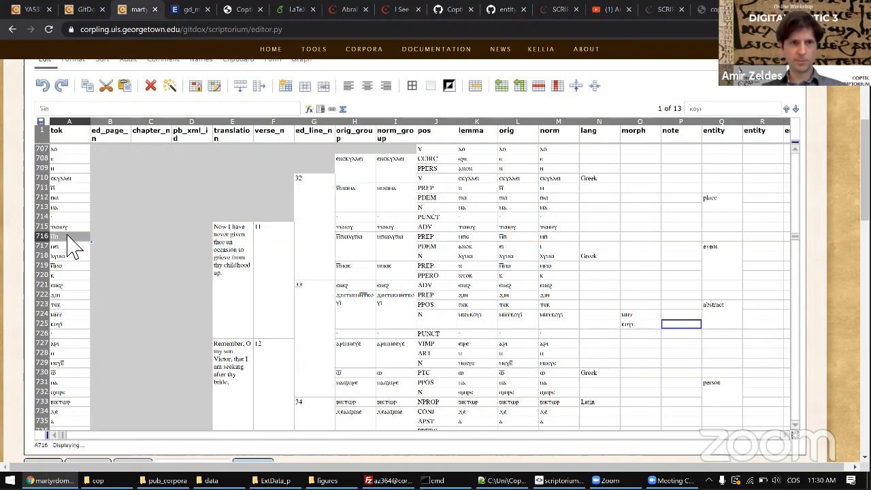
- Set the pos tags to ANEGPST in row 716, PPERS in row 717 and V in row 718
{"action": "left_click", "coordinate": [429, 238]}
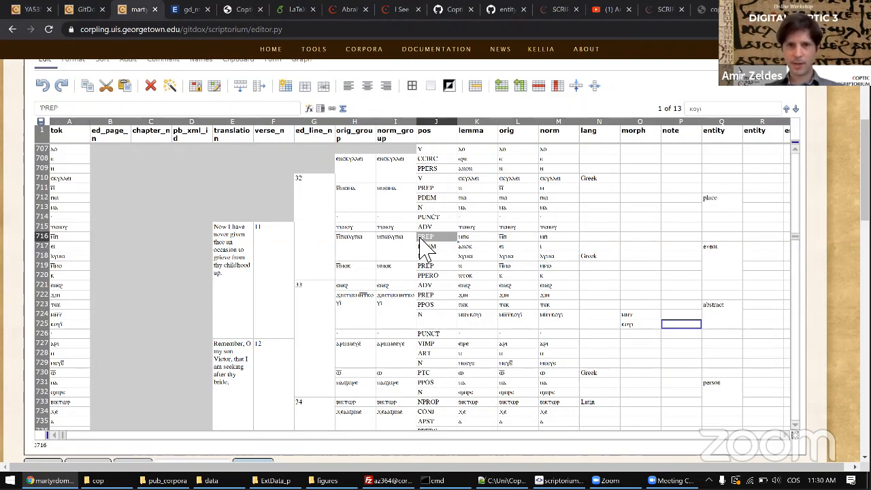
{"action": "type", "text": "ANEGPST"}
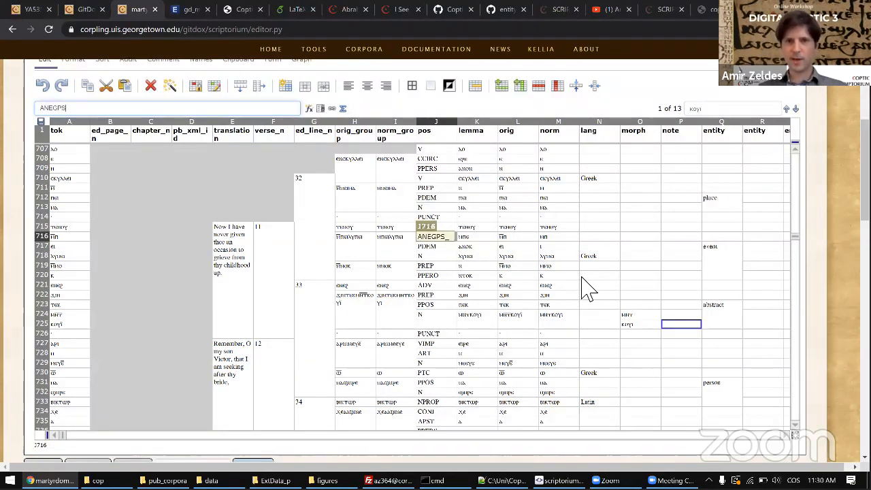
{"action": "key", "text": "Return"}
{"action": "key", "text": "Down"}
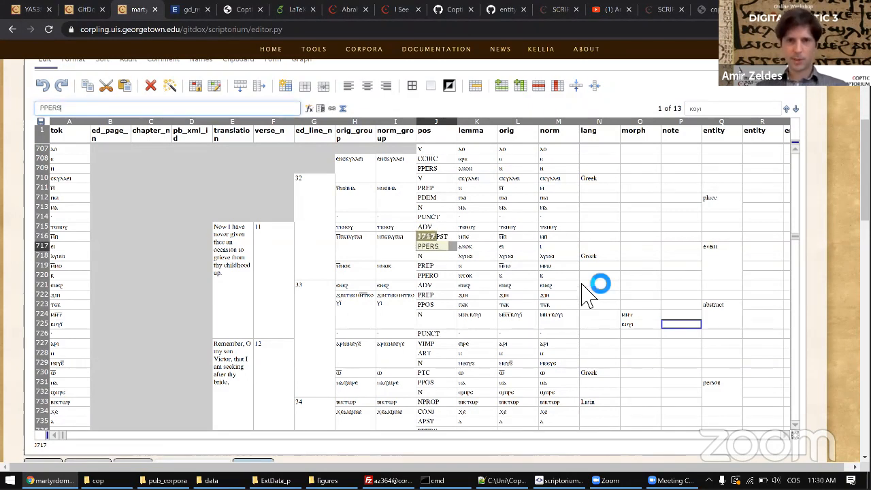
{"action": "type", "text": "V"}
- Select the merged event cell starting at row 717 of the entity column, and switch the document to entities mode
{"action": "key", "text": "Right"}
{"action": "key", "text": "Right"}
{"action": "key", "text": "Right"}
{"action": "key", "text": "Right"}
{"action": "key", "text": "Right"}
{"action": "key", "text": "Right"}
{"action": "key", "text": "Right"}
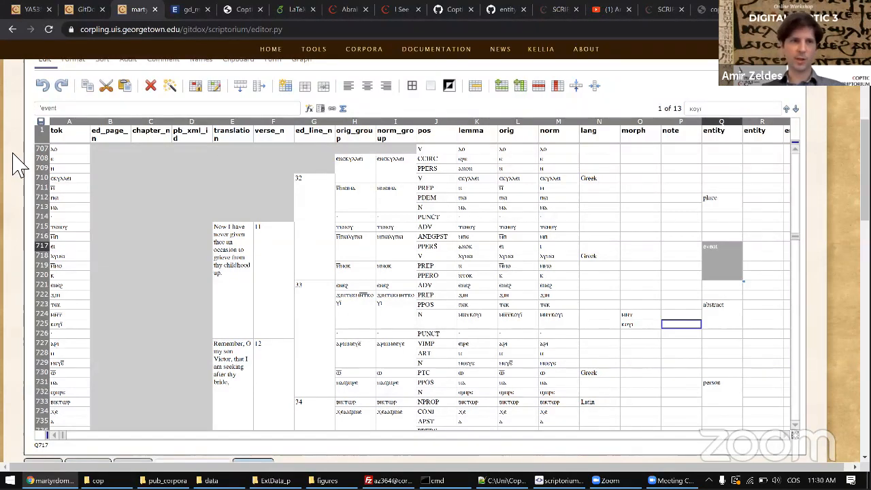
{"action": "scroll", "coordinate": [54, 136], "scroll_direction": "up", "scroll_amount": 3}
{"action": "left_click", "coordinate": [123, 149]}
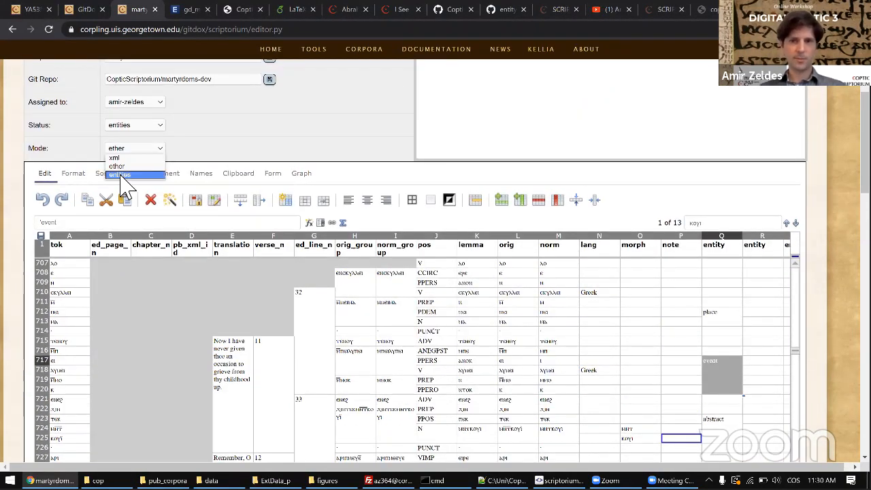
{"action": "left_click", "coordinate": [121, 174]}
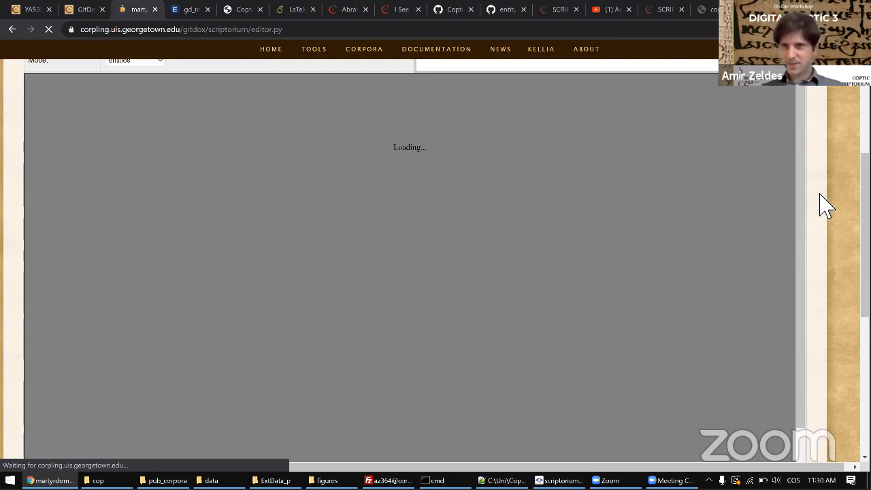
{"action": "scroll", "coordinate": [824, 204], "scroll_direction": "up", "scroll_amount": 1}
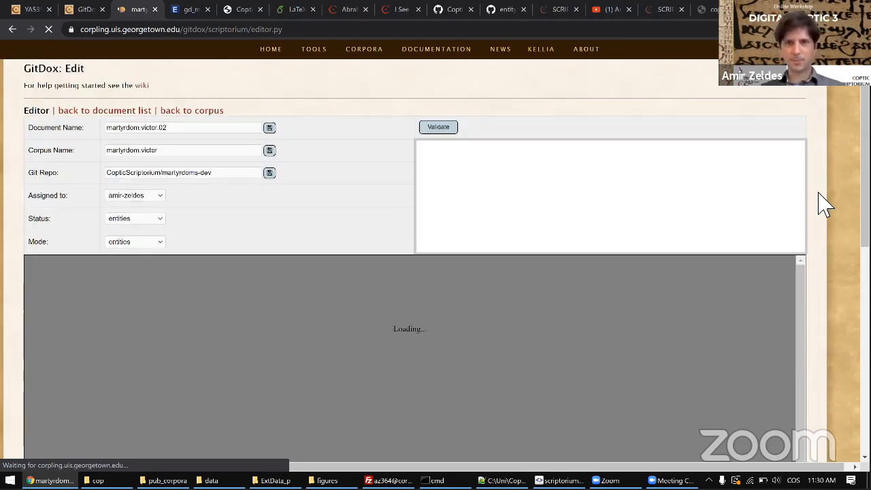
{"action": "scroll", "coordinate": [820, 201], "scroll_direction": "down", "scroll_amount": 2}
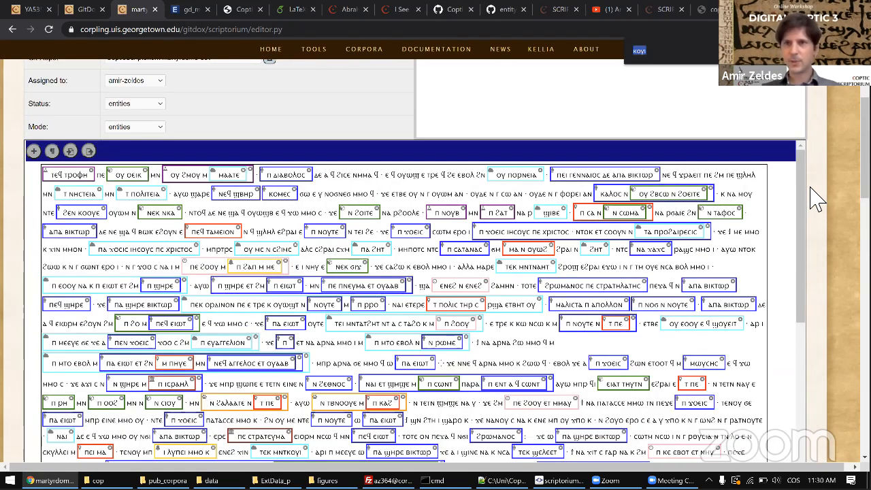
- Search the text for ⲗⲩⲡⲉⲓ and remove the event entity around ⲓ ⲗⲩⲡⲉⲓ ⲙⲙⲟ ⲕ
{"action": "key", "text": "BackSpace"}
{"action": "type", "text": "ⲗⲩⲡⲉ"}
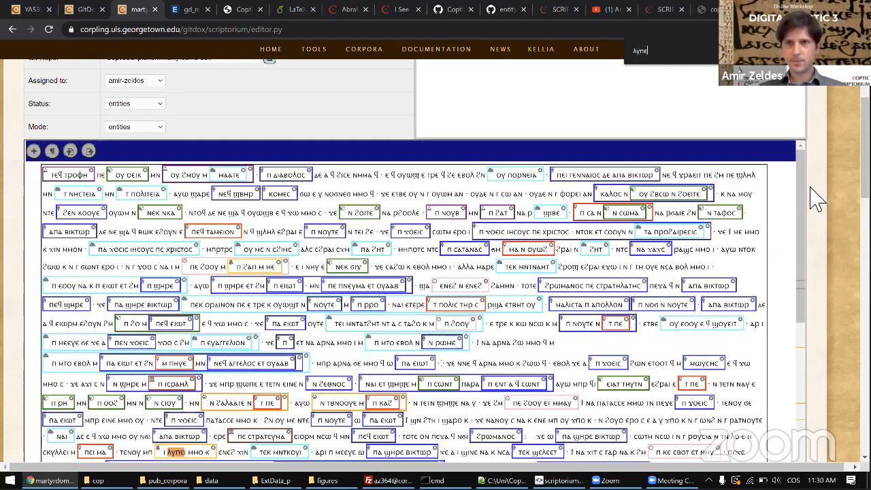
{"action": "key", "text": "Return"}
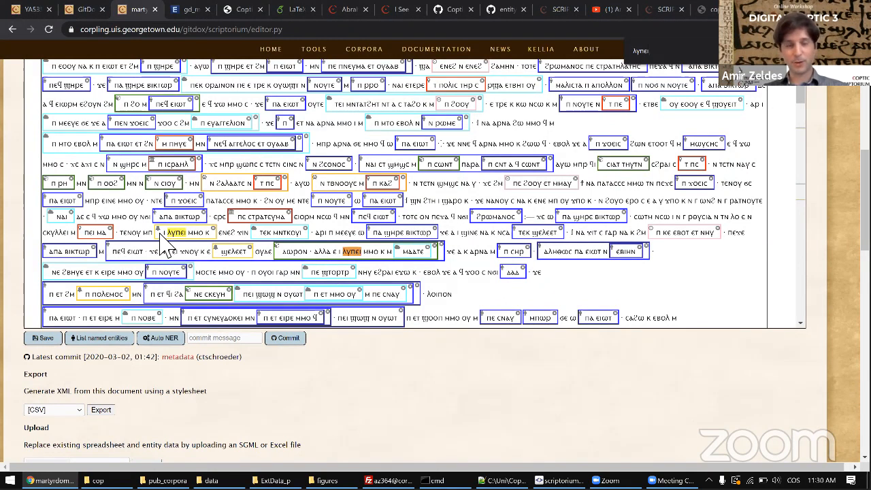
{"action": "left_click_drag", "start_coordinate": [161, 238], "coordinate": [224, 242]}
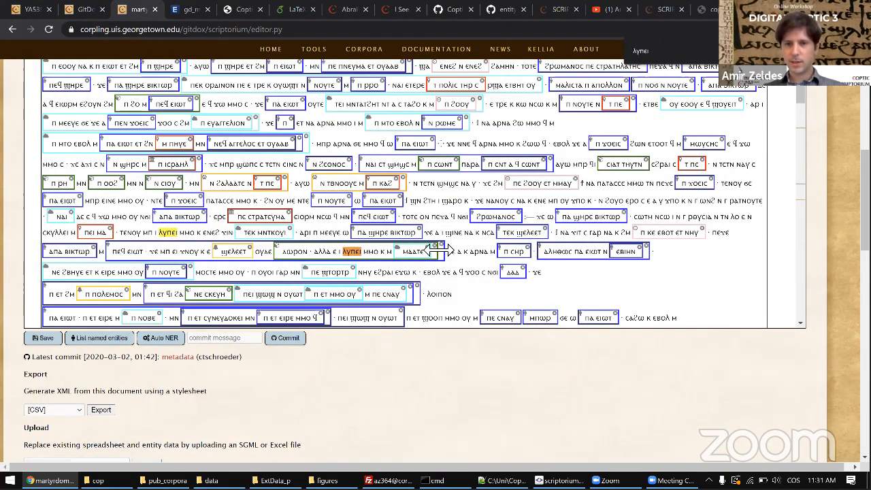
- Review the entity boxes from the start of the document through the passages after ⲗⲩⲡⲉⲓ
{"action": "scroll", "coordinate": [435, 251], "scroll_direction": "up", "scroll_amount": 5}
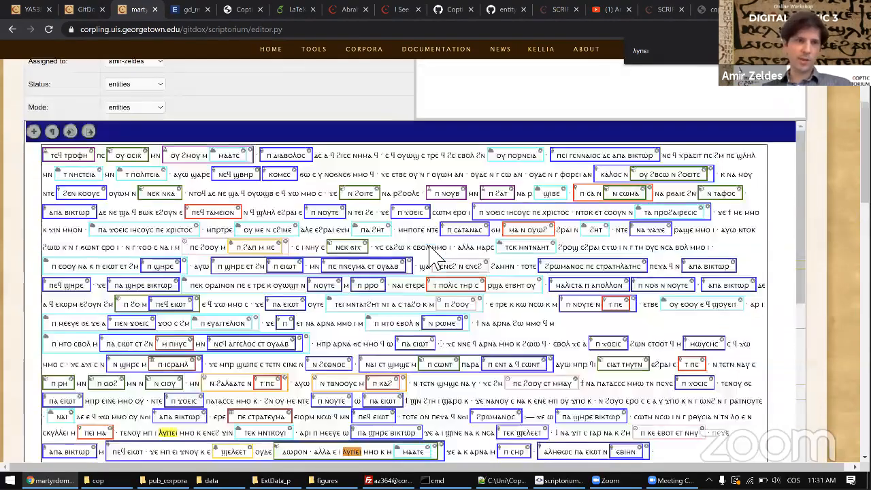
{"action": "scroll", "coordinate": [430, 254], "scroll_direction": "up", "scroll_amount": 2}
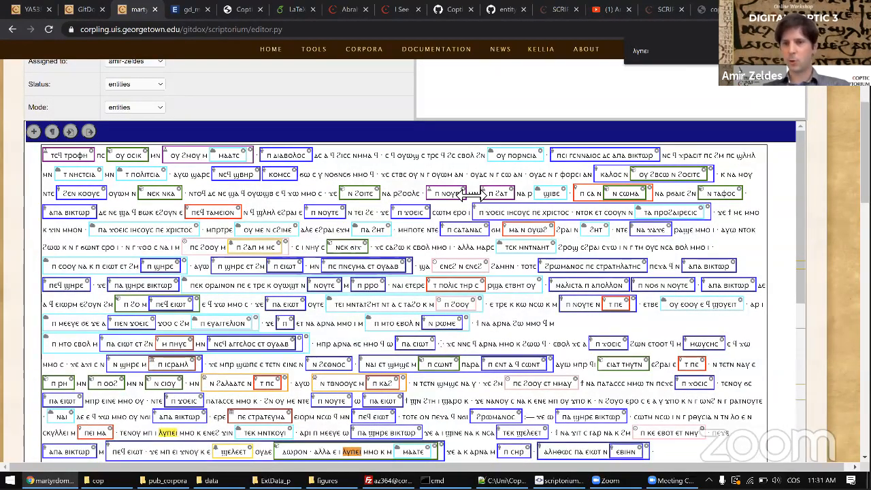
{"action": "scroll", "coordinate": [474, 193], "scroll_direction": "down", "scroll_amount": 3}
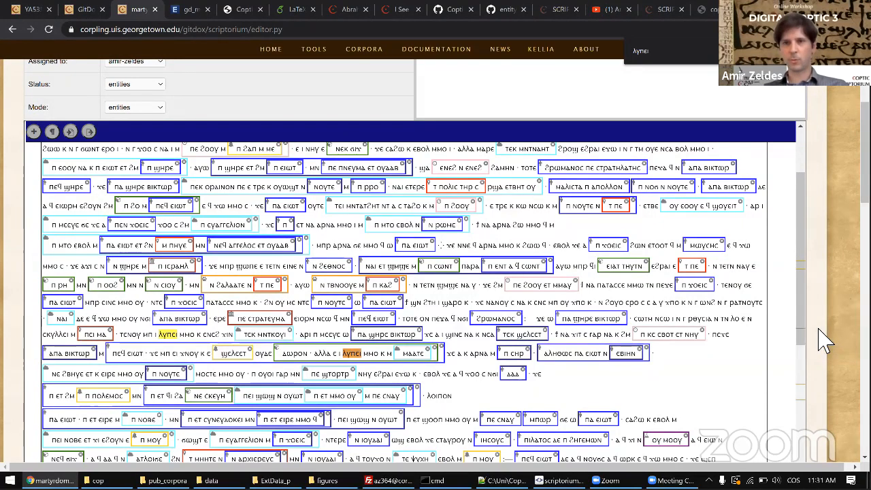
{"action": "scroll", "coordinate": [830, 338], "scroll_direction": "down", "scroll_amount": 3}
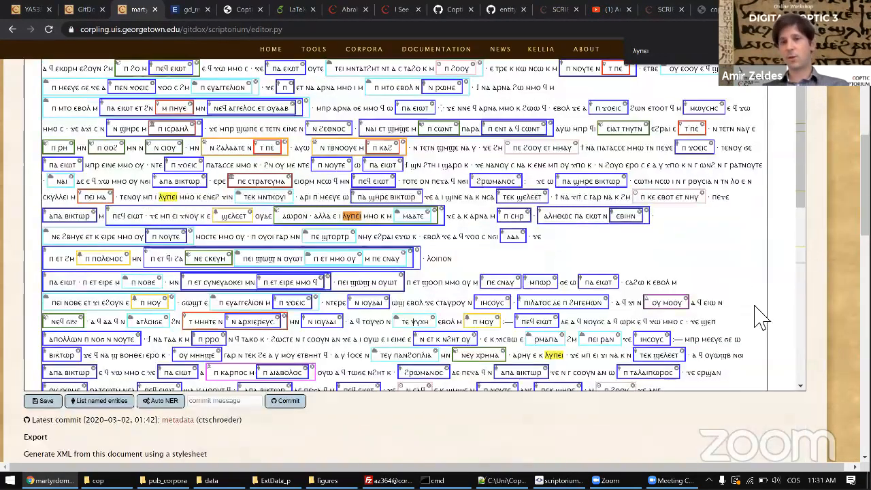
{"action": "scroll", "coordinate": [693, 284], "scroll_direction": "down", "scroll_amount": 1}
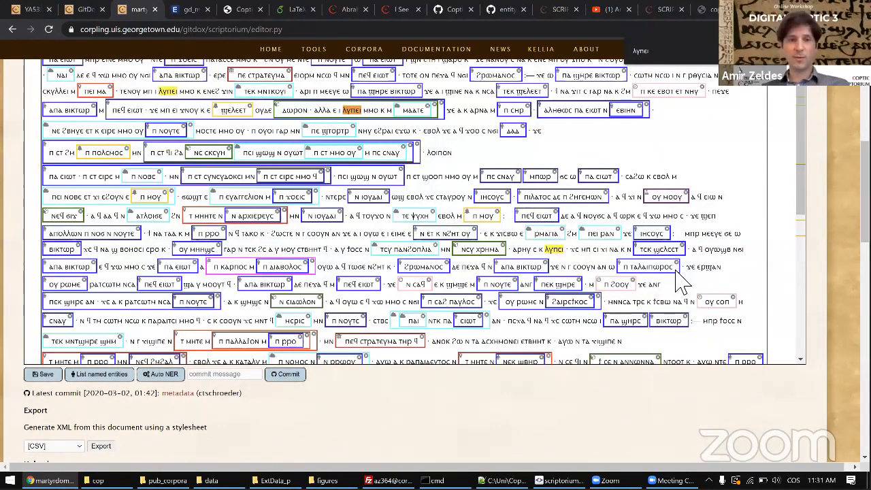
{"action": "scroll", "coordinate": [684, 283], "scroll_direction": "down", "scroll_amount": 1}
{"action": "scroll", "coordinate": [102, 348], "scroll_direction": "down", "scroll_amount": 3}
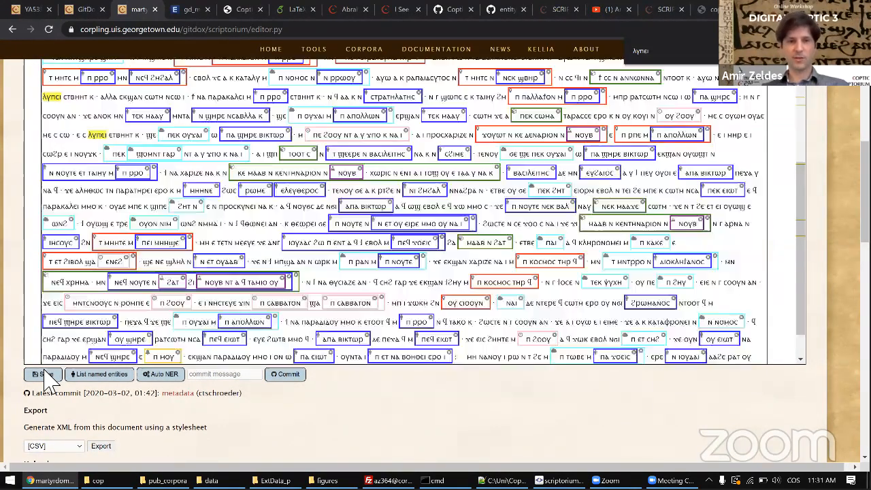
- Save the document's entity annotations and return to the annotated text once it reloads
{"action": "left_click", "coordinate": [51, 374]}
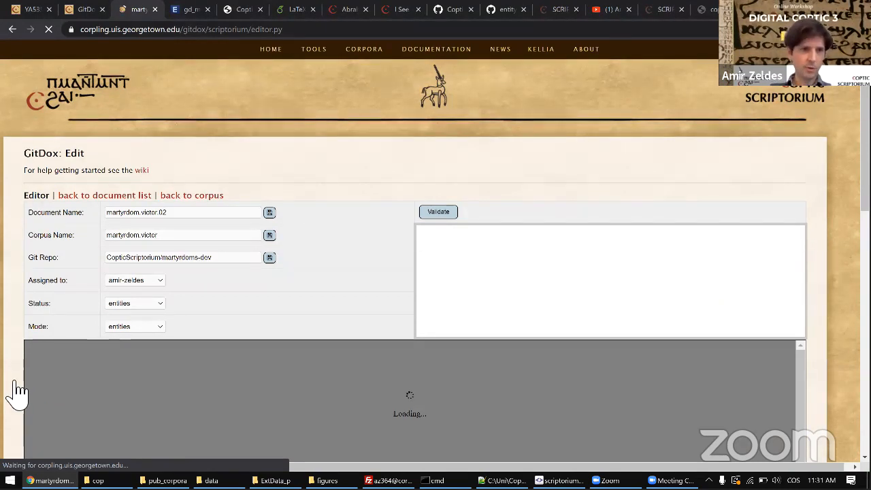
{"action": "scroll", "coordinate": [19, 392], "scroll_direction": "down", "scroll_amount": 2}
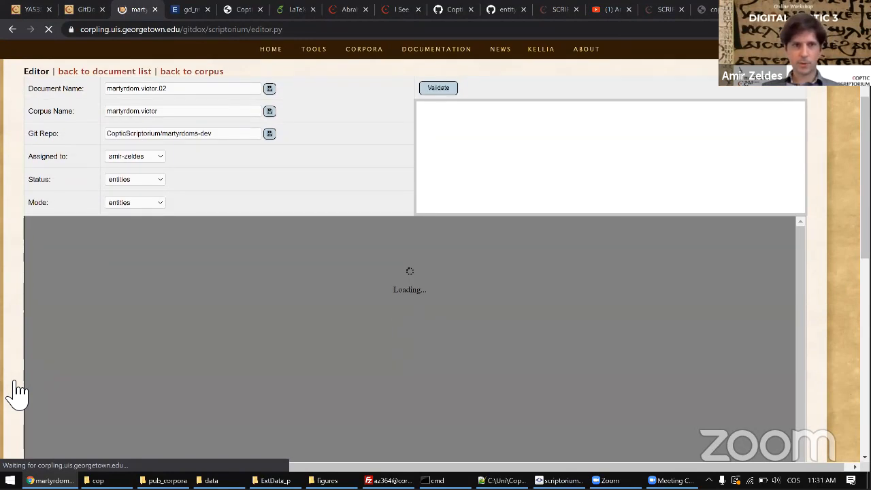
{"action": "scroll", "coordinate": [18, 392], "scroll_direction": "down", "scroll_amount": 1}
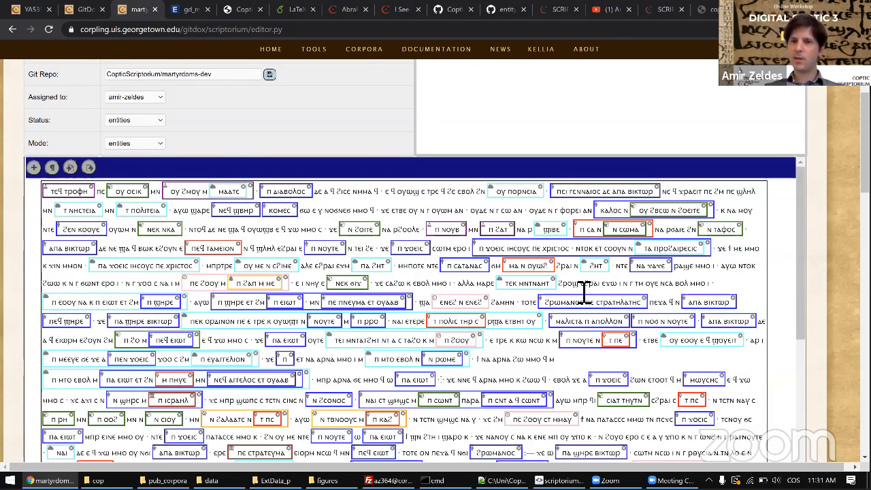
- Examine the entity boxes through the middle passages of the text, including the lines around ⲡ ⲡⲟⲗⲉⲙⲟⲥ and ⲡ ⲡⲁⲗⲗⲁϯⲟⲛ
{"action": "scroll", "coordinate": [723, 271], "scroll_direction": "down", "scroll_amount": 2}
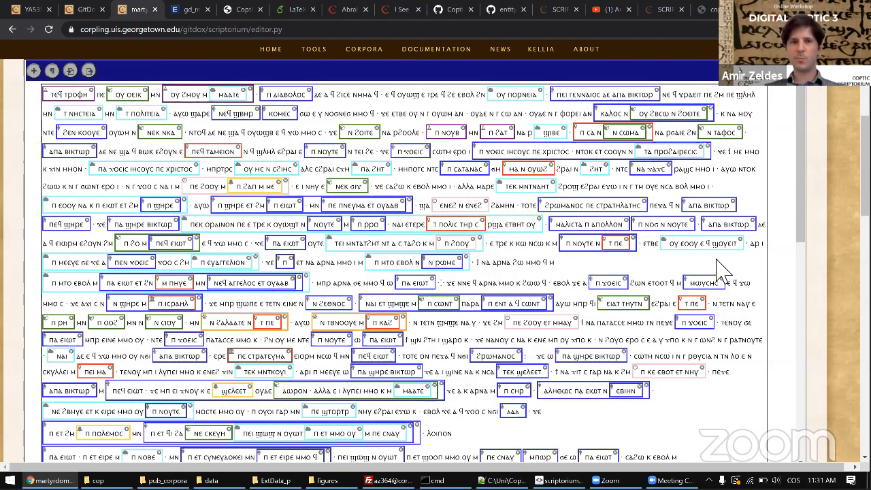
{"action": "scroll", "coordinate": [723, 270], "scroll_direction": "down", "scroll_amount": 1}
{"action": "scroll", "coordinate": [722, 271], "scroll_direction": "down", "scroll_amount": 5}
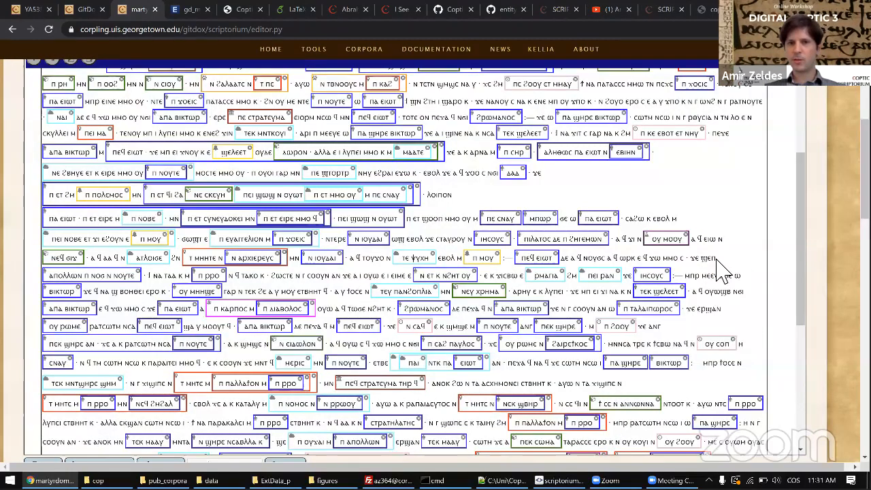
{"action": "scroll", "coordinate": [722, 271], "scroll_direction": "down", "scroll_amount": 6}
{"action": "scroll", "coordinate": [722, 270], "scroll_direction": "down", "scroll_amount": 5}
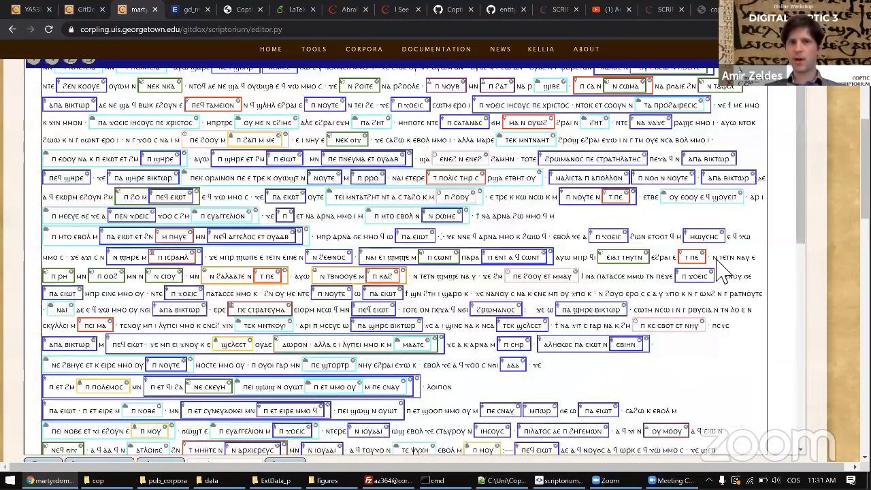
{"action": "scroll", "coordinate": [830, 265], "scroll_direction": "down", "scroll_amount": 5}
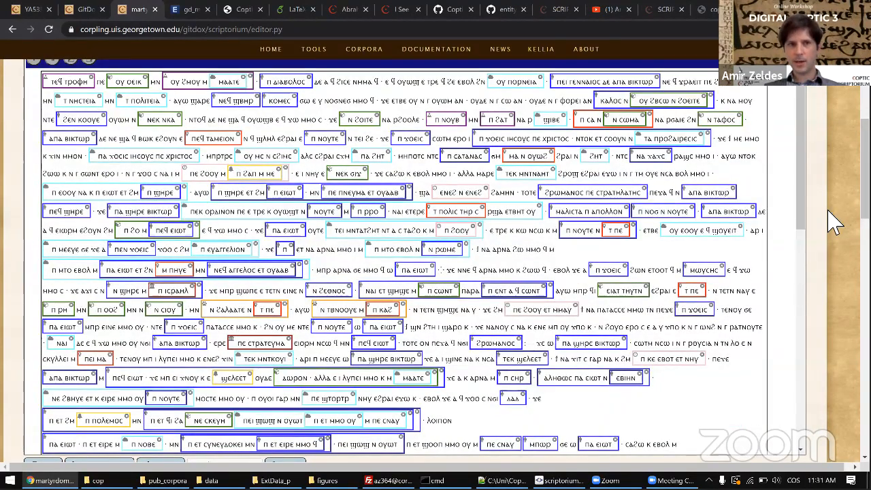
{"action": "scroll", "coordinate": [833, 221], "scroll_direction": "up", "scroll_amount": 1}
{"action": "scroll", "coordinate": [833, 221], "scroll_direction": "up", "scroll_amount": 2}
{"action": "scroll", "coordinate": [211, 156], "scroll_direction": "up", "scroll_amount": 1}
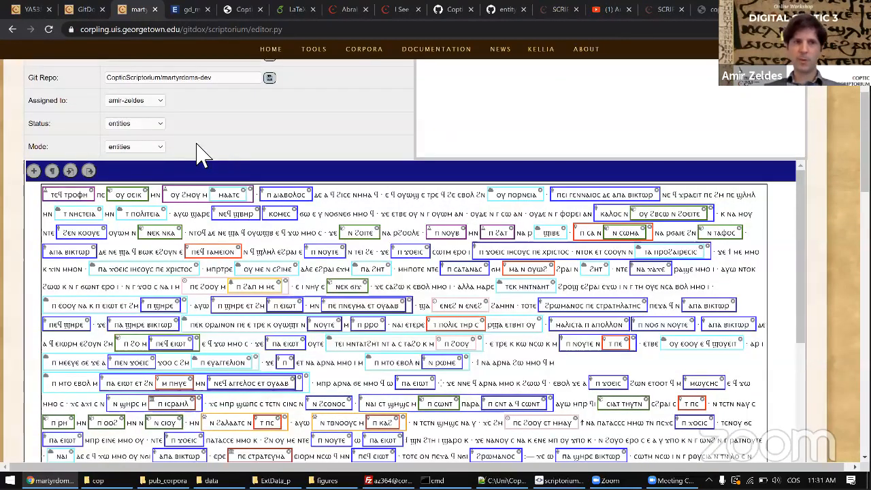
- Compare the continuous layout with the sentence-by-sentence layout, ending with one numbered sentence per line
{"action": "left_click", "coordinate": [52, 170]}
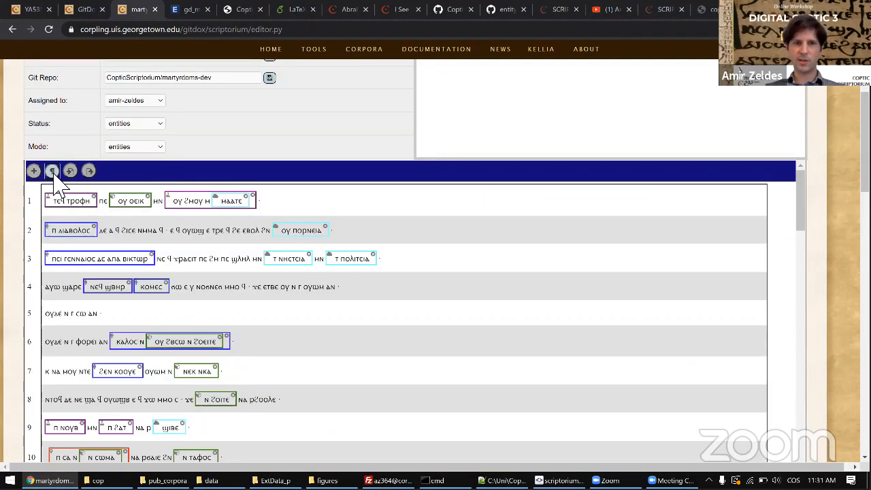
{"action": "left_click", "coordinate": [53, 171]}
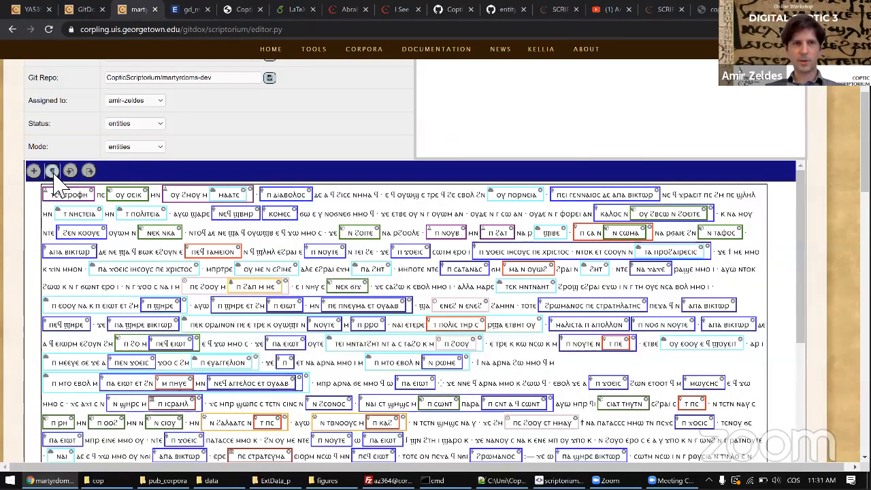
{"action": "left_click", "coordinate": [52, 171]}
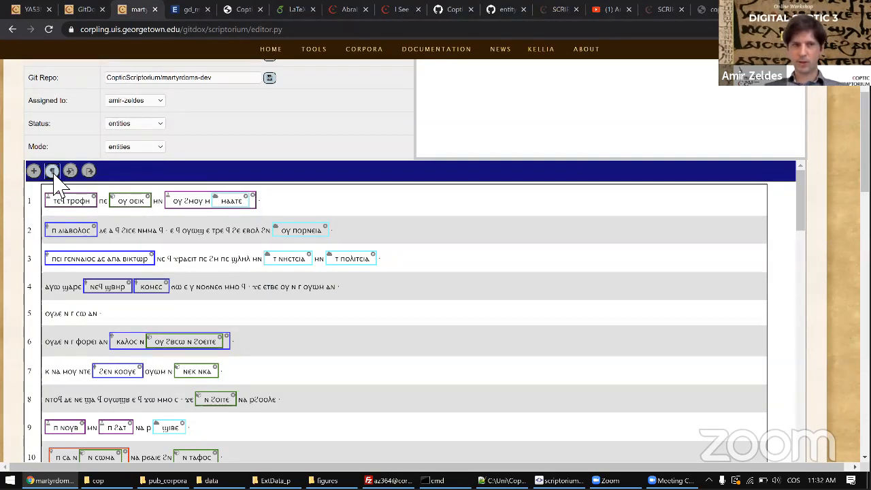
{"action": "left_click", "coordinate": [53, 171]}
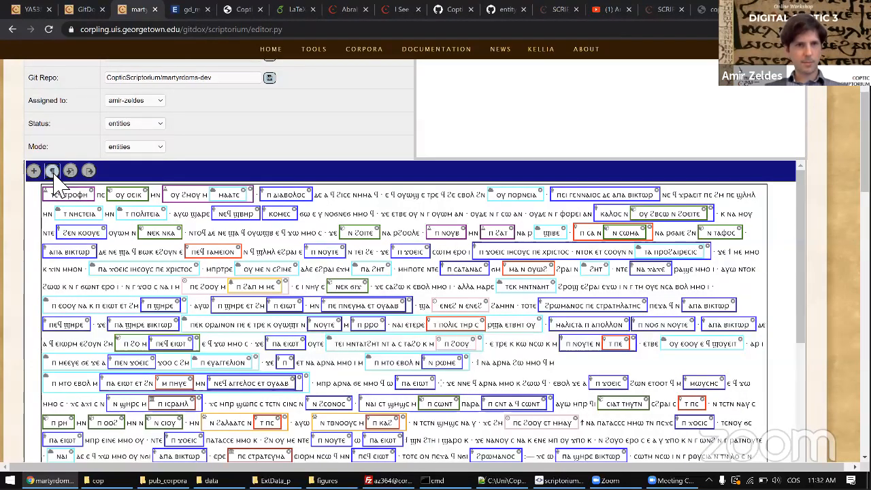
{"action": "left_click", "coordinate": [53, 171]}
- Look over the first numbered sentences and display the English translation of sentence 1
{"action": "scroll", "coordinate": [485, 252], "scroll_direction": "down", "scroll_amount": 3}
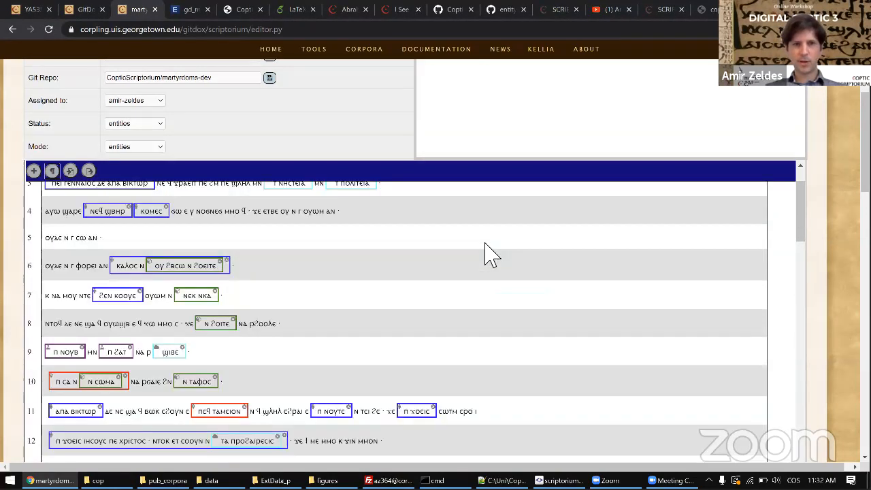
{"action": "scroll", "coordinate": [486, 253], "scroll_direction": "down", "scroll_amount": 6}
{"action": "scroll", "coordinate": [486, 252], "scroll_direction": "up", "scroll_amount": 9}
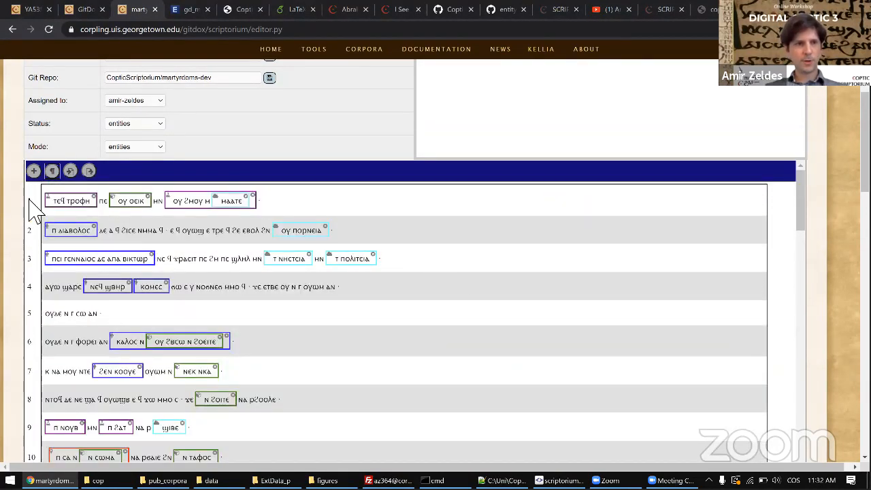
{"action": "mouse_move", "coordinate": [31, 209]}
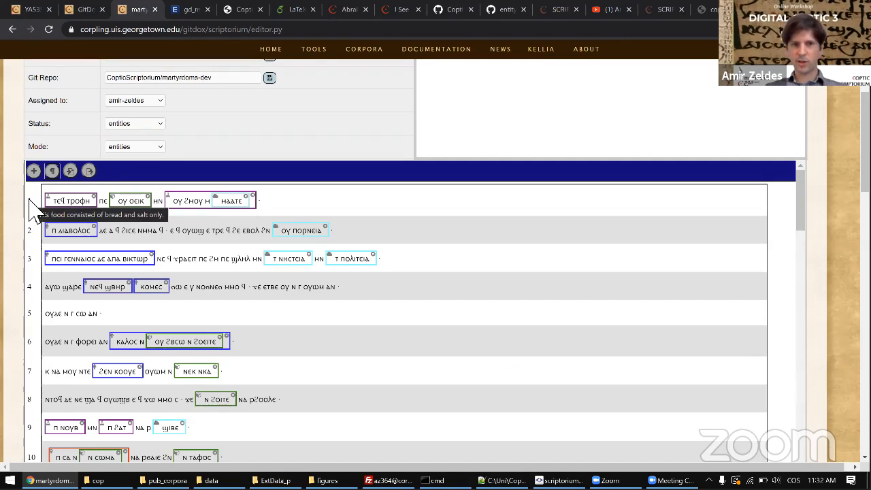
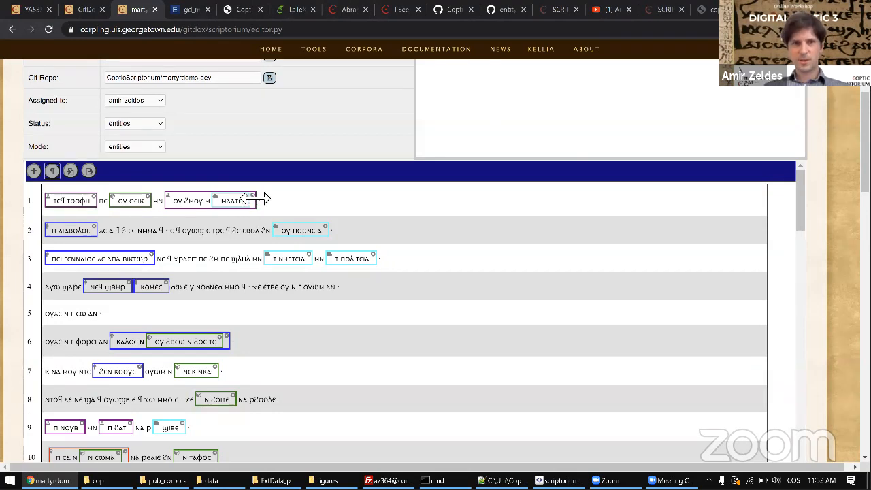
- In sentence 1, shorten the entity ⲟⲩ ϩⲙⲟⲩ ⲙ ⲙⲁⲁⲧⲉ to ⲟⲩ ϩⲙⲟⲩ and remove the separate entity on ⲙⲁⲁⲧⲉ
{"action": "left_click_drag", "start_coordinate": [264, 204], "coordinate": [204, 202]}
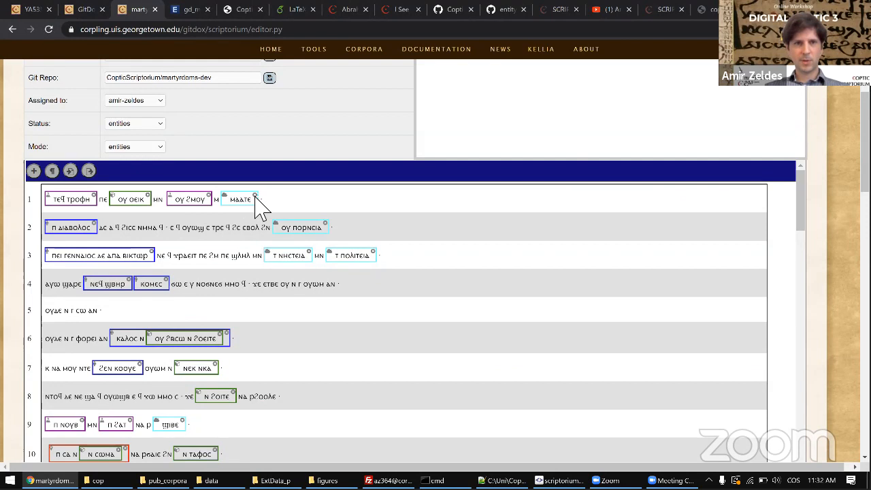
{"action": "left_click", "coordinate": [256, 196]}
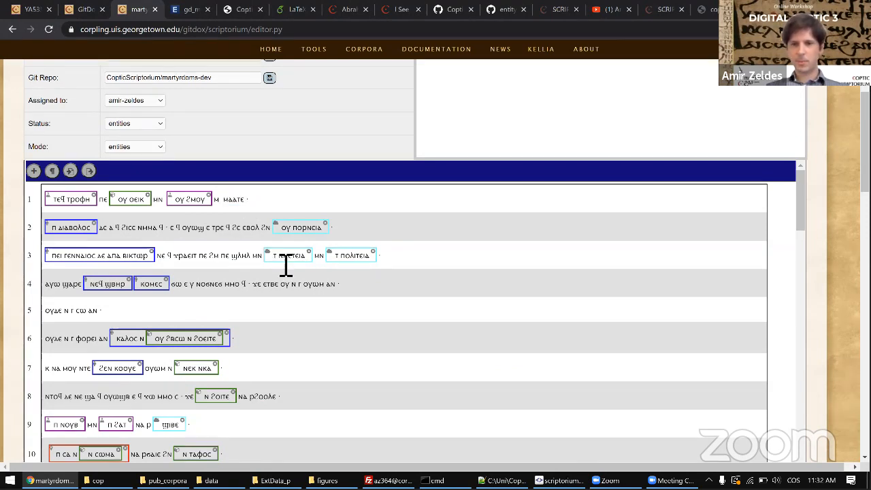
- Display the translation of sentence 6 and review the entity boxes in the numbered sentences down to sentence 62
{"action": "scroll", "coordinate": [7, 279], "scroll_direction": "down", "scroll_amount": 1}
{"action": "scroll", "coordinate": [7, 279], "scroll_direction": "down", "scroll_amount": 3}
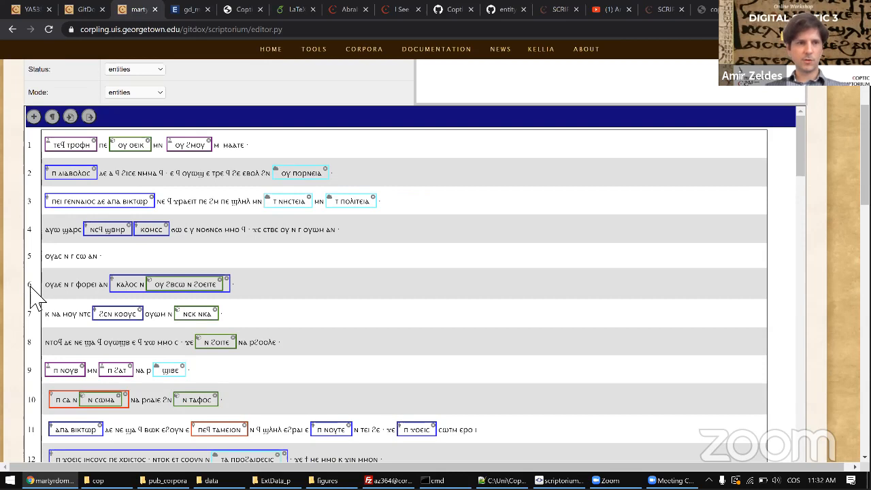
{"action": "mouse_move", "coordinate": [30, 286]}
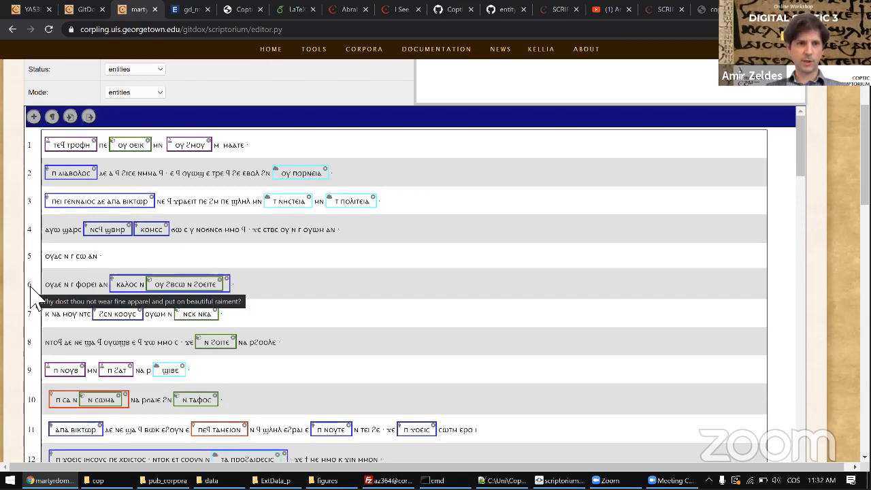
{"action": "scroll", "coordinate": [30, 293], "scroll_direction": "down", "scroll_amount": 4}
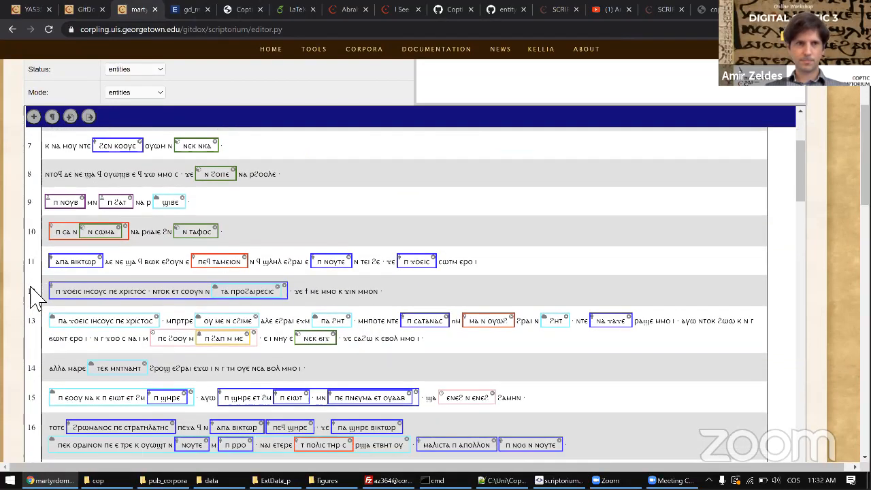
{"action": "scroll", "coordinate": [34, 295], "scroll_direction": "up", "scroll_amount": 3}
{"action": "scroll", "coordinate": [32, 293], "scroll_direction": "down", "scroll_amount": 20}
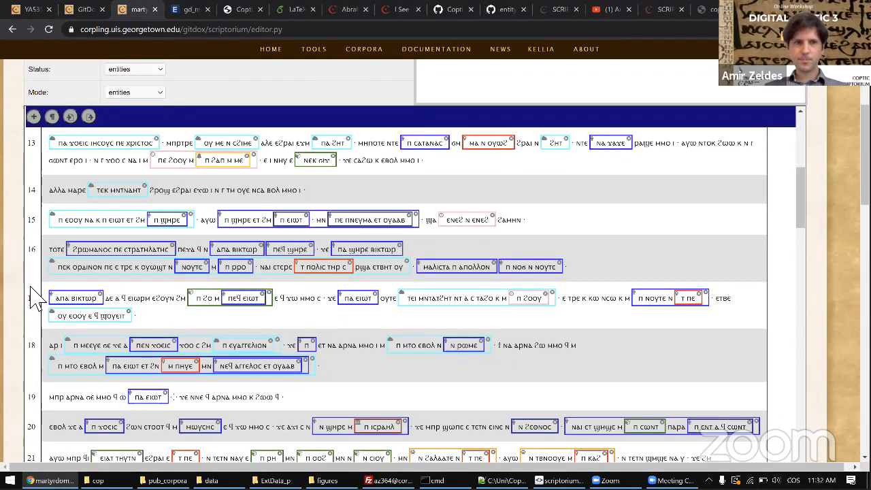
{"action": "scroll", "coordinate": [21, 298], "scroll_direction": "down", "scroll_amount": 10}
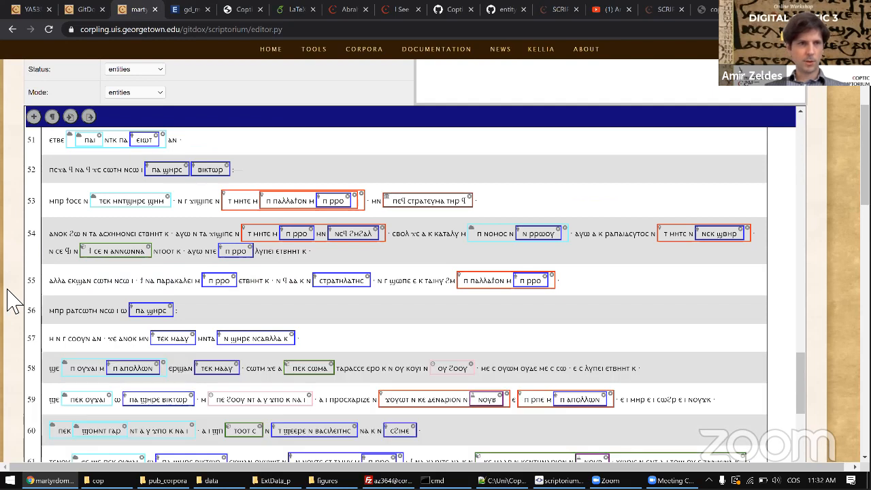
{"action": "scroll", "coordinate": [13, 299], "scroll_direction": "down", "scroll_amount": 5}
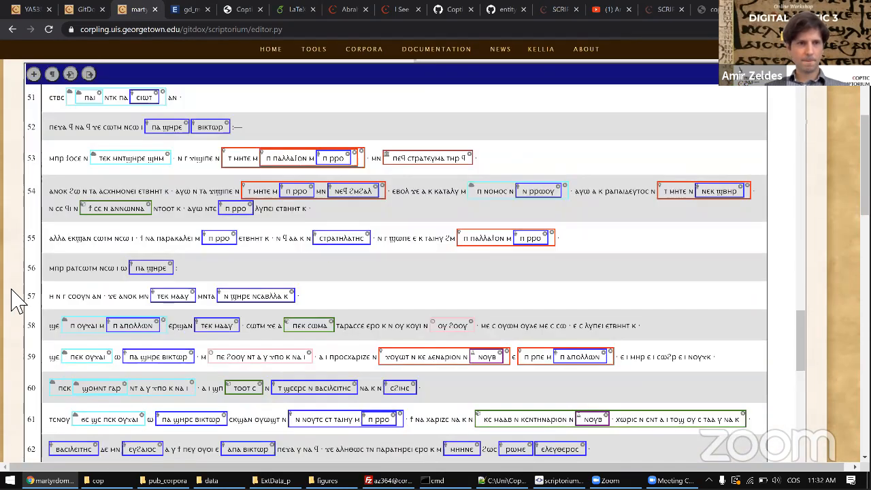
{"action": "scroll", "coordinate": [16, 258], "scroll_direction": "up", "scroll_amount": 8}
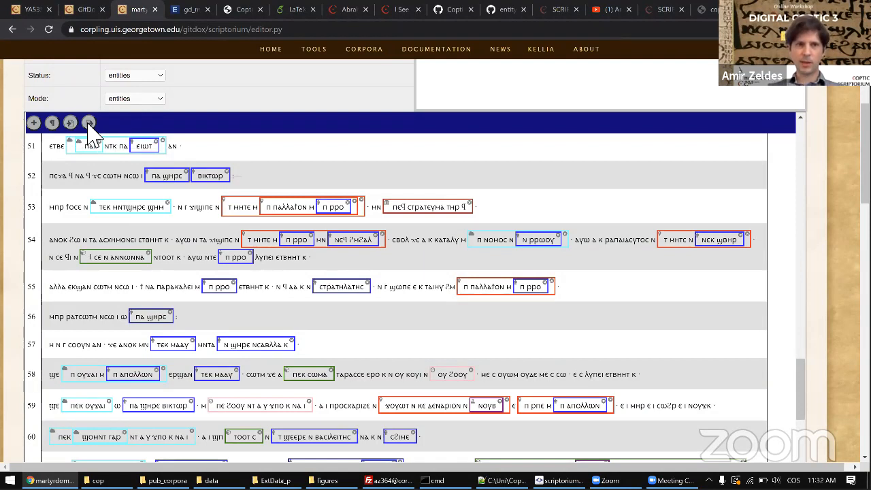
- Preview the data export in WebAnno and TT/CWB SGML formats, and view the empty data import form
{"action": "left_click", "coordinate": [88, 123]}
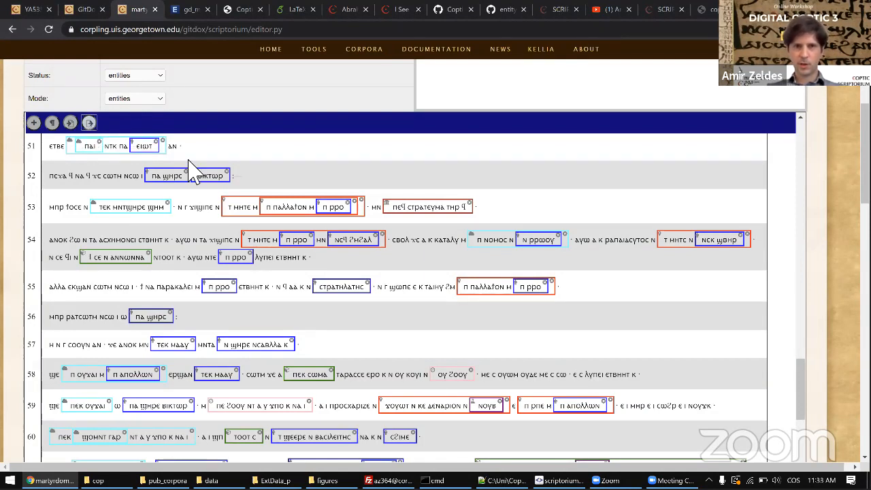
{"action": "scroll", "coordinate": [397, 306], "scroll_direction": "down", "scroll_amount": 10}
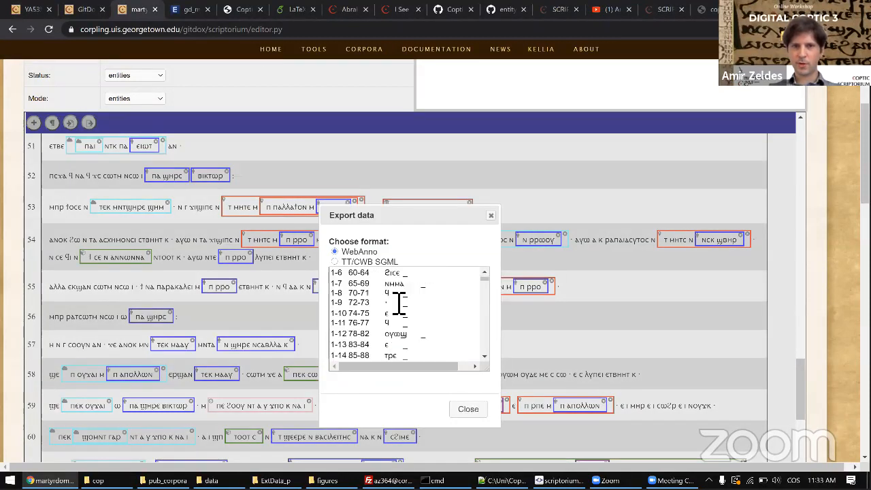
{"action": "left_click", "coordinate": [334, 262]}
{"action": "scroll", "coordinate": [390, 330], "scroll_direction": "down", "scroll_amount": 5}
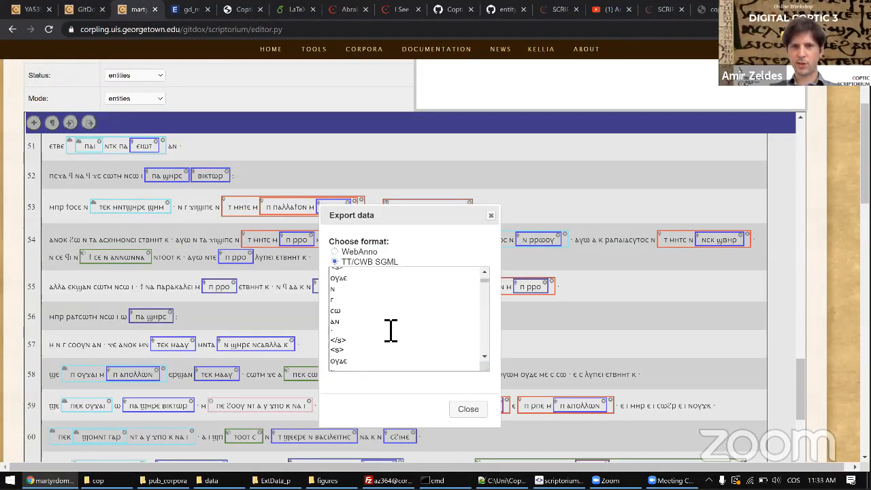
{"action": "left_click", "coordinate": [490, 217]}
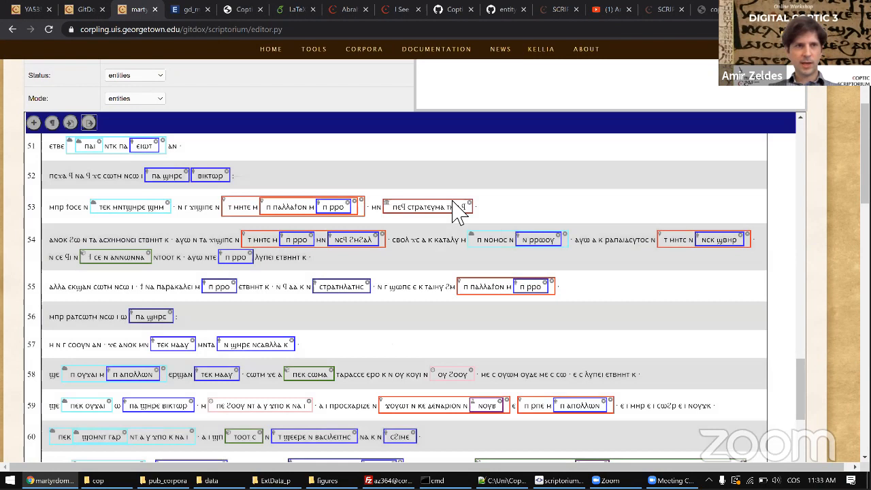
{"action": "left_click", "coordinate": [70, 123]}
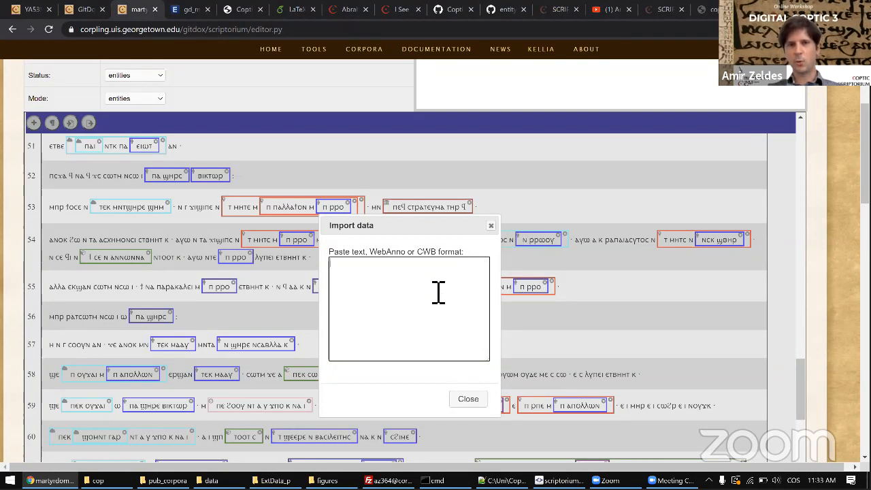
{"action": "left_click", "coordinate": [491, 225]}
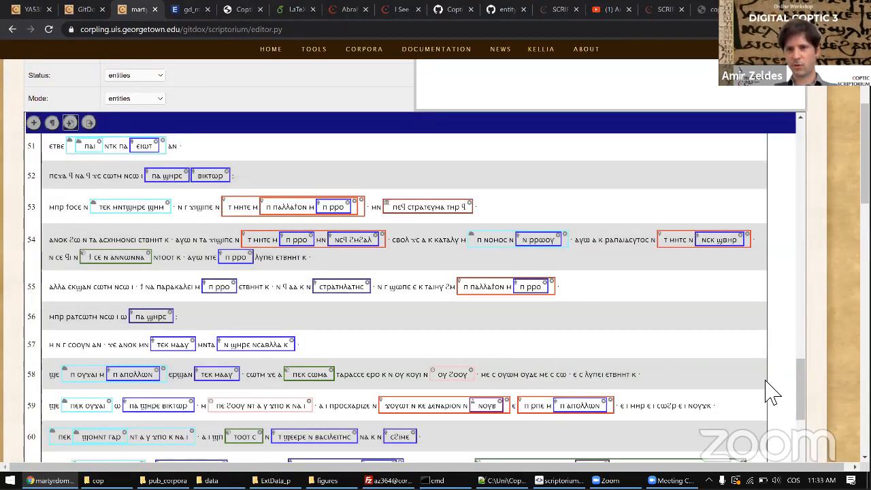
- Save the document's corrected entity annotations
{"action": "scroll", "coordinate": [827, 408], "scroll_direction": "down", "scroll_amount": 3}
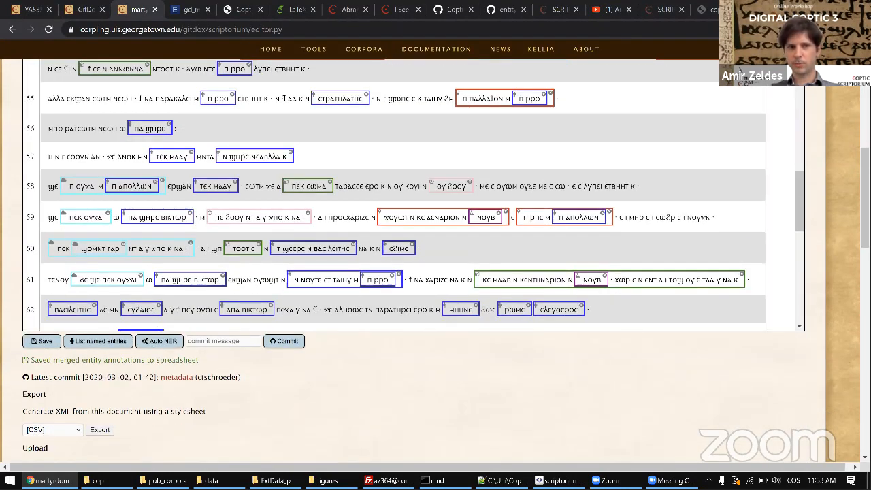
{"action": "left_click", "coordinate": [57, 343]}
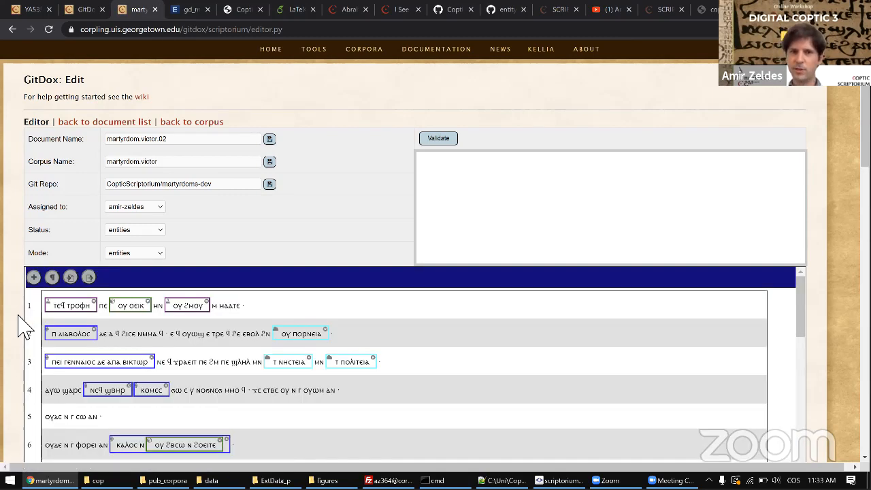
- Try to add an entity span that crosses a sentence boundary near sentence 4 in the numbered layout
{"action": "scroll", "coordinate": [462, 354], "scroll_direction": "down", "scroll_amount": 1}
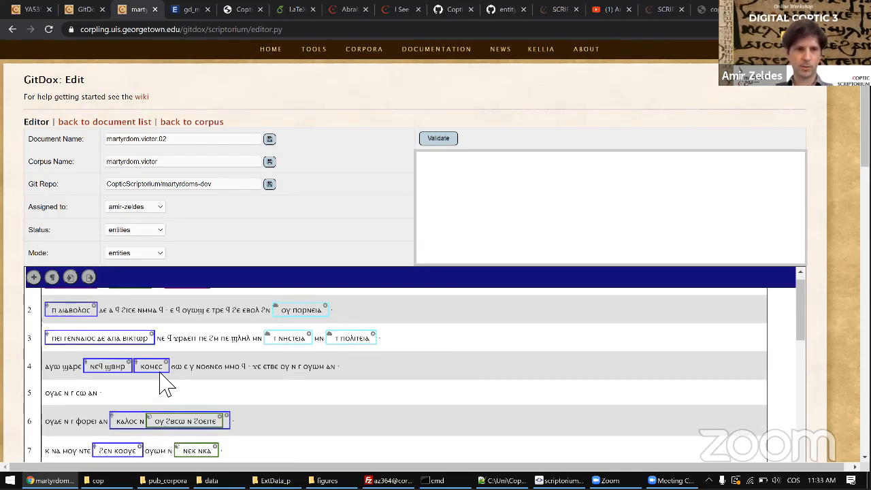
{"action": "key", "text": "Return"}
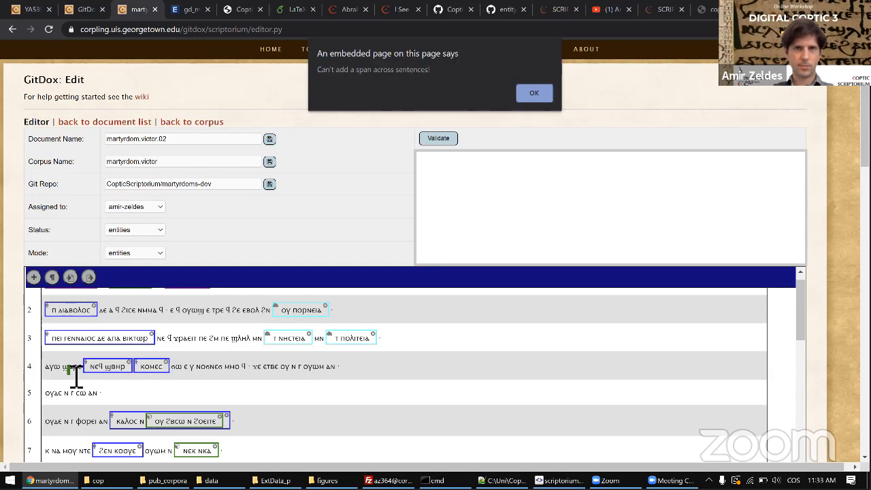
{"action": "left_click", "coordinate": [534, 93]}
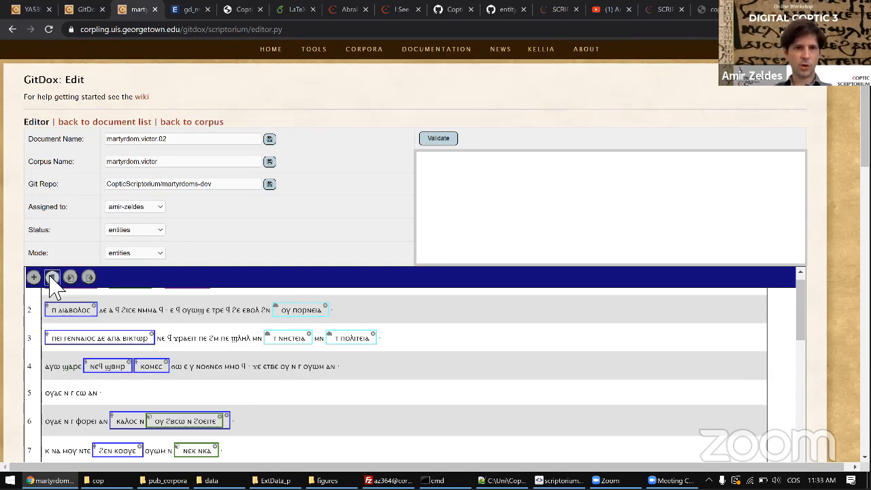
- Try to add an entity span across a sentence boundary in the continuous text layout, and restore the numbered sentence layout
{"action": "scroll", "coordinate": [416, 342], "scroll_direction": "up", "scroll_amount": 1}
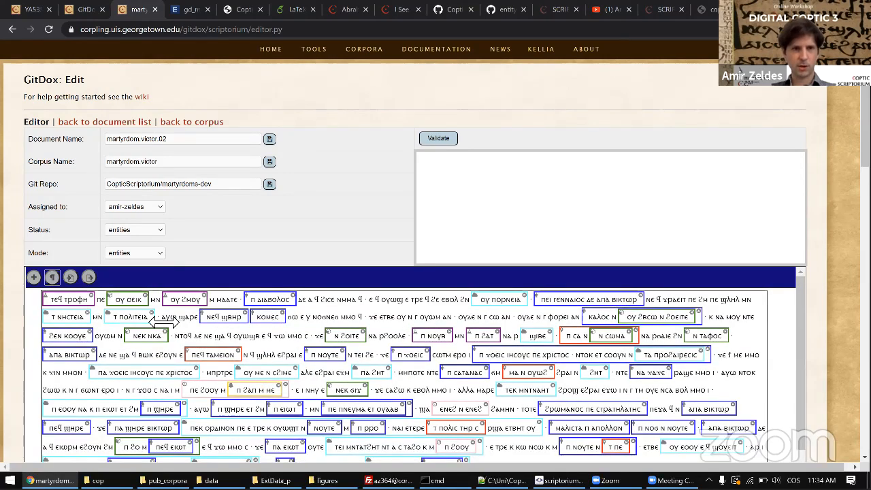
{"action": "left_click_drag", "start_coordinate": [270, 317], "coordinate": [276, 328]}
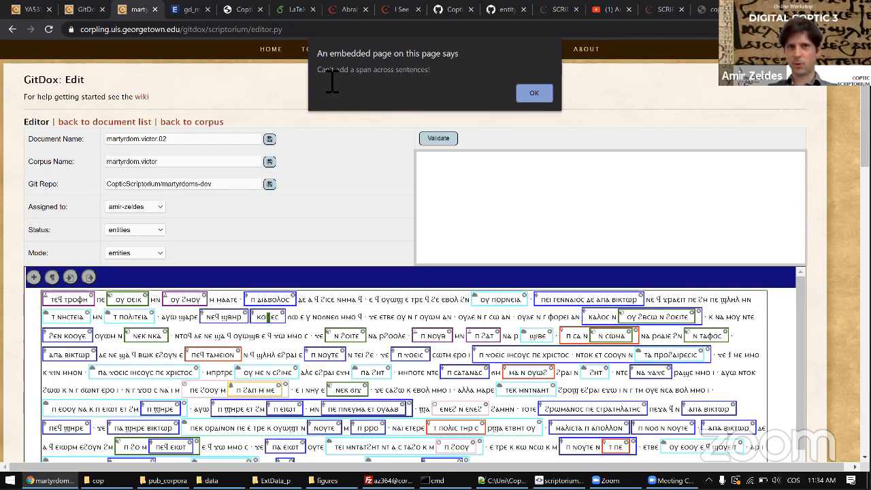
{"action": "left_click", "coordinate": [525, 97]}
{"action": "left_click", "coordinate": [52, 277]}
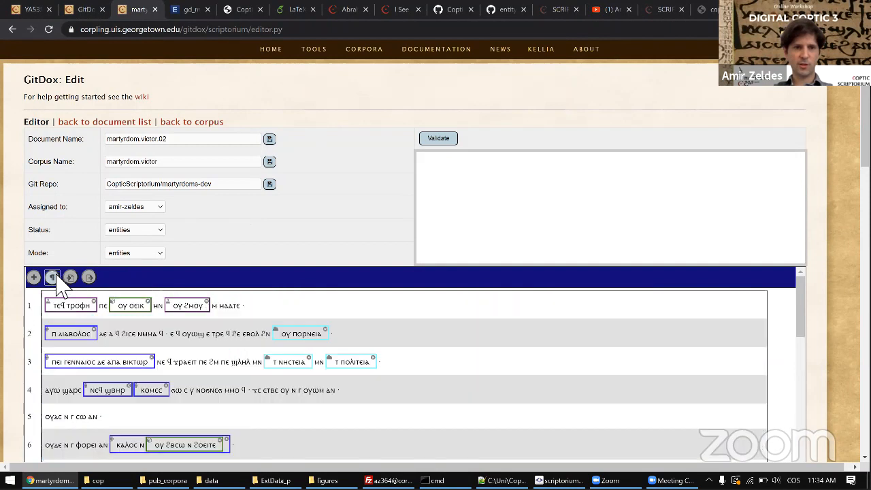
- Examine the entity boxes in the numbered sentences from sentence 5 down to sentence 23
{"action": "scroll", "coordinate": [153, 347], "scroll_direction": "down", "scroll_amount": 3}
{"action": "scroll", "coordinate": [152, 347], "scroll_direction": "down", "scroll_amount": 1}
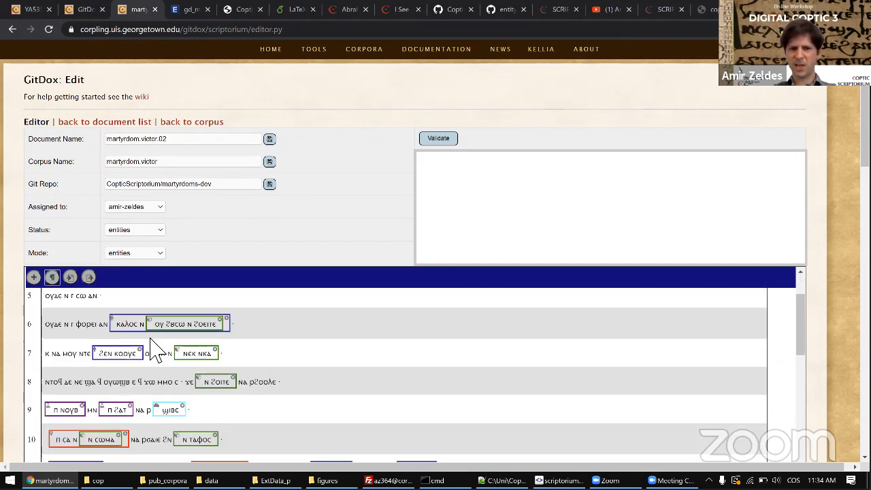
{"action": "scroll", "coordinate": [157, 350], "scroll_direction": "down", "scroll_amount": 3}
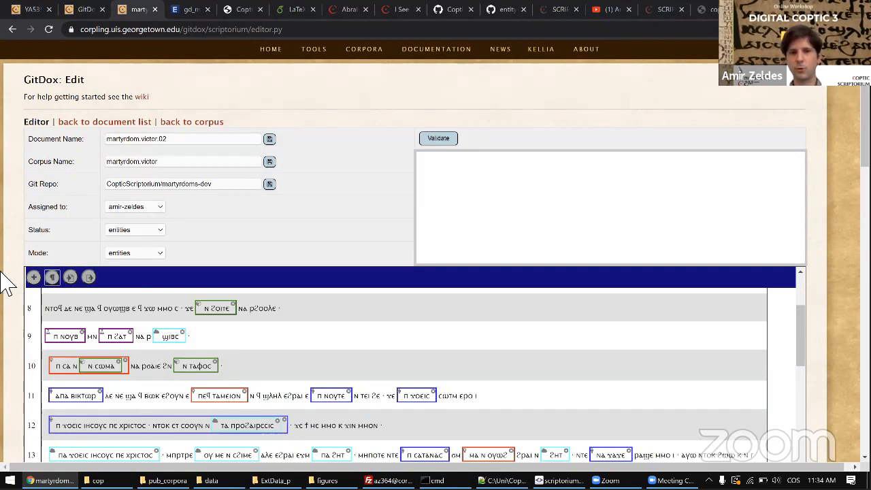
{"action": "scroll", "coordinate": [11, 359], "scroll_direction": "down", "scroll_amount": 2}
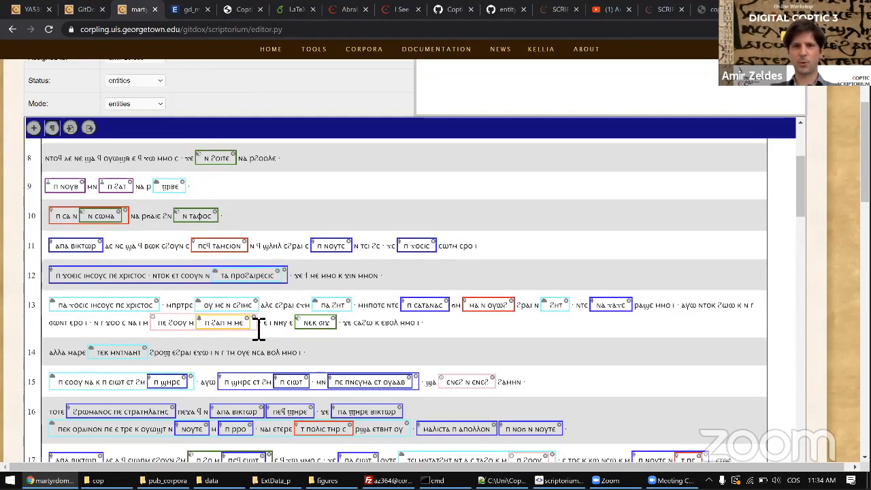
{"action": "scroll", "coordinate": [259, 329], "scroll_direction": "down", "scroll_amount": 1}
{"action": "scroll", "coordinate": [408, 276], "scroll_direction": "down", "scroll_amount": 1}
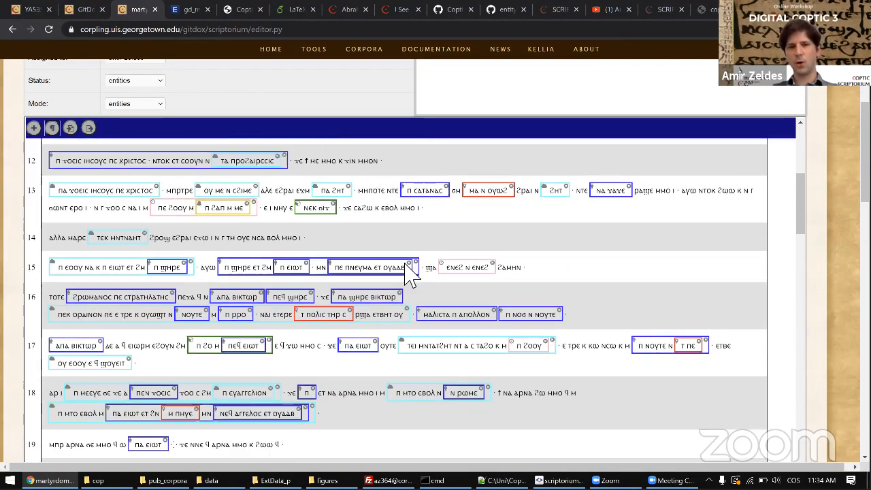
{"action": "scroll", "coordinate": [408, 275], "scroll_direction": "down", "scroll_amount": 1}
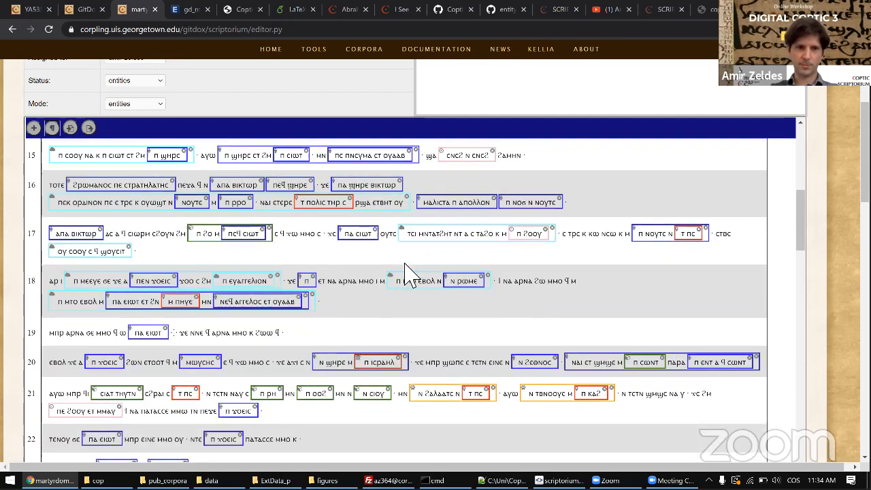
{"action": "scroll", "coordinate": [238, 299], "scroll_direction": "down", "scroll_amount": 1}
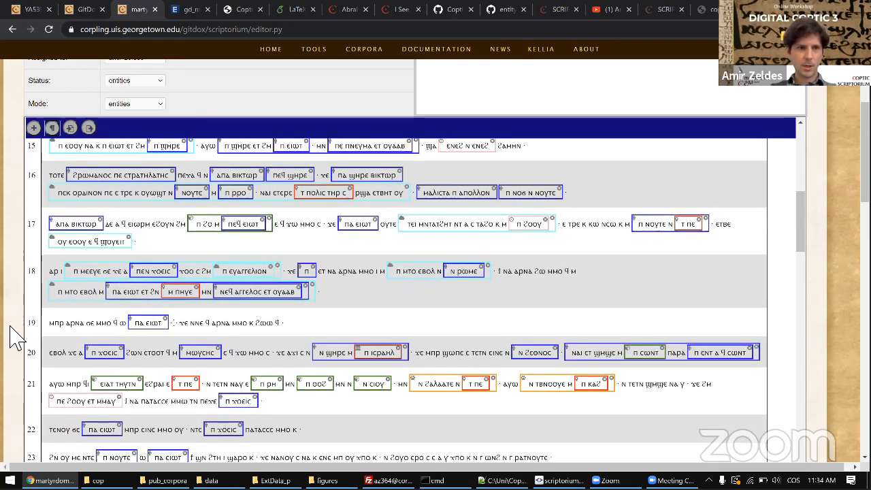
{"action": "scroll", "coordinate": [14, 337], "scroll_direction": "down", "scroll_amount": 1}
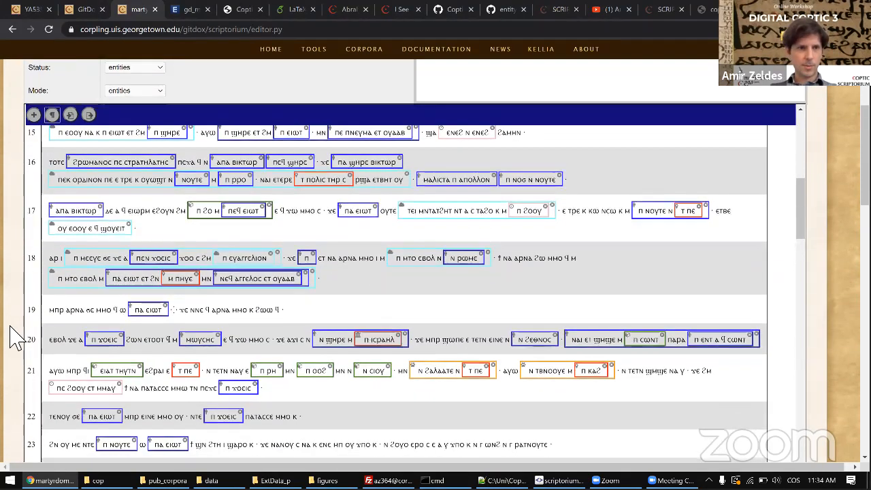
- Select the tokens ⲁⲣ and ⲓ at the start of sentence 18 and look up "ⲁⲣⲓ" in the document's EtherCalc spreadsheet, checking row 424
{"action": "double_click", "coordinate": [60, 259]}
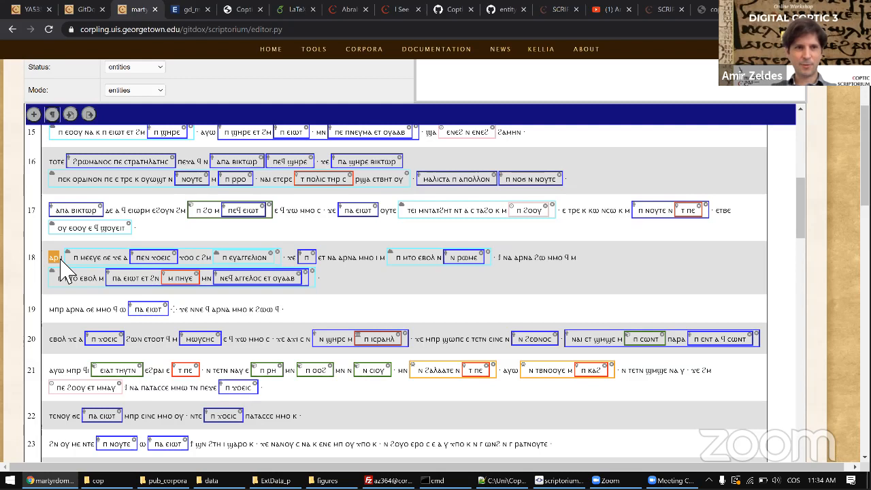
{"action": "left_click", "coordinate": [69, 261]}
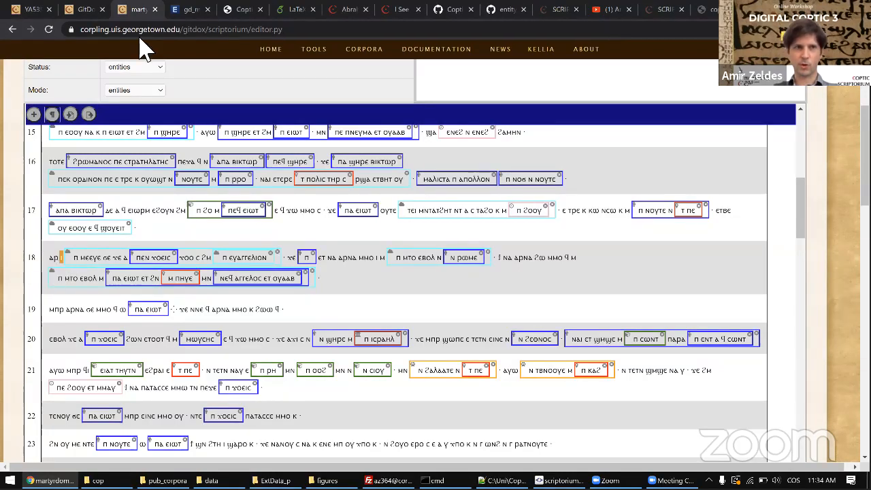
{"action": "left_click", "coordinate": [183, 10]}
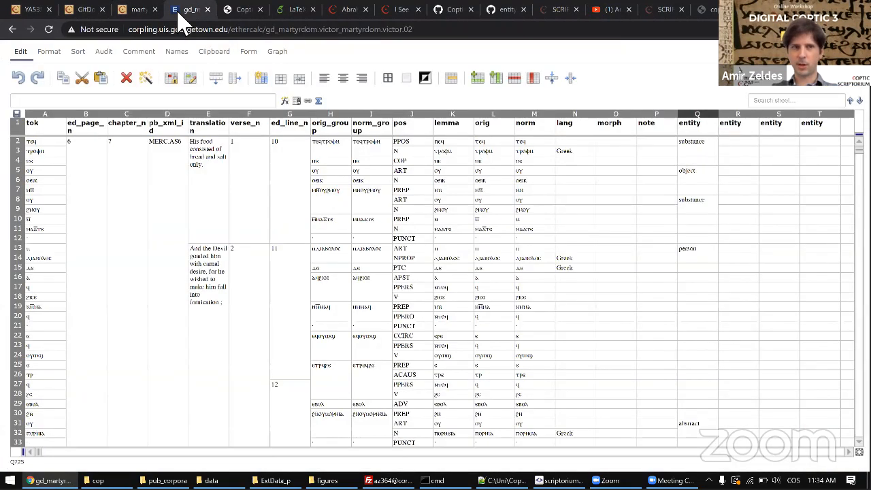
{"action": "left_click", "coordinate": [762, 102]}
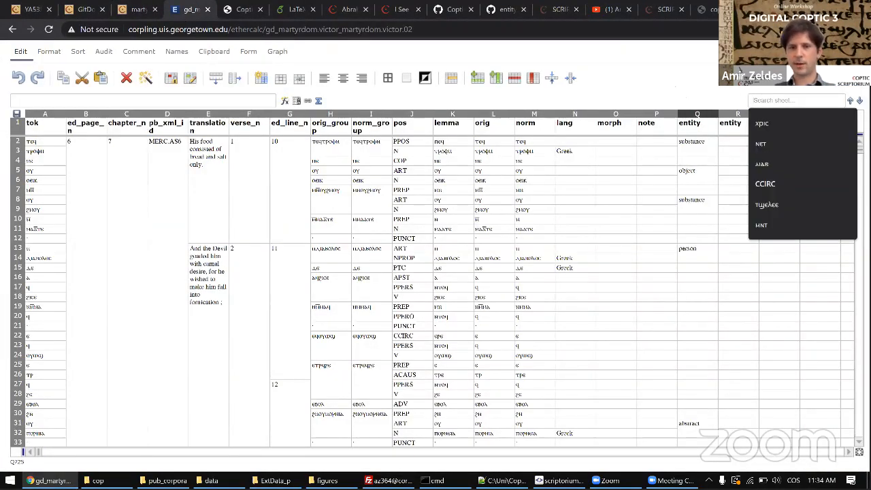
{"action": "key", "text": "Down"}
{"action": "type", "text": "ⲁⲣⲓ"}
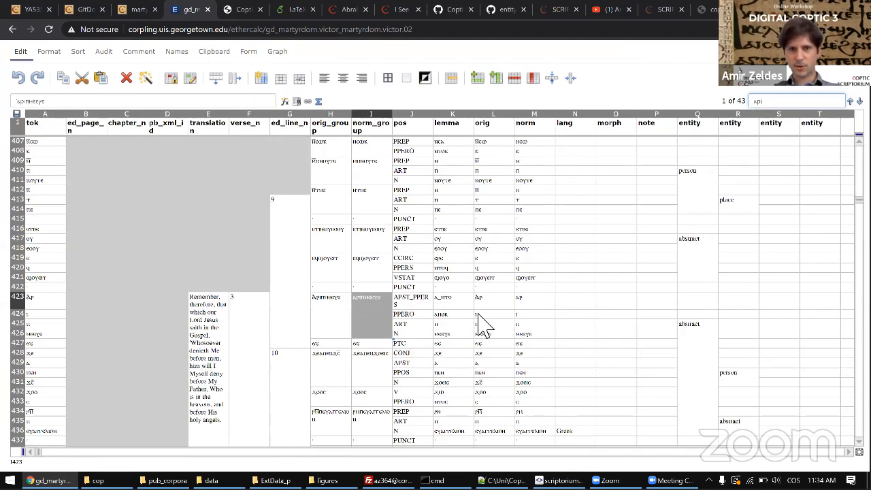
{"action": "left_click", "coordinate": [480, 315]}
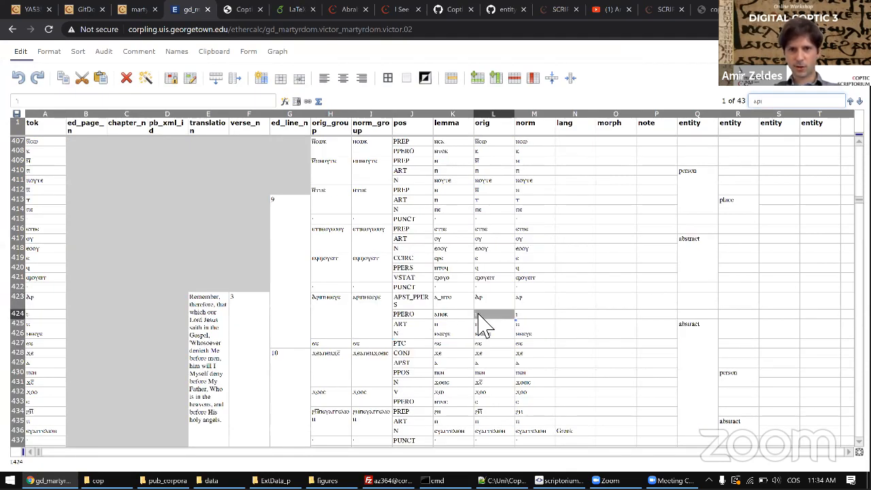
{"action": "left_click", "coordinate": [574, 315]}
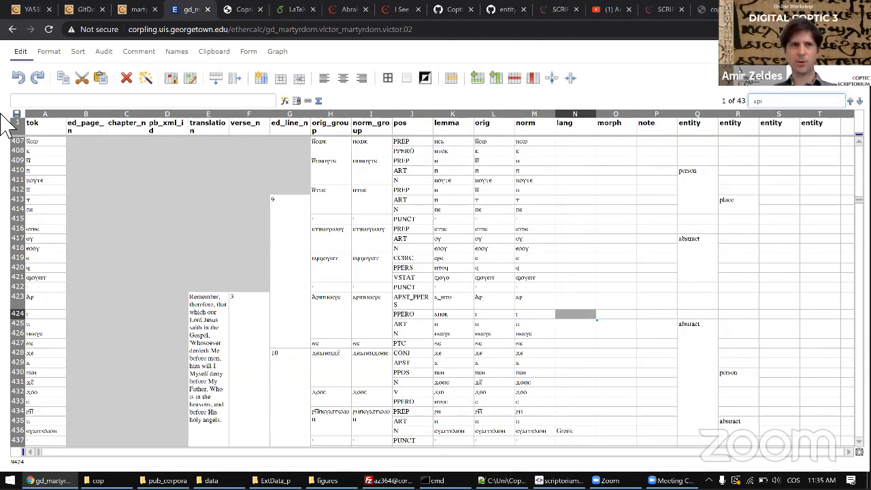
- Return to the martyrdom.victor.02 entity editor and review sentences 18 to 27 down to the save and commit controls
{"action": "left_click", "coordinate": [134, 9]}
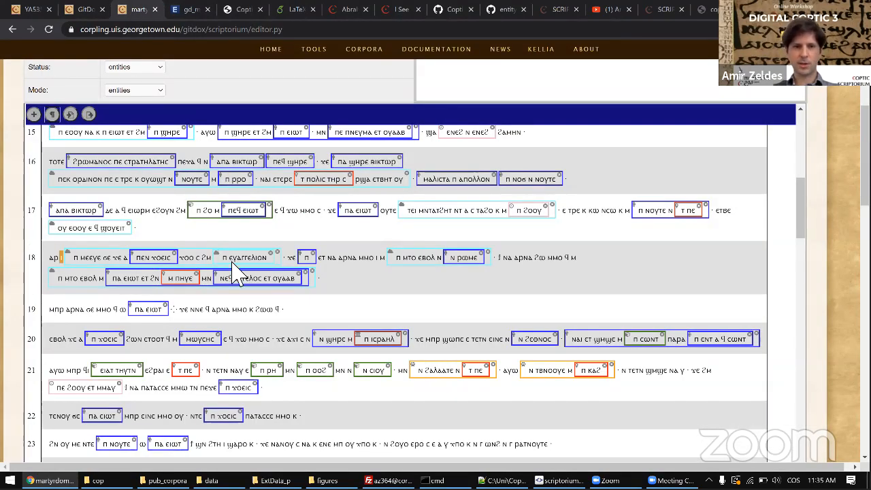
{"action": "scroll", "coordinate": [235, 272], "scroll_direction": "down", "scroll_amount": 1}
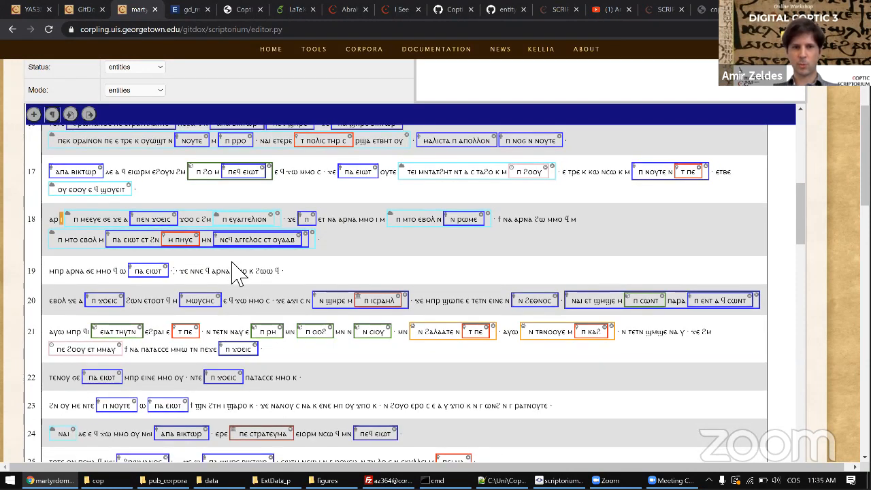
{"action": "scroll", "coordinate": [234, 273], "scroll_direction": "down", "scroll_amount": 1}
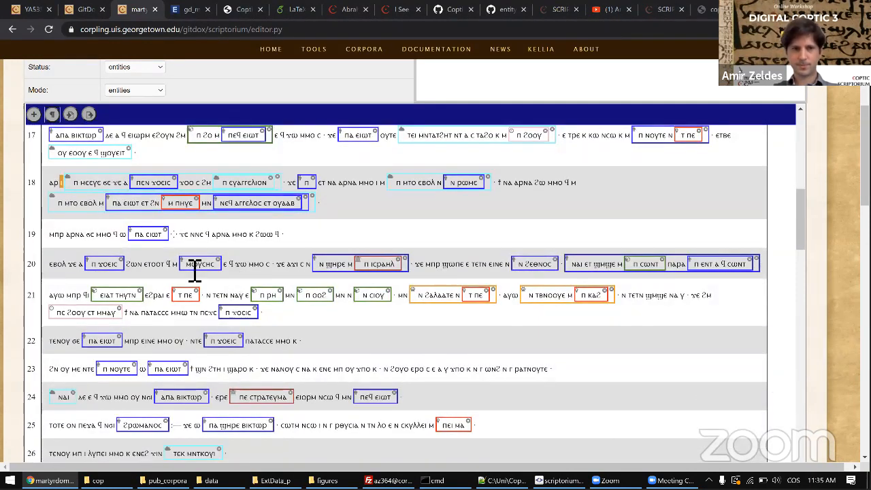
{"action": "scroll", "coordinate": [51, 326], "scroll_direction": "down", "scroll_amount": 6}
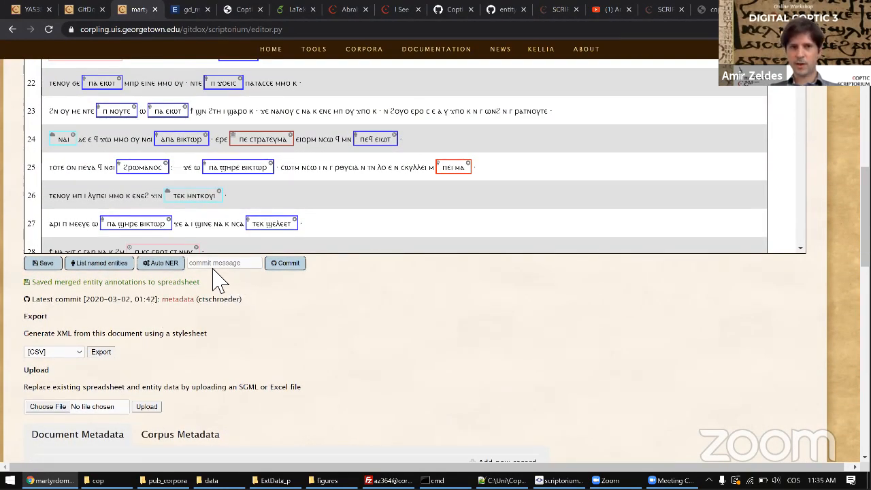
- Switch to the EtherCalc spreadsheet and inspect the entity annotations stored in columns Q to T around rows 411 to 417
{"action": "left_click", "coordinate": [188, 18]}
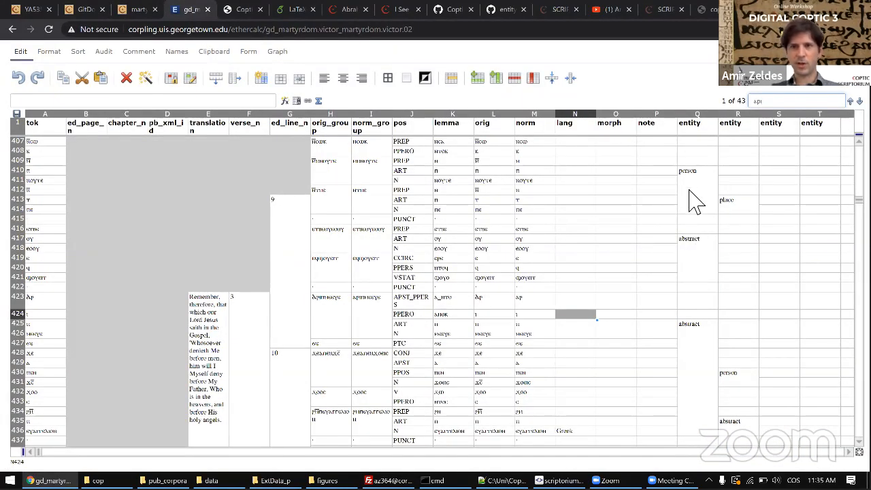
{"action": "left_click", "coordinate": [713, 200]}
{"action": "left_click", "coordinate": [725, 204]}
{"action": "left_click", "coordinate": [696, 266]}
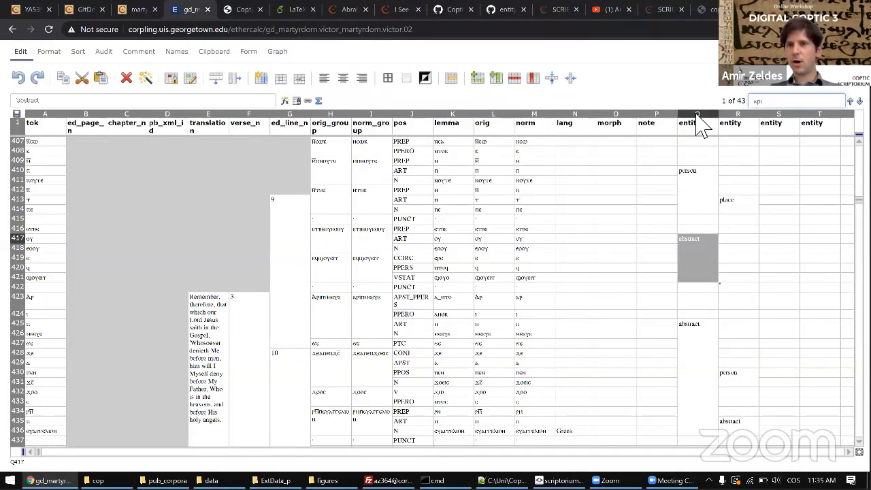
{"action": "left_click_drag", "start_coordinate": [700, 124], "coordinate": [808, 126]}
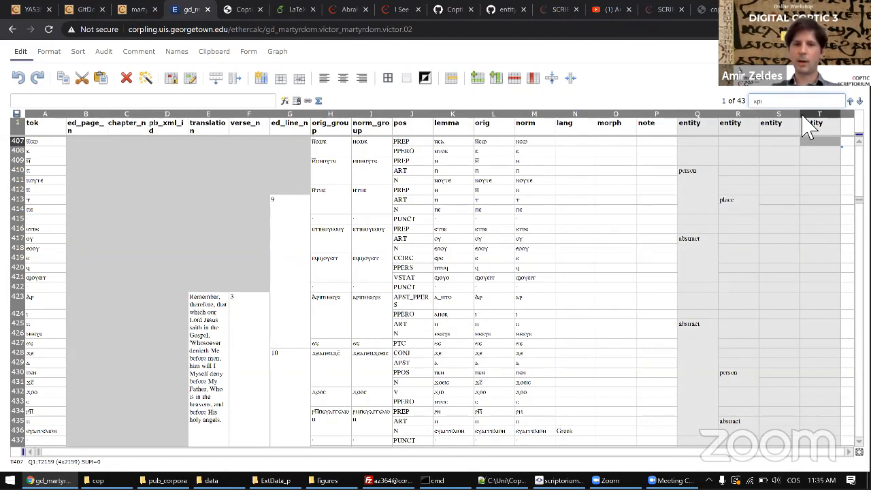
{"action": "left_click", "coordinate": [728, 179]}
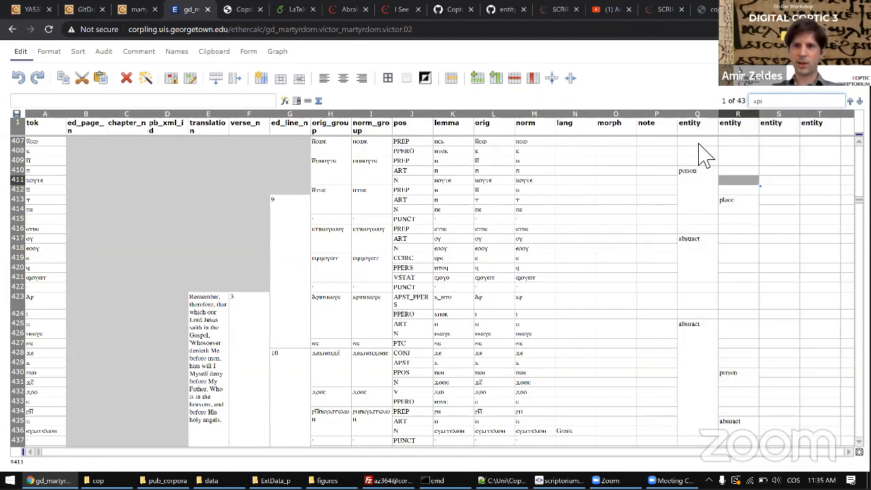
- Switch to the YA535 document in GitDox and review its entity annotations throughout the text
{"action": "left_click", "coordinate": [26, 11]}
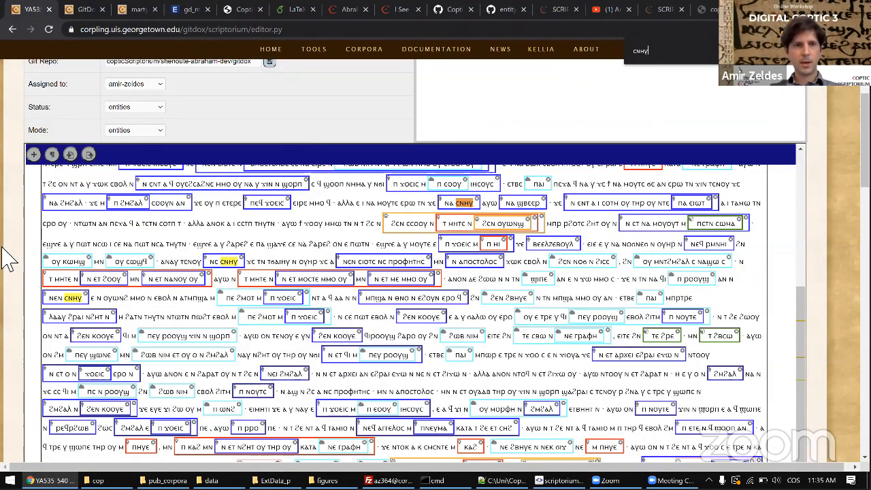
{"action": "scroll", "coordinate": [7, 259], "scroll_direction": "down", "scroll_amount": 1}
{"action": "scroll", "coordinate": [7, 258], "scroll_direction": "down", "scroll_amount": 2}
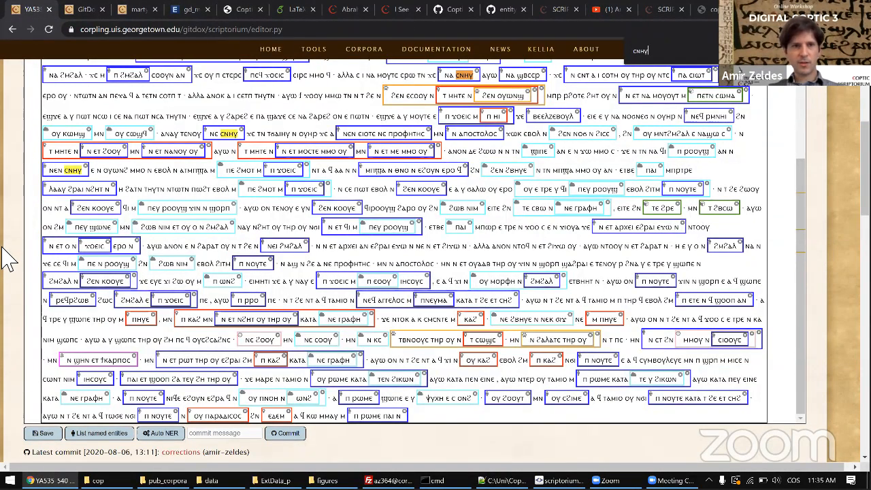
{"action": "scroll", "coordinate": [7, 259], "scroll_direction": "down", "scroll_amount": 2}
{"action": "scroll", "coordinate": [7, 258], "scroll_direction": "up", "scroll_amount": 2}
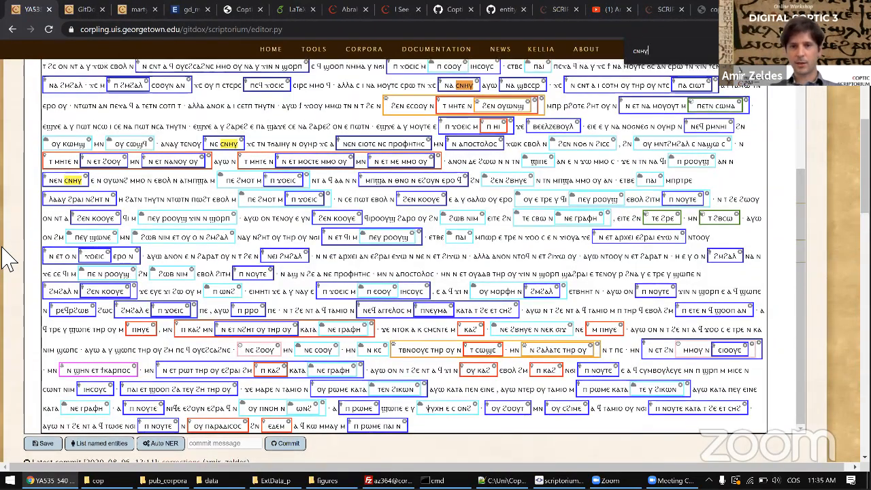
{"action": "scroll", "coordinate": [214, 252], "scroll_direction": "up", "scroll_amount": 3}
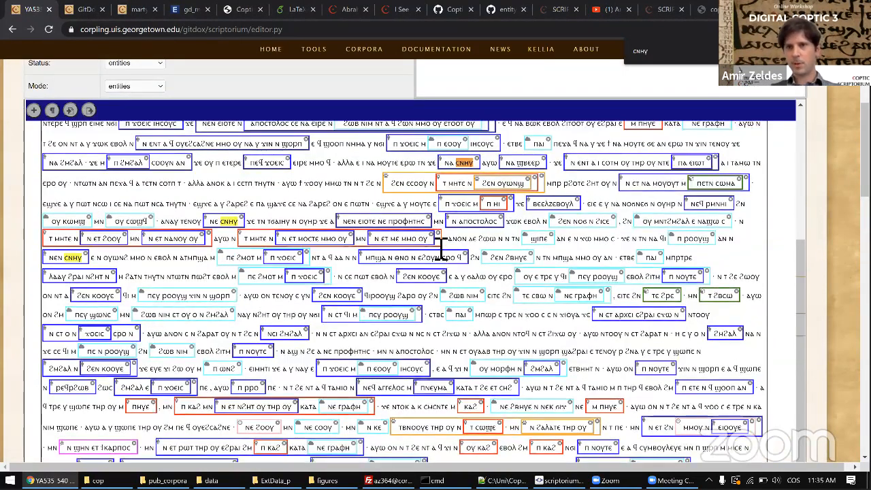
{"action": "scroll", "coordinate": [441, 249], "scroll_direction": "up", "scroll_amount": 2}
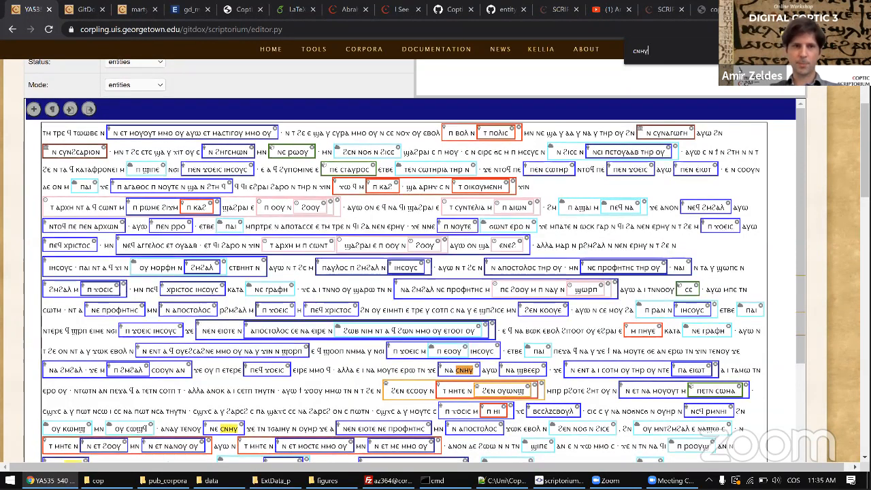
{"action": "scroll", "coordinate": [435, 258], "scroll_direction": "down", "scroll_amount": 1}
{"action": "scroll", "coordinate": [194, 309], "scroll_direction": "down", "scroll_amount": 3}
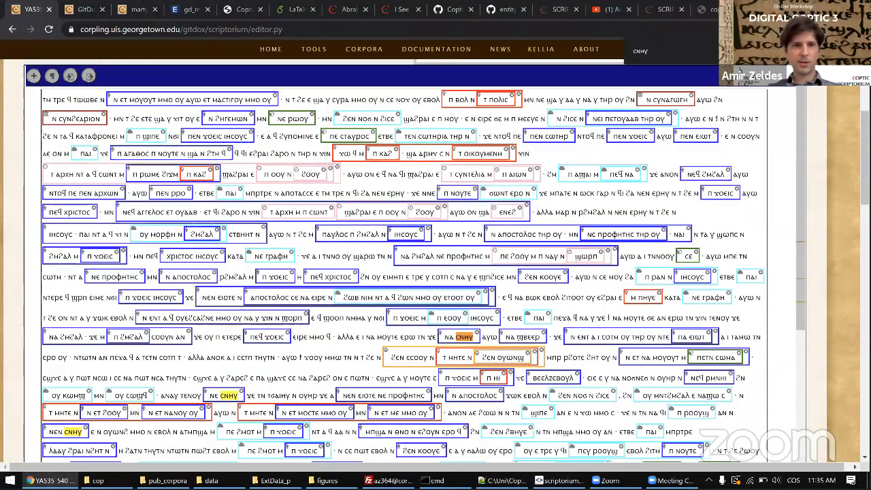
{"action": "scroll", "coordinate": [136, 340], "scroll_direction": "down", "scroll_amount": 1}
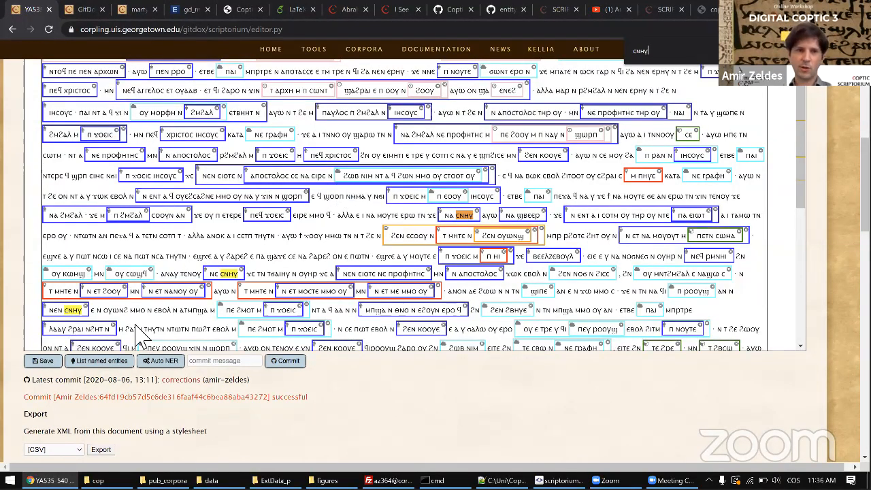
- List the YA535 document's named entities and review the identities linked to its person and place entities
{"action": "left_click", "coordinate": [112, 364]}
{"action": "scroll", "coordinate": [6, 401], "scroll_direction": "down", "scroll_amount": 1}
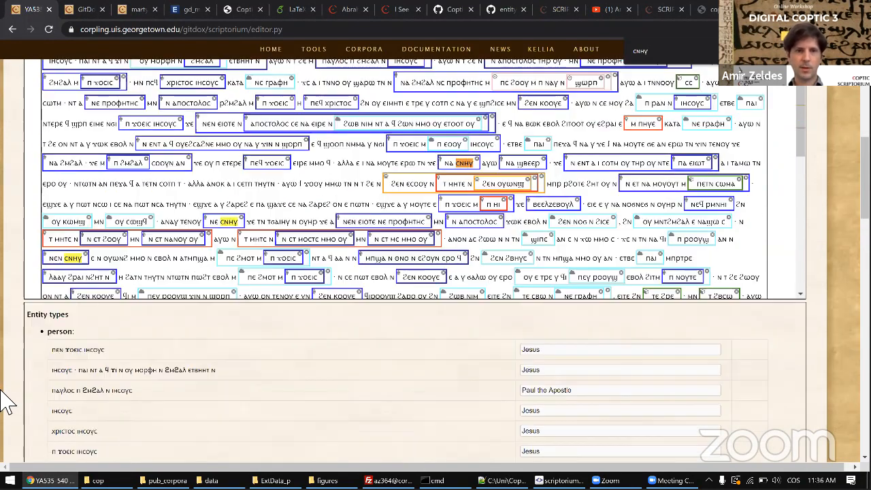
{"action": "scroll", "coordinate": [7, 402], "scroll_direction": "down", "scroll_amount": 1}
{"action": "scroll", "coordinate": [7, 402], "scroll_direction": "down", "scroll_amount": 2}
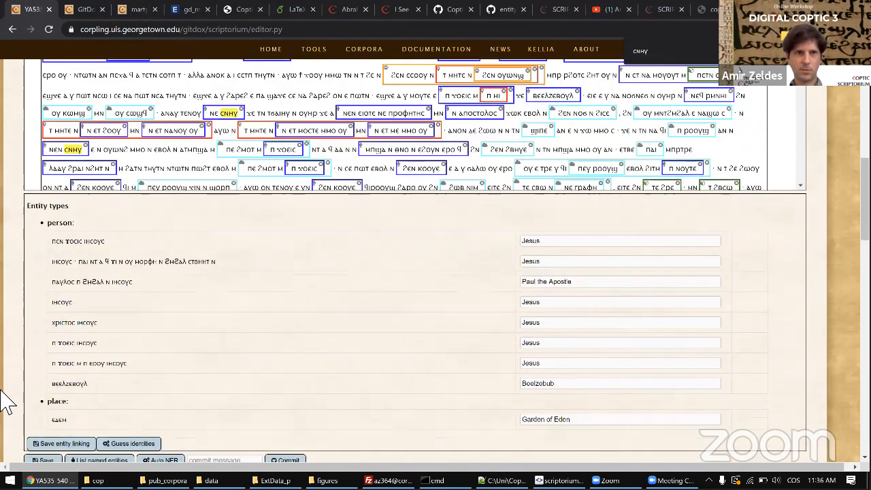
{"action": "scroll", "coordinate": [6, 401], "scroll_direction": "up", "scroll_amount": 4}
{"action": "scroll", "coordinate": [7, 401], "scroll_direction": "down", "scroll_amount": 1}
{"action": "scroll", "coordinate": [7, 402], "scroll_direction": "up", "scroll_amount": 1}
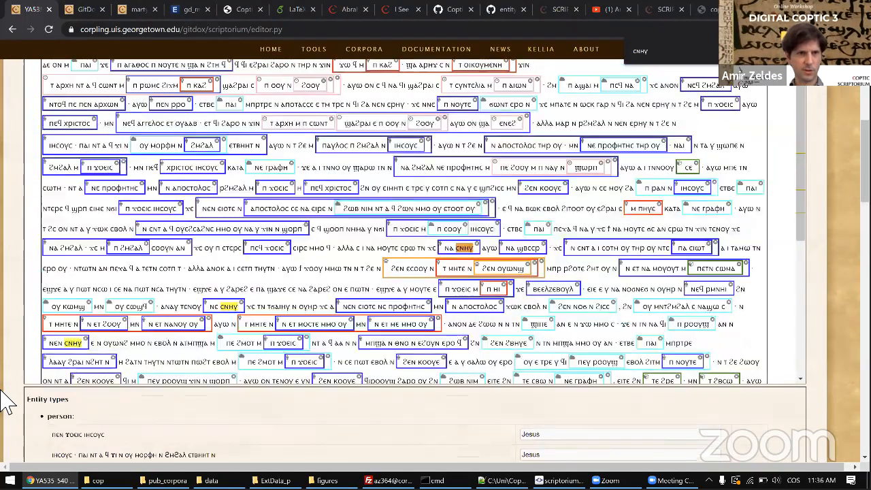
- Return to the martyrdom.victor.02 document, list its named entities, and review the abstract, organization and person entries awaiting identities
{"action": "scroll", "coordinate": [6, 401], "scroll_direction": "up", "scroll_amount": 4}
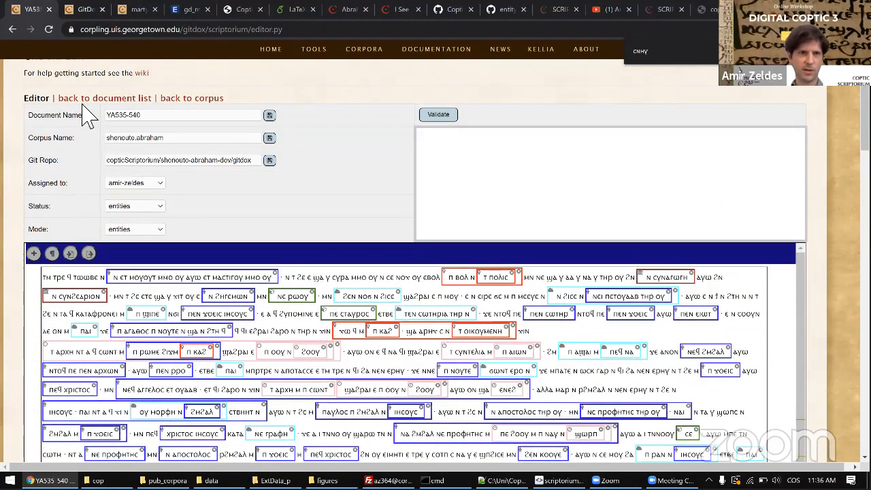
{"action": "left_click", "coordinate": [85, 10]}
{"action": "left_click", "coordinate": [139, 10]}
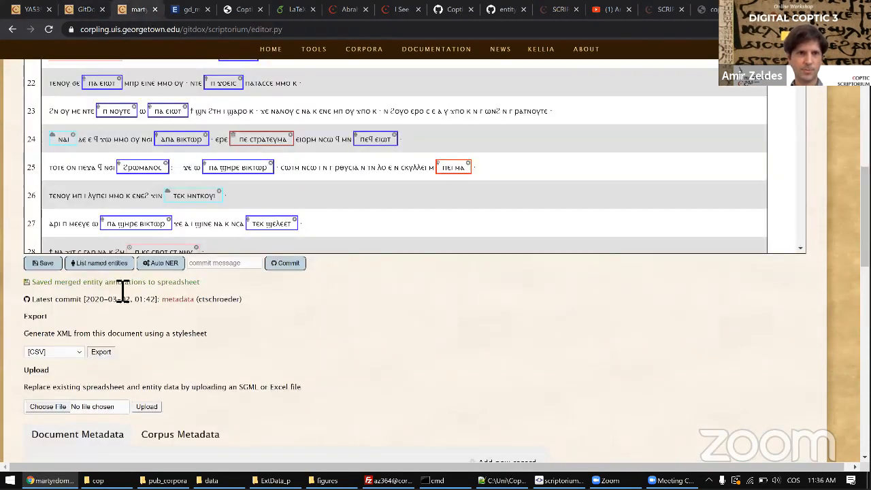
{"action": "left_click", "coordinate": [102, 269]}
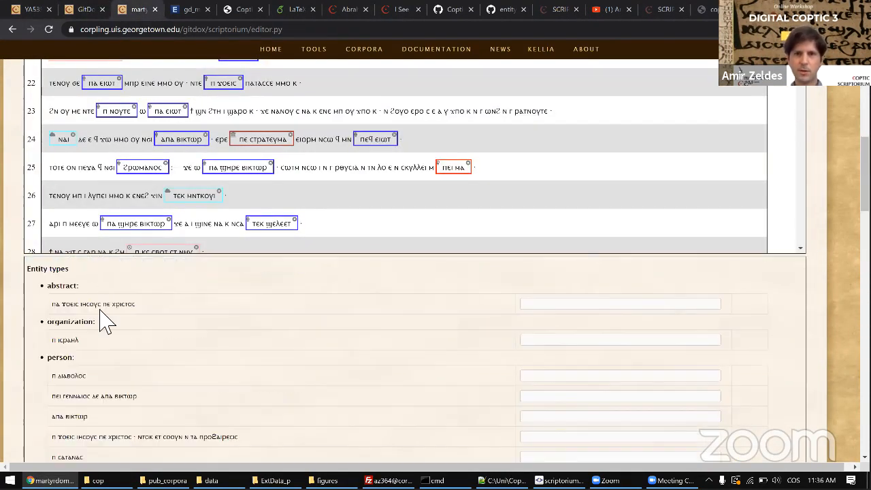
{"action": "scroll", "coordinate": [109, 325], "scroll_direction": "down", "scroll_amount": 2}
{"action": "scroll", "coordinate": [109, 320], "scroll_direction": "down", "scroll_amount": 5}
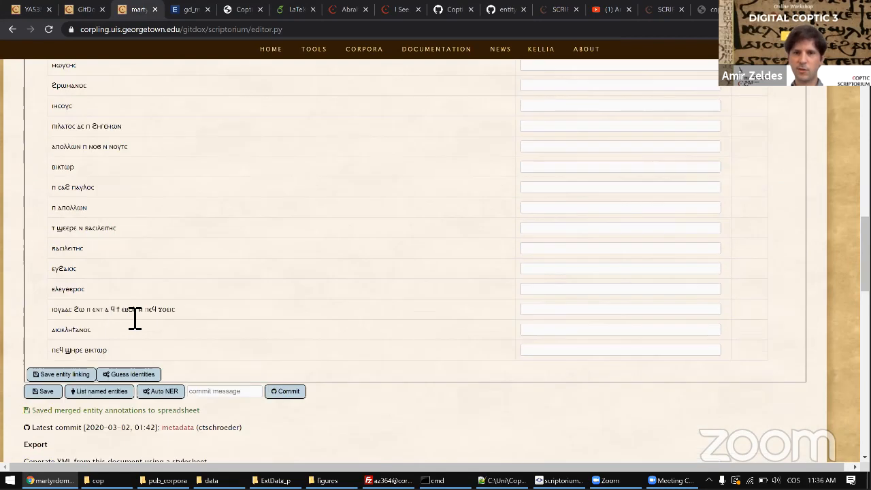
{"action": "scroll", "coordinate": [247, 321], "scroll_direction": "up", "scroll_amount": 5}
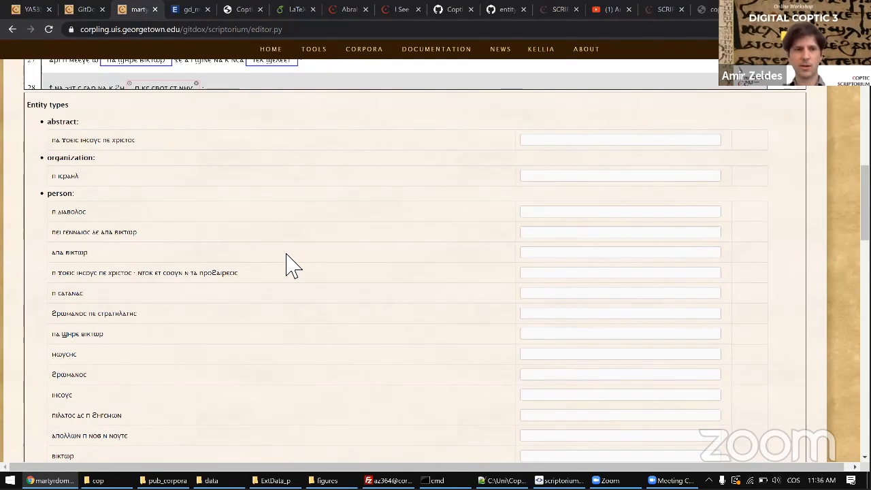
{"action": "scroll", "coordinate": [289, 266], "scroll_direction": "down", "scroll_amount": 5}
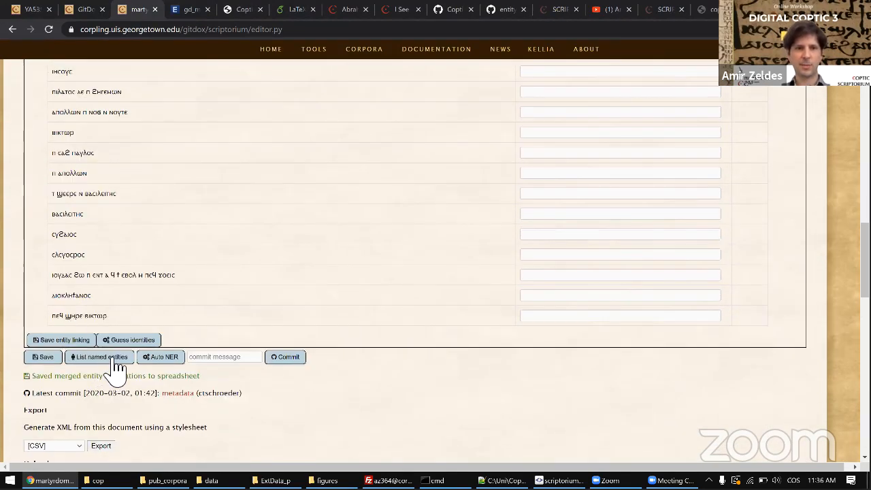
{"action": "scroll", "coordinate": [326, 246], "scroll_direction": "up", "scroll_amount": 10}
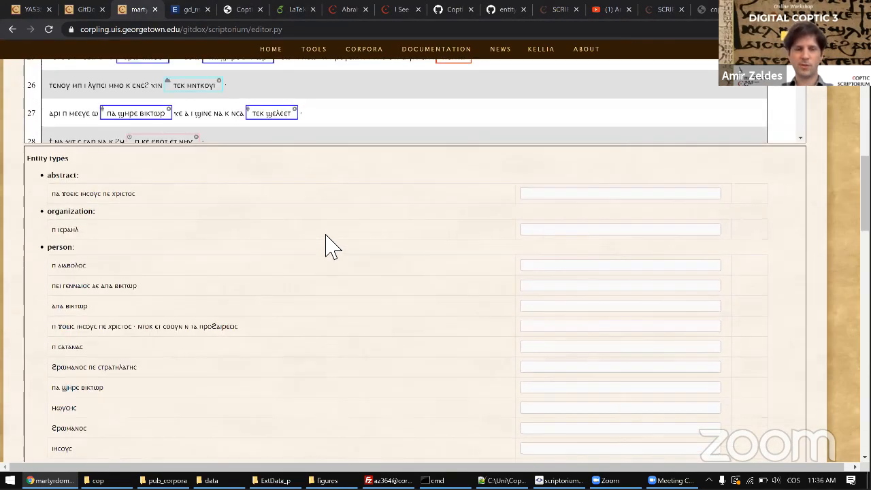
{"action": "scroll", "coordinate": [84, 266], "scroll_direction": "down", "scroll_amount": 5}
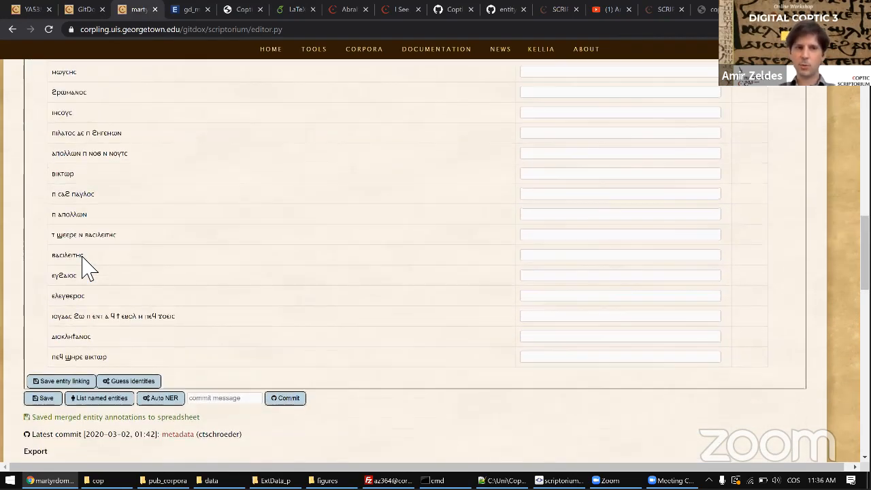
{"action": "scroll", "coordinate": [84, 265], "scroll_direction": "up", "scroll_amount": 10}
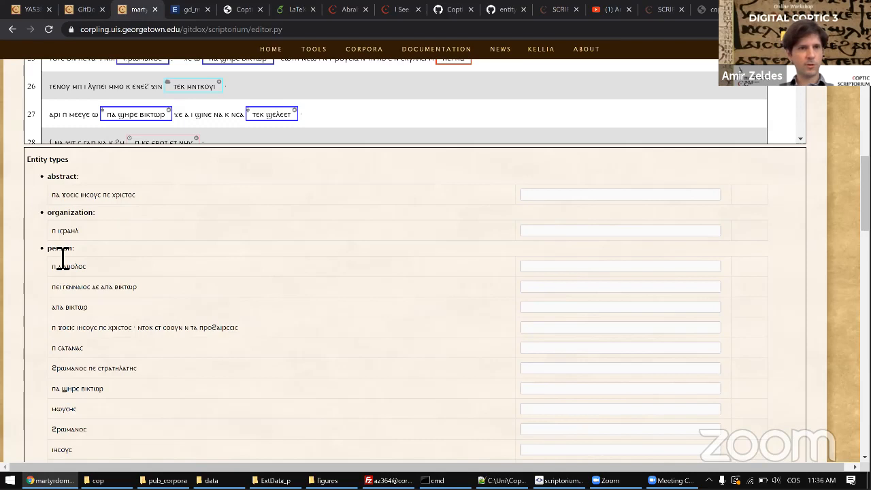
- Find ⲭⲣⲓⲥⲧⲟⲥ from the abstract entry in the annotated text and change that sentence 13 entity's type to person
{"action": "double_click", "coordinate": [68, 177]}
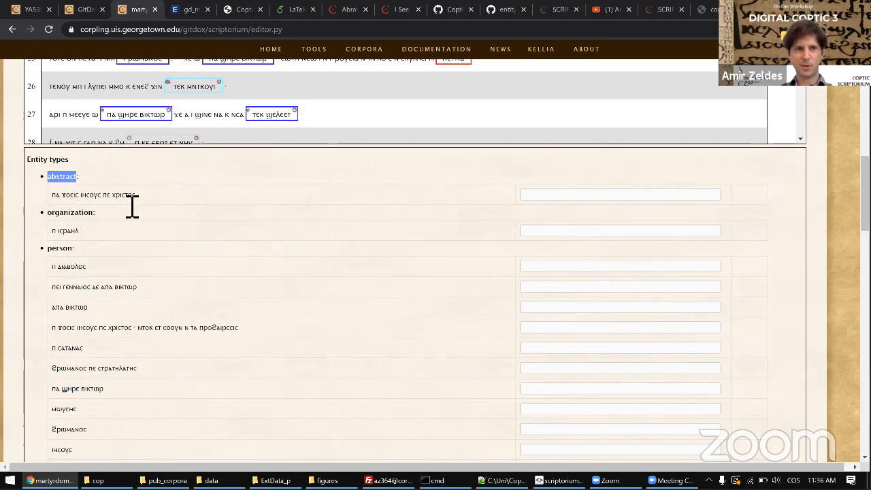
{"action": "left_click_drag", "start_coordinate": [136, 201], "coordinate": [114, 205]}
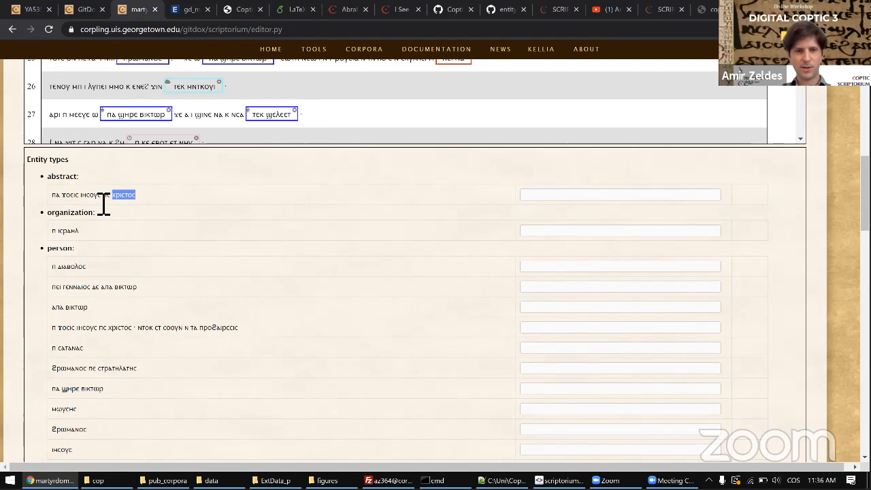
{"action": "key", "text": "ctrl+f"}
{"action": "key", "text": "Return"}
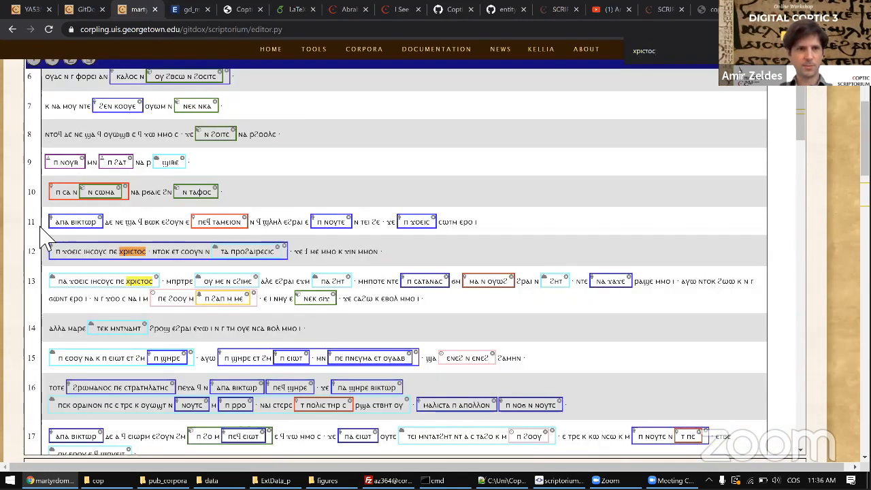
{"action": "left_click", "coordinate": [53, 279]}
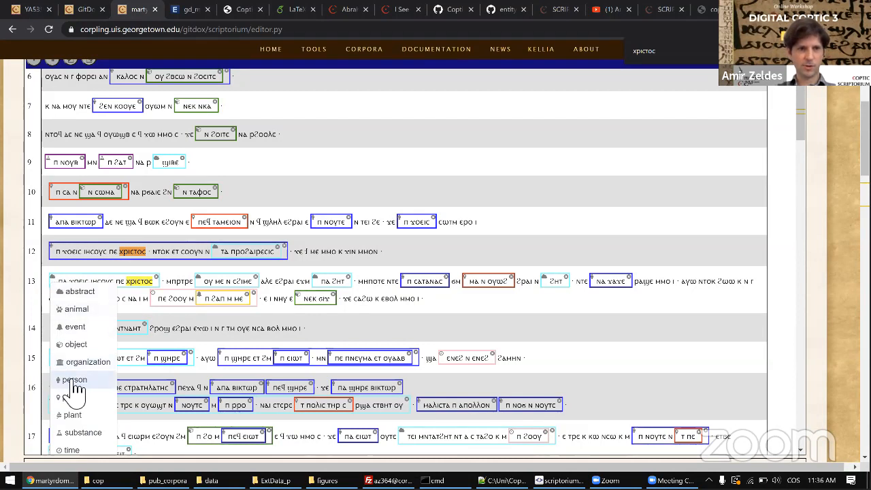
{"action": "left_click", "coordinate": [72, 380]}
- Examine the person entries in the named entity list, including the long ⲭⲣⲓⲥⲧⲟⲥ span, for wrong boundaries or non-name words
{"action": "scroll", "coordinate": [25, 350], "scroll_direction": "down", "scroll_amount": 15}
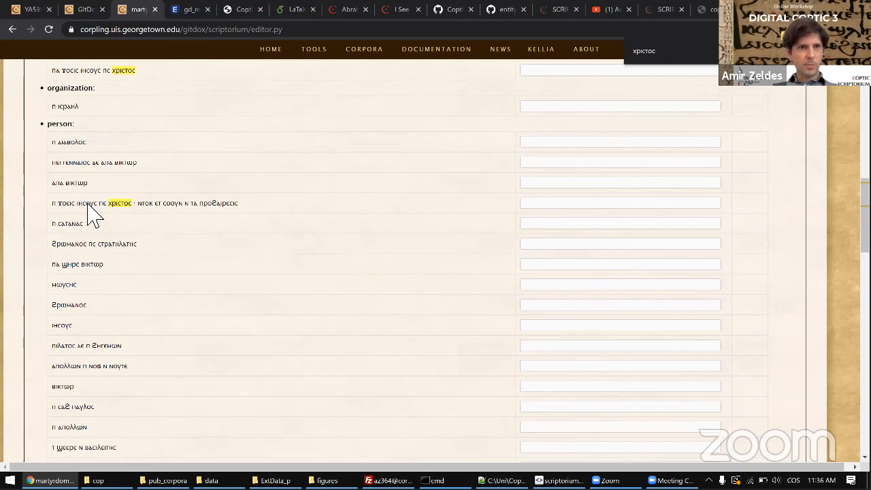
{"action": "scroll", "coordinate": [85, 190], "scroll_direction": "up", "scroll_amount": 1}
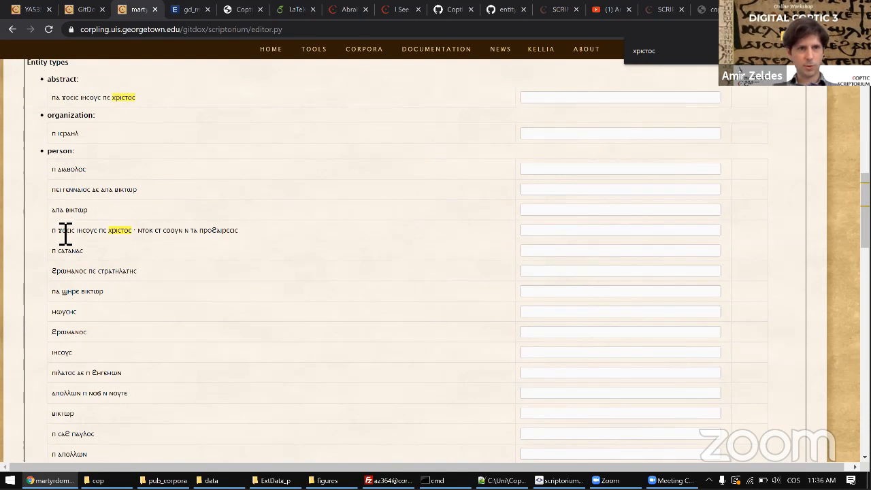
{"action": "double_click", "coordinate": [96, 190]}
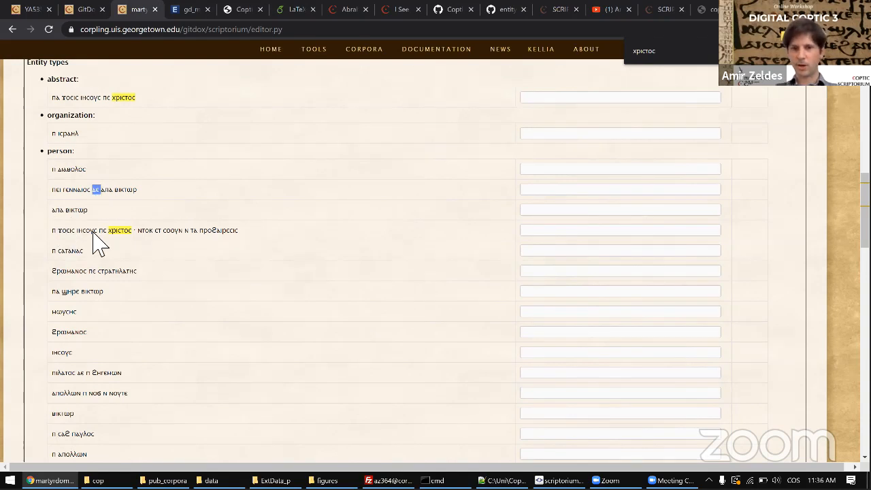
{"action": "scroll", "coordinate": [95, 242], "scroll_direction": "down", "scroll_amount": 1}
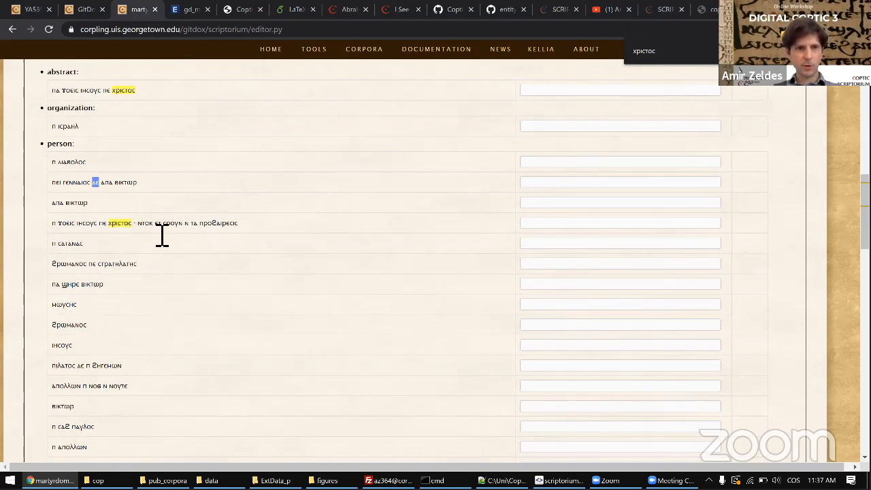
{"action": "triple_click", "coordinate": [224, 224]}
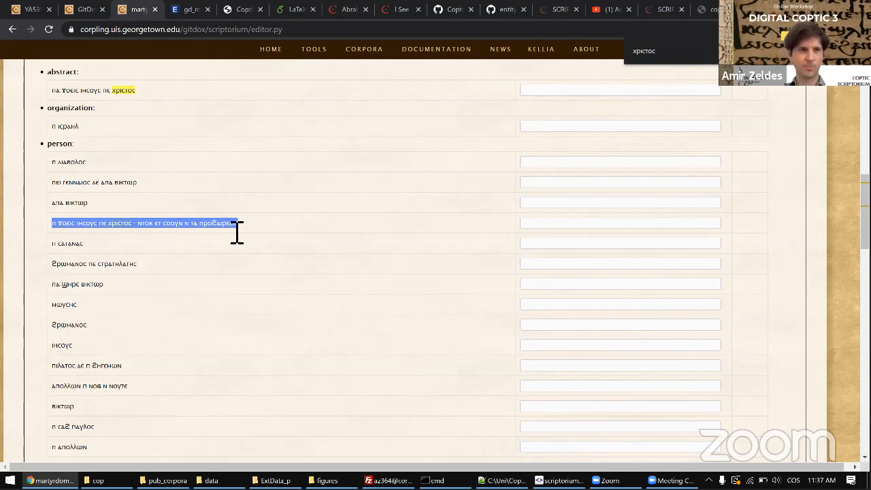
{"action": "scroll", "coordinate": [235, 232], "scroll_direction": "down", "scroll_amount": 1}
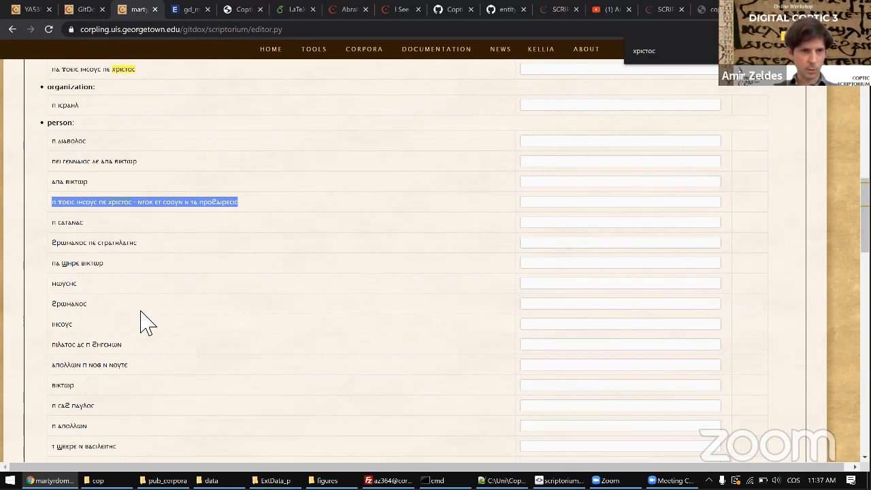
{"action": "scroll", "coordinate": [141, 323], "scroll_direction": "down", "scroll_amount": 3}
{"action": "scroll", "coordinate": [141, 322], "scroll_direction": "down", "scroll_amount": 1}
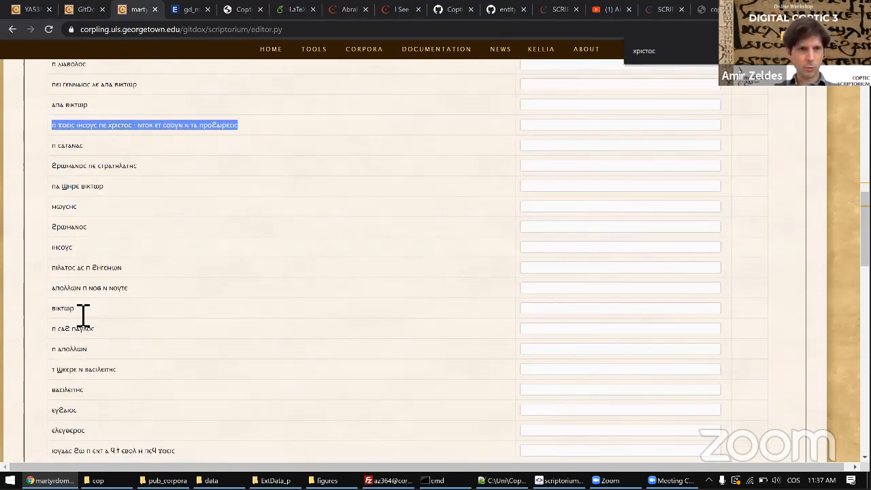
{"action": "scroll", "coordinate": [134, 352], "scroll_direction": "down", "scroll_amount": 1}
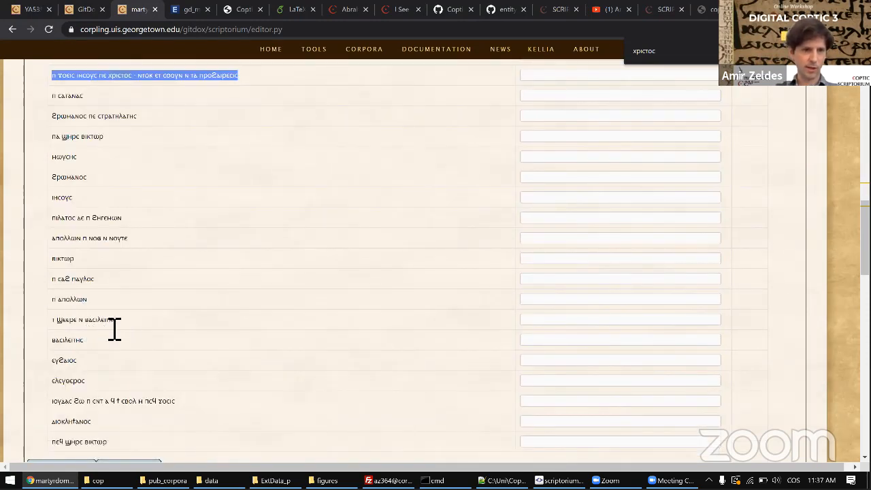
- Find ⲃⲁⲥⲓⲗⲉⲓⲧⲏⲥ in sentence 60 and annotate it as a person entity nested inside the ⲧ ϣⲉⲉⲣⲉ ⲛ ⲃⲁⲥⲓⲗⲉⲓⲧⲏⲥ span
{"action": "left_click", "coordinate": [73, 344]}
{"action": "double_click", "coordinate": [68, 340]}
{"action": "double_click", "coordinate": [84, 323]}
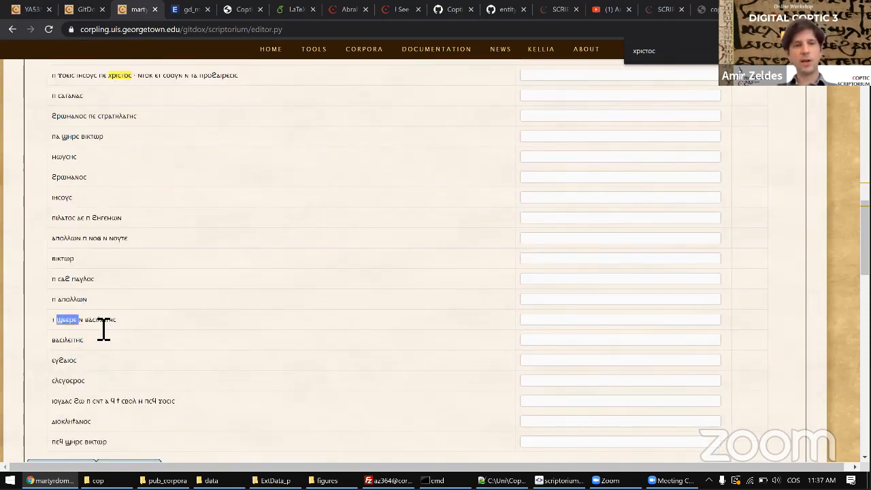
{"action": "double_click", "coordinate": [107, 324]}
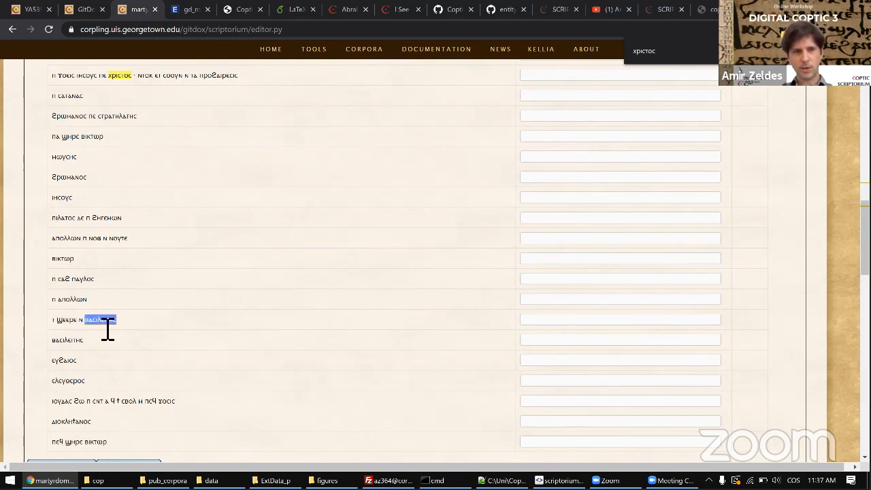
{"action": "key", "text": "ctrl+f"}
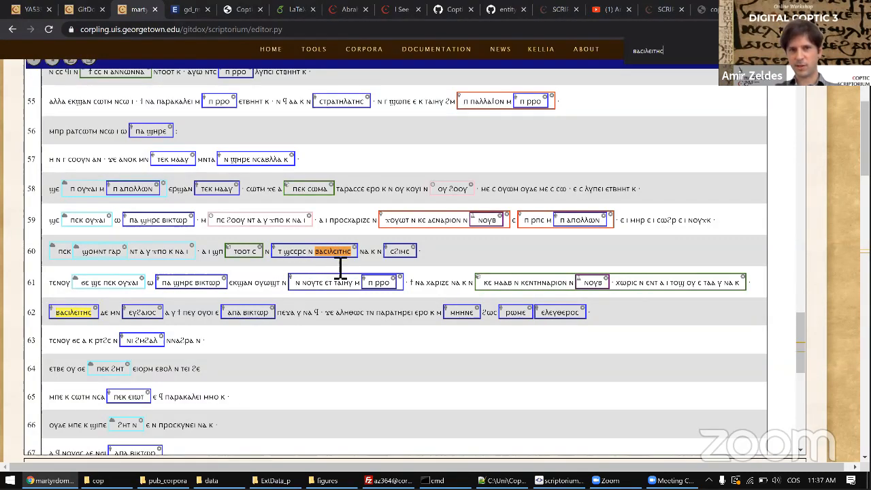
{"action": "left_click", "coordinate": [327, 254]}
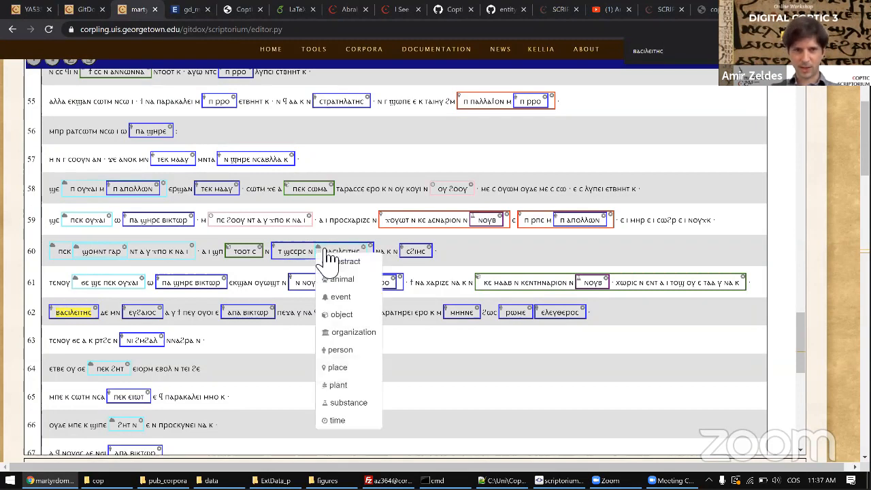
{"action": "left_click", "coordinate": [341, 351]}
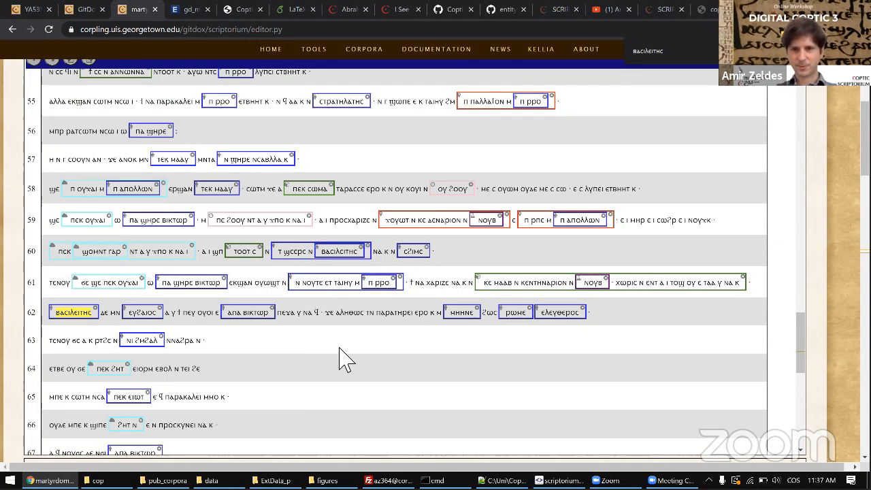
- Look up the listed person entry ⲉⲗⲉⲩⲑⲉⲣⲟⲥ in the document's annotated text
{"action": "scroll", "coordinate": [340, 357], "scroll_direction": "down", "scroll_amount": 10}
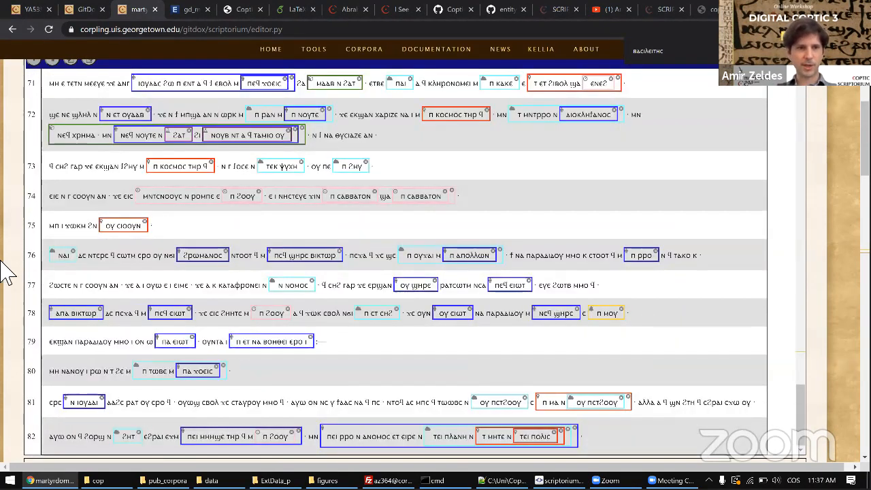
{"action": "scroll", "coordinate": [7, 272], "scroll_direction": "down", "scroll_amount": 5}
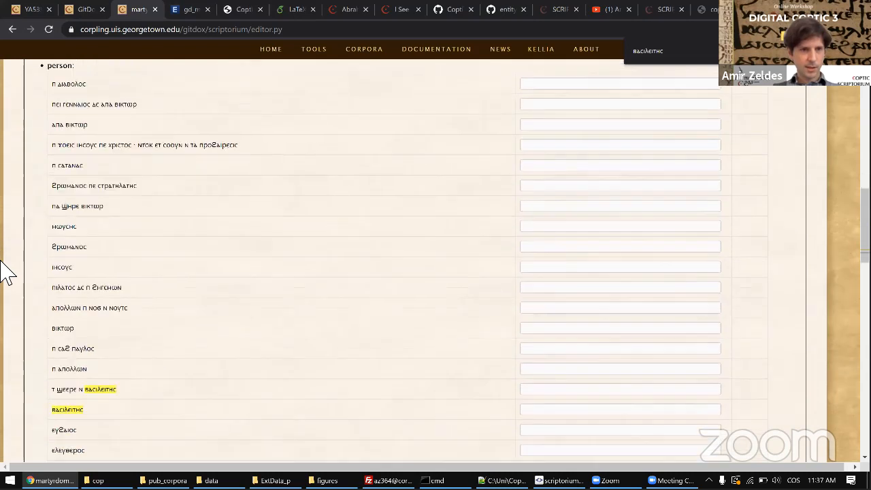
{"action": "scroll", "coordinate": [7, 272], "scroll_direction": "down", "scroll_amount": 3}
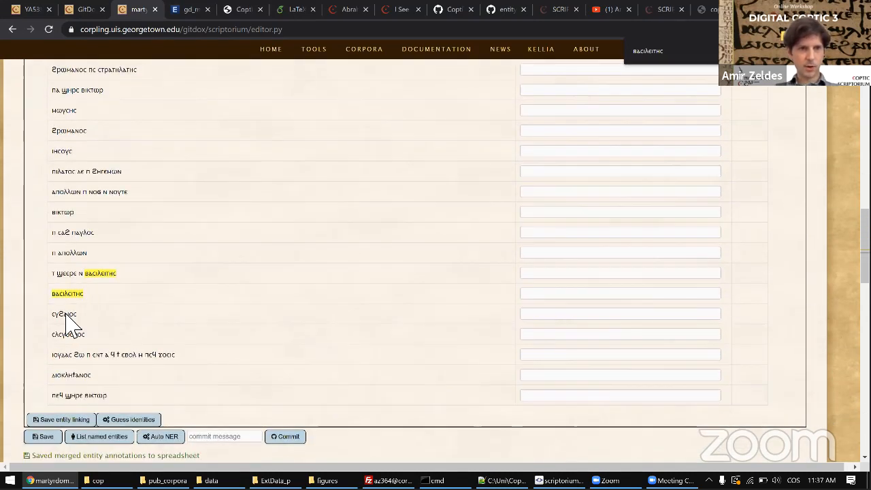
{"action": "double_click", "coordinate": [73, 343]}
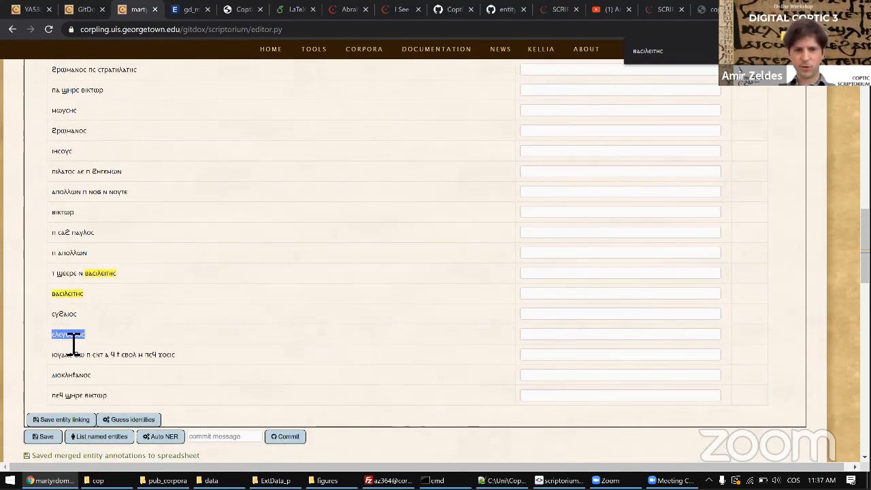
{"action": "key", "text": "ctrl+c"}
{"action": "key", "text": "ctrl+f"}
{"action": "key", "text": "ctrl+v"}
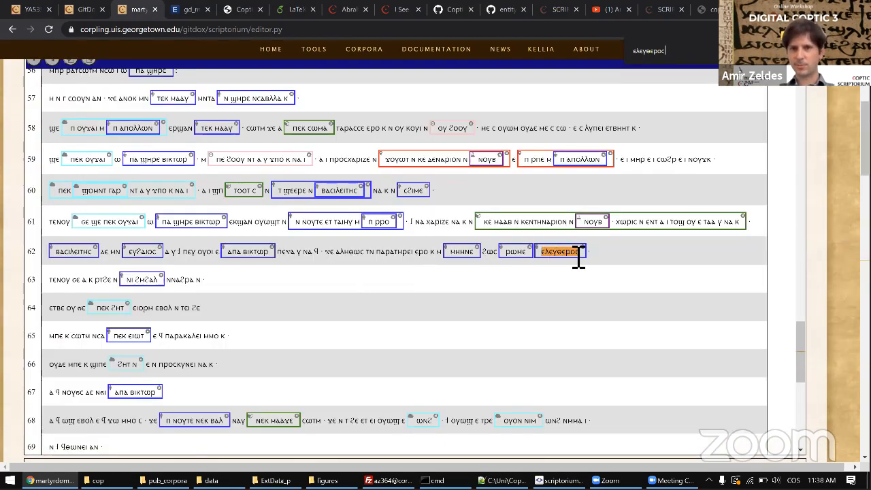
- In sentence 62, remove the entities on ⲉⲗⲉⲩⲑⲉⲣⲟⲥ and ⲙⲏⲛⲉ, and make ⲣⲱⲙⲉ ⲉⲗⲉⲩⲑⲉⲣⲟⲥ a single person entity
{"action": "left_click", "coordinate": [582, 248]}
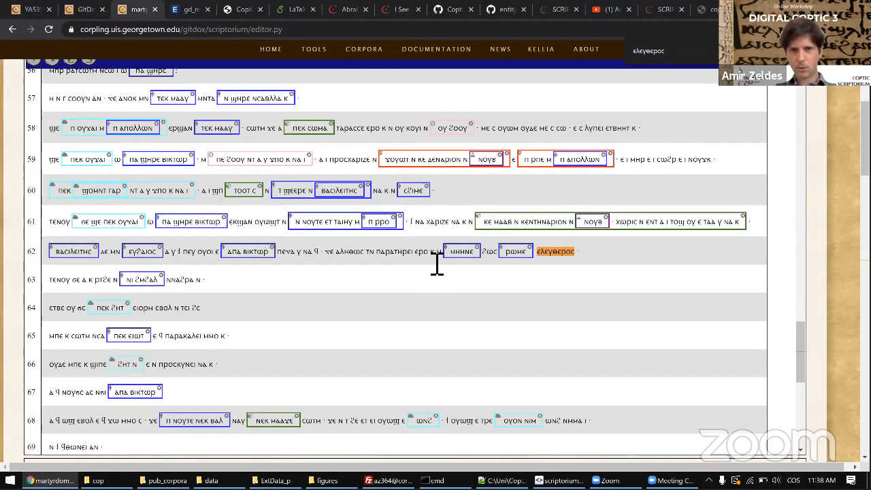
{"action": "left_click", "coordinate": [478, 247]}
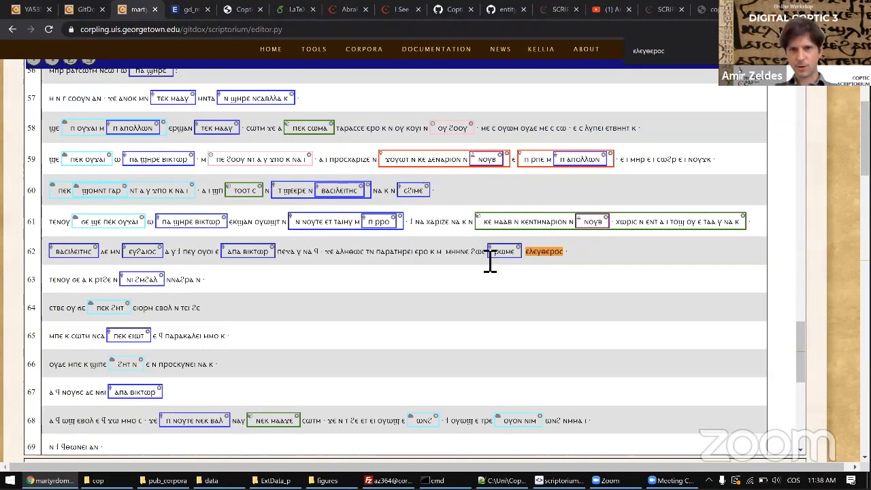
{"action": "left_click", "coordinate": [551, 259]}
{"action": "left_click", "coordinate": [554, 260]}
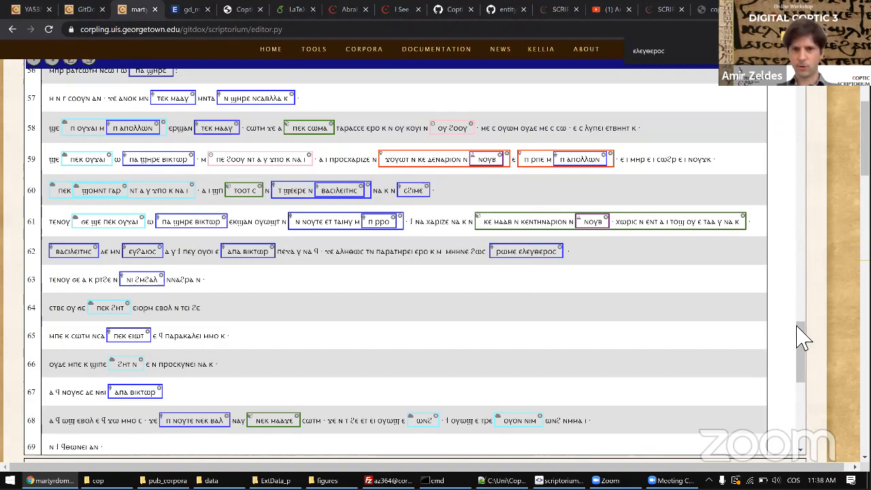
- Pick ⲉⲗⲉⲩⲑⲉⲣⲟⲥ from the named entity list and search for it in the EtherCalc spreadsheet of martyrdom.victor.02
{"action": "scroll", "coordinate": [436, 272], "scroll_direction": "down", "scroll_amount": 10}
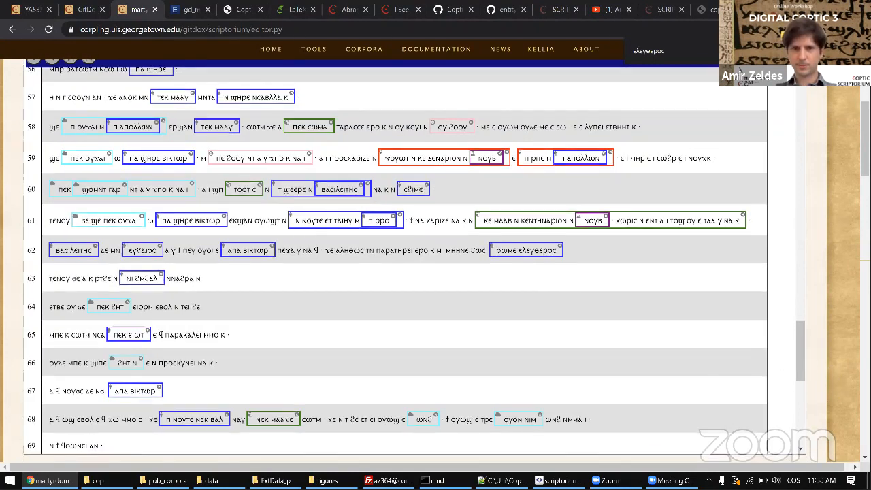
{"action": "scroll", "coordinate": [194, 370], "scroll_direction": "down", "scroll_amount": 5}
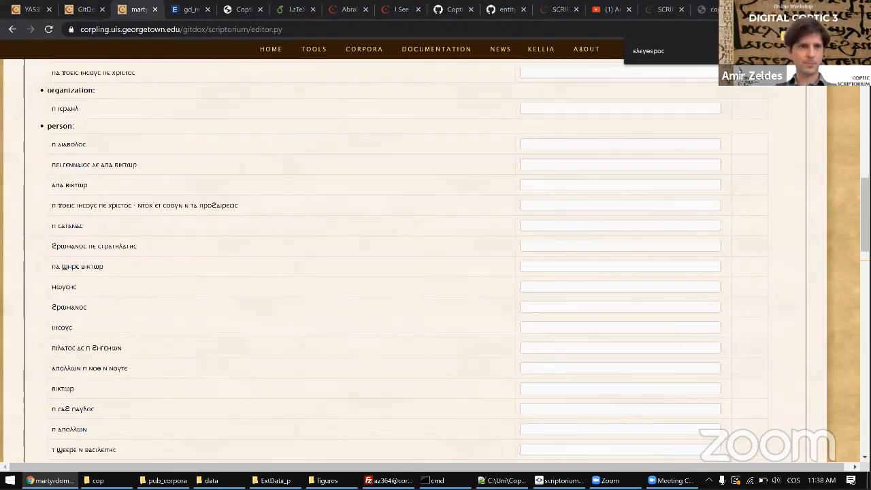
{"action": "double_click", "coordinate": [81, 324]}
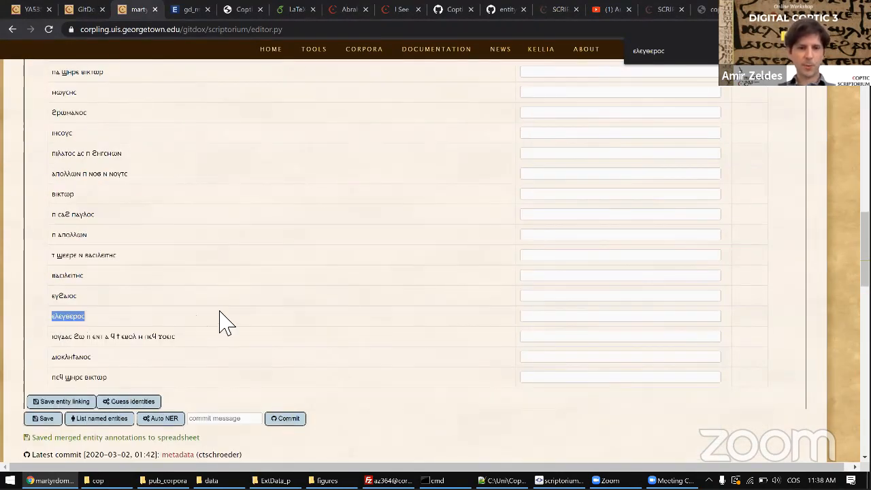
{"action": "left_click", "coordinate": [191, 14]}
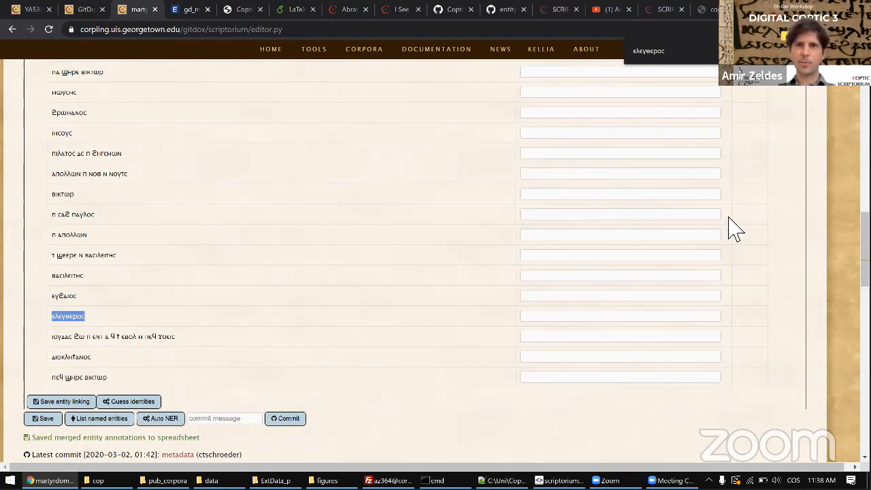
{"action": "key", "text": "ctrl+v"}
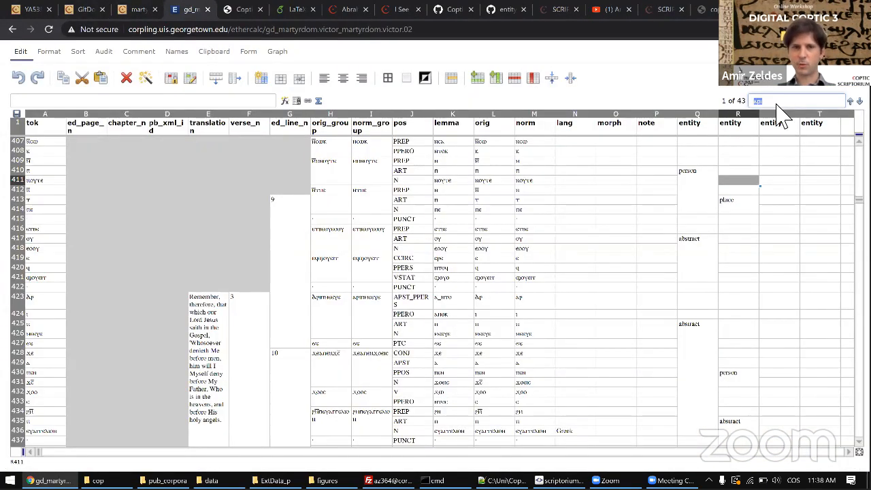
- Change the part-of-speech tag of ⲉⲗⲉⲩⲑⲉⲣⲟⲥ in cell J1613 to N
{"action": "left_click", "coordinate": [400, 400]}
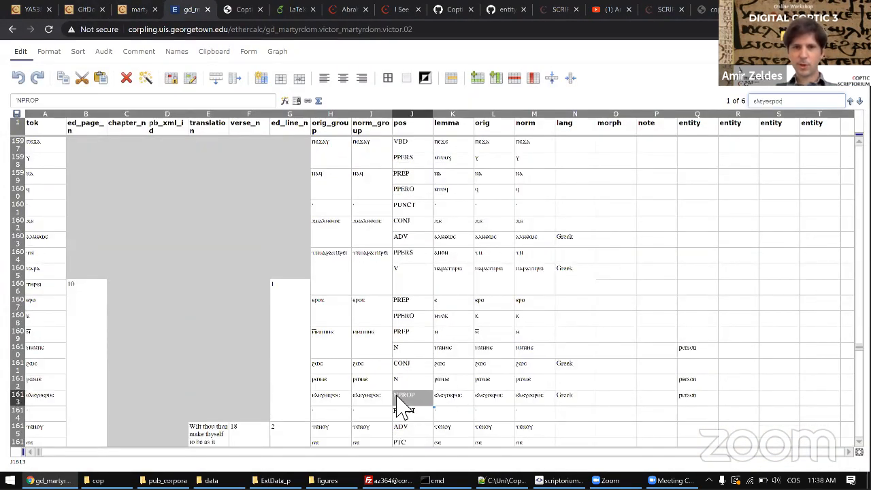
{"action": "left_click", "coordinate": [408, 402]}
{"action": "key", "text": "BackSpace"}
{"action": "key", "text": "BackSpace"}
{"action": "key", "text": "BackSpace"}
{"action": "key", "text": "BackSpace"}
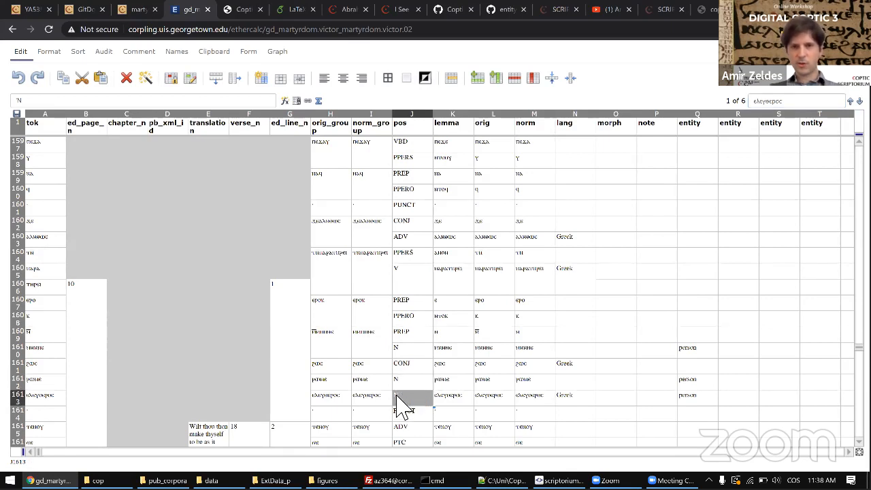
{"action": "key", "text": "Up"}
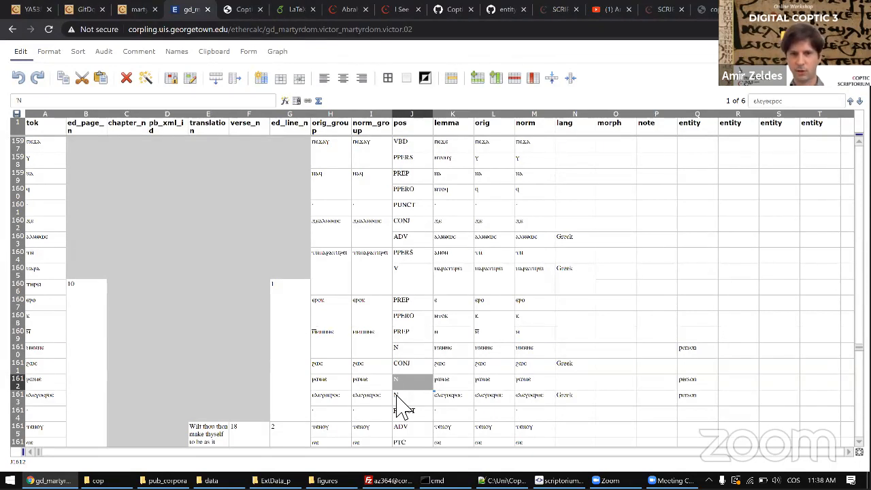
{"action": "left_click", "coordinate": [376, 400]}
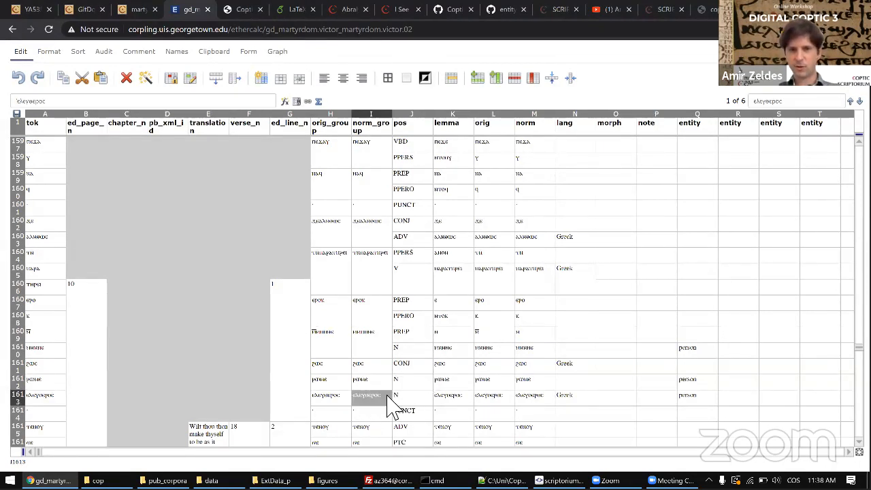
- Return to the GitDox editor for martyrdom.victor.02 and save the document
{"action": "left_click", "coordinate": [136, 10]}
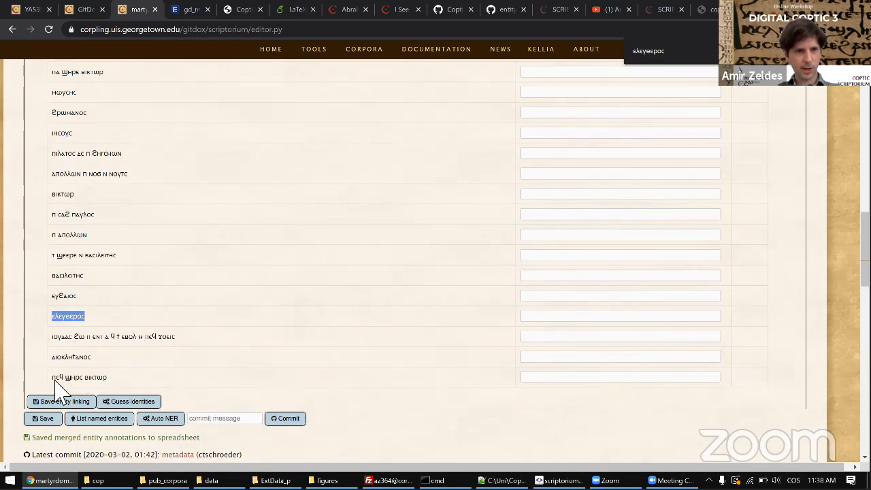
{"action": "scroll", "coordinate": [136, 340], "scroll_direction": "down", "scroll_amount": 2}
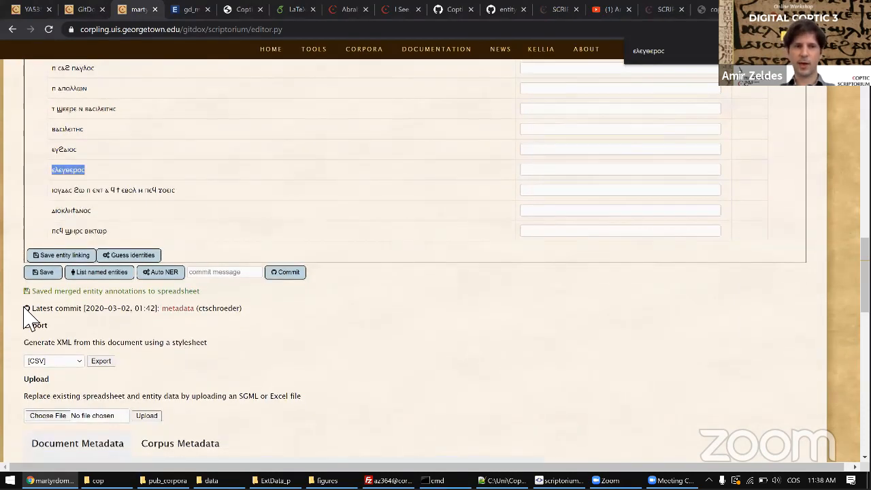
{"action": "left_click", "coordinate": [53, 275]}
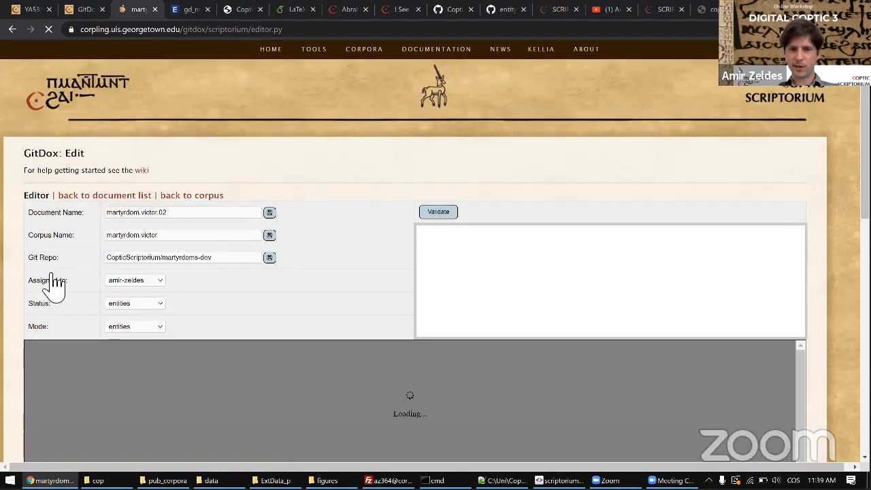
- List the document's named entities again below the entity annotation view
{"action": "scroll", "coordinate": [20, 330], "scroll_direction": "down", "scroll_amount": 2}
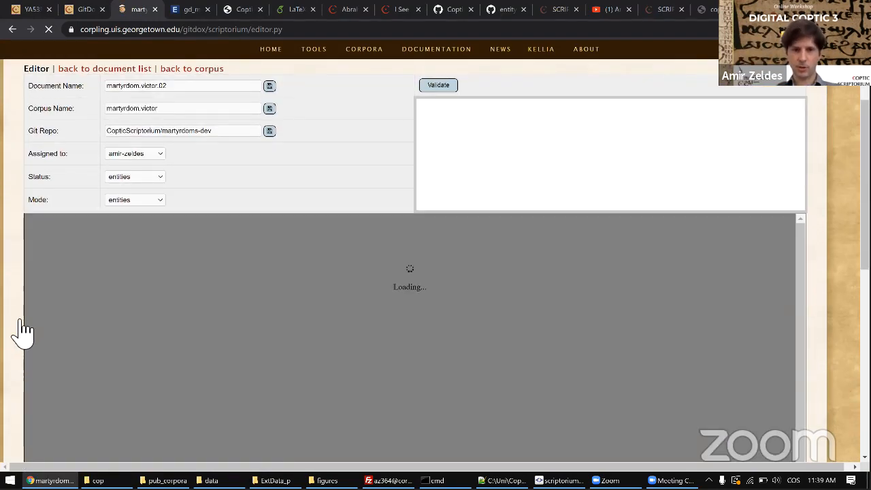
{"action": "scroll", "coordinate": [21, 332], "scroll_direction": "down", "scroll_amount": 1}
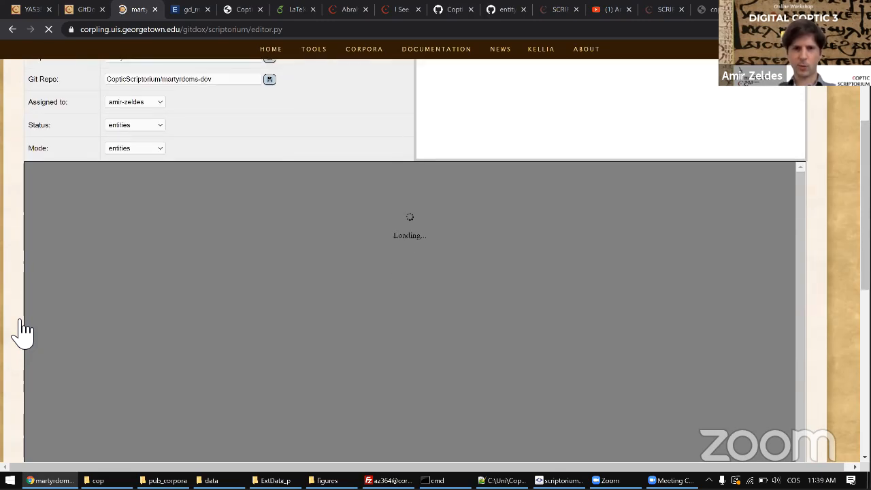
{"action": "scroll", "coordinate": [21, 331], "scroll_direction": "down", "scroll_amount": 4}
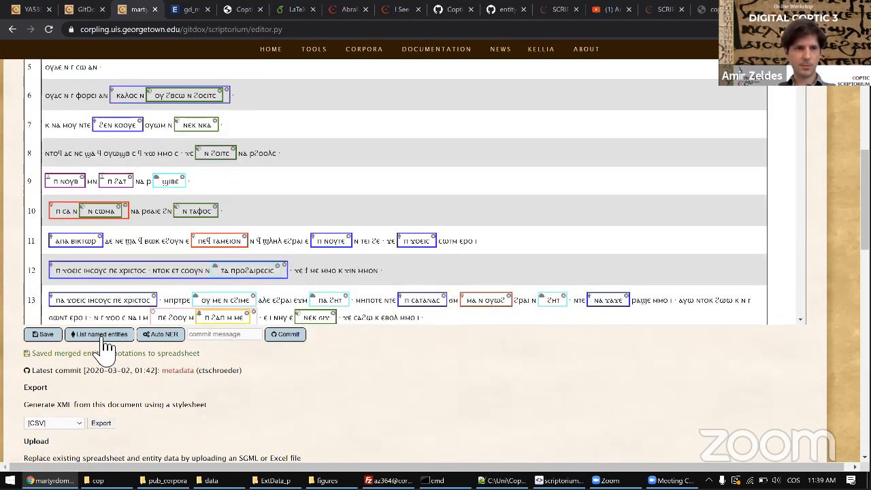
{"action": "left_click", "coordinate": [102, 334]}
{"action": "scroll", "coordinate": [31, 432], "scroll_direction": "down", "scroll_amount": 3}
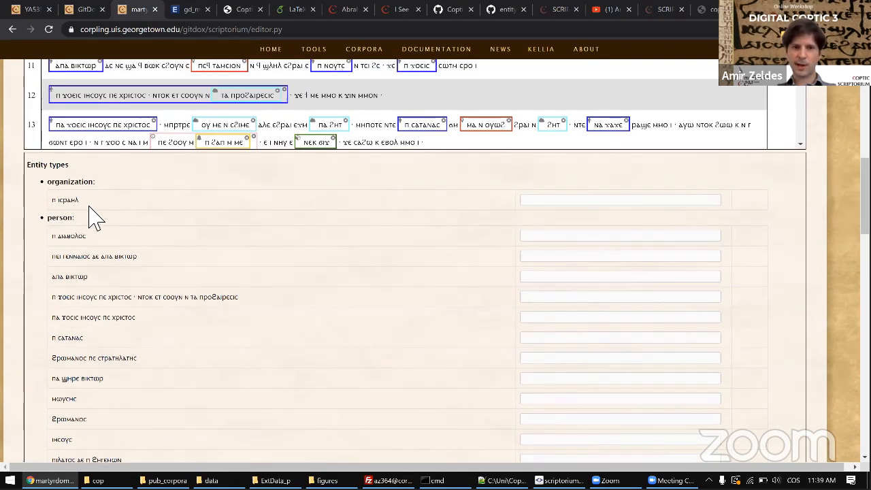
- Search the page for ⲓⲏⲥⲟⲩⲥ and locate its standalone entry in the person list
{"action": "double_click", "coordinate": [97, 328]}
{"action": "key", "text": "ctrl+f"}
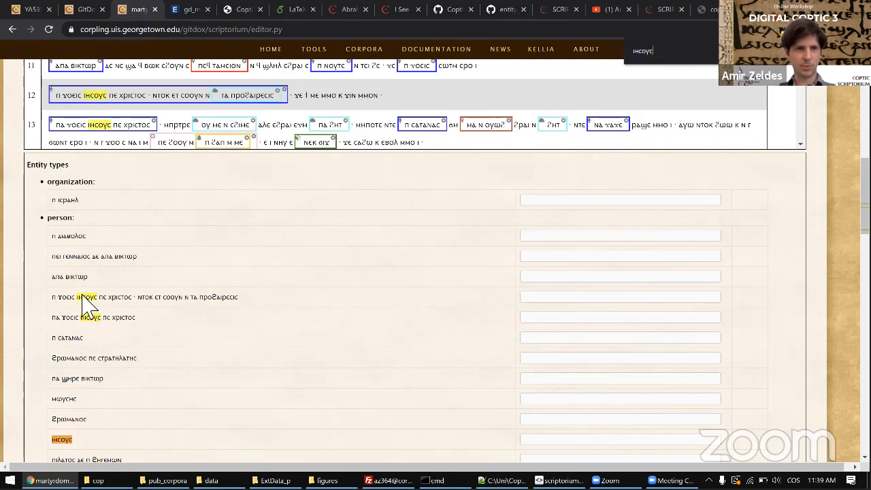
{"action": "scroll", "coordinate": [107, 359], "scroll_direction": "down", "scroll_amount": 3}
{"action": "scroll", "coordinate": [107, 357], "scroll_direction": "down", "scroll_amount": 2}
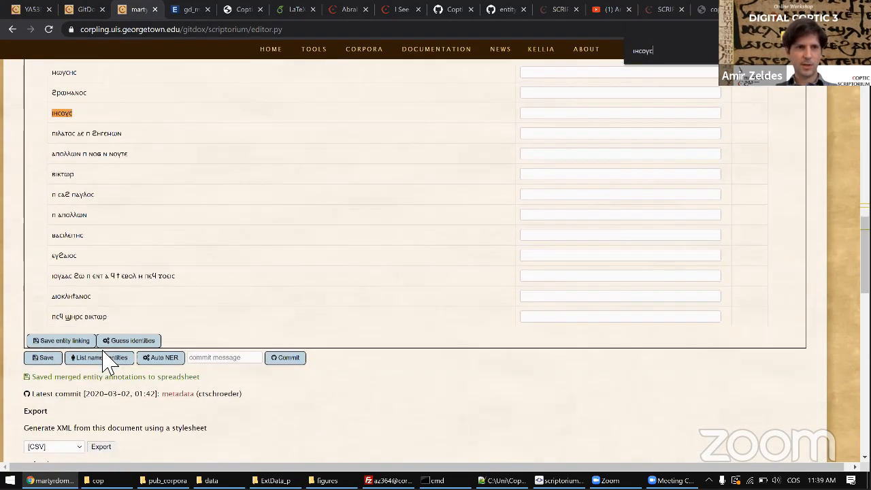
{"action": "scroll", "coordinate": [101, 351], "scroll_direction": "up", "scroll_amount": 3}
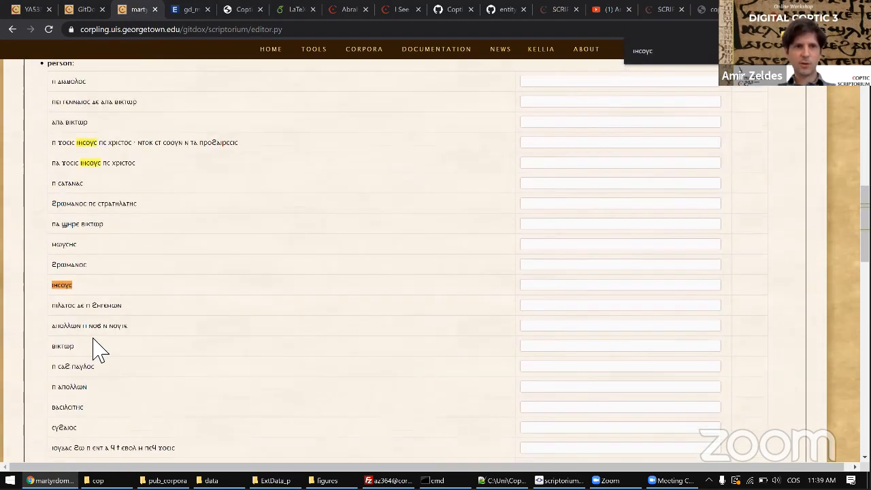
{"action": "double_click", "coordinate": [72, 291]}
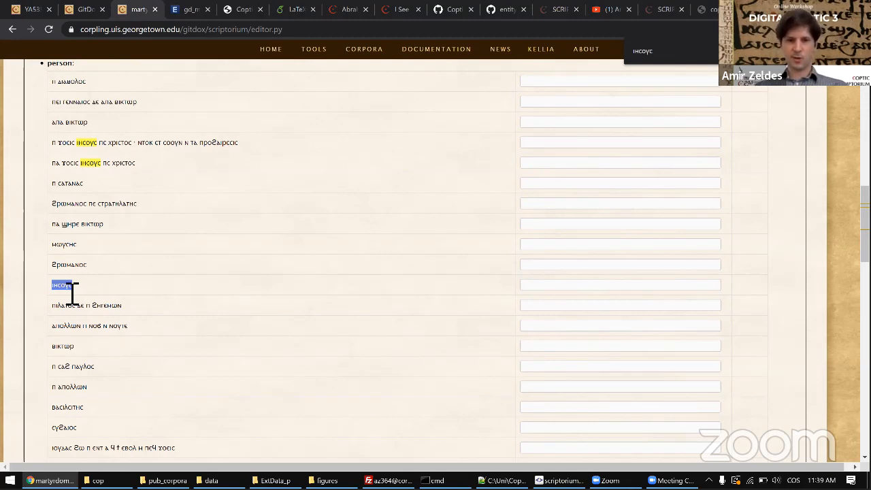
- Guess the identities of the listed named entities and review the proposed links
{"action": "scroll", "coordinate": [42, 220], "scroll_direction": "up", "scroll_amount": 2}
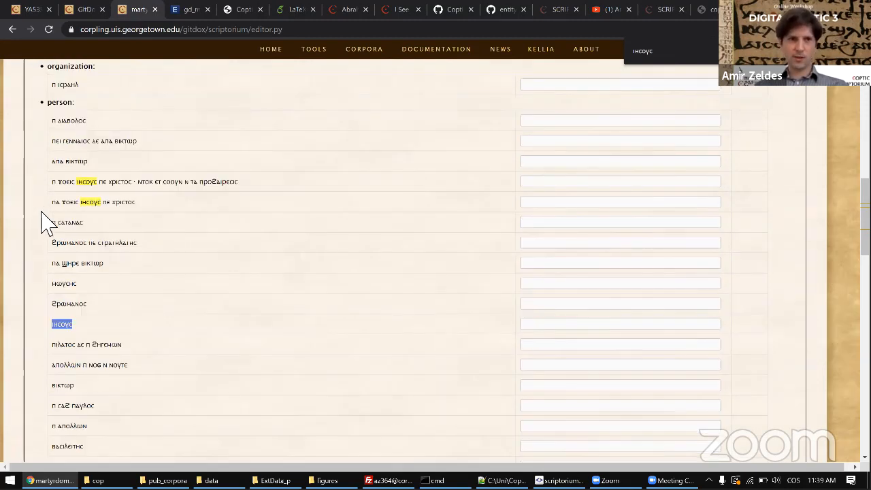
{"action": "scroll", "coordinate": [43, 220], "scroll_direction": "down", "scroll_amount": 1}
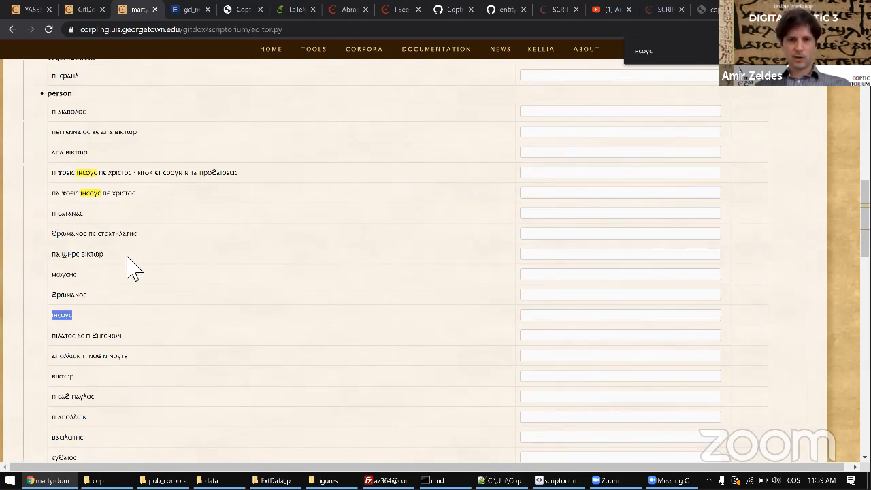
{"action": "scroll", "coordinate": [132, 268], "scroll_direction": "down", "scroll_amount": 1}
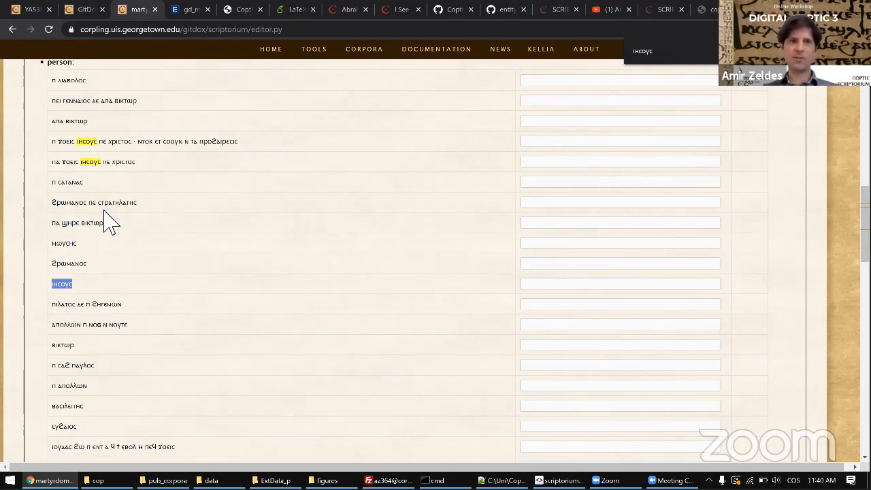
{"action": "scroll", "coordinate": [109, 223], "scroll_direction": "up", "scroll_amount": 2}
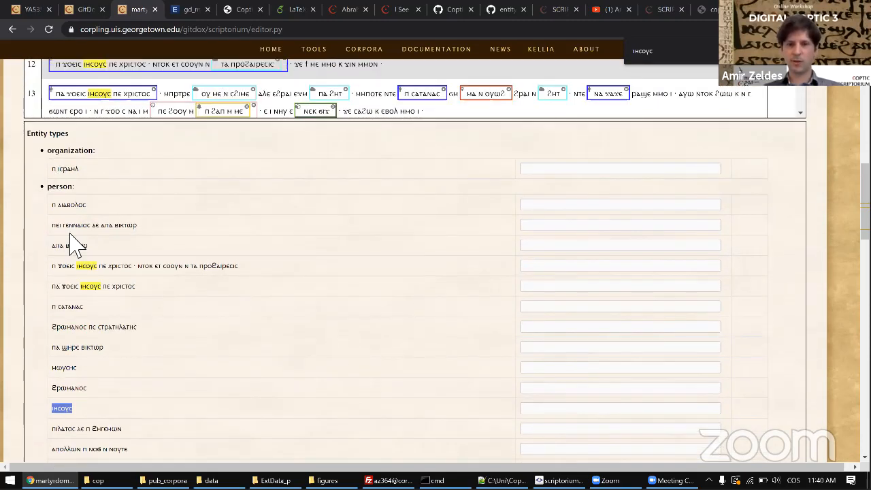
{"action": "scroll", "coordinate": [75, 245], "scroll_direction": "down", "scroll_amount": 3}
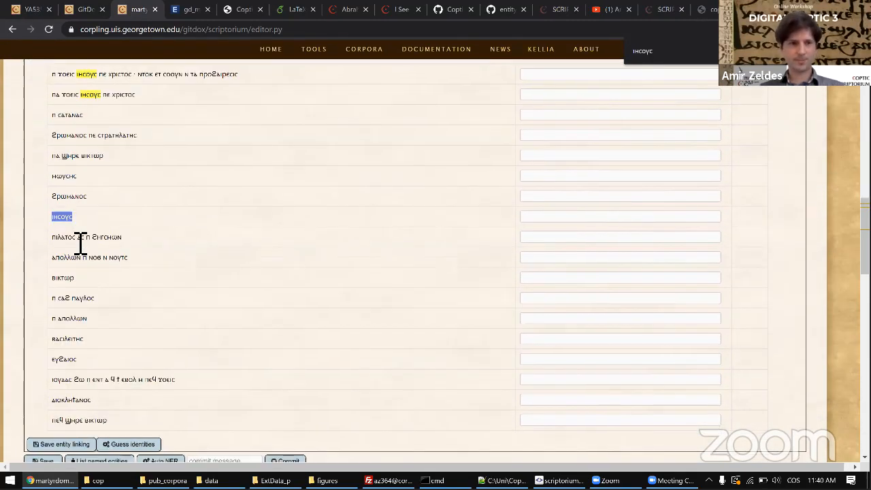
{"action": "scroll", "coordinate": [80, 244], "scroll_direction": "down", "scroll_amount": 2}
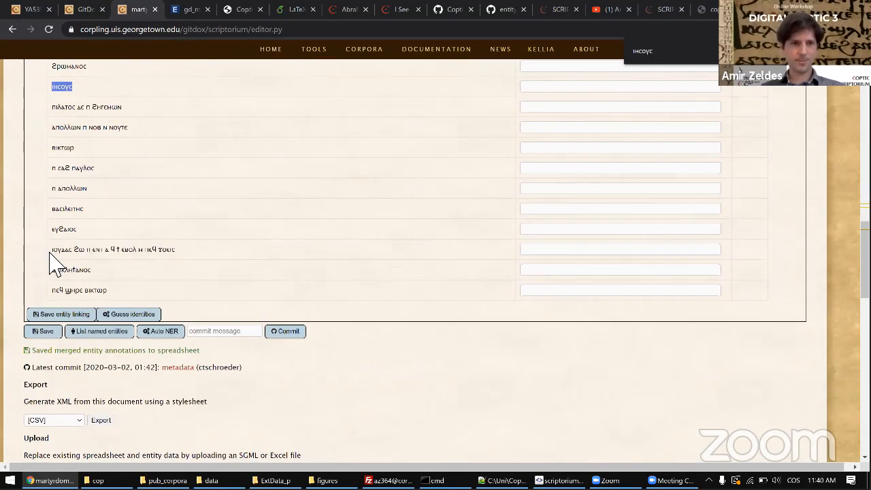
{"action": "left_click", "coordinate": [135, 314]}
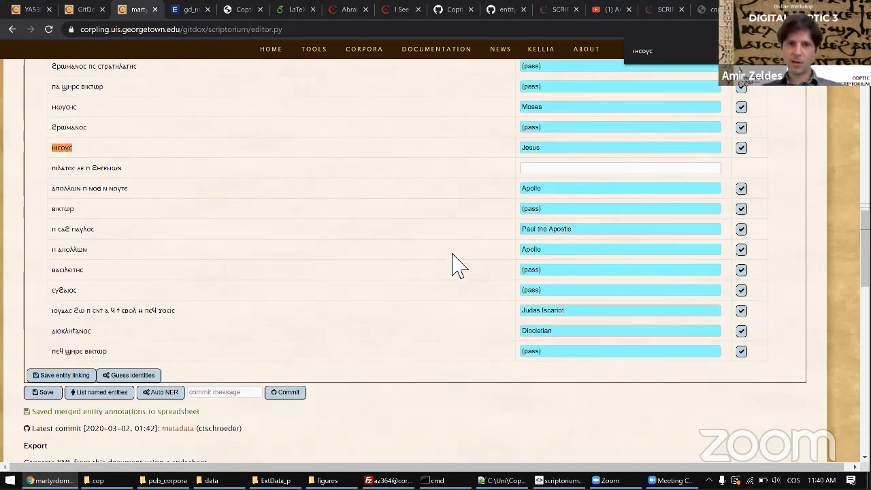
{"action": "scroll", "coordinate": [583, 198], "scroll_direction": "up", "scroll_amount": 2}
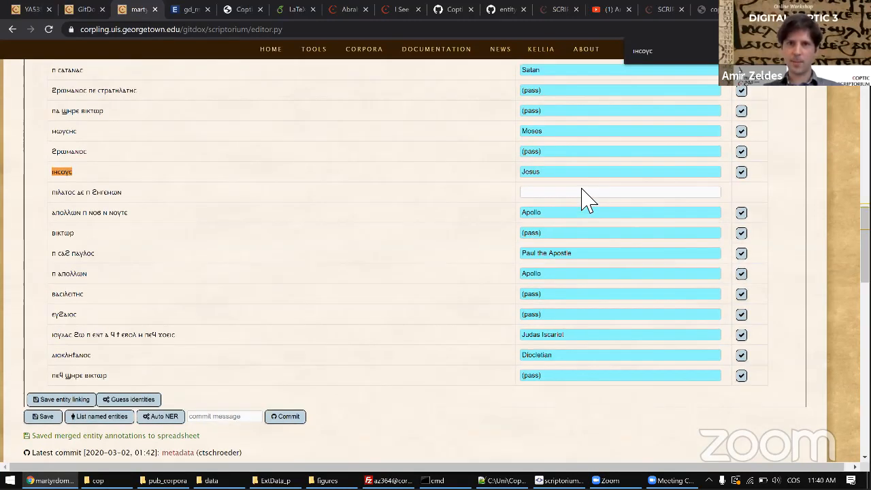
{"action": "scroll", "coordinate": [536, 153], "scroll_direction": "up", "scroll_amount": 1}
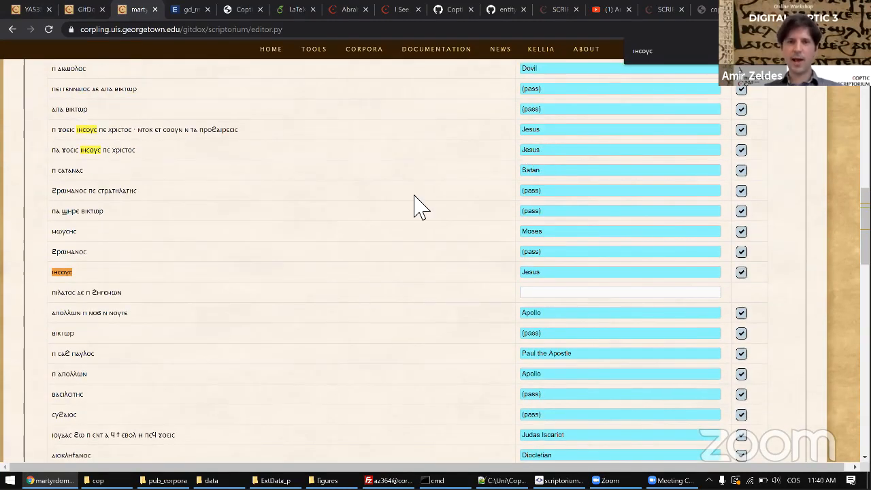
{"action": "scroll", "coordinate": [415, 205], "scroll_direction": "up", "scroll_amount": 1}
{"action": "scroll", "coordinate": [415, 204], "scroll_direction": "down", "scroll_amount": 3}
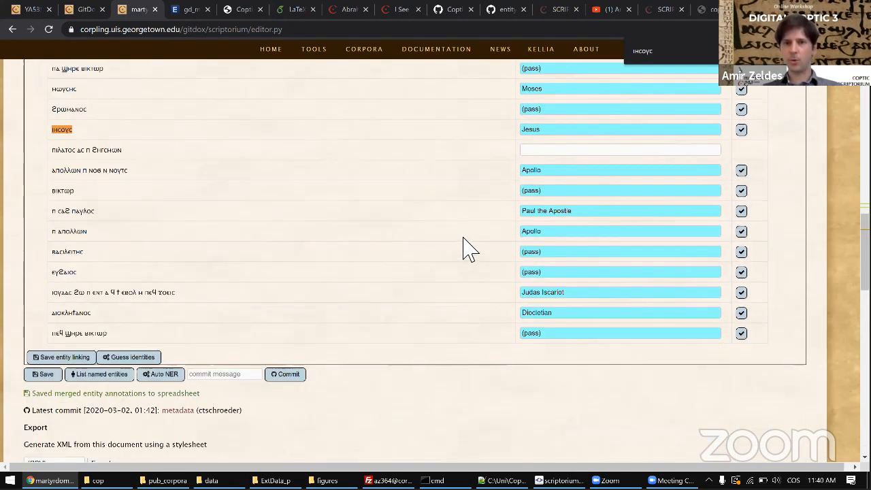
- Filter the identities for the ⲓⲟⲩⲇⲁⲥ entity with "Juda" and choose Judas Iscariot
{"action": "left_click", "coordinate": [560, 296]}
{"action": "left_click", "coordinate": [468, 305]}
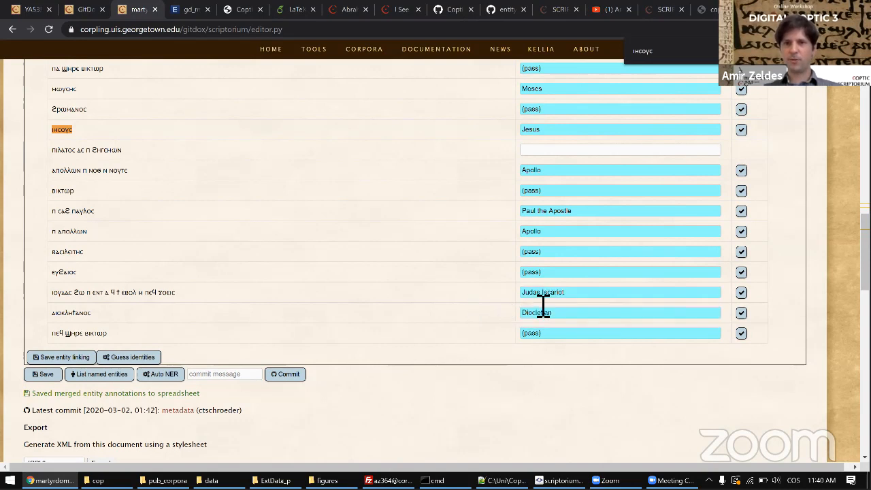
{"action": "double_click", "coordinate": [64, 294]}
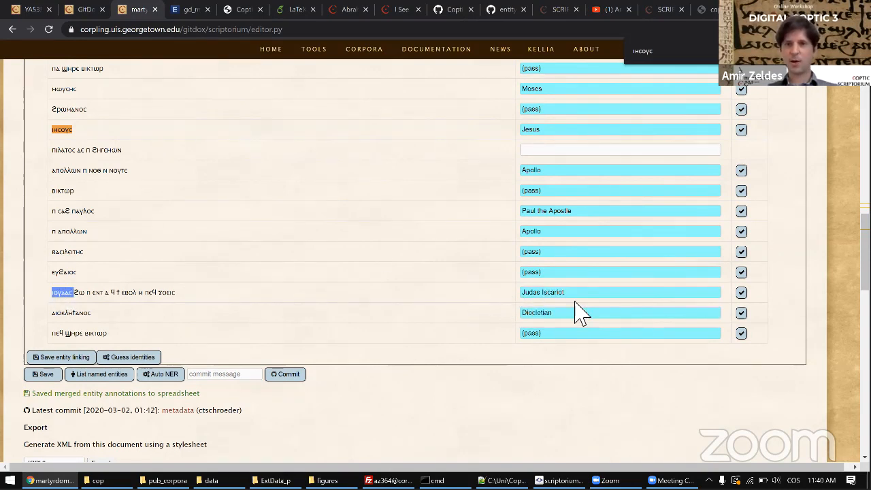
{"action": "left_click", "coordinate": [539, 296]}
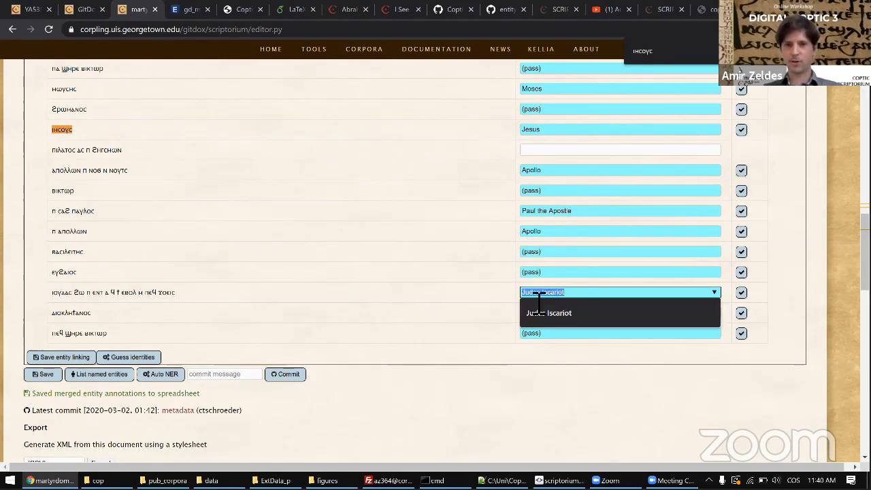
{"action": "type", "text": "J"}
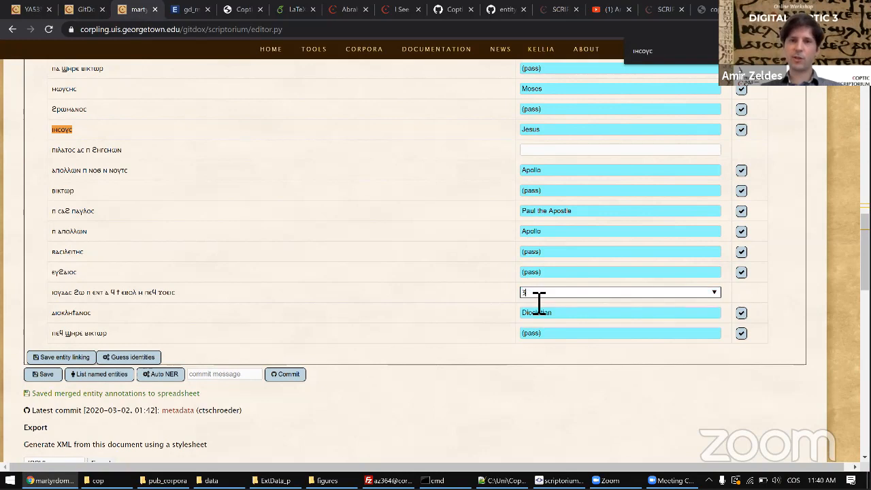
{"action": "type", "text": "eJud"}
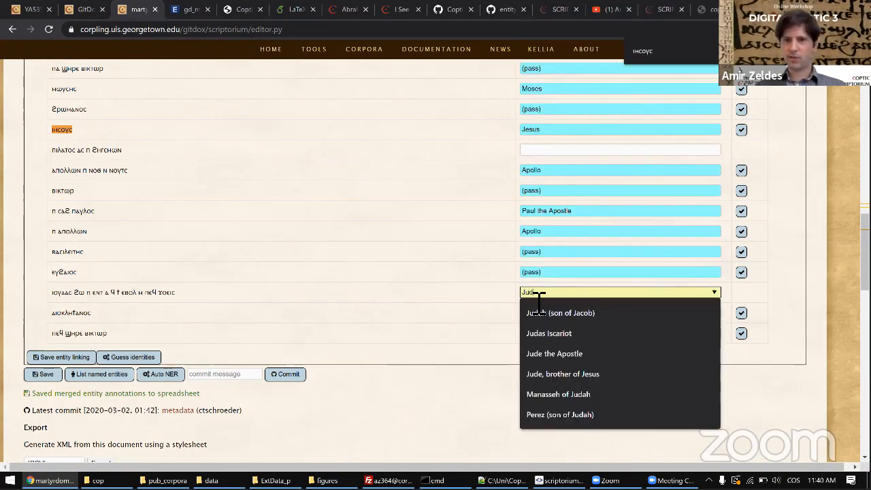
{"action": "type", "text": "a"}
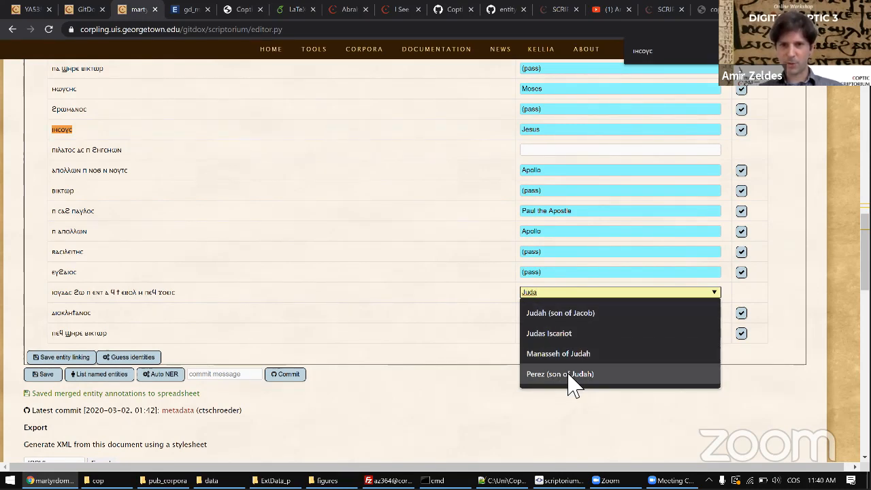
{"action": "left_click", "coordinate": [570, 335]}
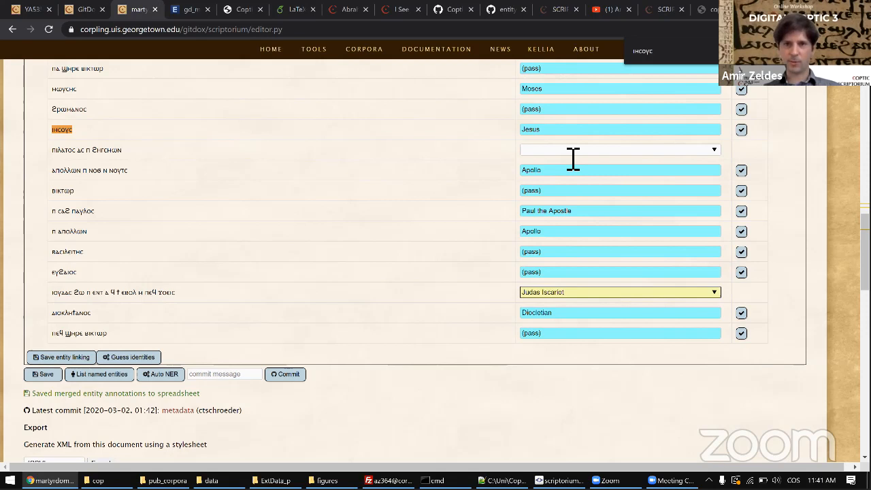
- Approve the suggested identity Devil for the ⲡ ⲇⲓⲁⲃⲟⲗⲟⲥ person entity
{"action": "scroll", "coordinate": [573, 159], "scroll_direction": "up", "scroll_amount": 4}
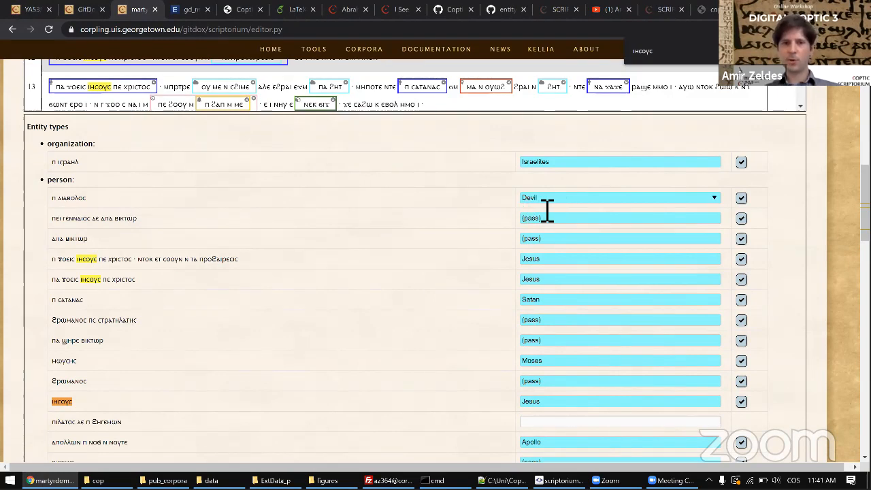
{"action": "left_click", "coordinate": [739, 202]}
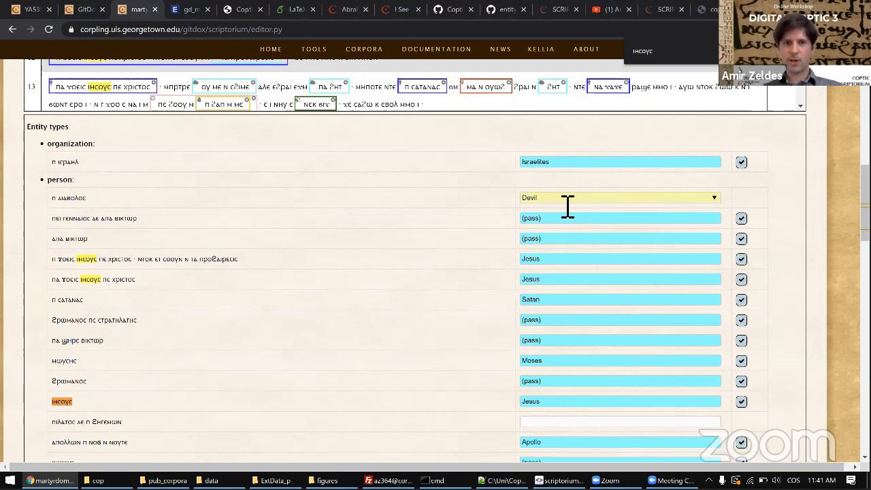
{"action": "scroll", "coordinate": [393, 208], "scroll_direction": "down", "scroll_amount": 4}
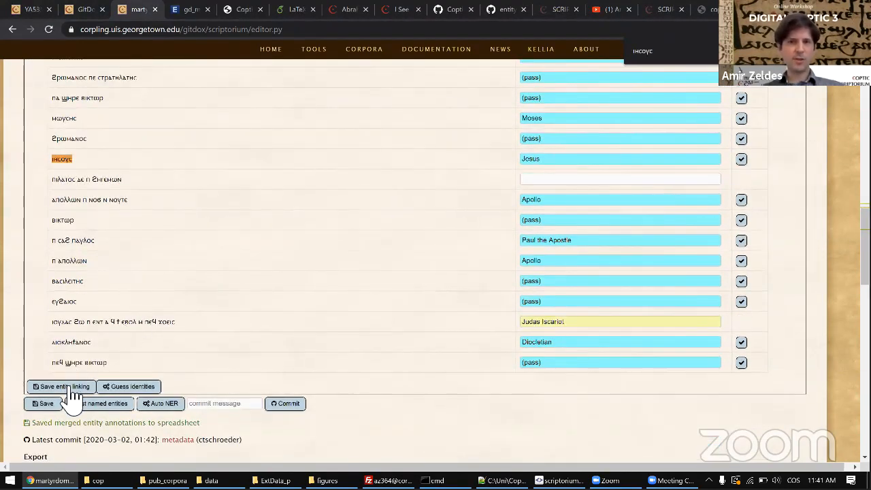
- Save the entity linking with the Judas Iscariot and Devil identities
{"action": "left_click", "coordinate": [73, 396]}
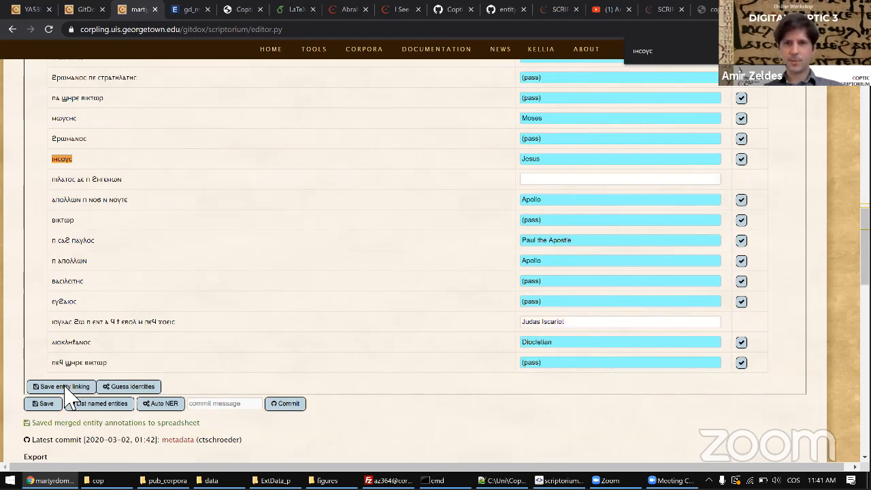
- Approve the identity Jesus for the two person entities containing ⲓⲏⲥⲟⲩⲥ ⲡⲉ ⲭⲣⲓⲥⲧⲟⲥ and save the entity linking
{"action": "scroll", "coordinate": [368, 262], "scroll_direction": "up", "scroll_amount": 2}
{"action": "scroll", "coordinate": [368, 262], "scroll_direction": "up", "scroll_amount": 2}
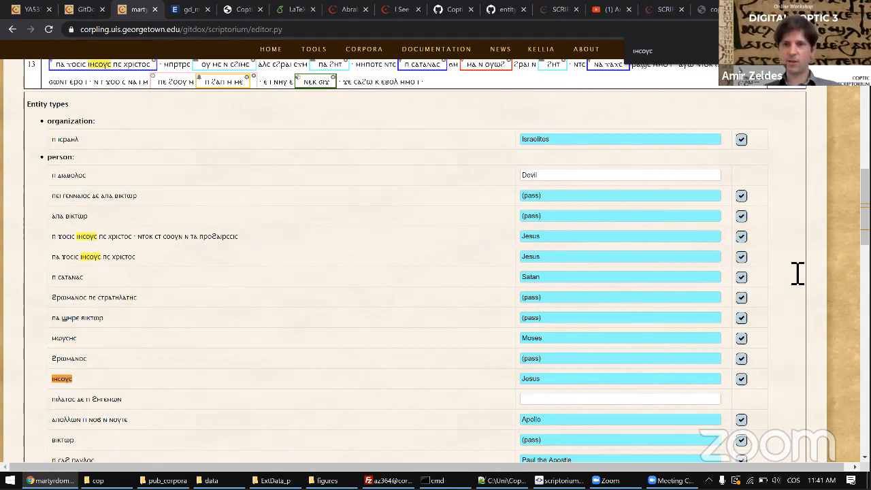
{"action": "left_click", "coordinate": [741, 257]}
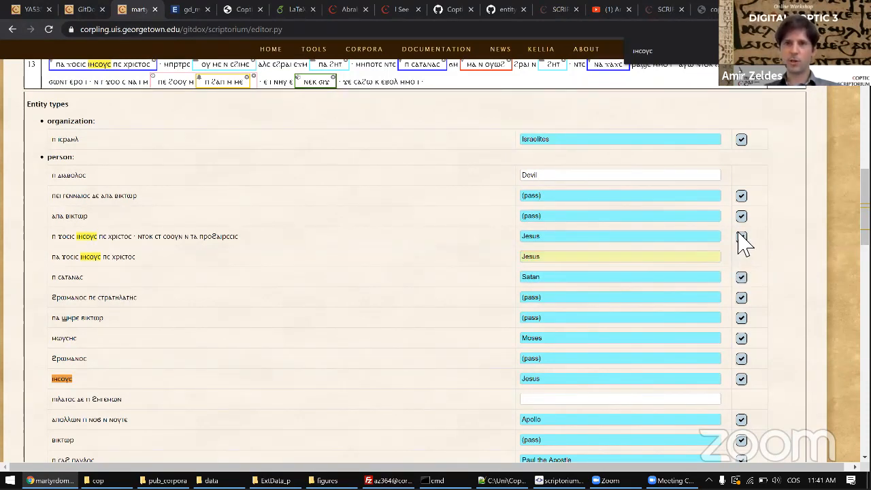
{"action": "left_click", "coordinate": [741, 237]}
{"action": "scroll", "coordinate": [77, 398], "scroll_direction": "down", "scroll_amount": 2}
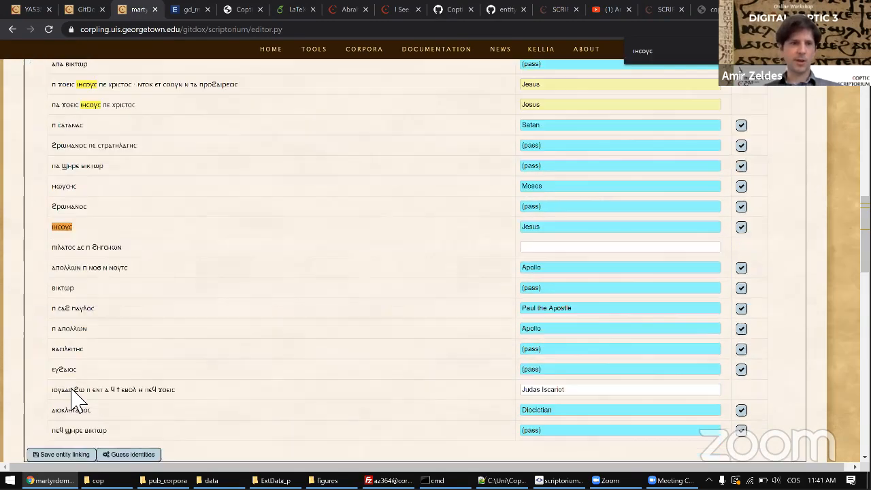
{"action": "left_click", "coordinate": [65, 453]}
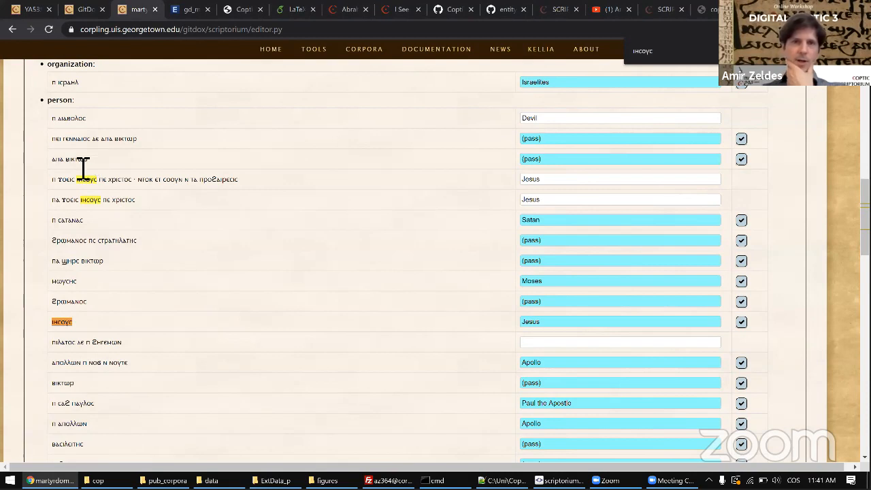
- Approve (pass) for the first two person entities naming ⲁⲡⲁ ⲃⲓⲕⲧⲱⲣ and Israelites for the organization ⲡ ⲓⲥⲣⲁⲏⲗ
{"action": "double_click", "coordinate": [83, 162]}
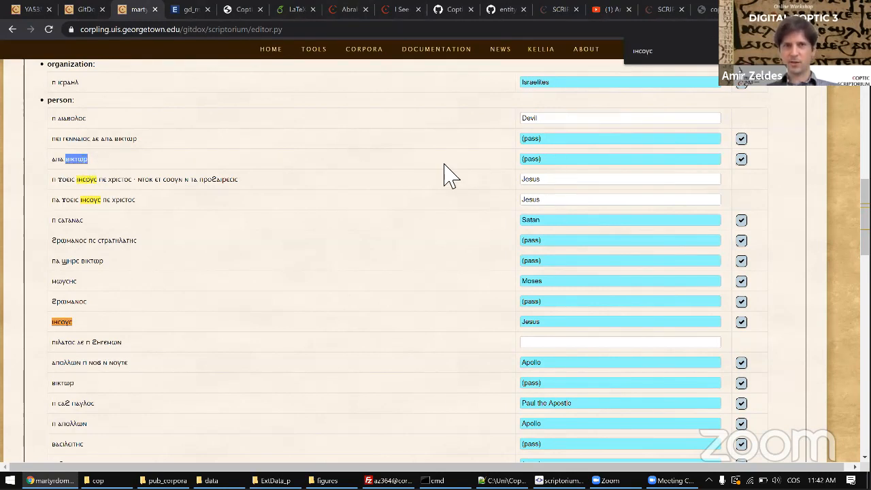
{"action": "scroll", "coordinate": [449, 176], "scroll_direction": "up", "scroll_amount": 4}
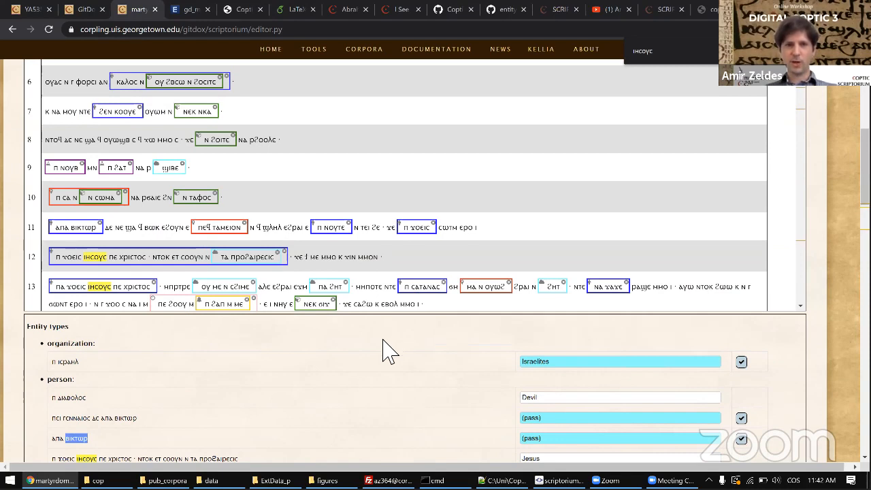
{"action": "scroll", "coordinate": [385, 350], "scroll_direction": "down", "scroll_amount": 3}
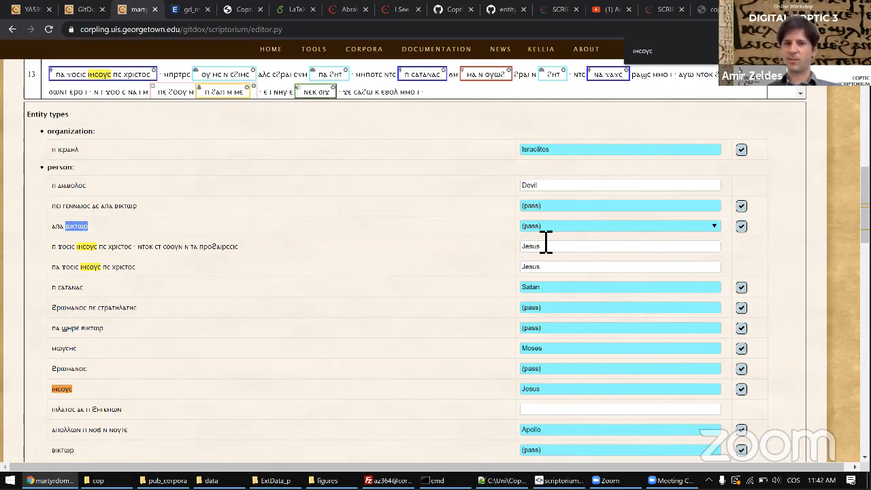
{"action": "left_click", "coordinate": [742, 226]}
{"action": "left_click", "coordinate": [741, 206]}
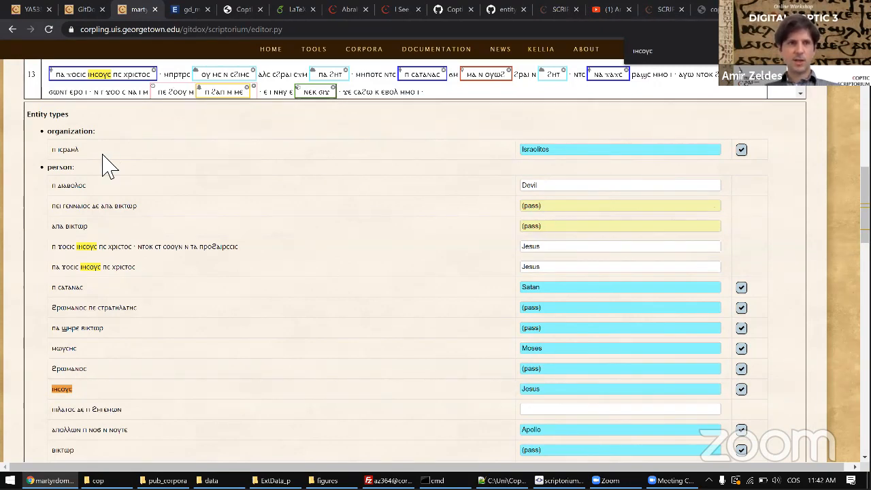
{"action": "left_click", "coordinate": [742, 151]}
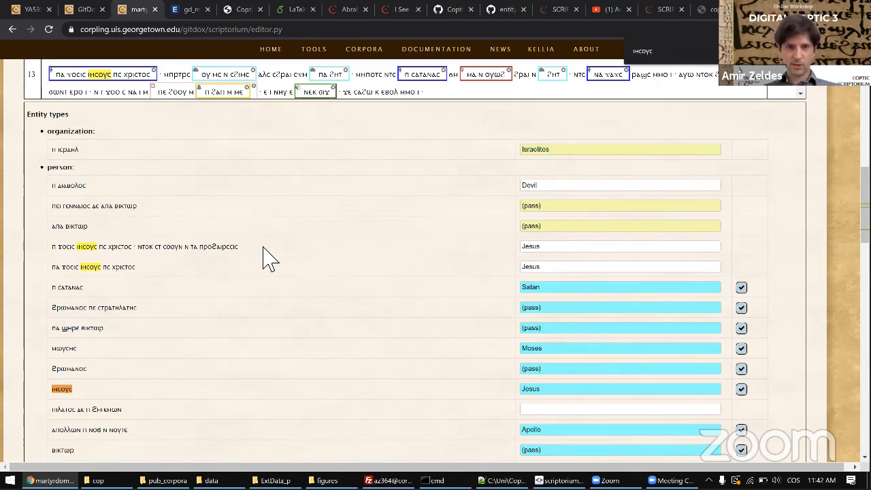
- Look up the Israelites identity of the organization entity on Wikipedia in a new browser tab
{"action": "double_click", "coordinate": [82, 139]}
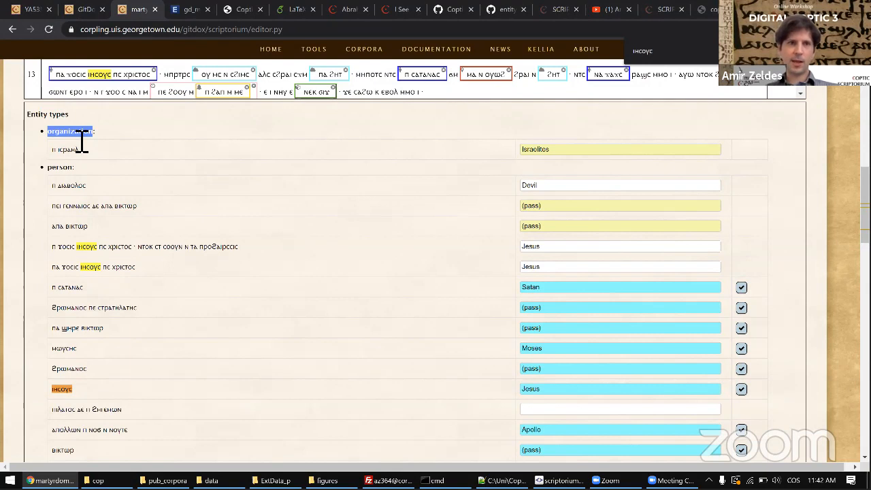
{"action": "left_click", "coordinate": [545, 152]}
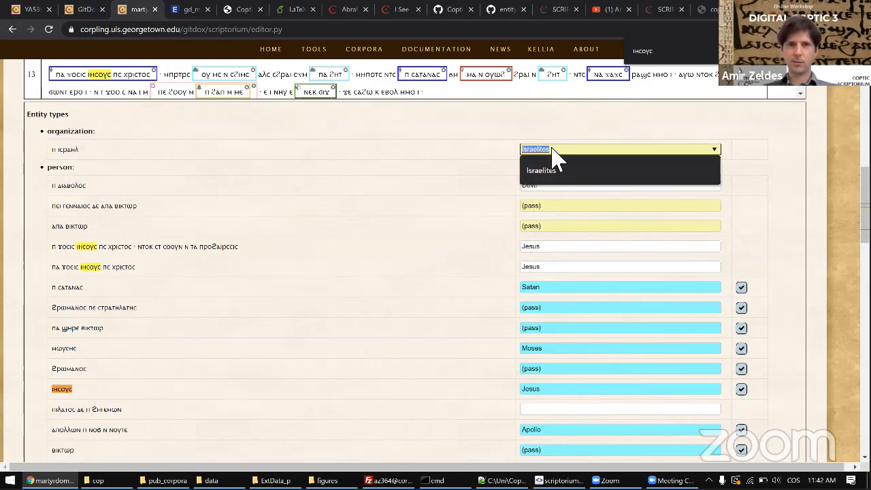
{"action": "key", "text": "ctrl+t"}
{"action": "type", "text": "wiki"}
{"action": "key", "text": "Return"}
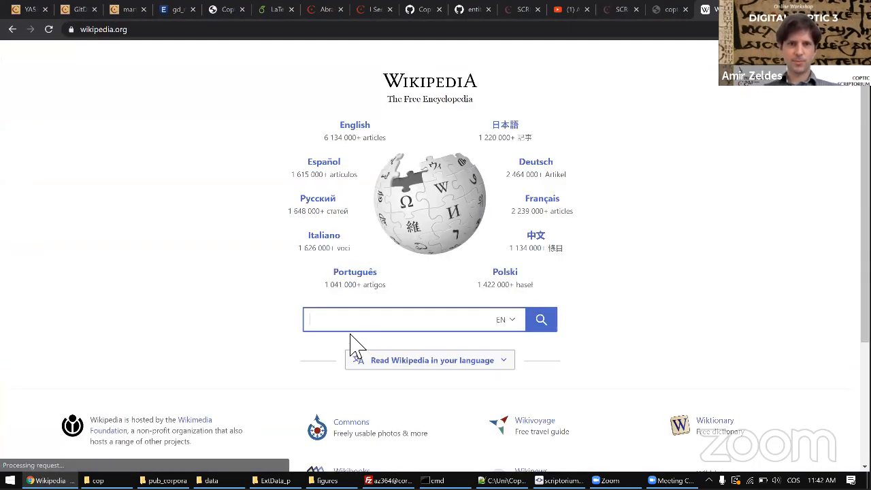
{"action": "type", "text": "Israelites"}
{"action": "left_click", "coordinate": [350, 347]}
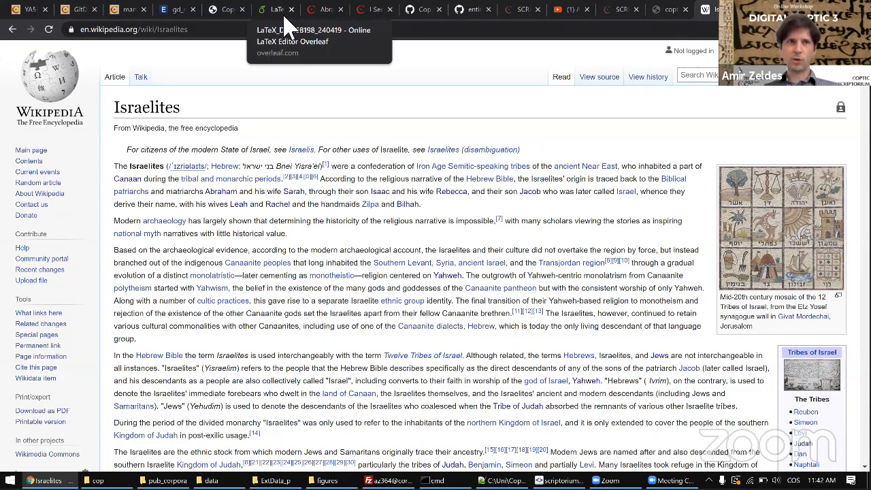
- Return to the GitDox editor and approve the suggested identity Satan for the ⲡ ⲥⲁⲧⲁⲛⲁⲥ person entity
{"action": "left_click", "coordinate": [116, 15]}
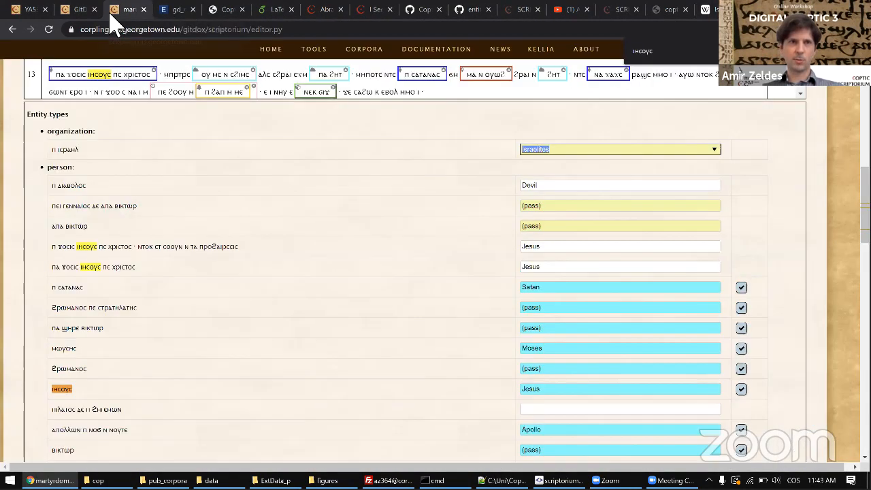
{"action": "scroll", "coordinate": [204, 263], "scroll_direction": "down", "scroll_amount": 1}
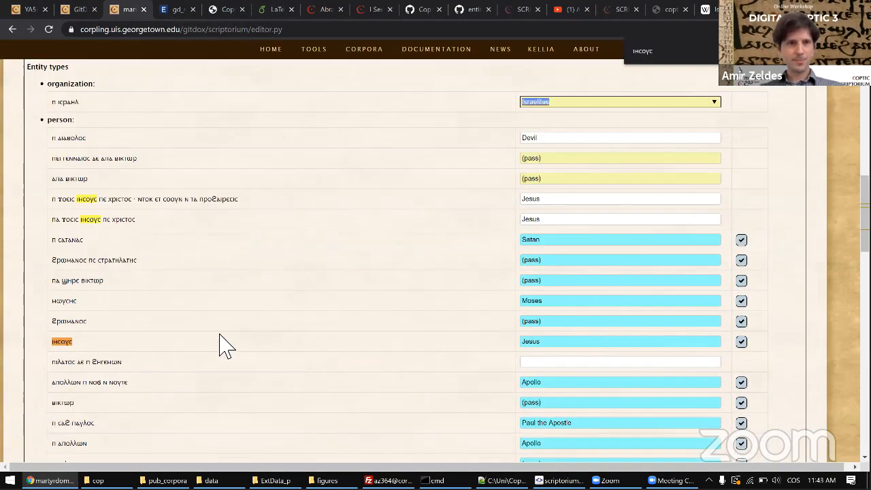
{"action": "left_click", "coordinate": [741, 239]}
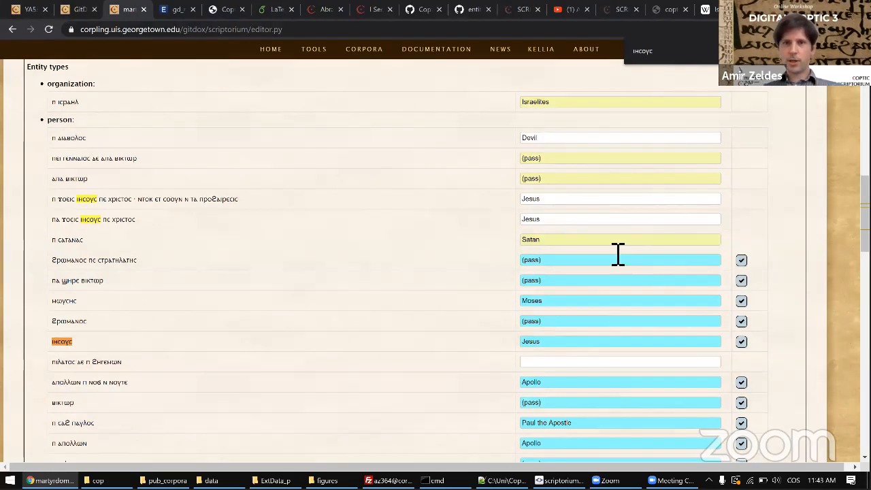
- Copy the Satan identity and open the English Wikipedia article with that title
{"action": "left_click", "coordinate": [558, 238]}
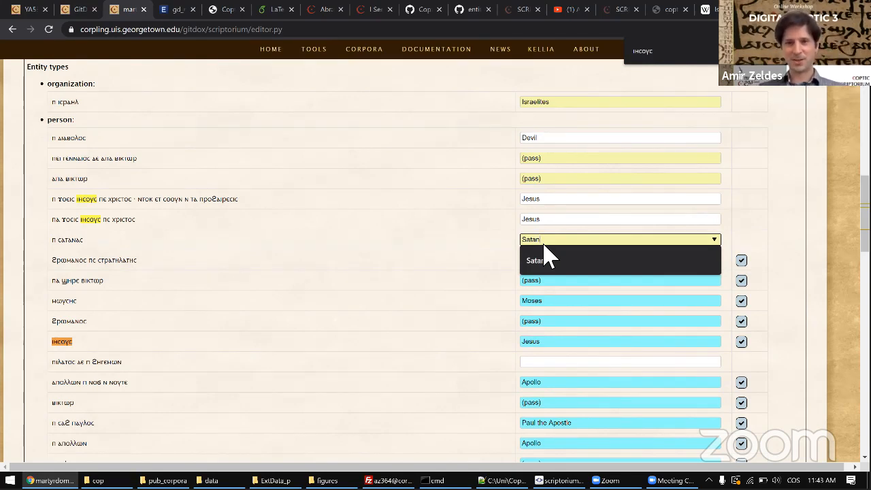
{"action": "key", "text": "ctrl+a"}
{"action": "key", "text": "ctrl+c"}
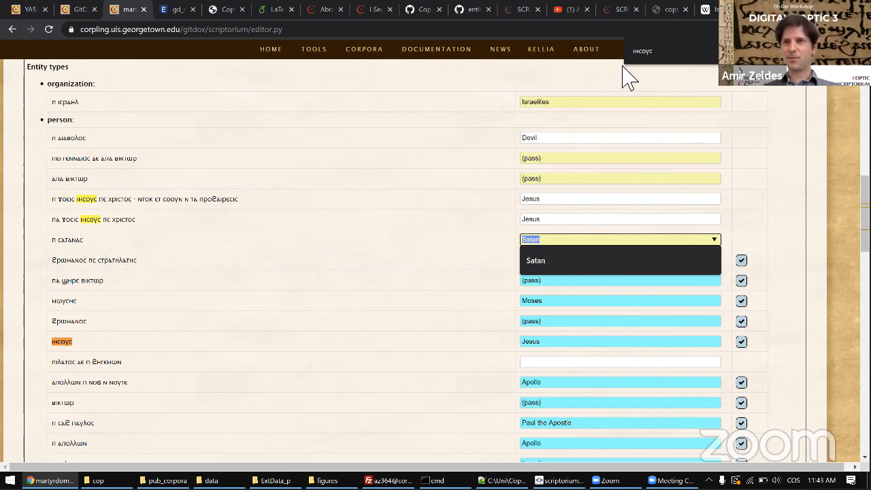
{"action": "left_click", "coordinate": [707, 9]}
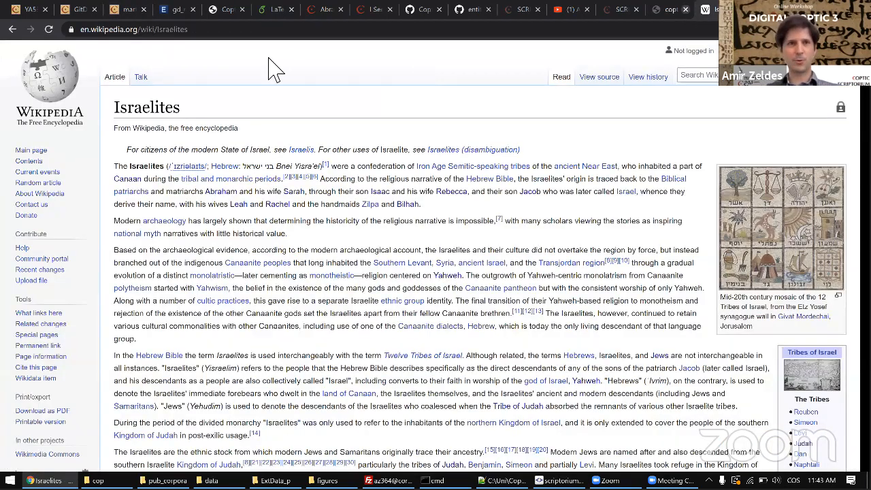
{"action": "double_click", "coordinate": [170, 29]}
{"action": "key", "text": "ctrl+v"}
{"action": "key", "text": "Return"}
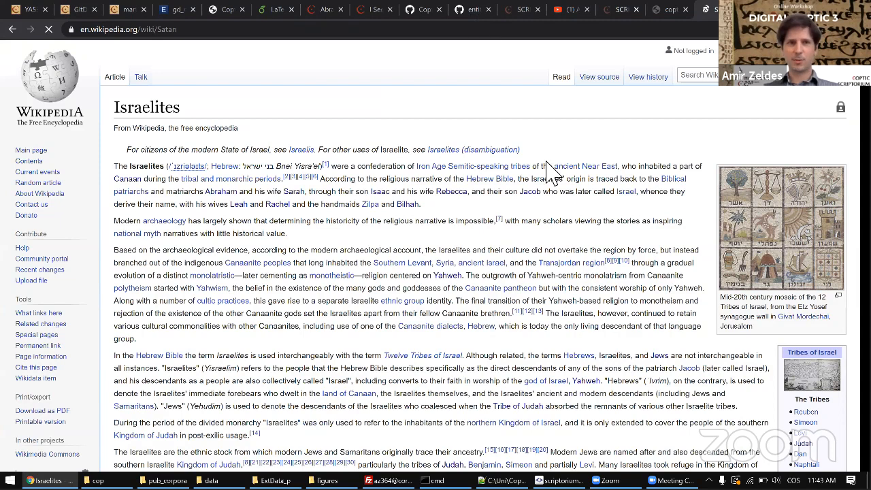
- Open the Wikipedia article Devil and skim its definitions and religious sections to compare it with Satan
{"action": "double_click", "coordinate": [167, 29]}
{"action": "type", "text": "Dvi"}
{"action": "key", "text": "BackSpace"}
{"action": "key", "text": "BackSpace"}
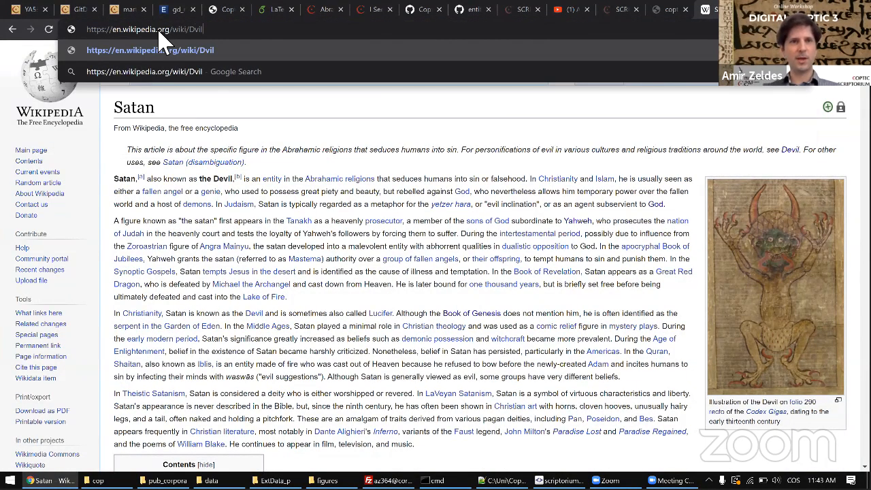
{"action": "type", "text": "evil"}
{"action": "key", "text": "Return"}
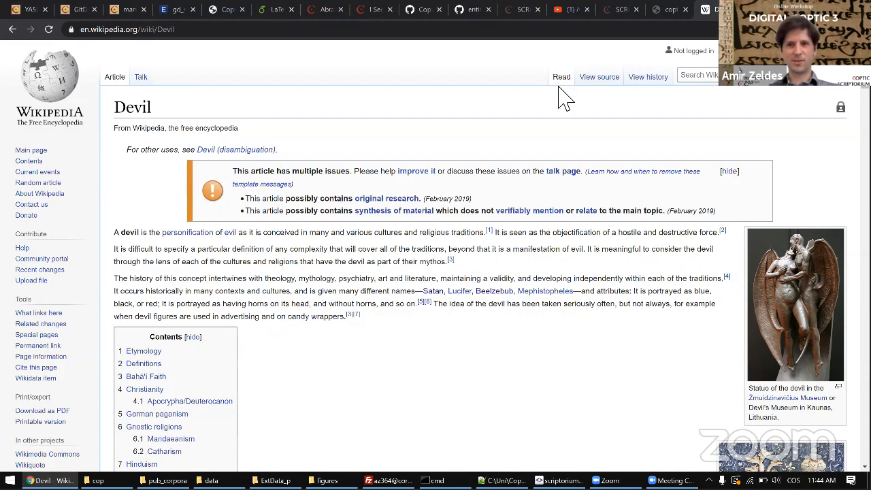
{"action": "scroll", "coordinate": [562, 95], "scroll_direction": "down", "scroll_amount": 3}
{"action": "scroll", "coordinate": [559, 87], "scroll_direction": "down", "scroll_amount": 14}
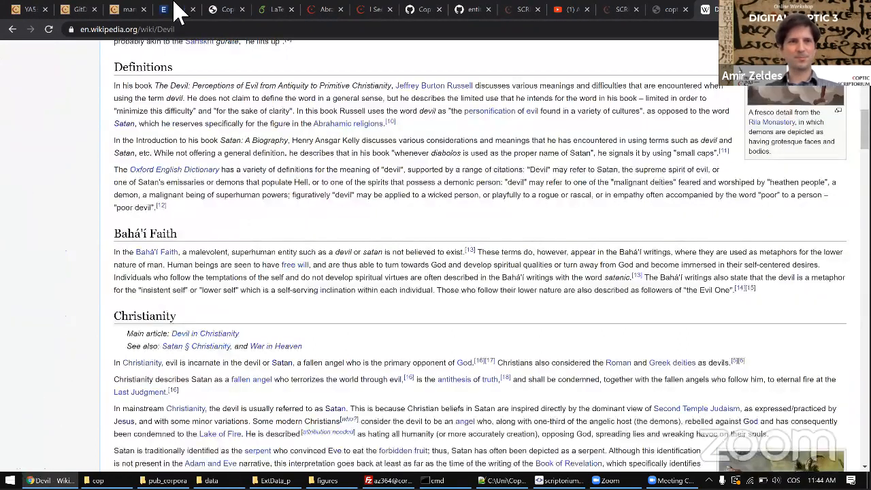
{"action": "scroll", "coordinate": [297, 225], "scroll_direction": "down", "scroll_amount": 10}
{"action": "scroll", "coordinate": [297, 226], "scroll_direction": "up", "scroll_amount": 13}
- Return to the GitDox editor and approve (pass) for the ϩⲣⲱⲙⲁⲛⲟⲥ ⲡⲉ ⲥⲧⲣⲁⲧⲏⲗⲁⲧⲏⲥ person entity
{"action": "left_click", "coordinate": [123, 10]}
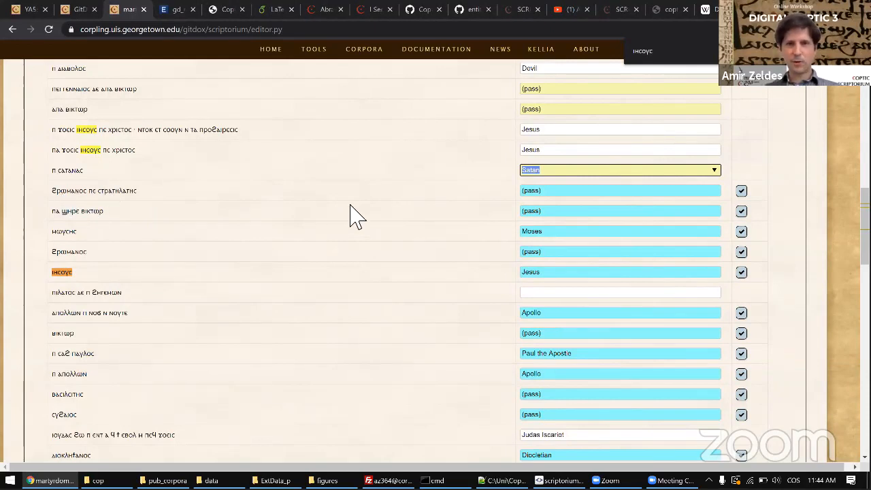
{"action": "left_click", "coordinate": [741, 191]}
{"action": "left_click", "coordinate": [741, 191]}
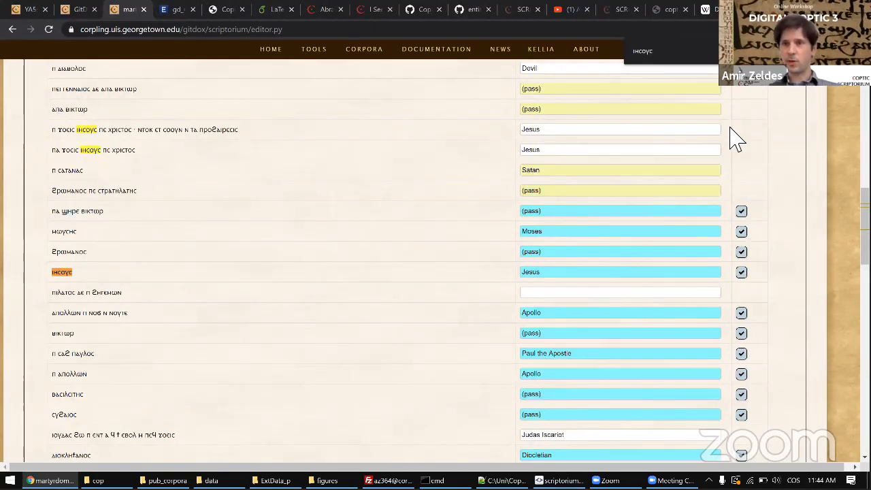
- Switch to Wikipedia and search for the article Pherme
{"action": "left_click", "coordinate": [712, 12]}
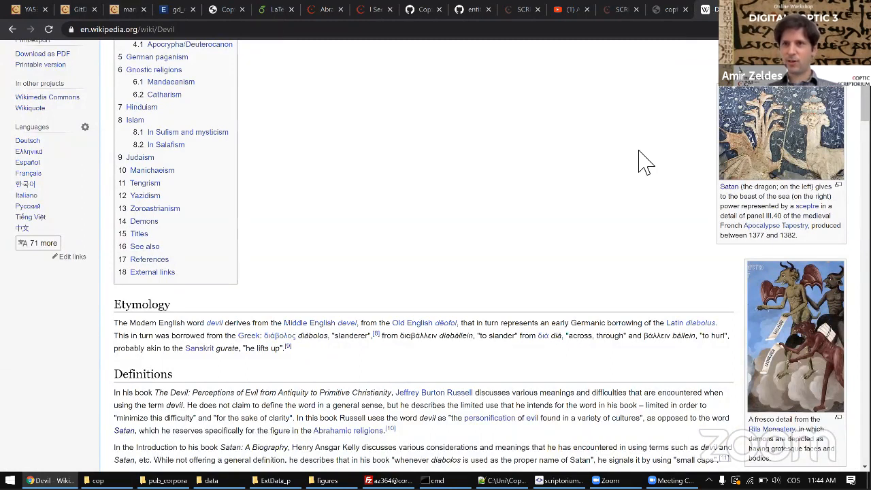
{"action": "key", "text": "Home"}
{"action": "left_click", "coordinate": [688, 76]}
{"action": "type", "text": "P"}
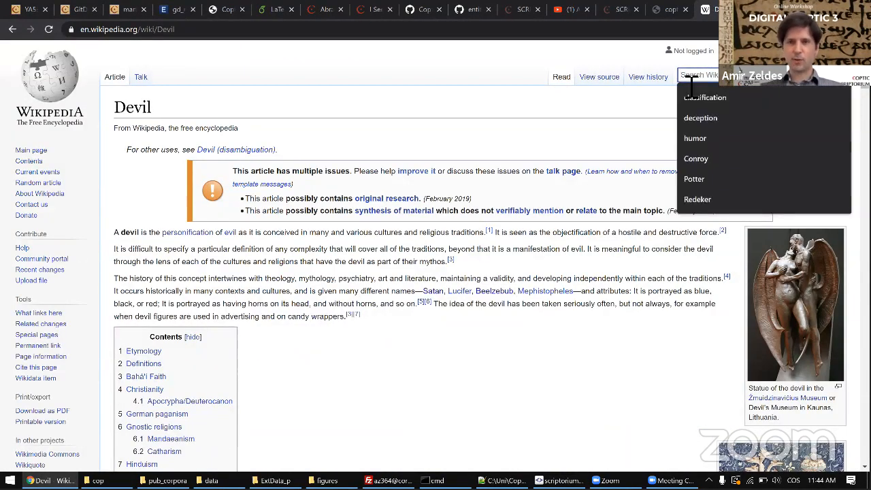
{"action": "type", "text": "herme"}
{"action": "key", "text": "Return"}
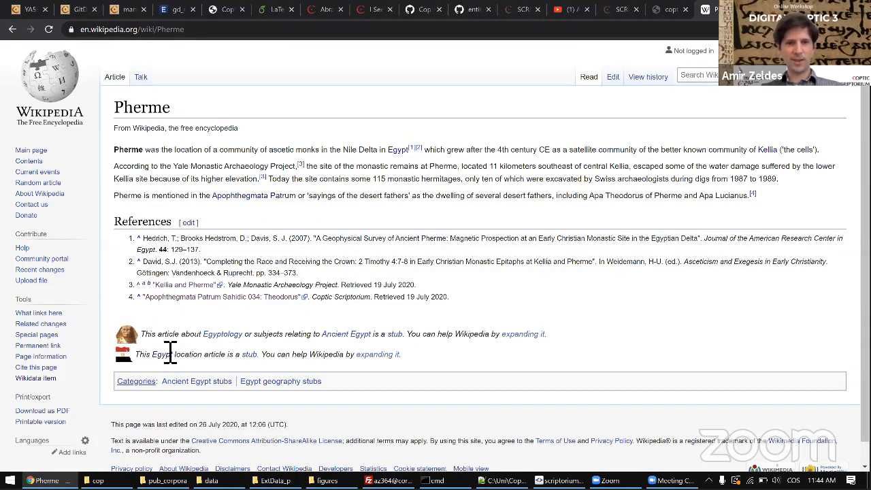
- Examine the Pherme article's stub notices, Coptic Scriptorium reference and title
{"action": "left_click_drag", "start_coordinate": [164, 341], "coordinate": [292, 354]}
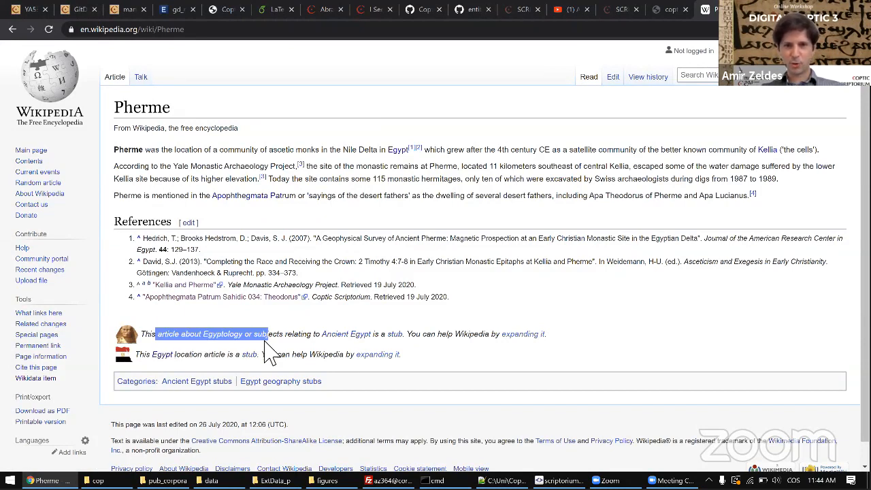
{"action": "left_click", "coordinate": [282, 352]}
{"action": "left_click_drag", "start_coordinate": [168, 340], "coordinate": [195, 310]}
{"action": "left_click", "coordinate": [195, 309]}
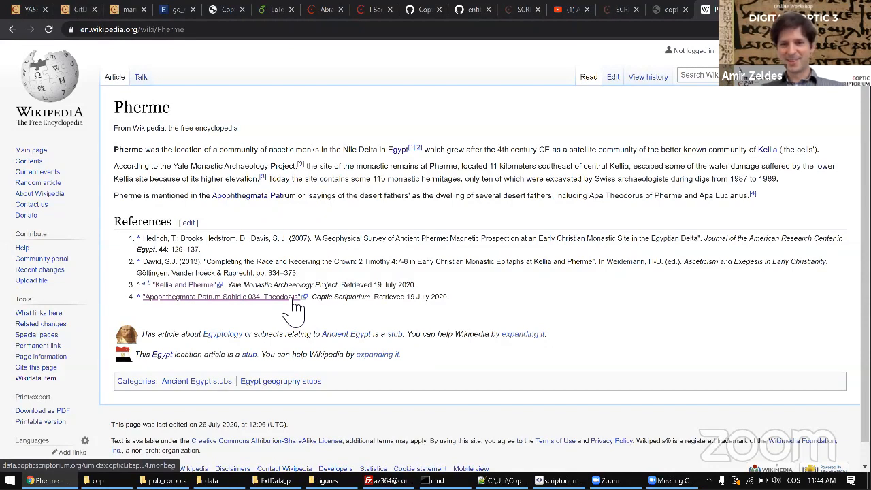
{"action": "double_click", "coordinate": [157, 115]}
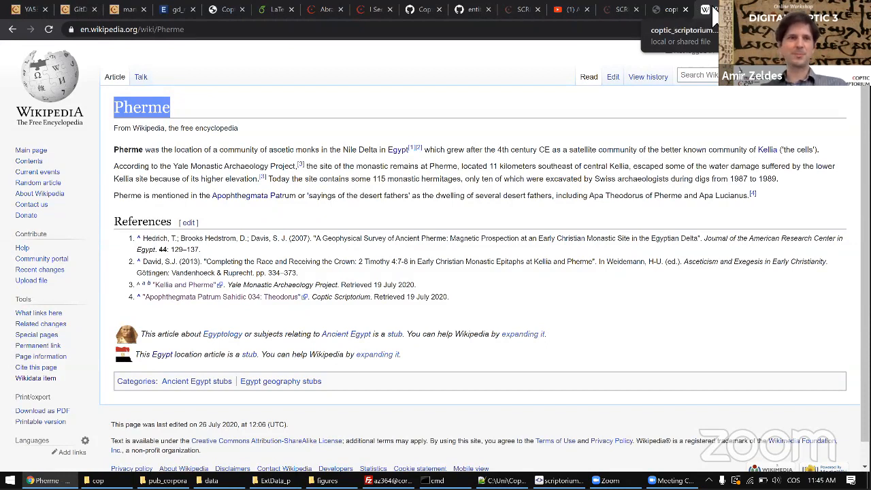
- Return to the GitDox editor and approve Jesus for the standalone ⲓⲏⲥⲟⲩⲥ entity and Moses for ⲙⲱⲩⲥⲏⲥ
{"action": "left_click", "coordinate": [674, 19]}
{"action": "key", "text": "ctrl+3"}
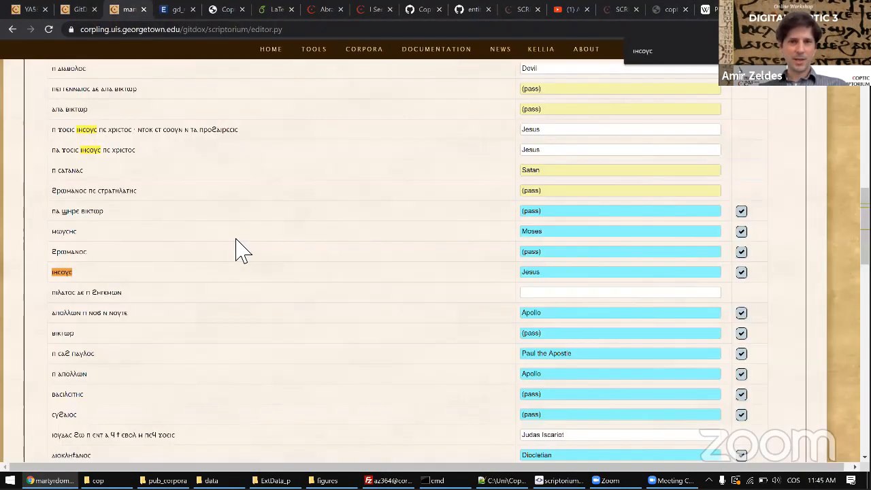
{"action": "left_click", "coordinate": [741, 272]}
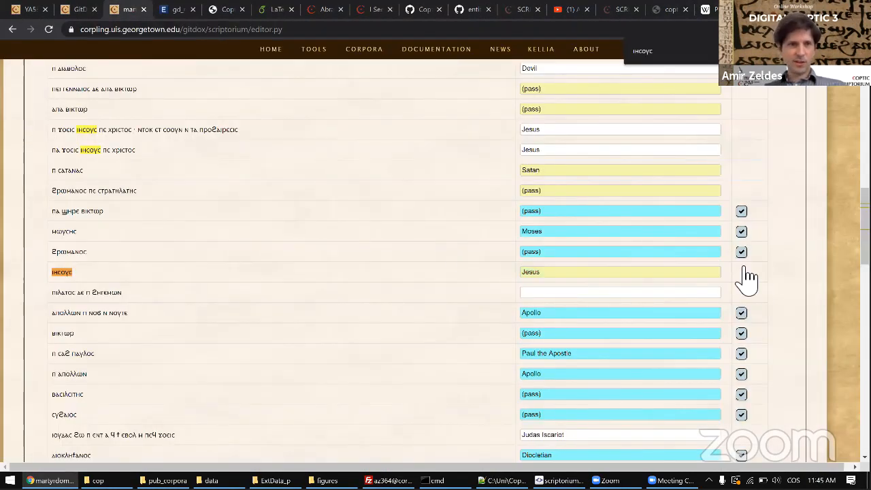
{"action": "left_click", "coordinate": [741, 231]}
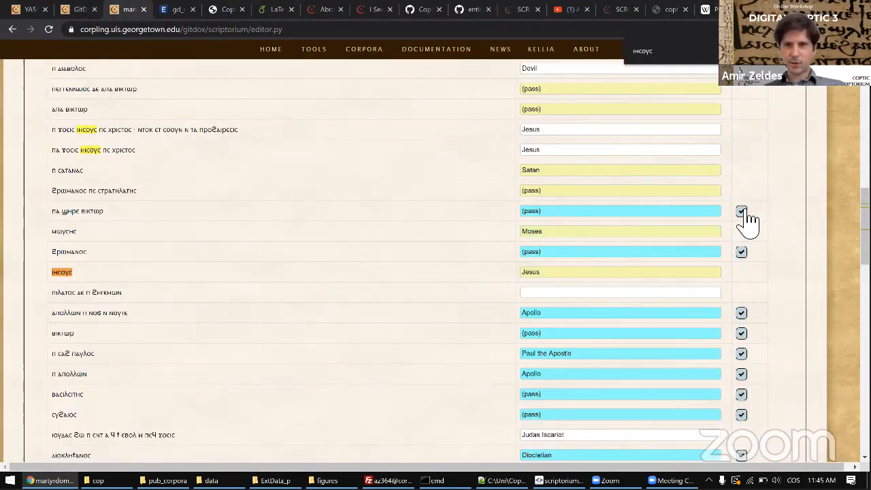
- Approve (pass) for ⲡⲁ ϣⲏⲣⲉ ⲃⲓⲕⲧⲱⲣ, ϩⲣⲱⲙⲁⲛⲟⲥ and ⲃⲓⲕⲧⲱⲣ, and Apollo for ⲁⲡⲟⲗⲗⲱⲛ ⲡ ⲛⲟϭ ⲛ ⲛⲟⲩⲧⲉ
{"action": "left_click", "coordinate": [741, 211]}
{"action": "left_click", "coordinate": [741, 251]}
{"action": "scroll", "coordinate": [762, 285], "scroll_direction": "down", "scroll_amount": 1}
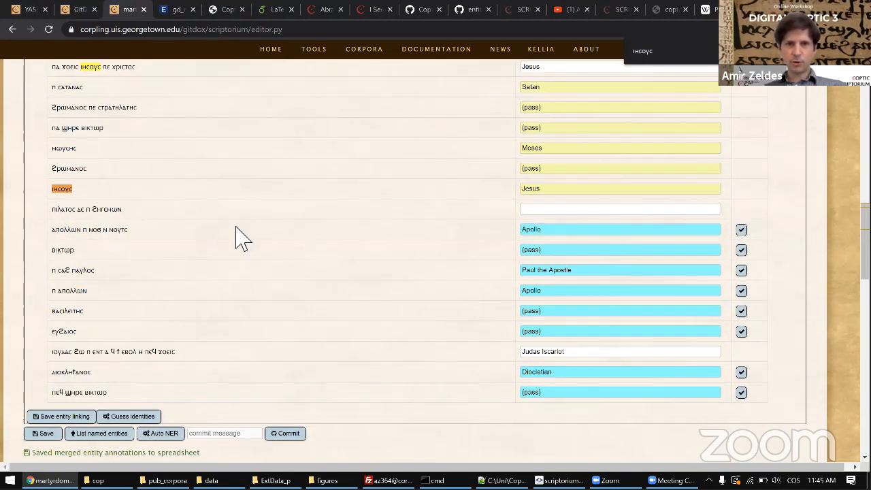
{"action": "left_click", "coordinate": [741, 230]}
{"action": "left_click", "coordinate": [741, 250]}
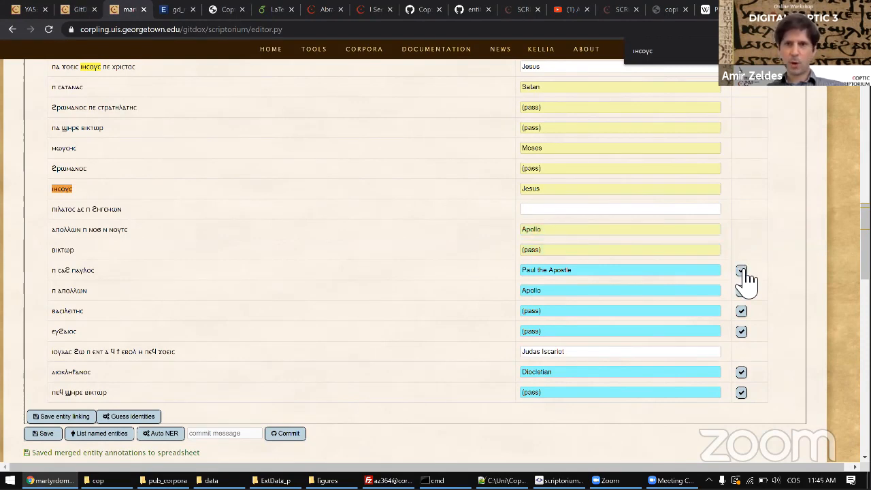
- Approve all remaining suggested person identities, from Paul the Apostle for ⲡ ⲥⲁϩ ⲡⲁⲩⲗⲟⲥ down to (pass) for ⲡⲉϥ ϣⲏⲣⲉ ⲃⲓⲕⲧⲱⲣ
{"action": "left_click", "coordinate": [741, 271]}
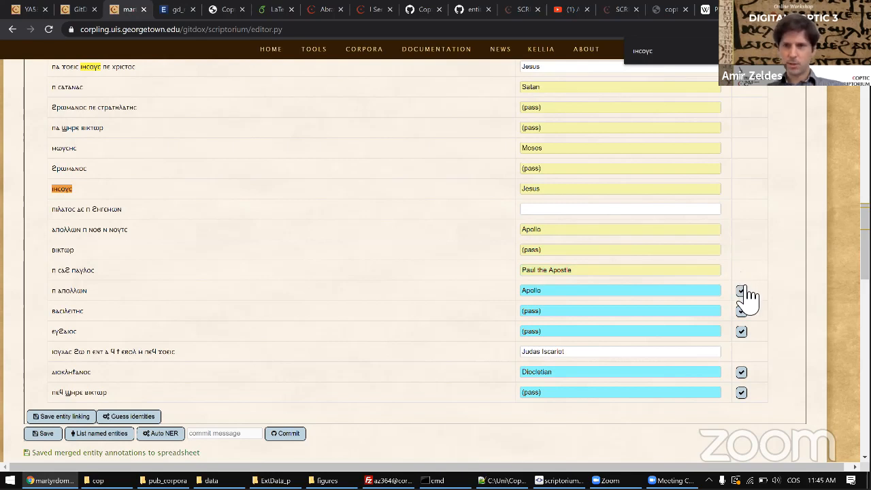
{"action": "left_click", "coordinate": [741, 291]}
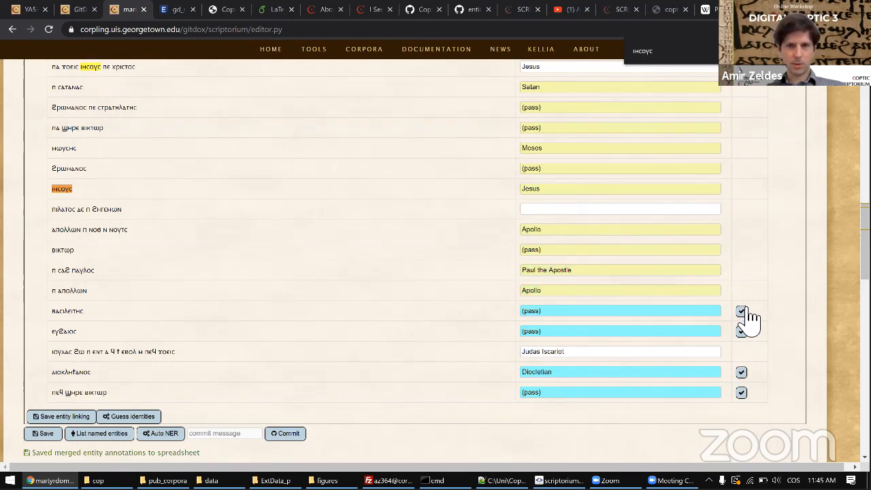
{"action": "left_click", "coordinate": [741, 312]}
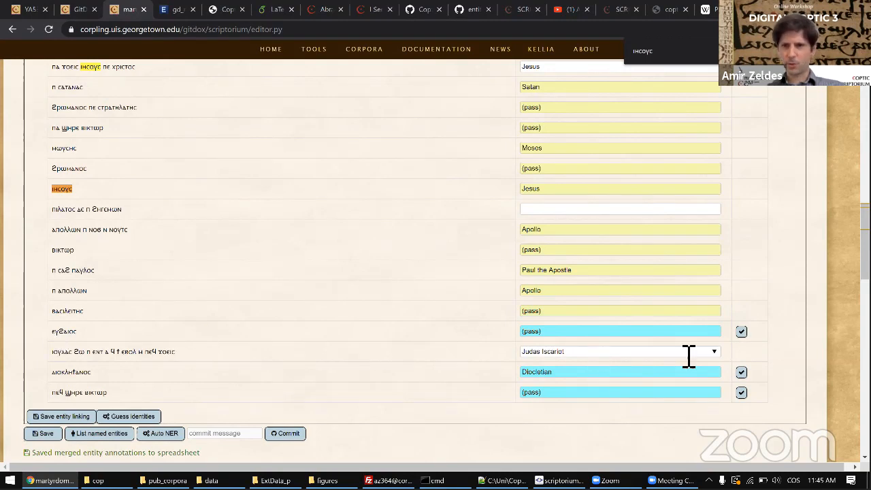
{"action": "left_click", "coordinate": [741, 331]}
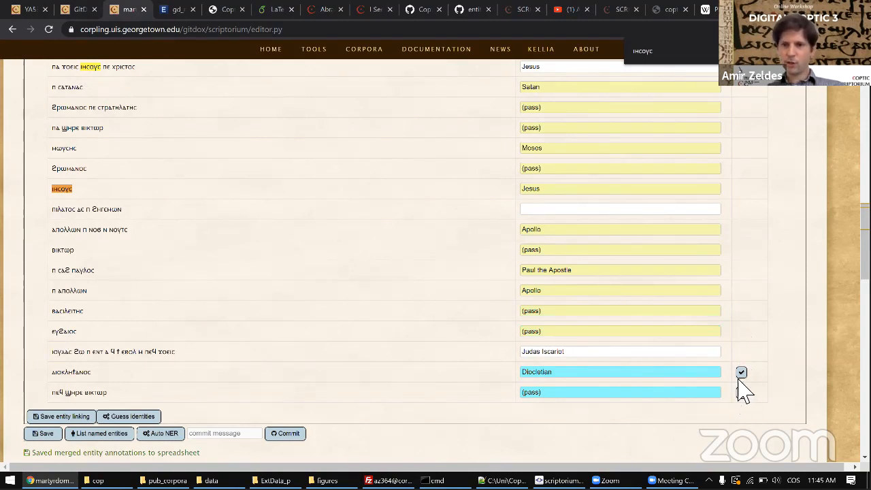
{"action": "left_click", "coordinate": [741, 373]}
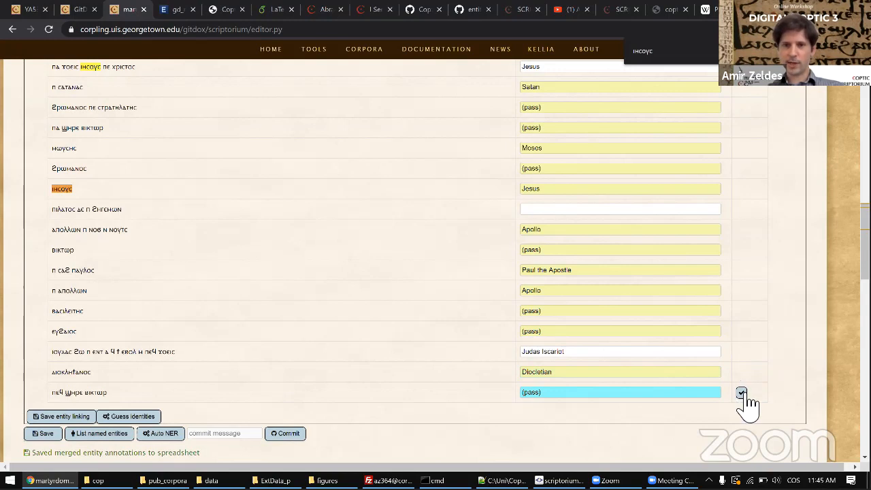
{"action": "left_click", "coordinate": [741, 392]}
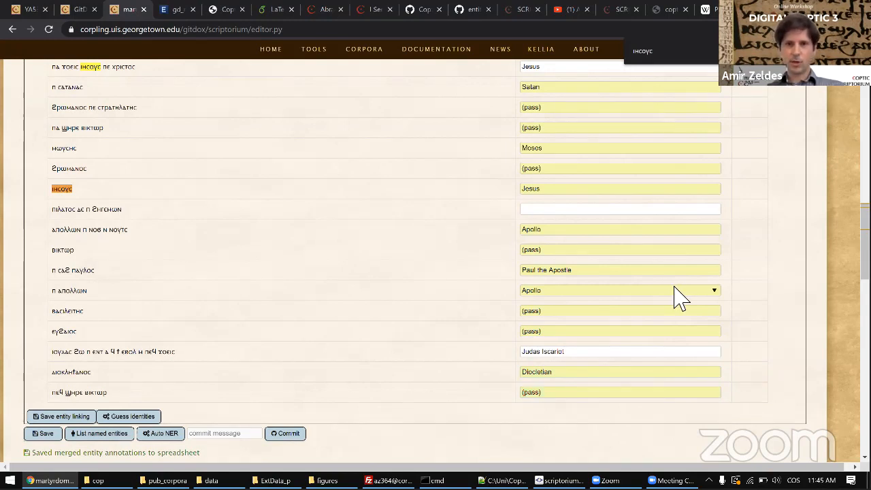
- Identify the unlinked entity ⲡⲓⲗⲁⲧⲟⲥ ⲇⲉ ⲡ ϩⲏⲅⲉⲙⲱⲛ, then switch to Wikipedia and look up the article title Pontius Pilate
{"action": "scroll", "coordinate": [632, 257], "scroll_direction": "up", "scroll_amount": 1}
{"action": "scroll", "coordinate": [632, 257], "scroll_direction": "up", "scroll_amount": 2}
{"action": "scroll", "coordinate": [631, 257], "scroll_direction": "down", "scroll_amount": 2}
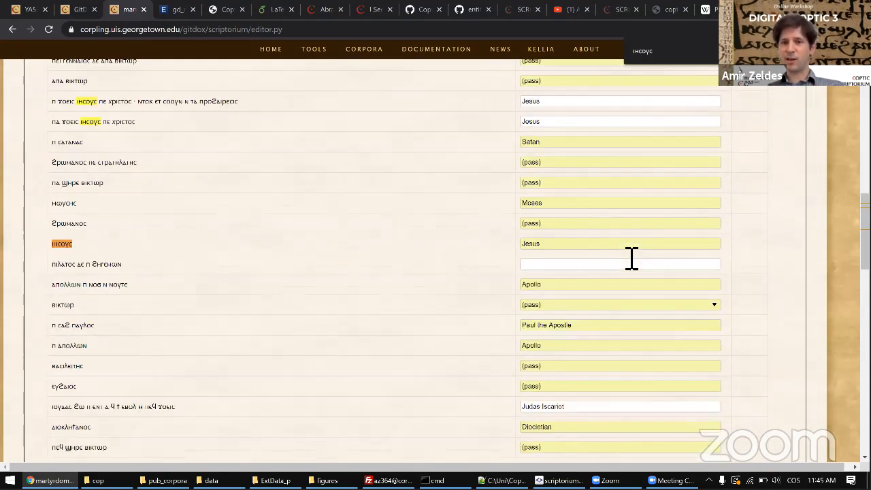
{"action": "scroll", "coordinate": [631, 257], "scroll_direction": "down", "scroll_amount": 2}
{"action": "scroll", "coordinate": [631, 257], "scroll_direction": "up", "scroll_amount": 1}
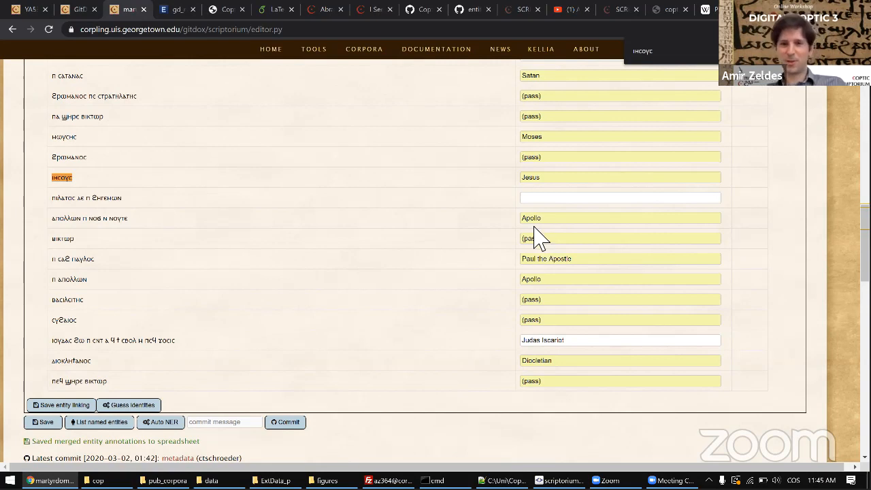
{"action": "double_click", "coordinate": [71, 204]}
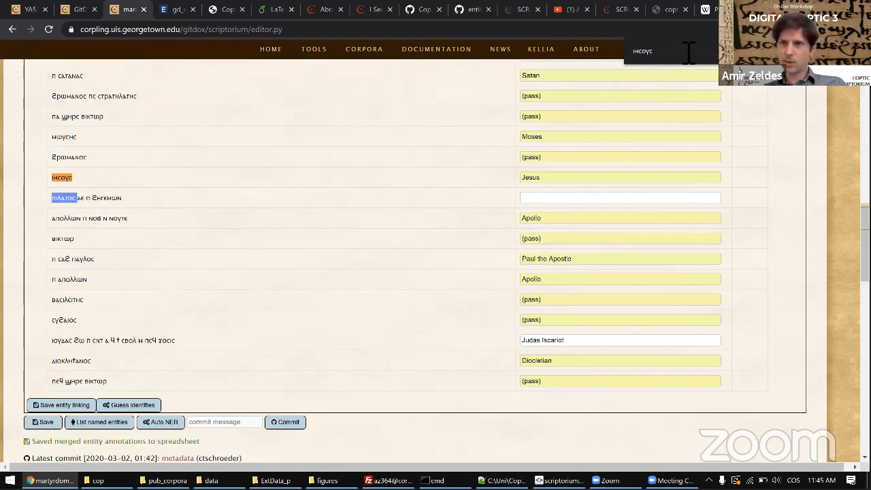
{"action": "left_click", "coordinate": [705, 9]}
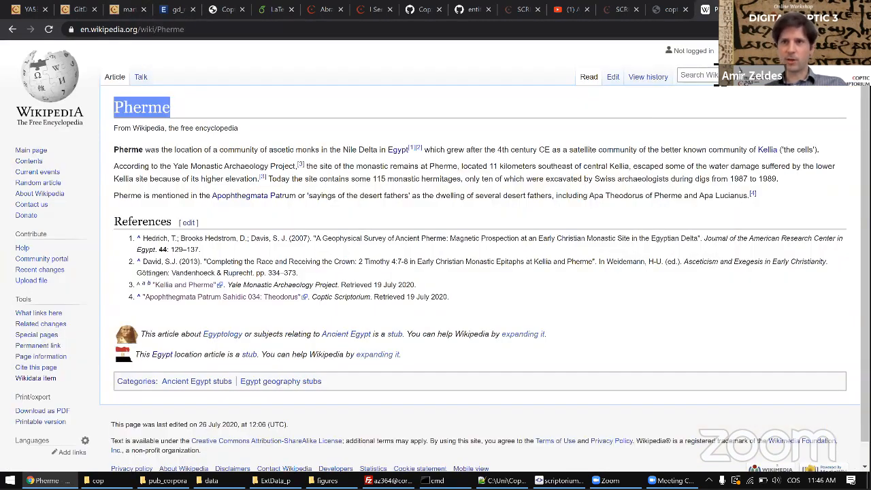
{"action": "left_click", "coordinate": [694, 75]}
{"action": "type", "text": "Pontius"}
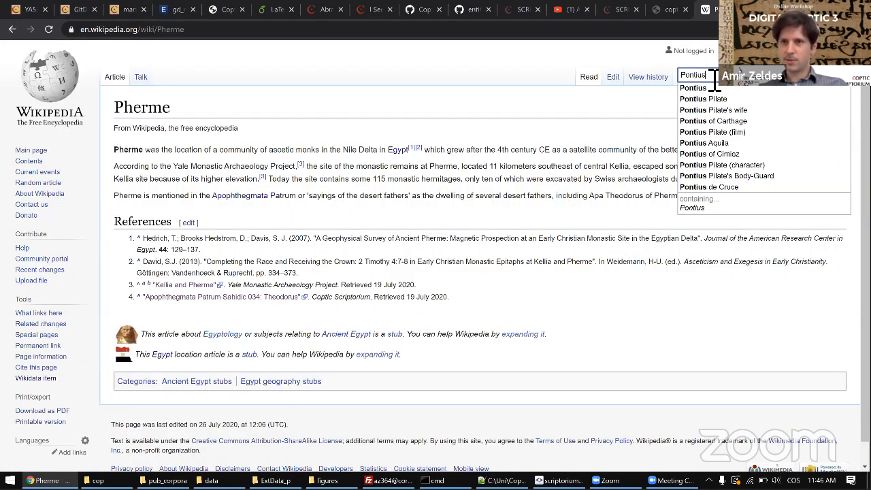
{"action": "key", "text": "Down"}
{"action": "key", "text": "Return"}
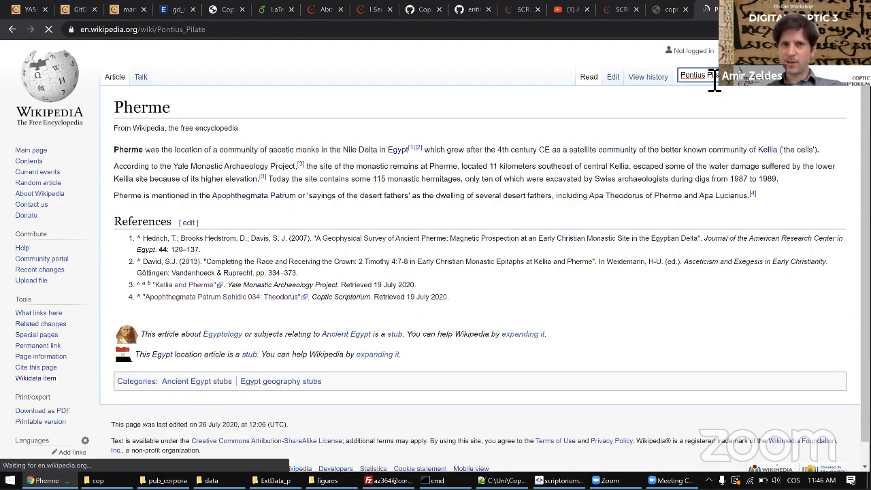
{"action": "triple_click", "coordinate": [159, 120]}
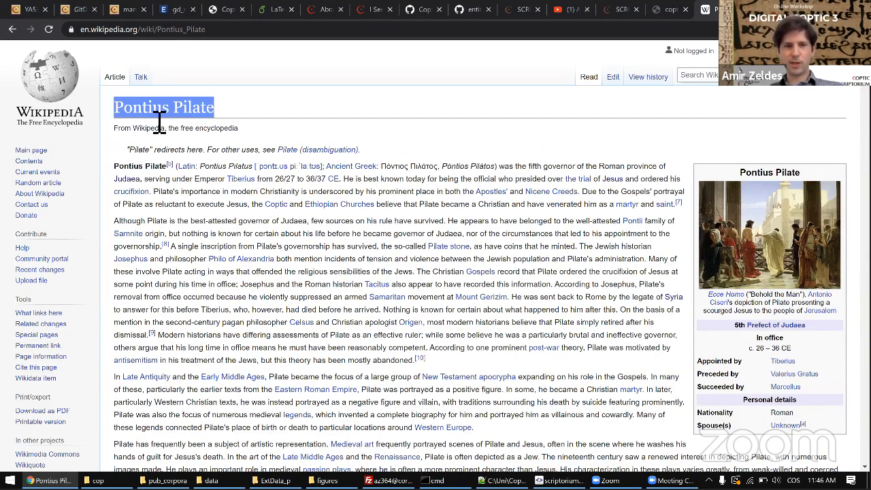
{"action": "mouse_move", "coordinate": [314, 155]}
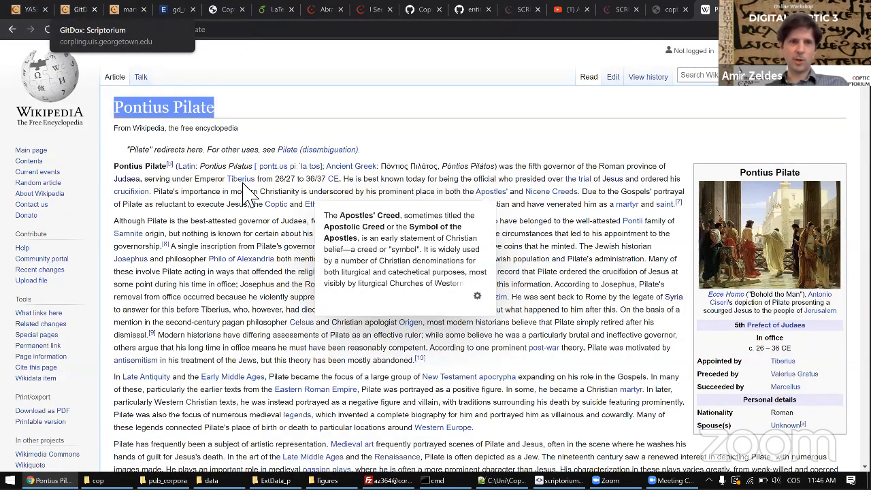
- Return to the GitDox editor, set the identity of ⲡⲓⲗⲁⲧⲟⲥ ⲇⲉ ⲡ ϩⲏⲅⲉⲙⲱⲛ to Pontius Pilate and save the entity linking
{"action": "left_click", "coordinate": [80, 9]}
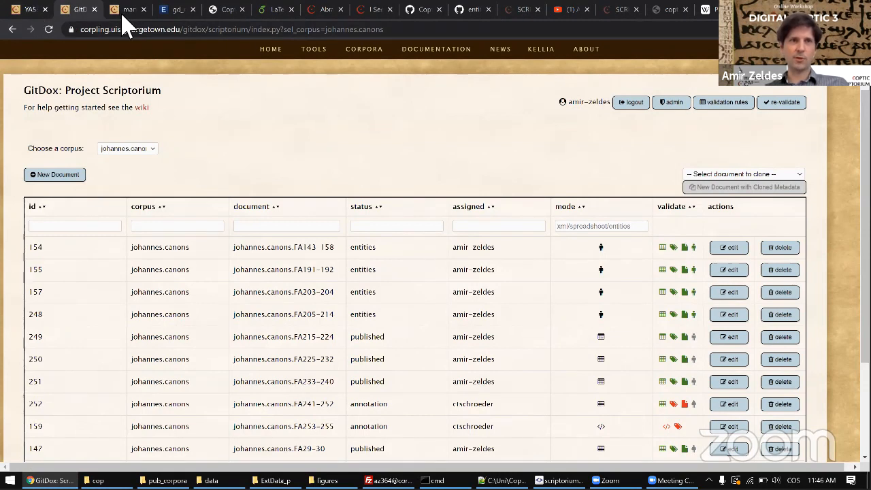
{"action": "left_click", "coordinate": [126, 11]}
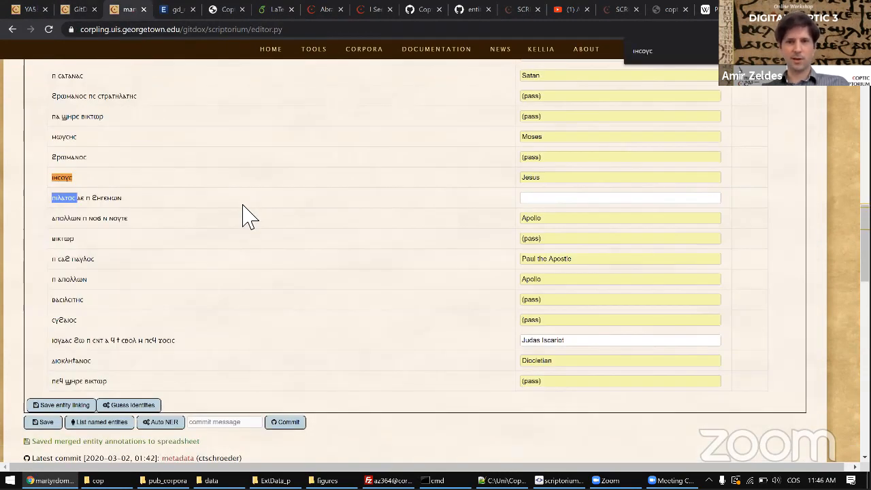
{"action": "left_click", "coordinate": [553, 202]}
{"action": "type", "text": "pon"}
{"action": "key", "text": "Return"}
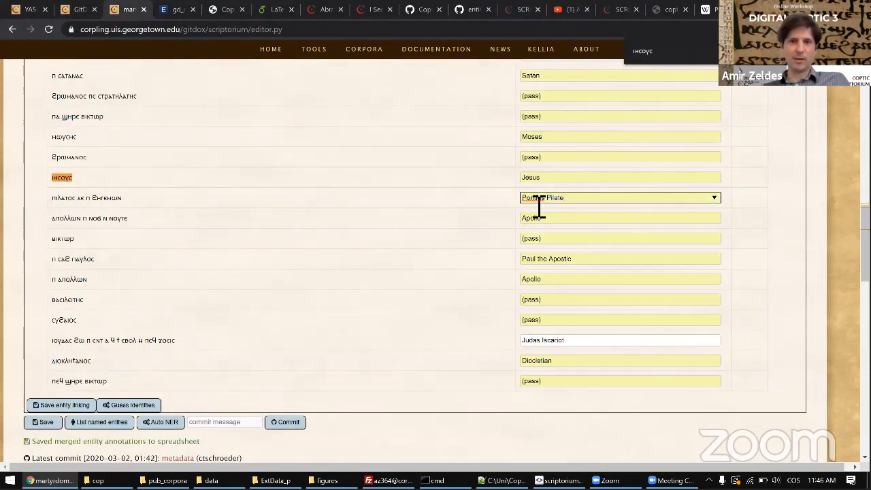
{"action": "scroll", "coordinate": [265, 272], "scroll_direction": "down", "scroll_amount": 2}
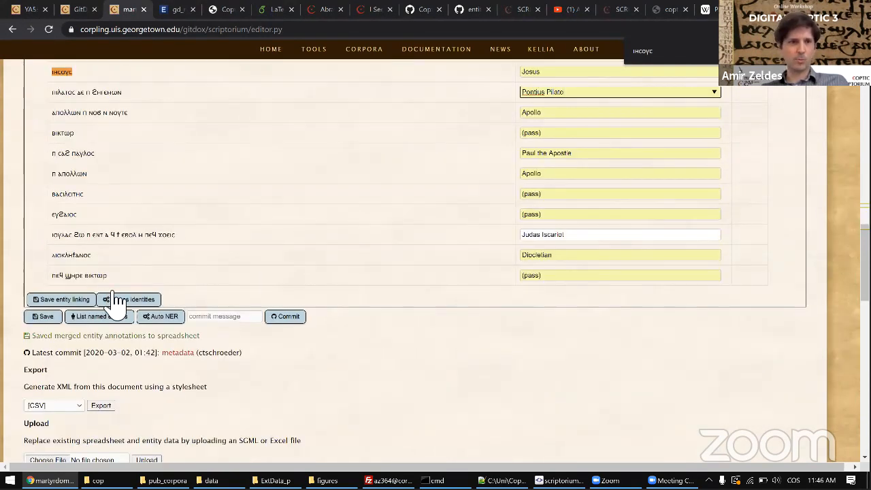
{"action": "left_click", "coordinate": [42, 301]}
{"action": "scroll", "coordinate": [306, 228], "scroll_direction": "up", "scroll_amount": 8}
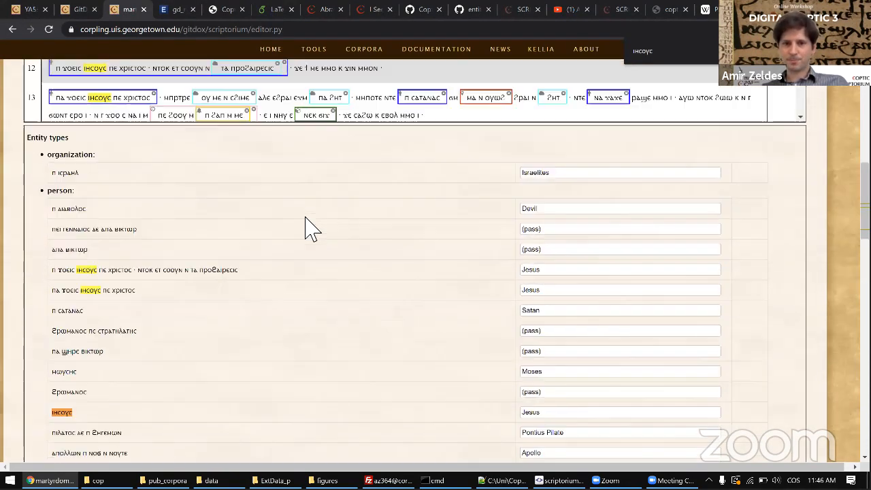
- Add a document metadata record with the key entities and the value automatic
{"action": "scroll", "coordinate": [306, 228], "scroll_direction": "down", "scroll_amount": 3}
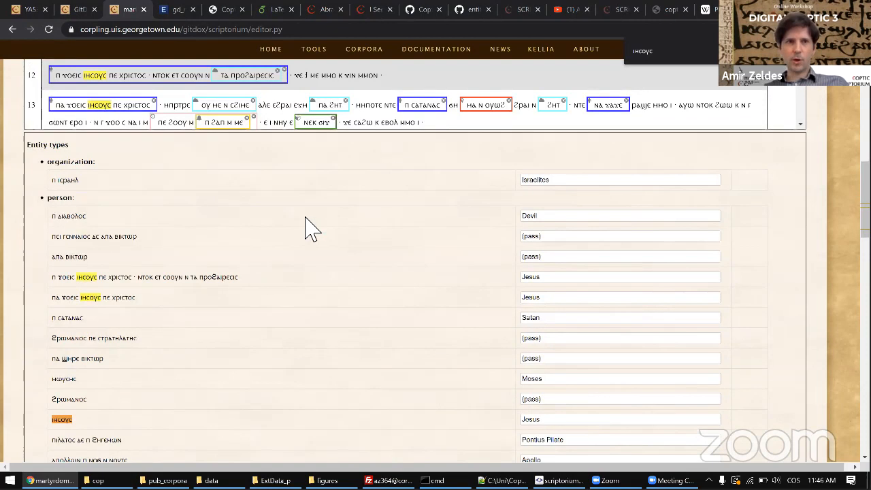
{"action": "scroll", "coordinate": [306, 228], "scroll_direction": "down", "scroll_amount": 3}
{"action": "scroll", "coordinate": [306, 228], "scroll_direction": "down", "scroll_amount": 8}
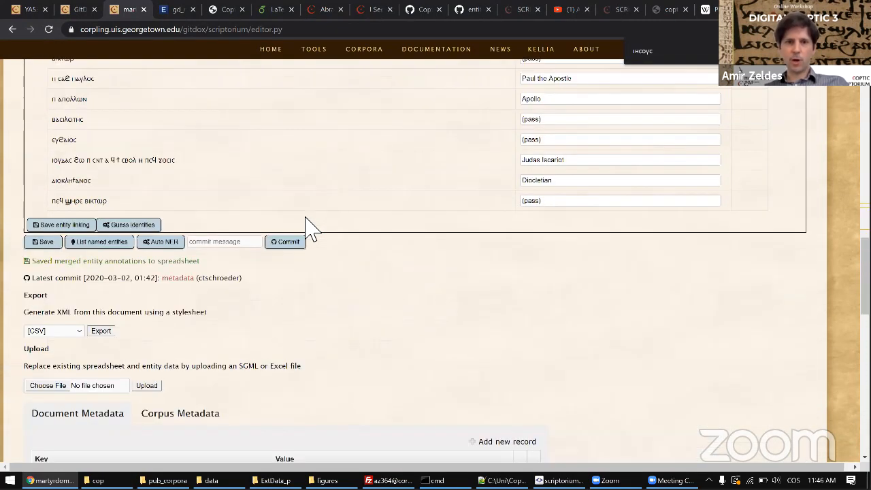
{"action": "scroll", "coordinate": [498, 211], "scroll_direction": "down", "scroll_amount": 1}
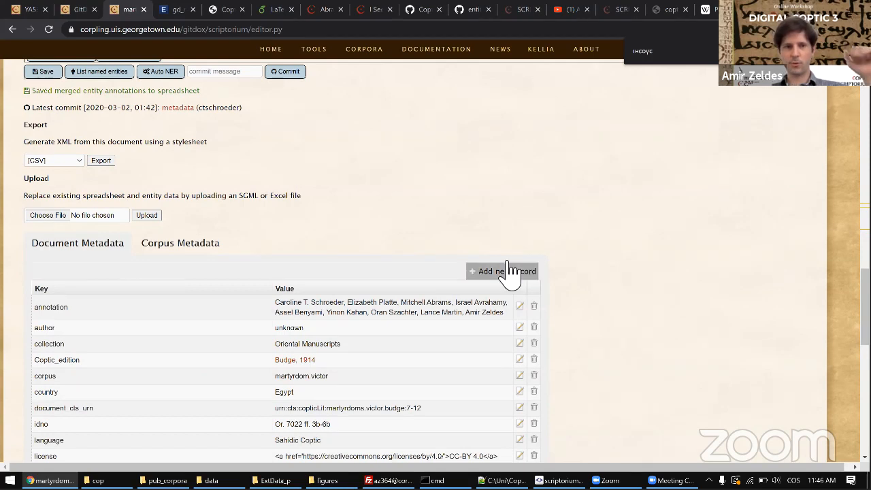
{"action": "left_click", "coordinate": [478, 269]}
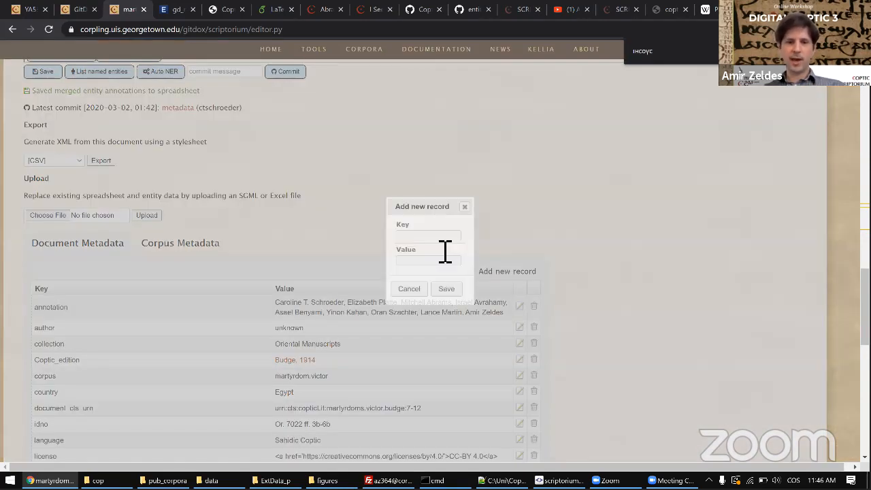
{"action": "type", "text": "enti"}
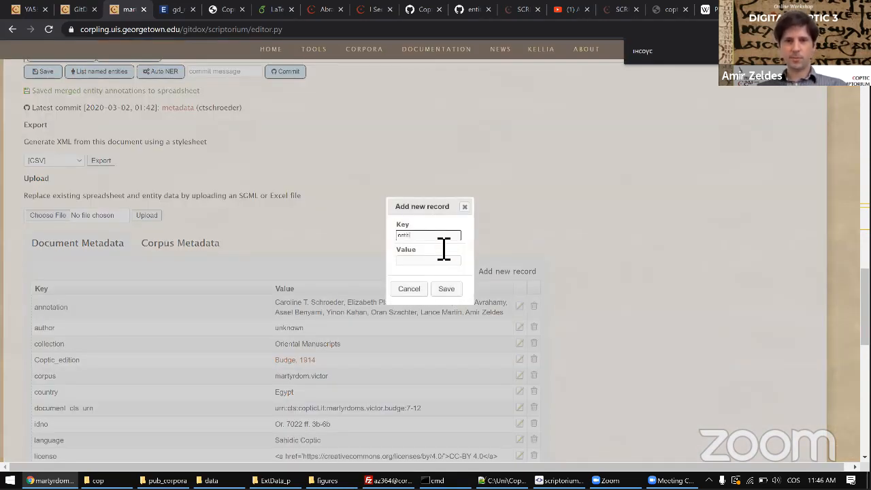
{"action": "type", "text": "ties"}
{"action": "key", "text": "Tab"}
{"action": "type", "text": "autom"}
{"action": "key", "text": "Down"}
{"action": "key", "text": "Return"}
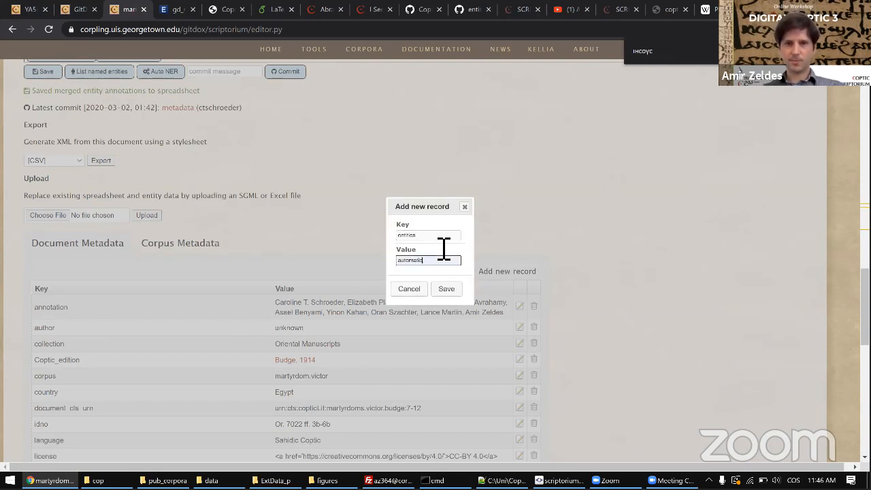
{"action": "left_click", "coordinate": [446, 289]}
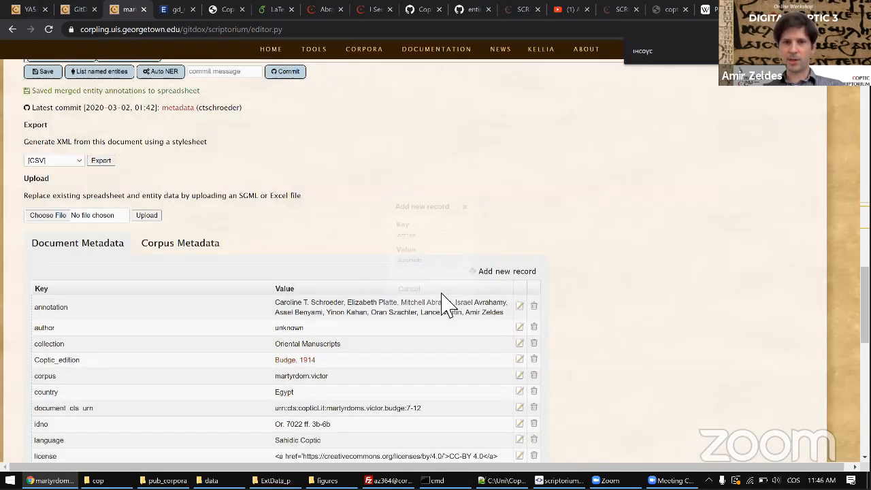
- Add a document metadata record with the key identities and the value checked
{"action": "left_click", "coordinate": [504, 273]}
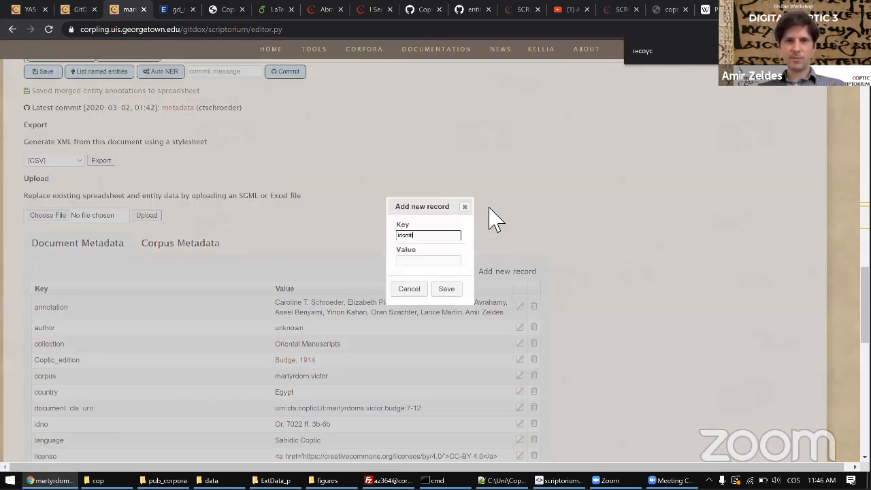
{"action": "key", "text": "Tab"}
{"action": "type", "text": "checked"}
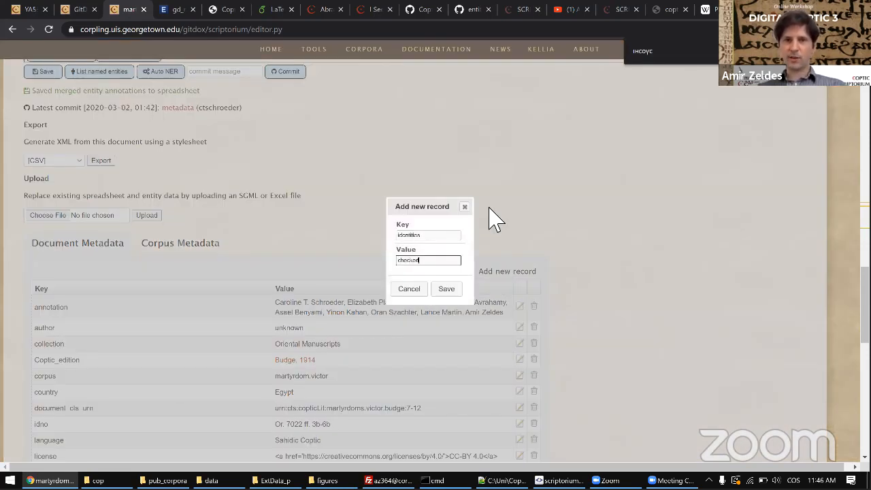
{"action": "left_click", "coordinate": [447, 288]}
- Review the linked identities and examine the identities record at the end of the document metadata
{"action": "scroll", "coordinate": [598, 295], "scroll_direction": "down", "scroll_amount": 1}
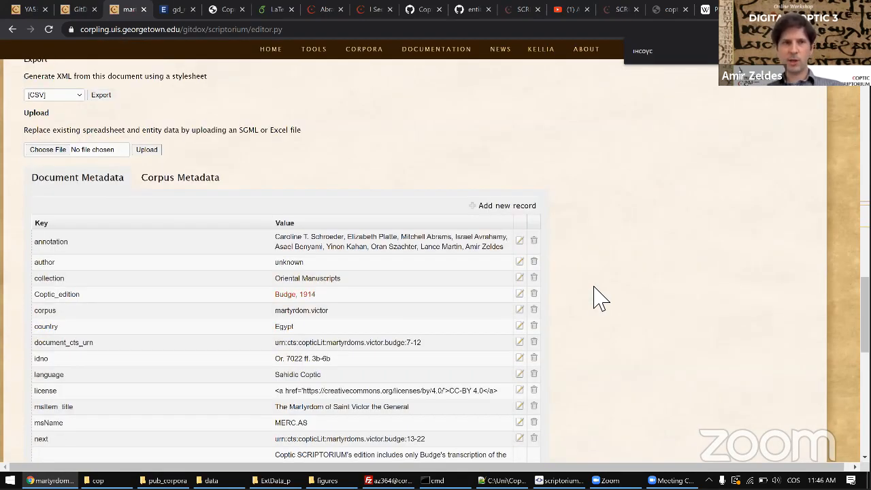
{"action": "scroll", "coordinate": [599, 296], "scroll_direction": "up", "scroll_amount": 10}
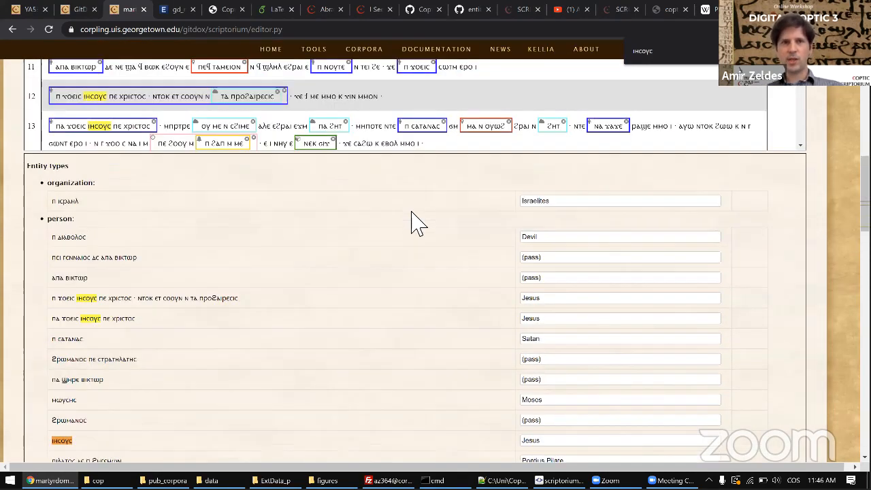
{"action": "scroll", "coordinate": [416, 223], "scroll_direction": "down", "scroll_amount": 7}
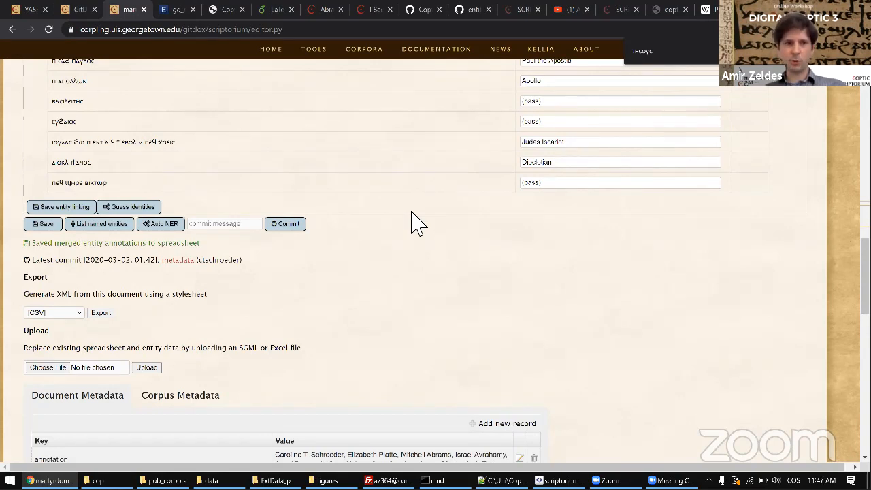
{"action": "scroll", "coordinate": [416, 223], "scroll_direction": "down", "scroll_amount": 5}
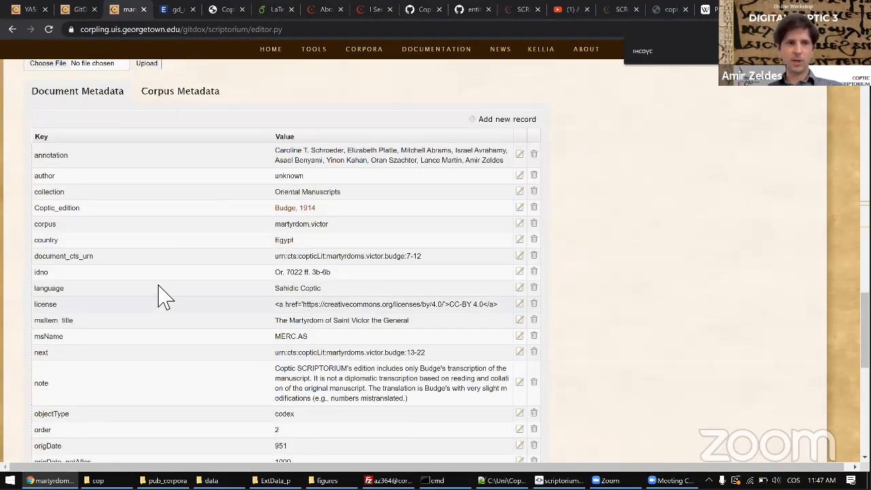
{"action": "scroll", "coordinate": [163, 296], "scroll_direction": "down", "scroll_amount": 5}
{"action": "left_click_drag", "start_coordinate": [33, 357], "coordinate": [264, 361]}
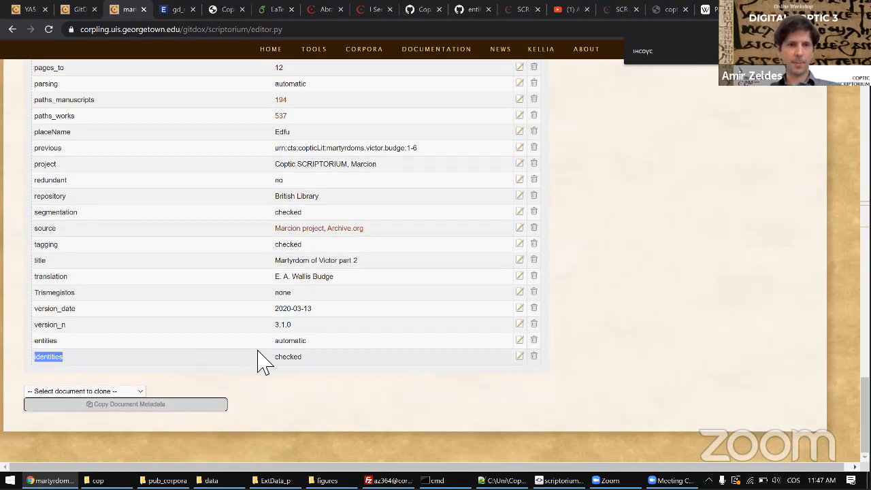
- Review the identities status in the document metadata and the person identities linked in the entity list
{"action": "double_click", "coordinate": [296, 360]}
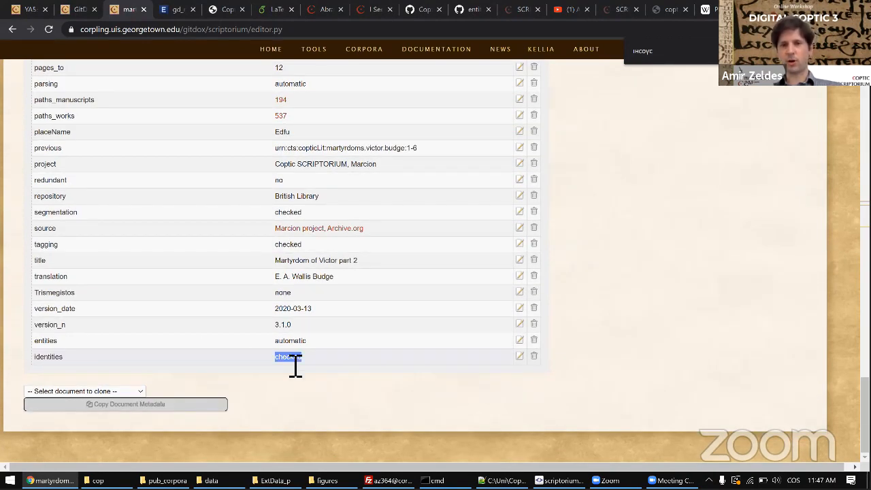
{"action": "scroll", "coordinate": [292, 368], "scroll_direction": "up", "scroll_amount": 2}
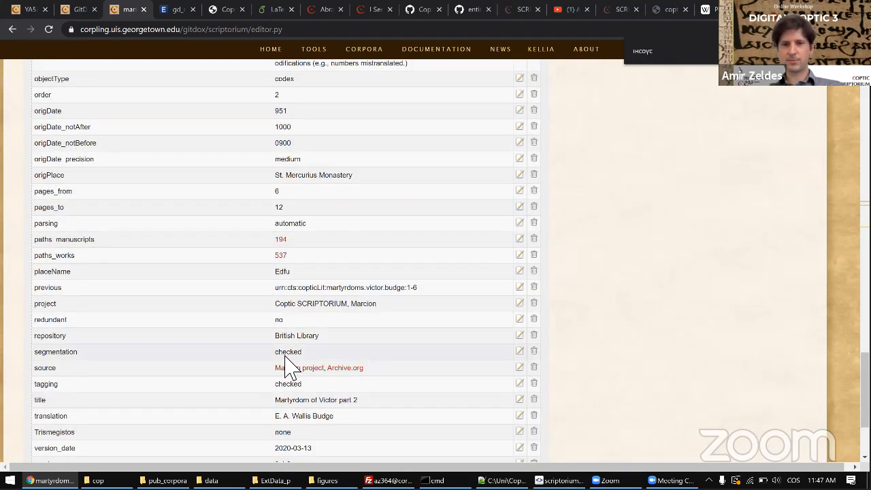
{"action": "scroll", "coordinate": [290, 367], "scroll_direction": "up", "scroll_amount": 10}
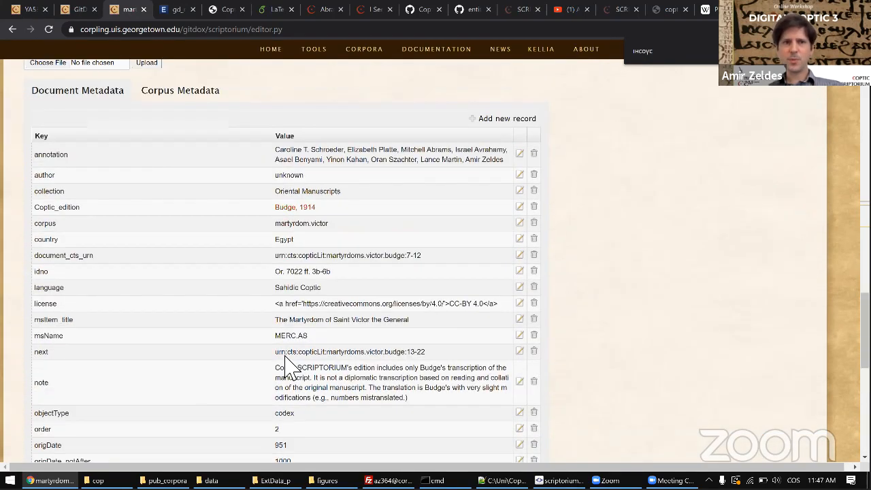
{"action": "scroll", "coordinate": [289, 367], "scroll_direction": "up", "scroll_amount": 10}
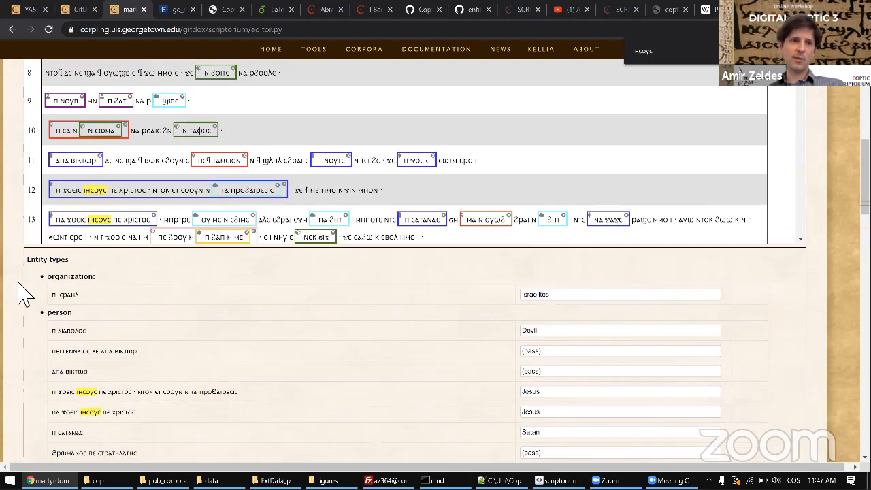
{"action": "scroll", "coordinate": [15, 300], "scroll_direction": "down", "scroll_amount": 5}
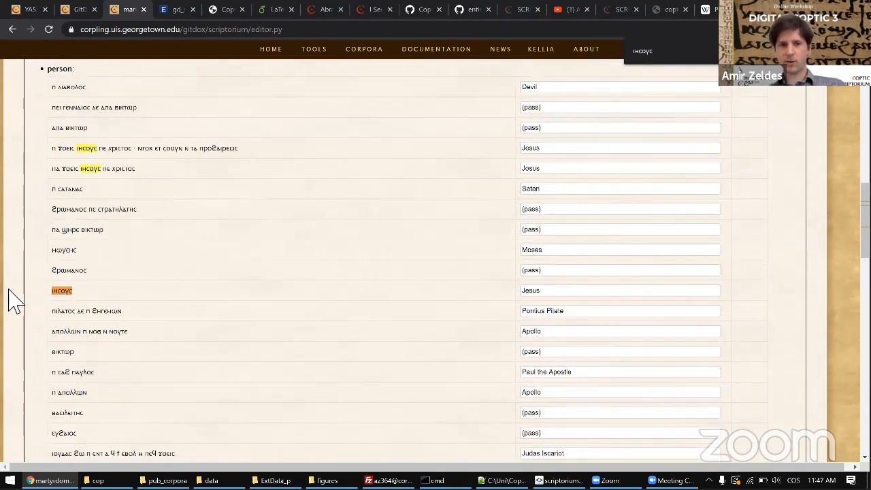
{"action": "scroll", "coordinate": [15, 299], "scroll_direction": "down", "scroll_amount": 2}
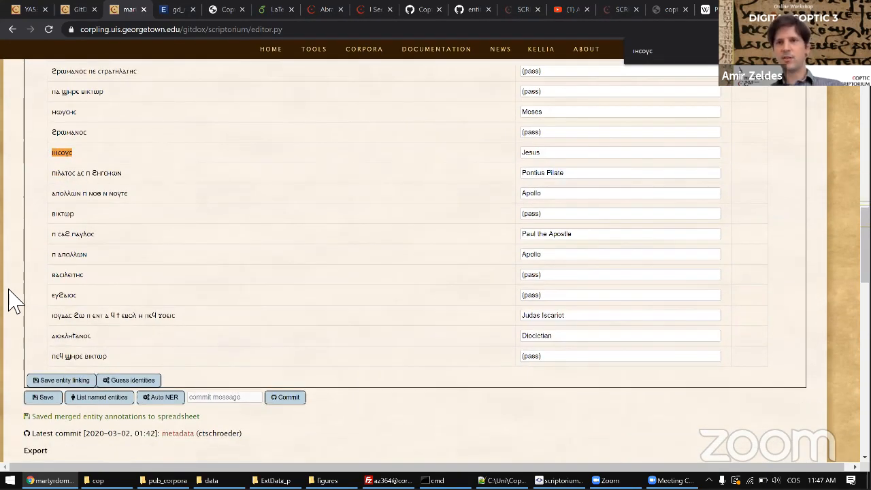
{"action": "scroll", "coordinate": [8, 301], "scroll_direction": "up", "scroll_amount": 3}
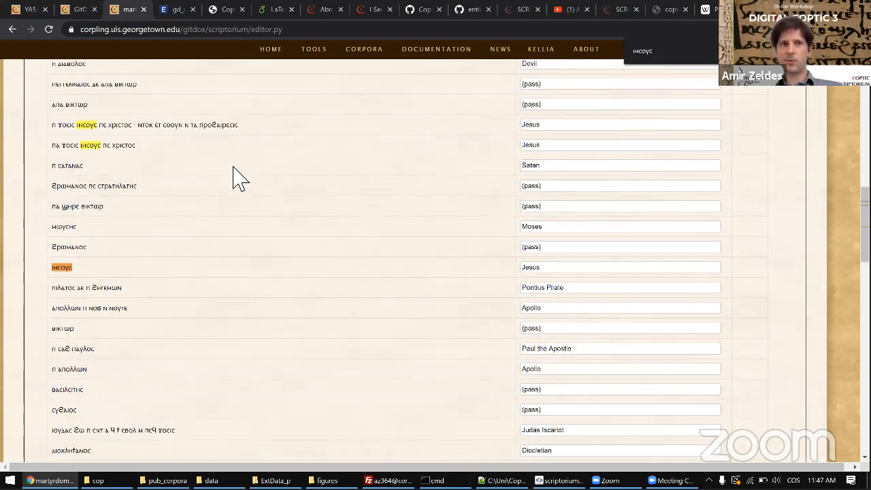
- Switch to the EtherCalc spreadsheet of martyrdom.victor.02 and search through the occurrences of ⲇⲓⲁⲃⲟⲗⲟⲥ to the one in row 1110
{"action": "left_click", "coordinate": [174, 10]}
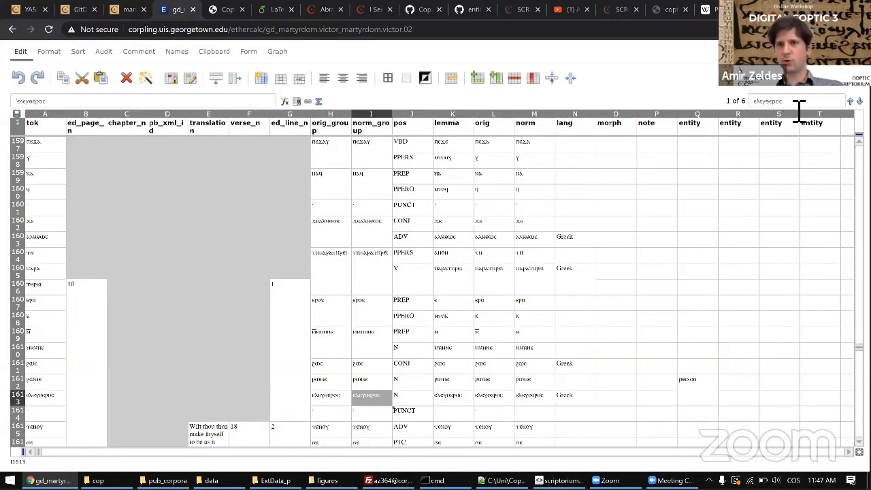
{"action": "type", "text": "d"}
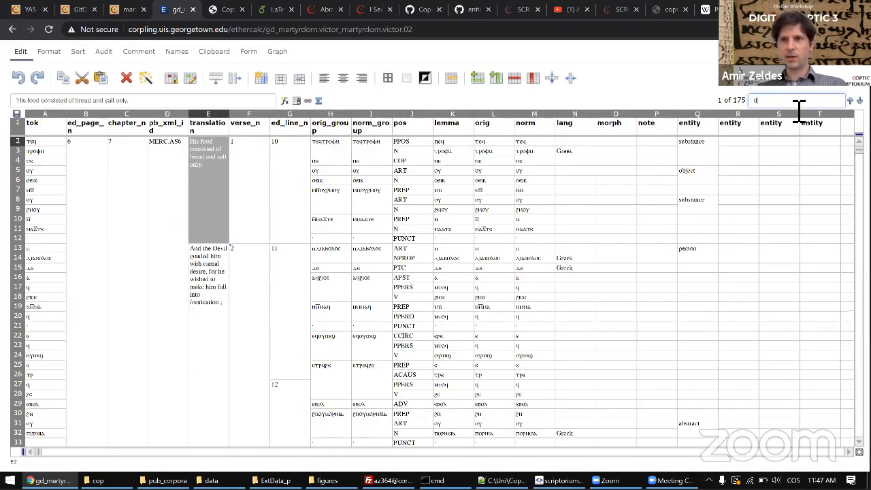
{"action": "key", "text": "BackSpace"}
{"action": "key", "text": "super+space"}
{"action": "key", "text": "super+space"}
{"action": "type", "text": "ⲇⲓⲁⲃ"}
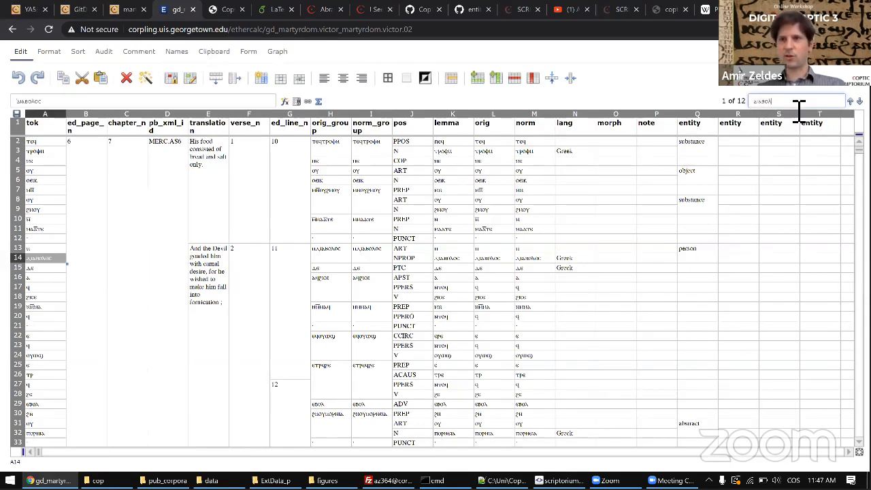
{"action": "type", "text": "ⲟⲗⲟⲥ"}
{"action": "key", "text": "Return"}
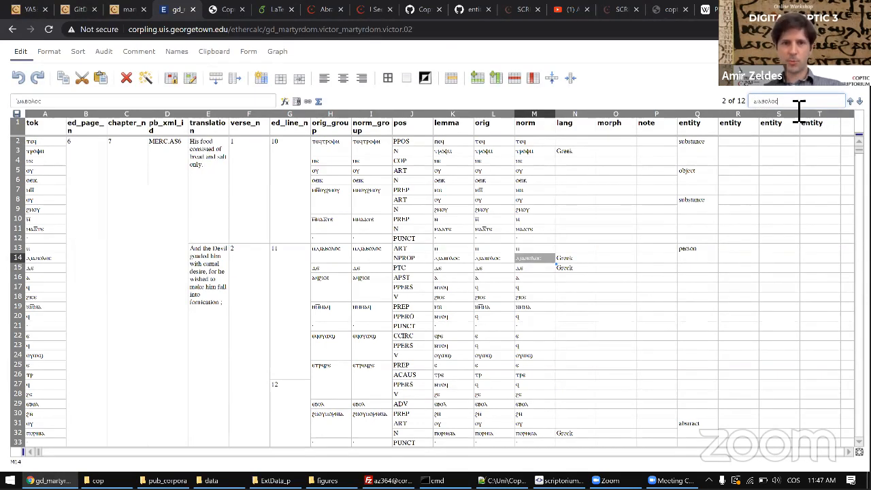
{"action": "key", "text": "Return"}
{"action": "key", "text": "Return"}
{"action": "key", "text": "Return"}
{"action": "key", "text": "Return"}
{"action": "key", "text": "Return"}
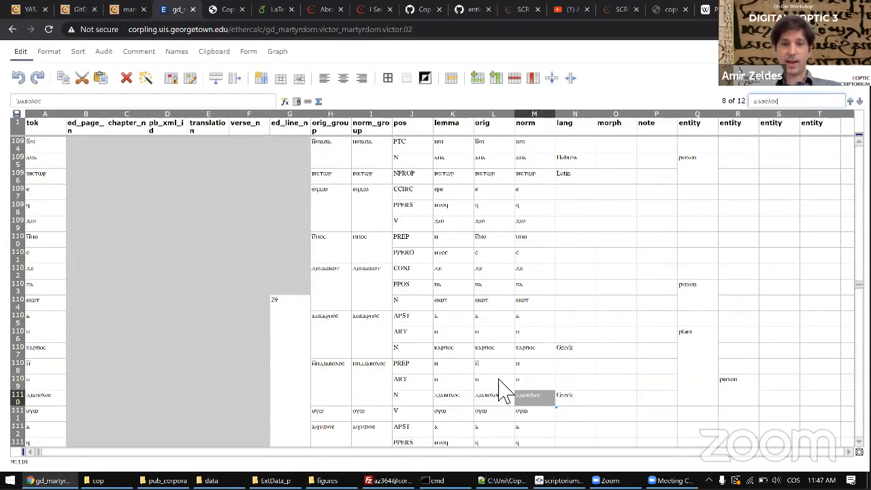
- Set the part of speech of ⲇⲓⲁⲃⲟⲗⲟⲥ in row 1110 to NPROP
{"action": "left_click", "coordinate": [413, 397]}
{"action": "scroll", "coordinate": [552, 335], "scroll_direction": "down", "scroll_amount": 2}
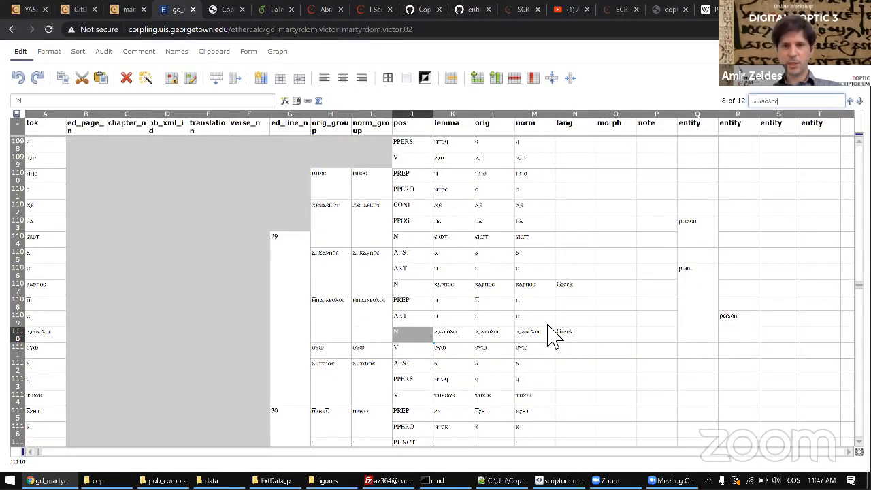
{"action": "left_click", "coordinate": [416, 354]}
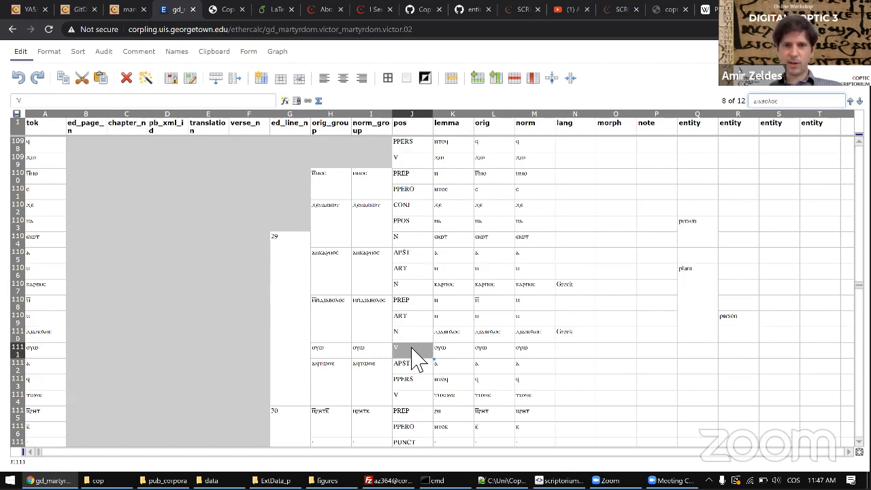
{"action": "key", "text": "Up"}
{"action": "type", "text": "NPROP"}
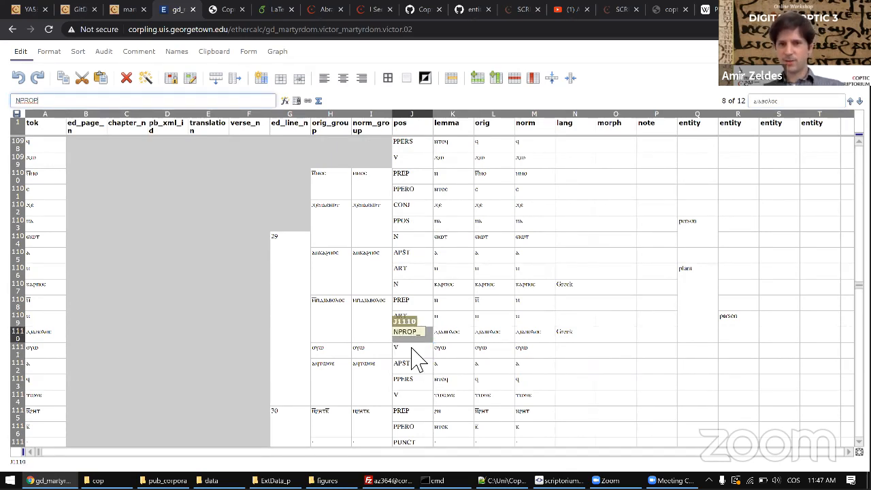
{"action": "key", "text": "Return"}
{"action": "key", "text": "Up"}
{"action": "key", "text": "Up"}
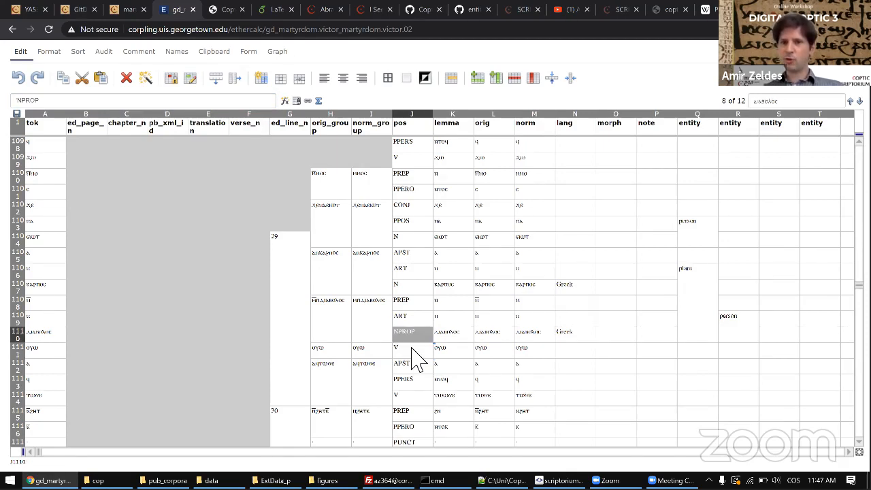
- Examine the part-of-speech tag of ⲕⲁⲣⲡⲟⲥ and the annotation columns of the ⲇⲓⲁⲃⲟⲗⲟⲥ row up to the note column
{"action": "key", "text": "Up"}
{"action": "key", "text": "Up"}
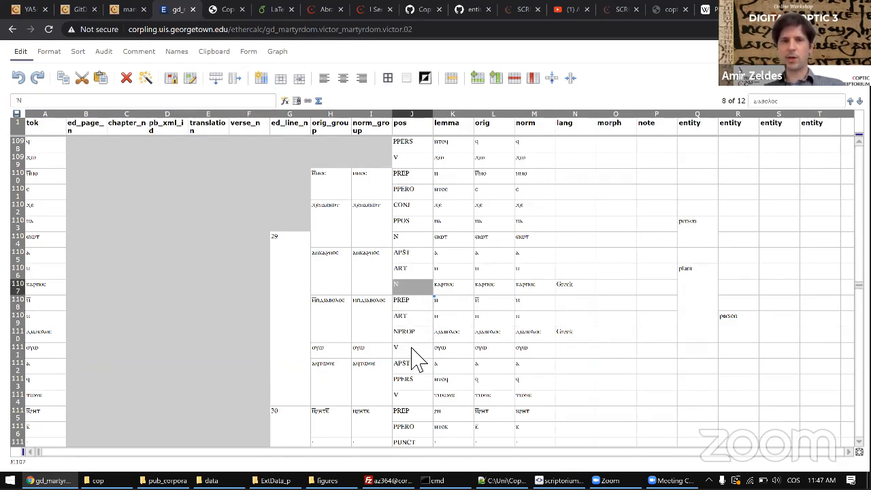
{"action": "key", "text": "Down"}
{"action": "key", "text": "Down"}
{"action": "key", "text": "Down"}
{"action": "key", "text": "Right"}
{"action": "key", "text": "Right"}
{"action": "key", "text": "Right"}
{"action": "key", "text": "Right"}
{"action": "key", "text": "Right"}
{"action": "key", "text": "Right"}
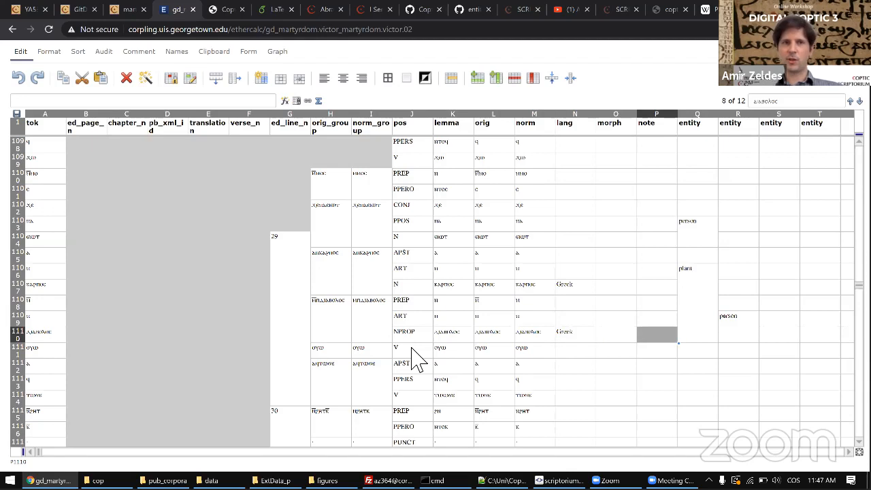
- Return to the GitDox editor, look over the entity annotations and validate the document
{"action": "left_click", "coordinate": [122, 23]}
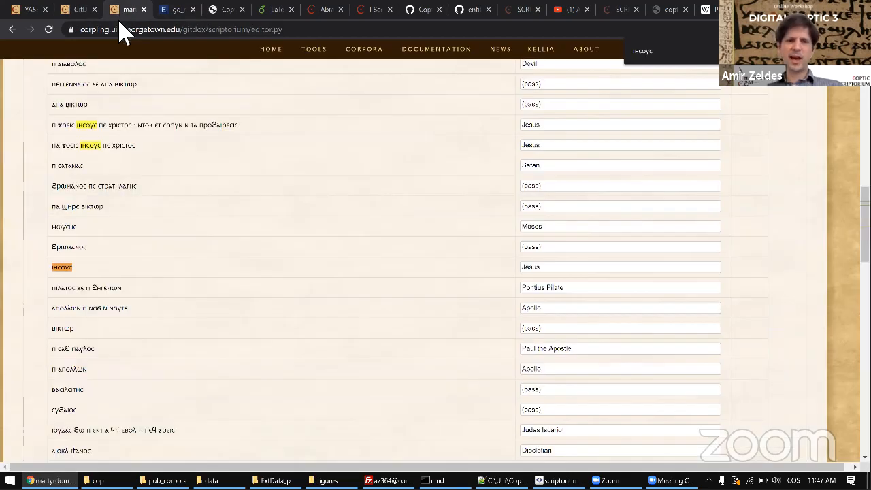
{"action": "scroll", "coordinate": [146, 221], "scroll_direction": "up", "scroll_amount": 2}
{"action": "scroll", "coordinate": [147, 221], "scroll_direction": "up", "scroll_amount": 5}
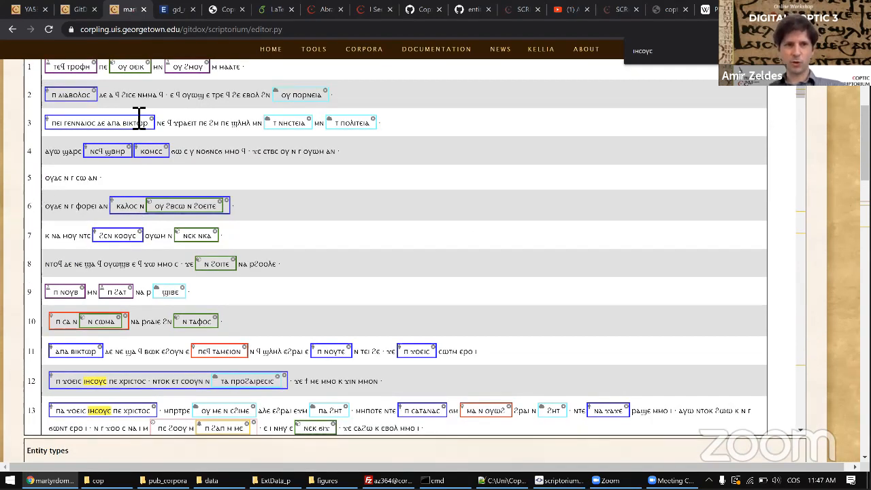
{"action": "scroll", "coordinate": [136, 116], "scroll_direction": "up", "scroll_amount": 3}
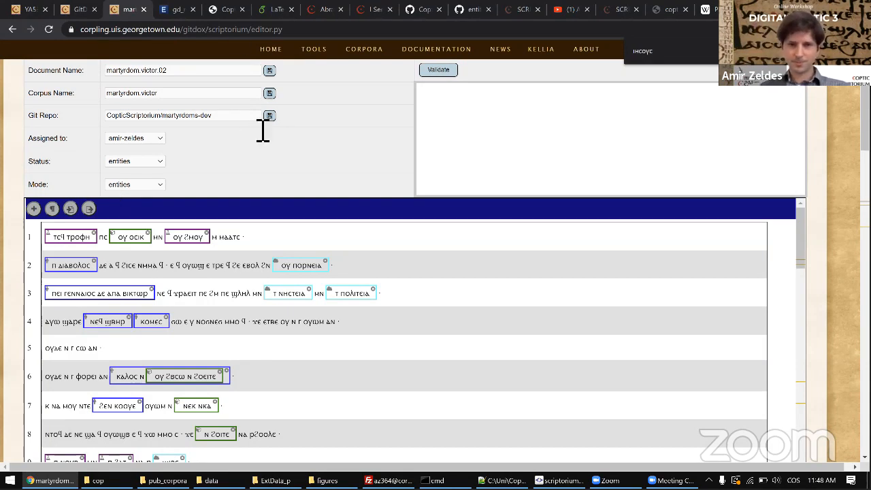
{"action": "scroll", "coordinate": [447, 150], "scroll_direction": "up", "scroll_amount": 1}
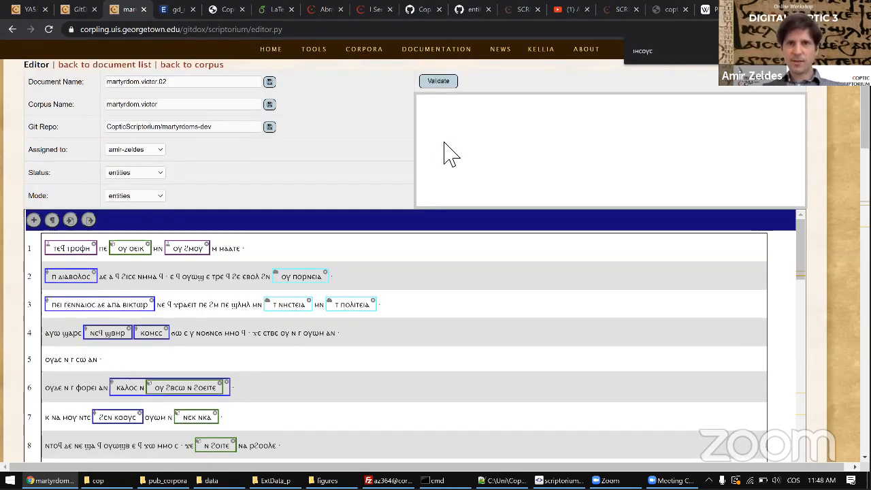
{"action": "left_click", "coordinate": [439, 124]}
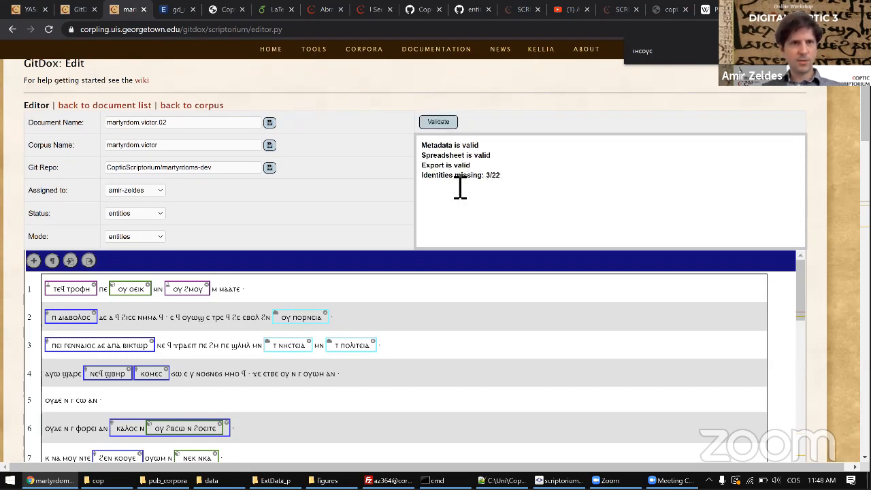
- Save the martyrdom.victor.02 document with its entity annotations
{"action": "scroll", "coordinate": [31, 180], "scroll_direction": "down", "scroll_amount": 7}
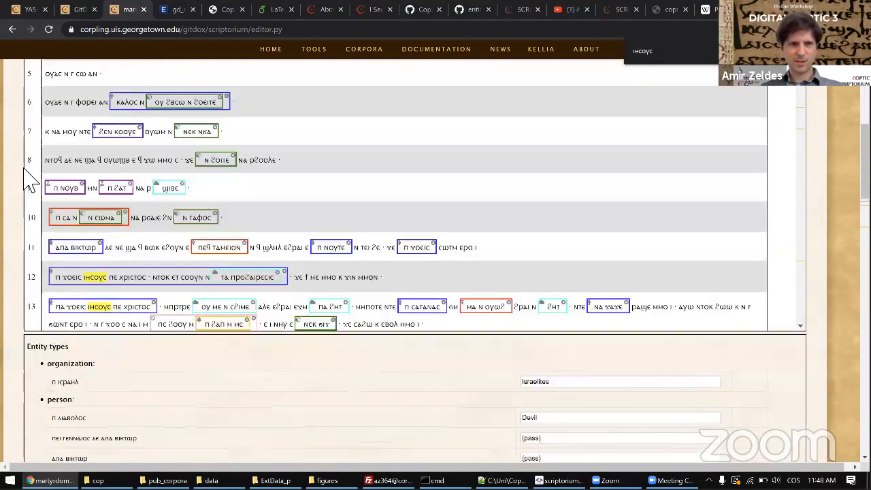
{"action": "scroll", "coordinate": [31, 181], "scroll_direction": "down", "scroll_amount": 10}
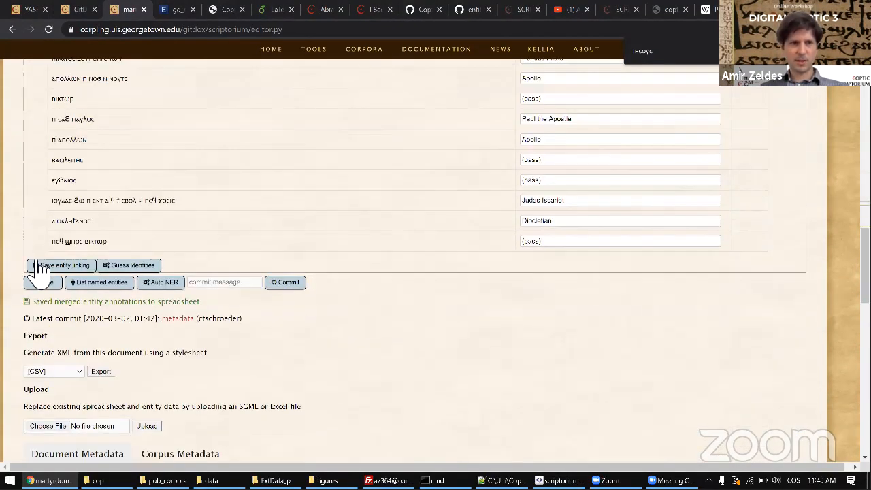
{"action": "left_click", "coordinate": [45, 271]}
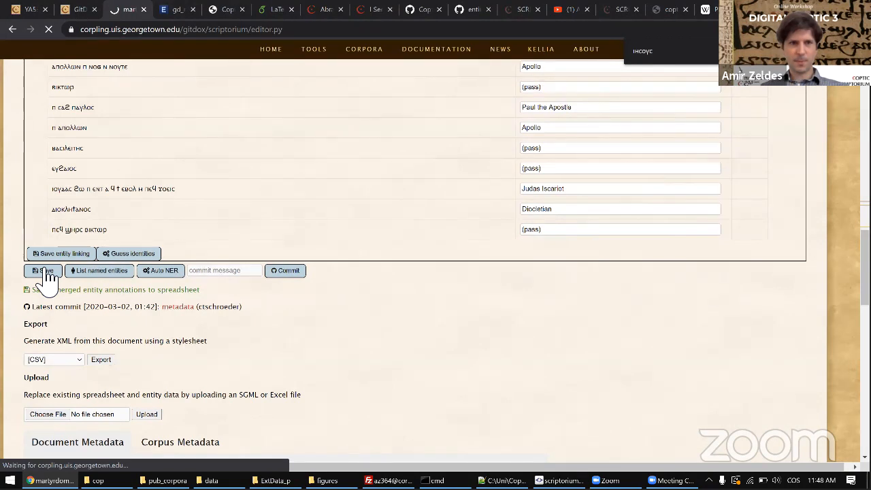
- Validate the saved document again and examine the missing identities line of the validation report
{"action": "scroll", "coordinate": [31, 126], "scroll_direction": "up", "scroll_amount": 4}
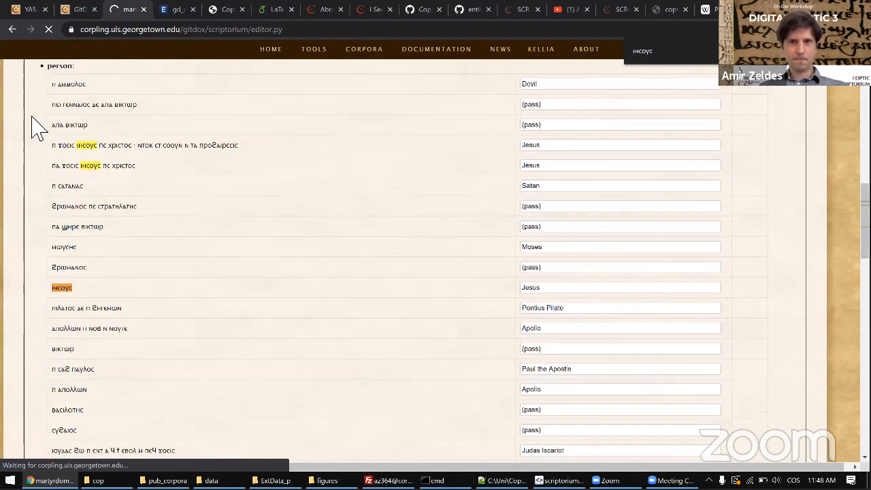
{"action": "scroll", "coordinate": [34, 122], "scroll_direction": "up", "scroll_amount": 10}
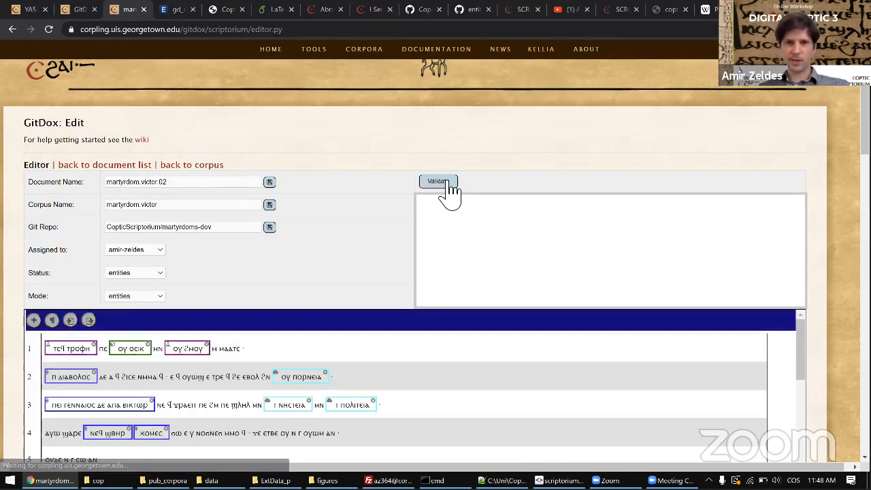
{"action": "left_click", "coordinate": [441, 182]}
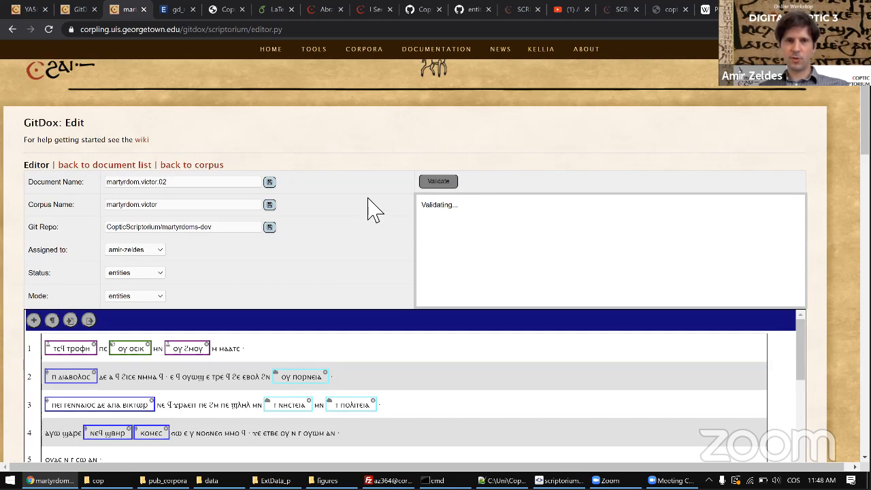
{"action": "triple_click", "coordinate": [483, 243]}
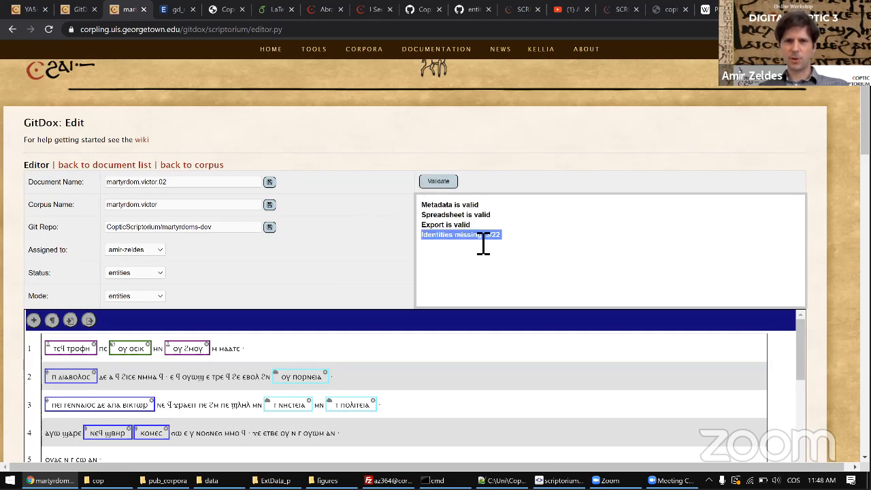
- Review the entity-annotated text and the document metadata, including the entities and identities records
{"action": "scroll", "coordinate": [482, 245], "scroll_direction": "down", "scroll_amount": 5}
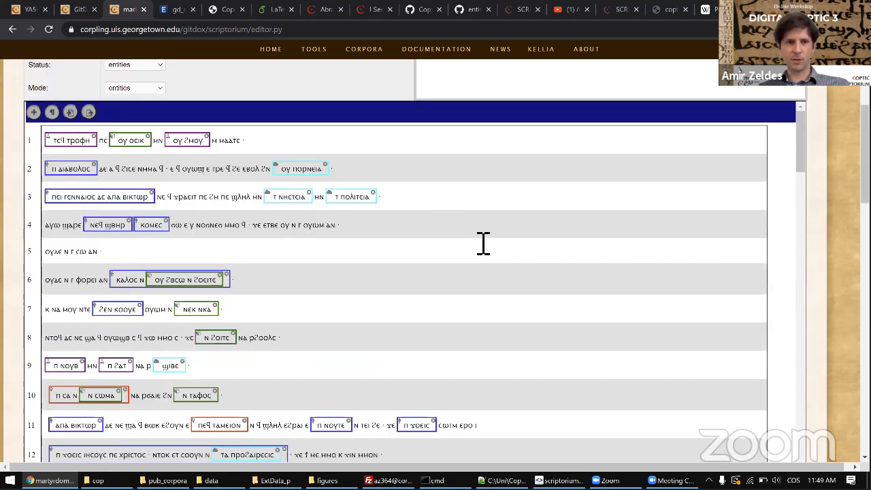
{"action": "scroll", "coordinate": [476, 245], "scroll_direction": "down", "scroll_amount": 15}
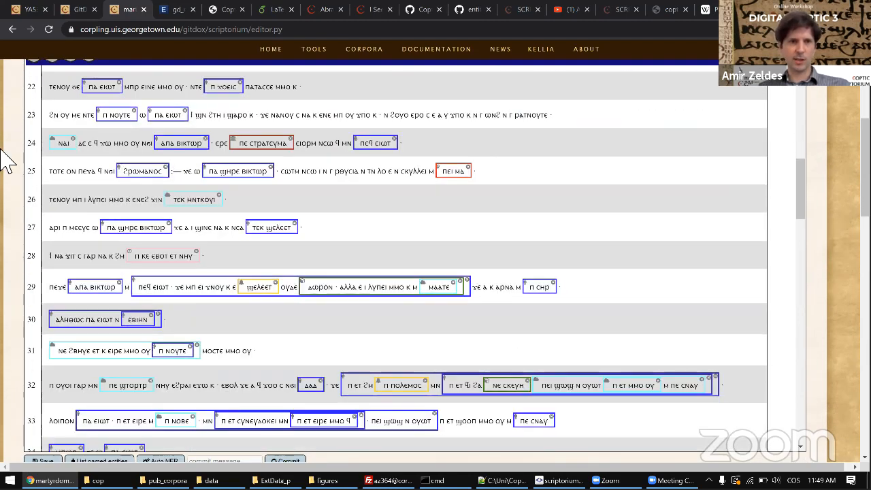
{"action": "scroll", "coordinate": [7, 162], "scroll_direction": "down", "scroll_amount": 1}
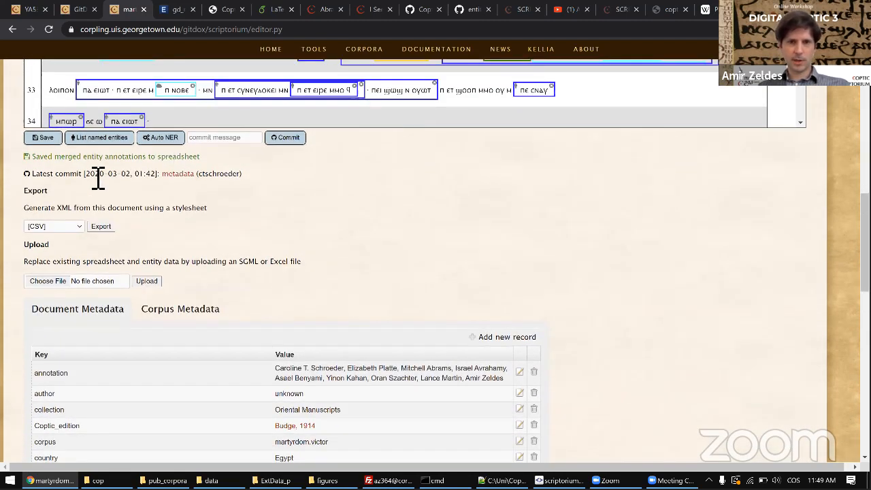
{"action": "scroll", "coordinate": [98, 179], "scroll_direction": "down", "scroll_amount": 6}
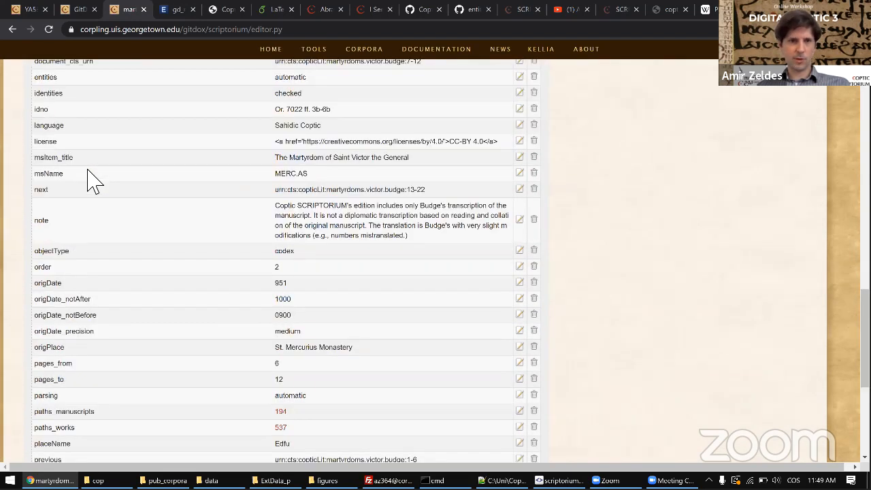
{"action": "scroll", "coordinate": [94, 180], "scroll_direction": "up", "scroll_amount": 20}
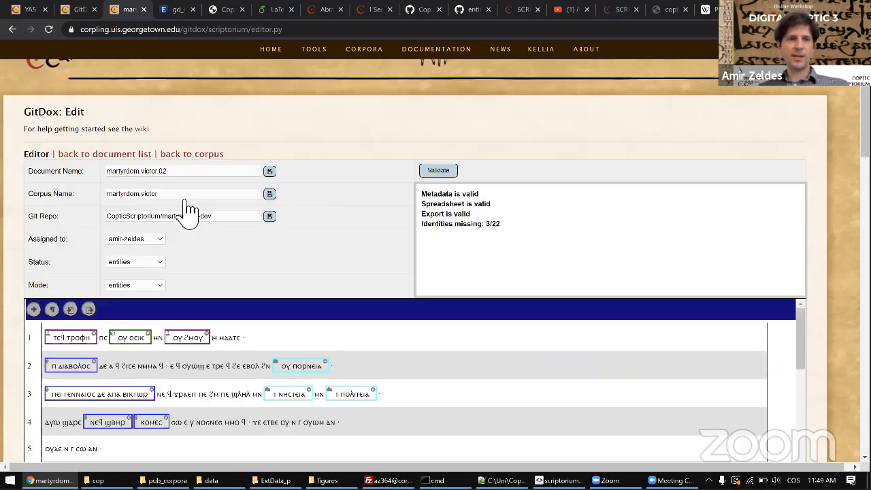
- Return to the document list, switch to the apophthegmata.patrum corpus and open AP.001.n135.mother for editing
{"action": "scroll", "coordinate": [185, 203], "scroll_direction": "up", "scroll_amount": 1}
{"action": "left_click", "coordinate": [185, 196]}
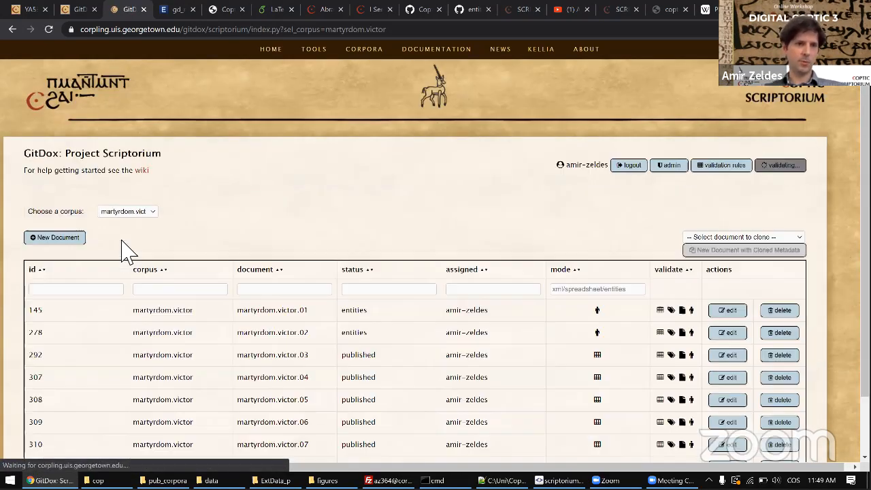
{"action": "left_click", "coordinate": [131, 213]}
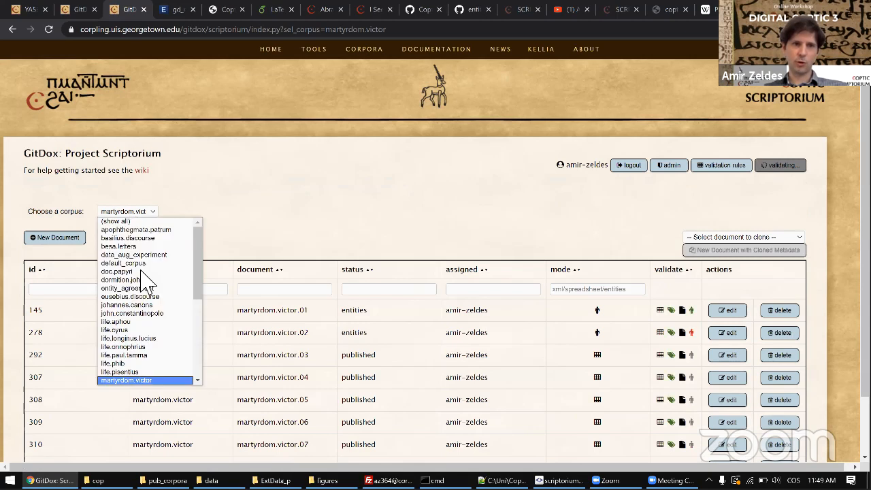
{"action": "left_click", "coordinate": [143, 230]}
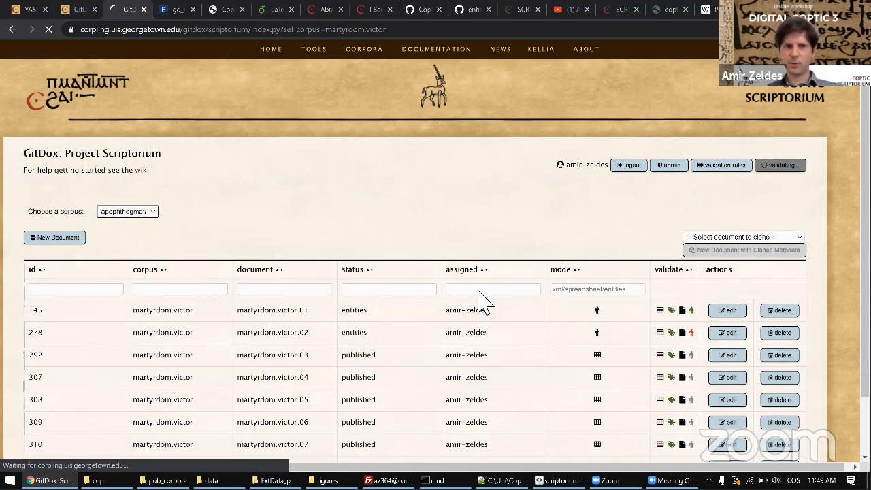
{"action": "left_click", "coordinate": [729, 310]}
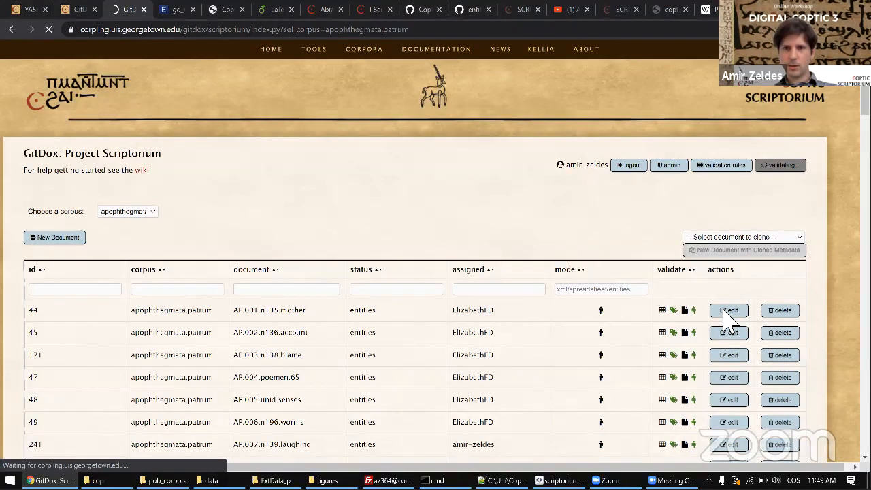
- List the named entities of AP.001.n135.mother
{"action": "scroll", "coordinate": [366, 259], "scroll_direction": "down", "scroll_amount": 4}
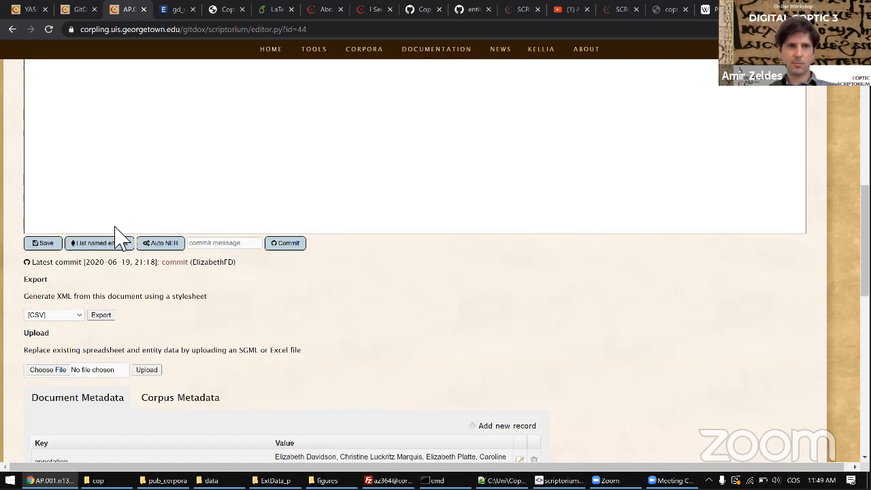
{"action": "scroll", "coordinate": [61, 228], "scroll_direction": "down", "scroll_amount": 4}
{"action": "left_click", "coordinate": [115, 245]}
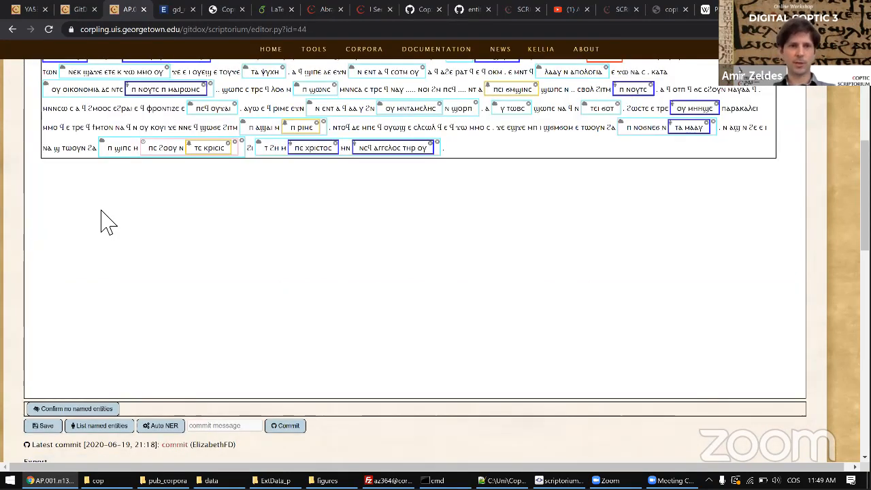
- Validate AP.001.n135.mother and examine the entity annotation line of the report and the annotated text
{"action": "scroll", "coordinate": [101, 221], "scroll_direction": "up", "scroll_amount": 4}
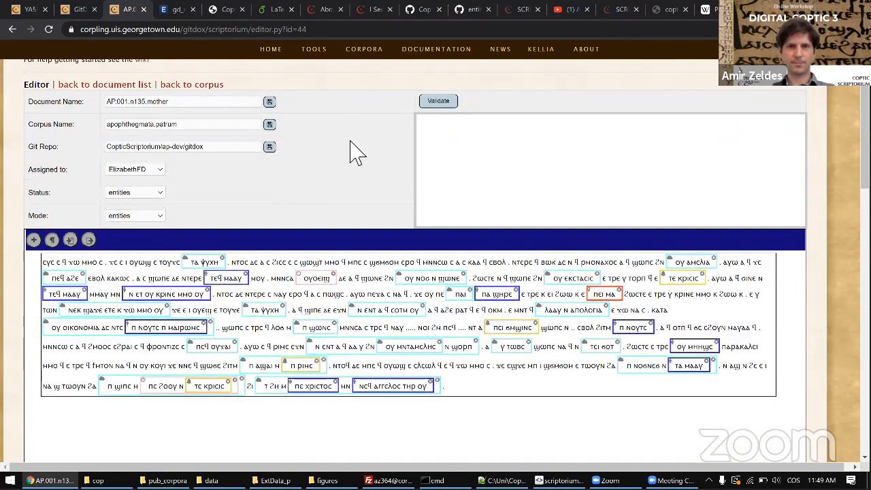
{"action": "left_click", "coordinate": [427, 102]}
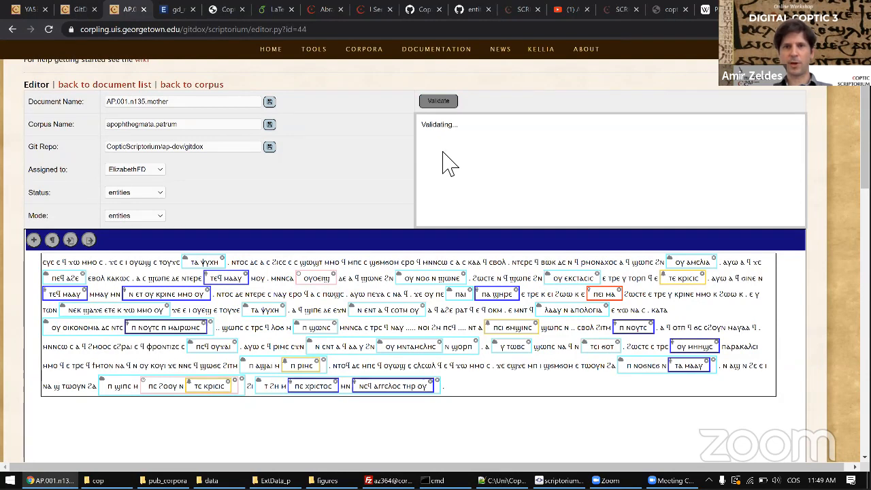
{"action": "left_click_drag", "start_coordinate": [427, 158], "coordinate": [578, 163]}
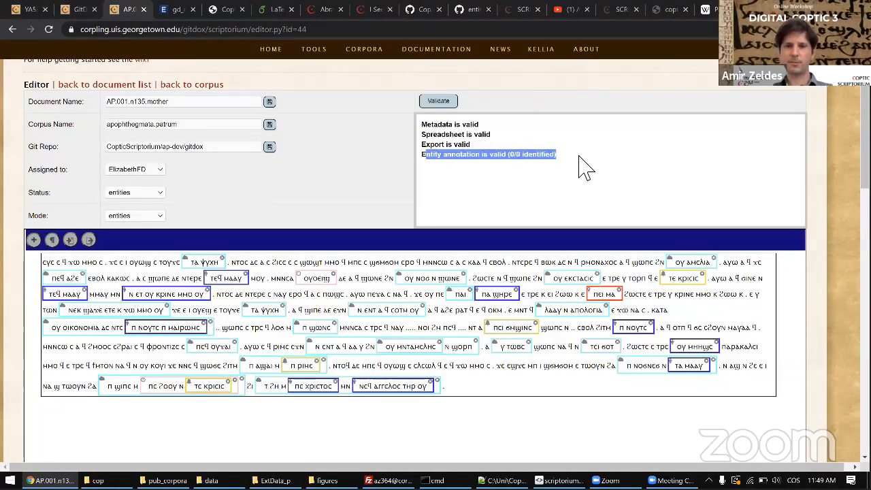
{"action": "scroll", "coordinate": [584, 167], "scroll_direction": "down", "scroll_amount": 2}
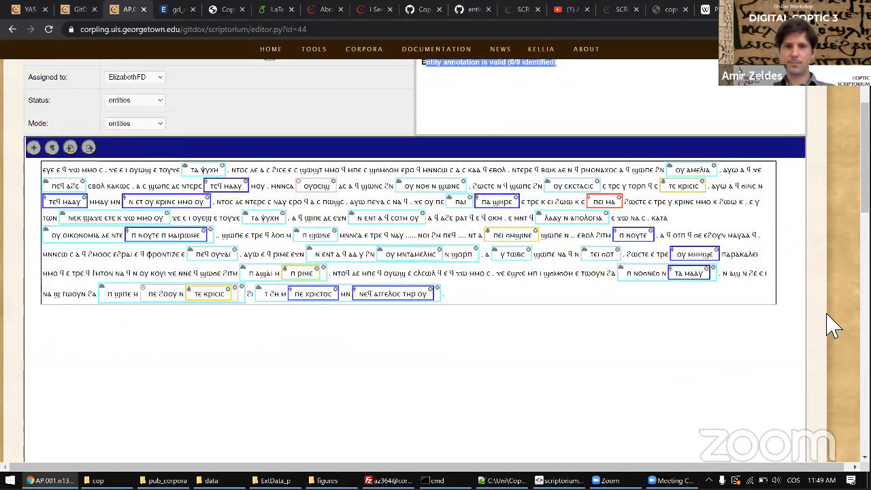
{"action": "scroll", "coordinate": [832, 325], "scroll_direction": "down", "scroll_amount": 3}
{"action": "scroll", "coordinate": [831, 325], "scroll_direction": "down", "scroll_amount": 2}
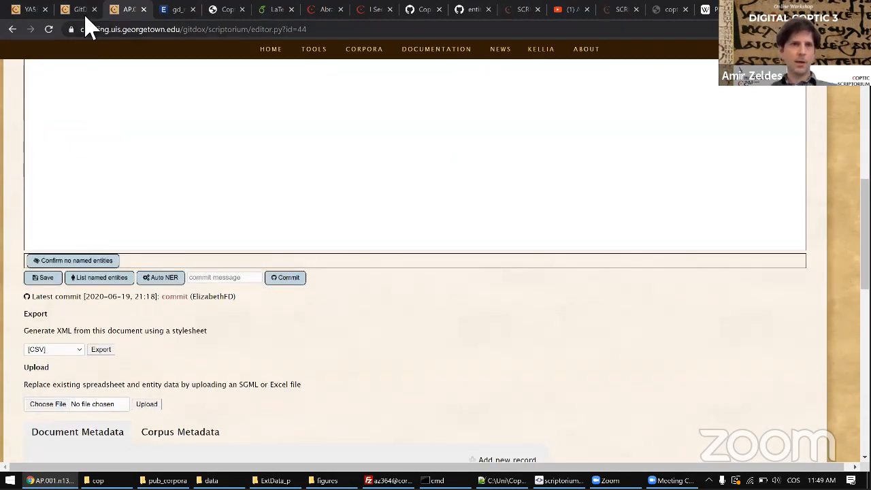
{"action": "scroll", "coordinate": [210, 203], "scroll_direction": "up", "scroll_amount": 6}
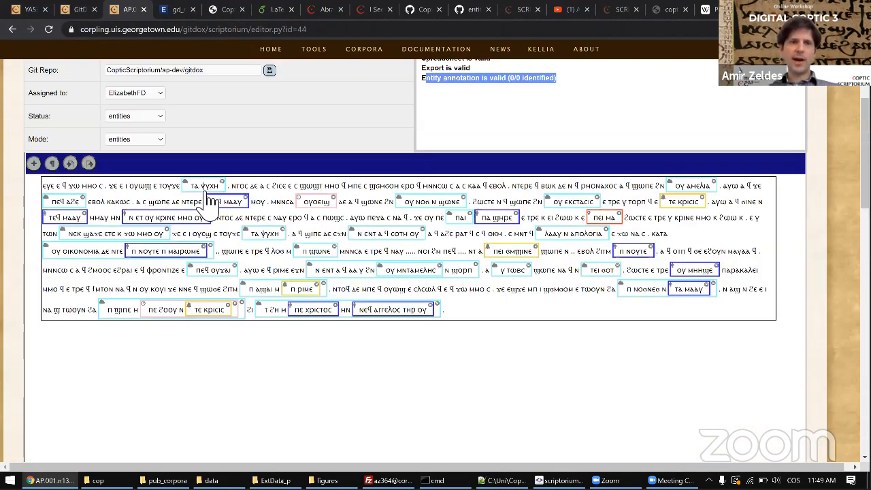
- Return to the document list, choose the martyrdom.victor corpus and check the entity validation status of martyrdom.victor.02
{"action": "left_click", "coordinate": [206, 195]}
{"action": "left_click", "coordinate": [139, 212]}
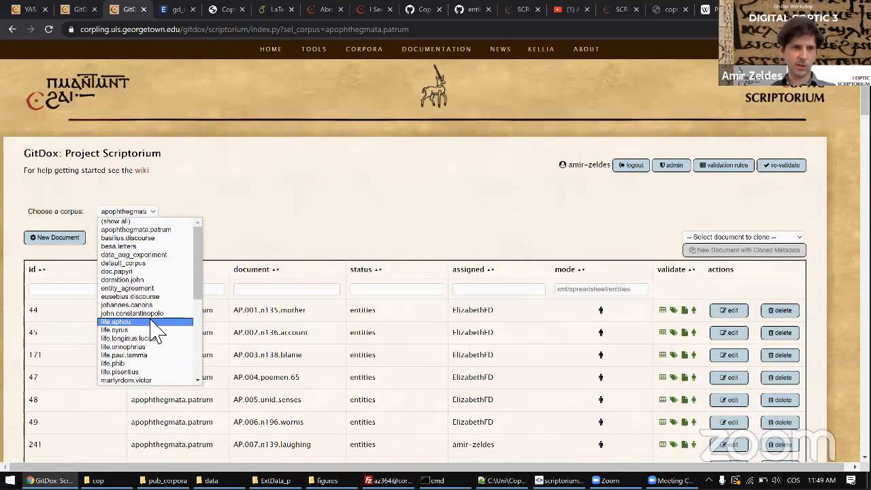
{"action": "scroll", "coordinate": [147, 347], "scroll_direction": "down", "scroll_amount": 2}
{"action": "left_click", "coordinate": [134, 359]}
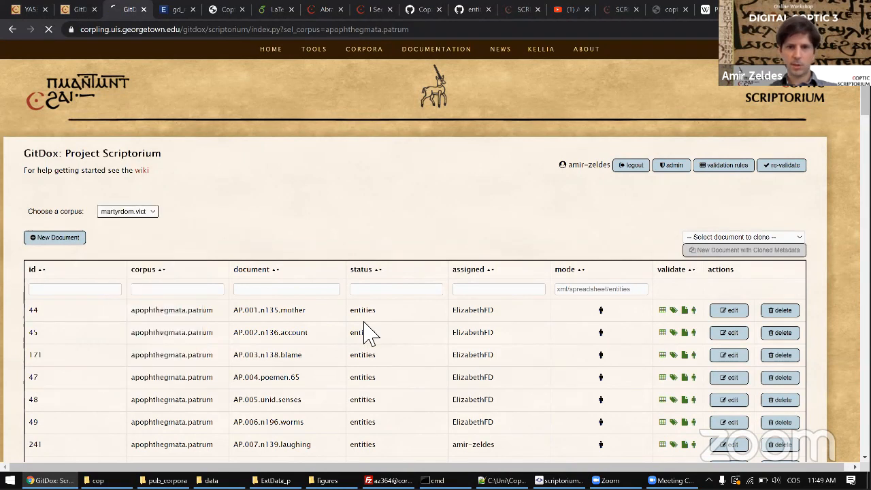
{"action": "scroll", "coordinate": [510, 208], "scroll_direction": "down", "scroll_amount": 1}
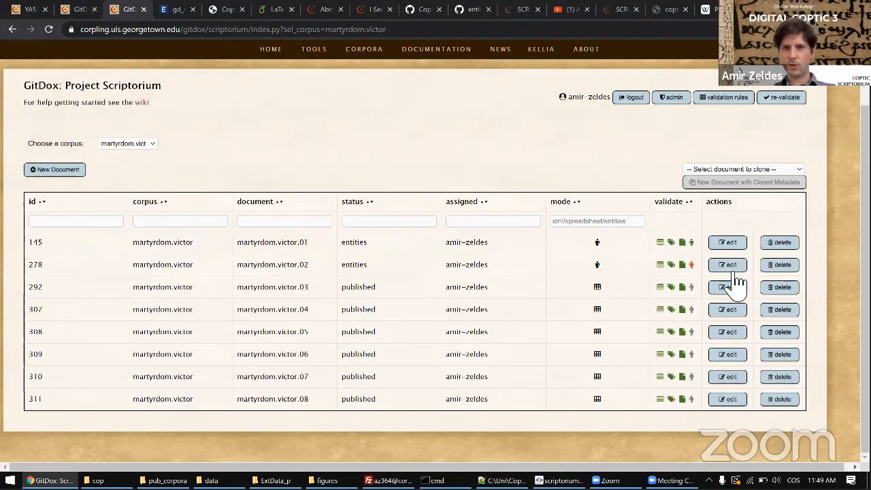
{"action": "mouse_move", "coordinate": [692, 265]}
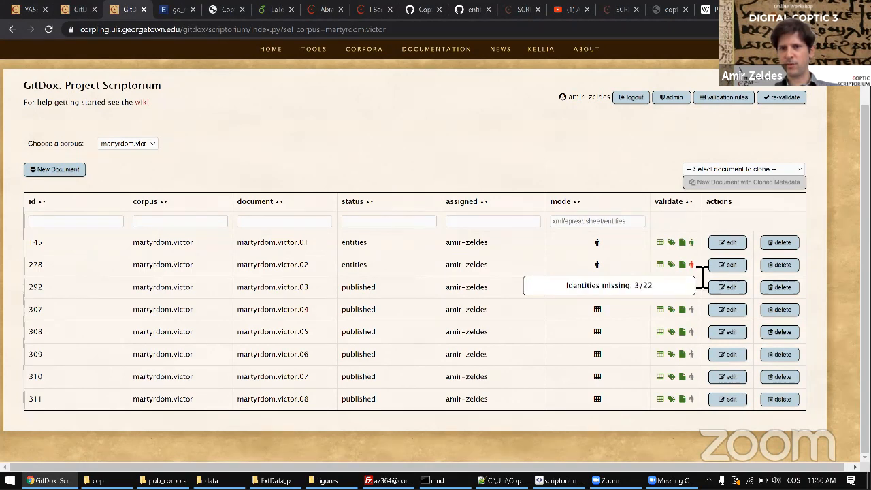
- Open martyrdom.victor.02 and commit it to its Git repository with the message "Added entities and corrections"
{"action": "left_click", "coordinate": [731, 266]}
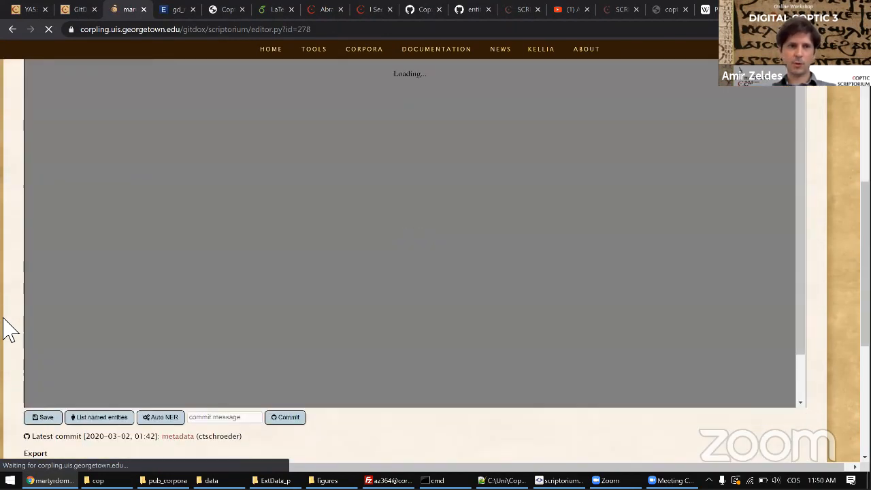
{"action": "scroll", "coordinate": [208, 247], "scroll_direction": "down", "scroll_amount": 3}
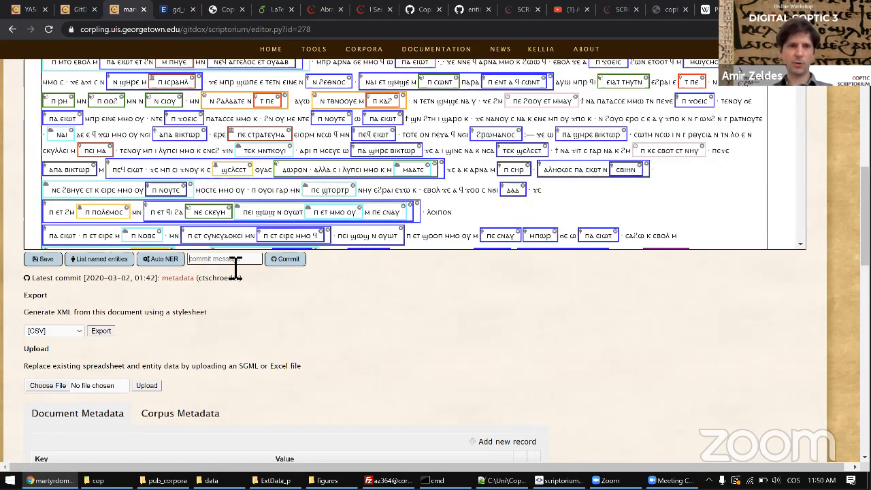
{"action": "left_click", "coordinate": [235, 260]}
{"action": "left_click", "coordinate": [255, 300]}
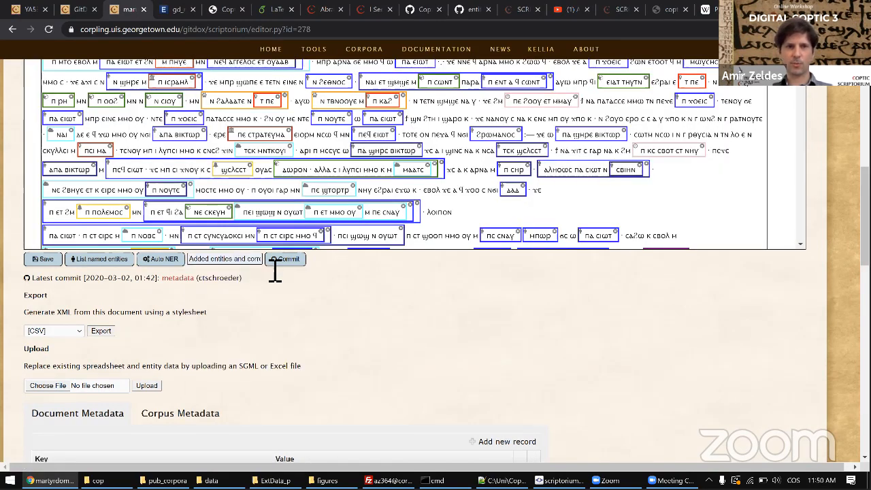
{"action": "left_click", "coordinate": [288, 259]}
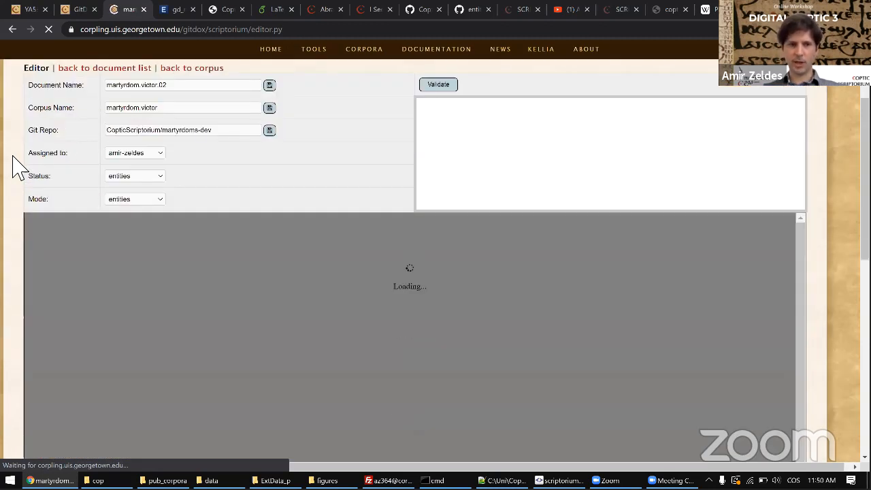
{"action": "scroll", "coordinate": [19, 166], "scroll_direction": "down", "scroll_amount": 4}
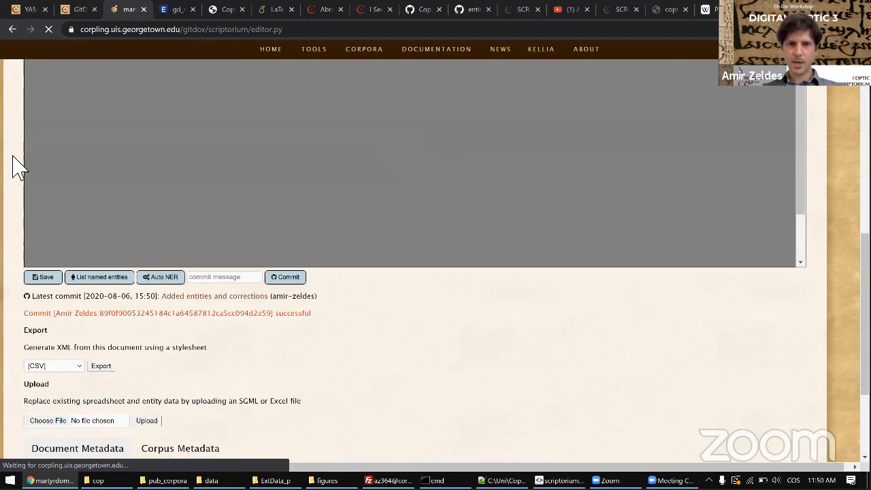
{"action": "scroll", "coordinate": [18, 167], "scroll_direction": "down", "scroll_amount": 2}
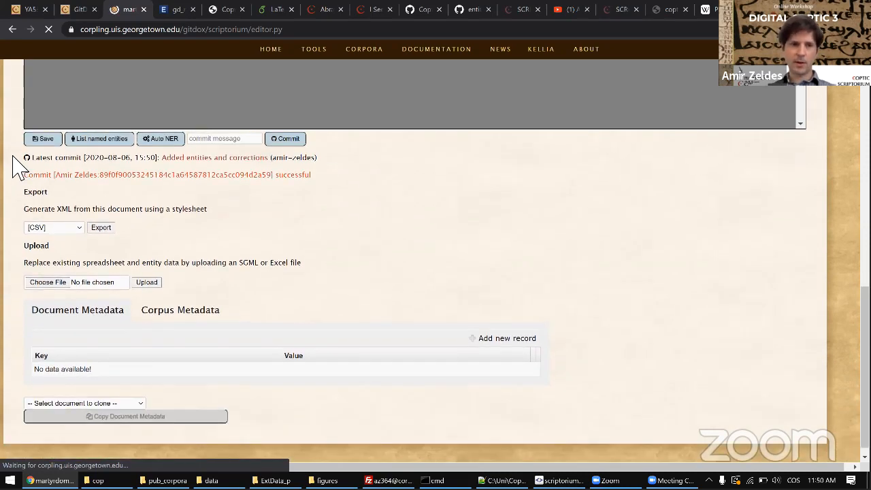
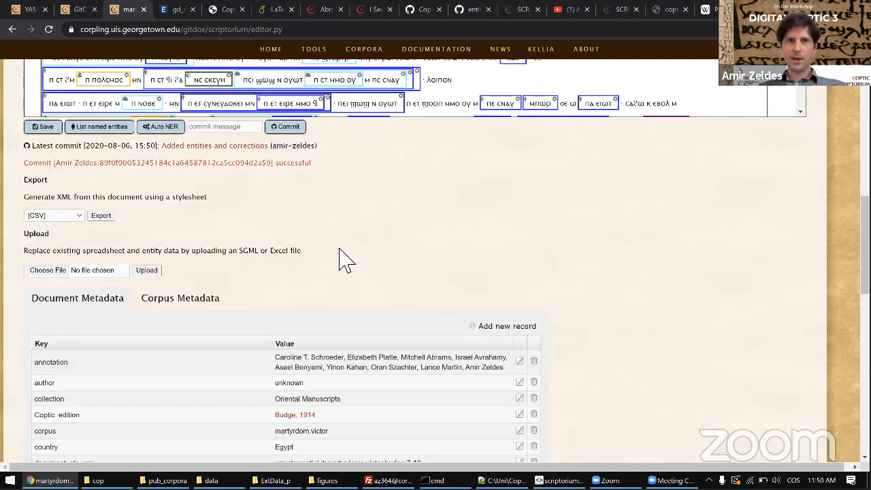
- Switch to the Abraham Our Father: YA 535-40 page and look over its analytic visualization and display options
{"action": "left_click", "coordinate": [328, 16]}
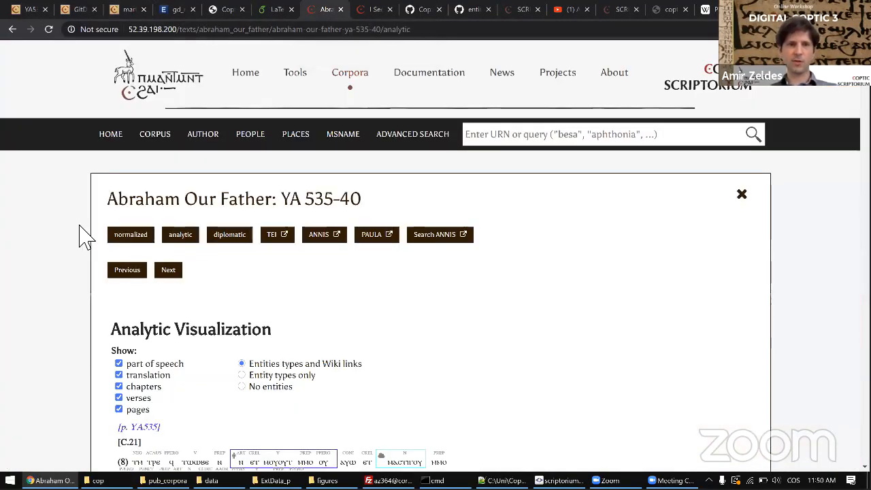
{"action": "scroll", "coordinate": [82, 233], "scroll_direction": "down", "scroll_amount": 4}
{"action": "scroll", "coordinate": [82, 233], "scroll_direction": "down", "scroll_amount": 3}
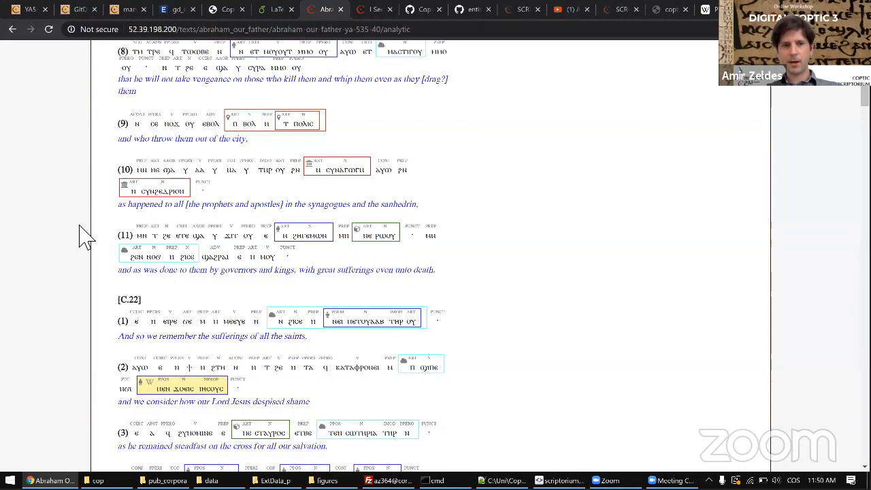
{"action": "scroll", "coordinate": [82, 234], "scroll_direction": "up", "scroll_amount": 6}
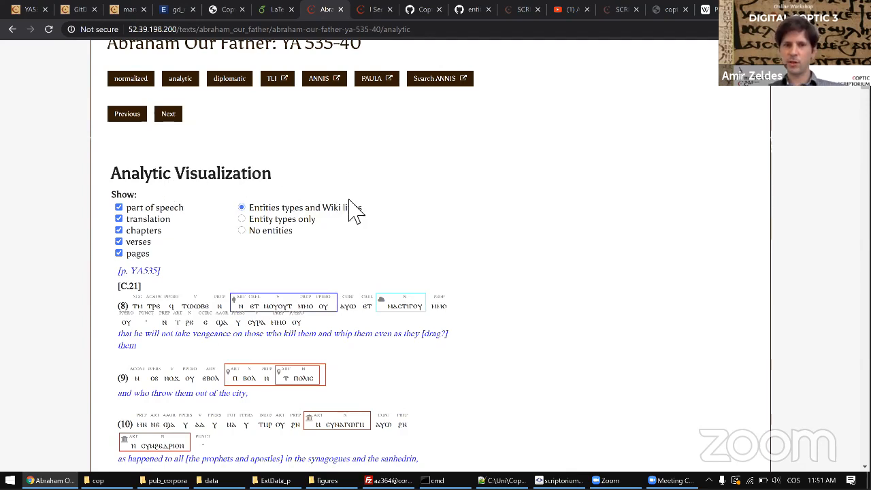
{"action": "scroll", "coordinate": [354, 211], "scroll_direction": "down", "scroll_amount": 1}
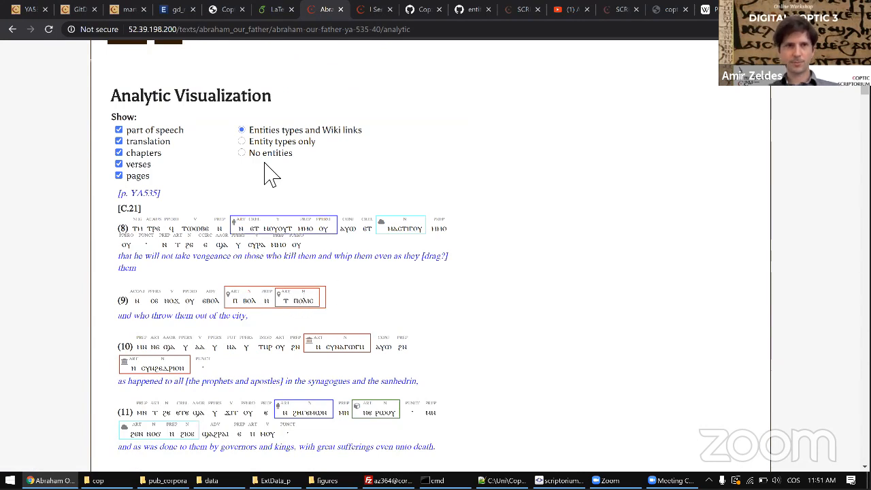
{"action": "scroll", "coordinate": [278, 198], "scroll_direction": "up", "scroll_amount": 3}
{"action": "scroll", "coordinate": [282, 198], "scroll_direction": "down", "scroll_amount": 3}
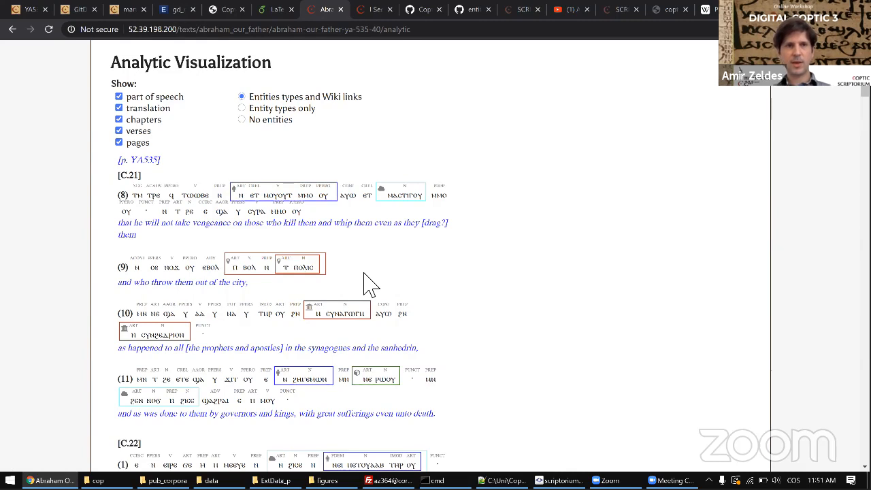
- Compare the visualization with No entities, Entity types only, and Entities types and Wiki links displayed
{"action": "left_click", "coordinate": [243, 120]}
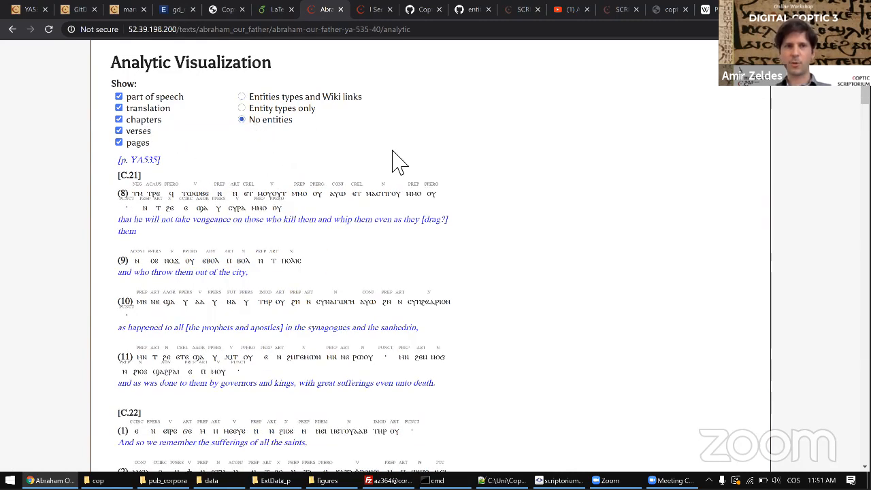
{"action": "left_click", "coordinate": [242, 108]}
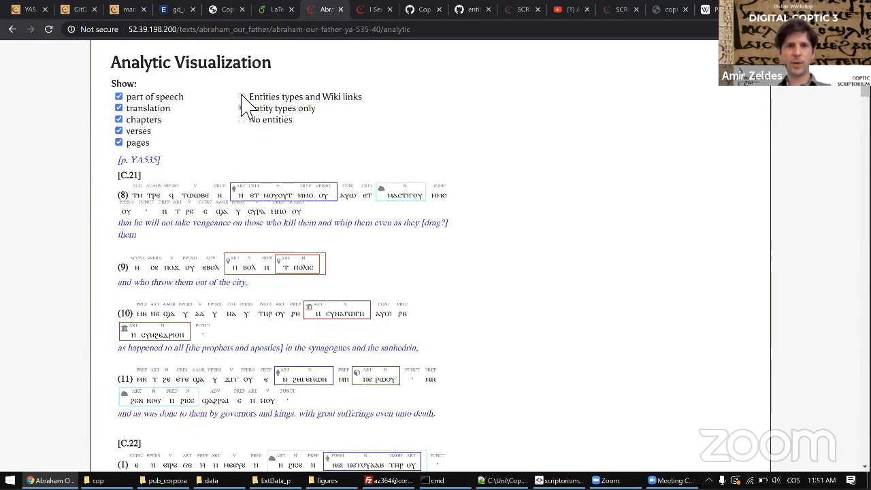
{"action": "left_click", "coordinate": [242, 97]}
- Examine the highlighted Wiki-linked entities in the text from chapter 22 onward
{"action": "scroll", "coordinate": [449, 268], "scroll_direction": "down", "scroll_amount": 4}
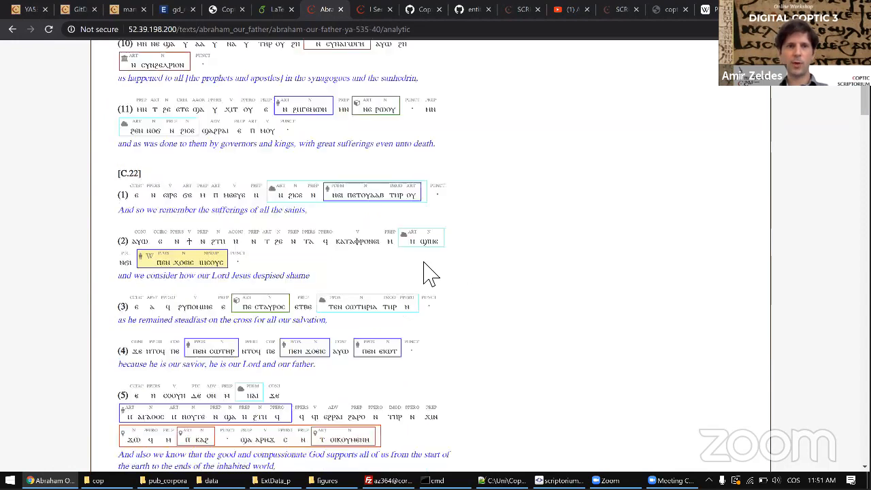
{"action": "scroll", "coordinate": [307, 286], "scroll_direction": "down", "scroll_amount": 3}
{"action": "scroll", "coordinate": [220, 243], "scroll_direction": "up", "scroll_amount": 2}
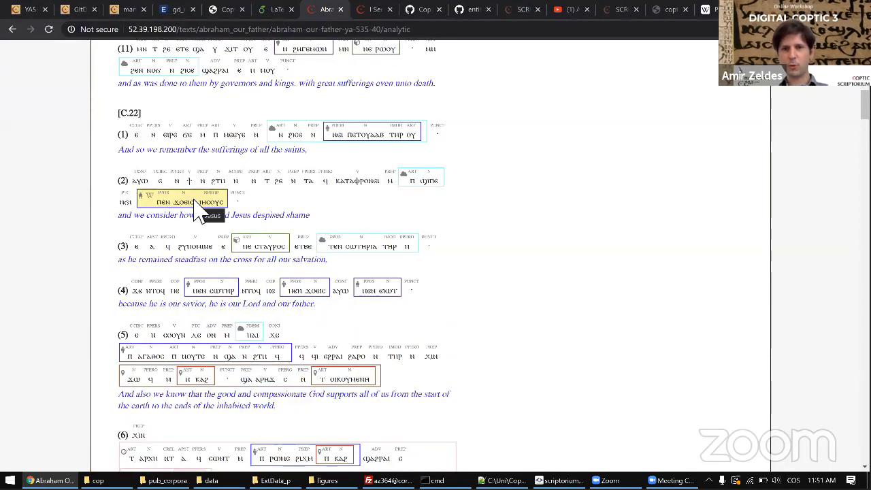
{"action": "scroll", "coordinate": [198, 211], "scroll_direction": "down", "scroll_amount": 8}
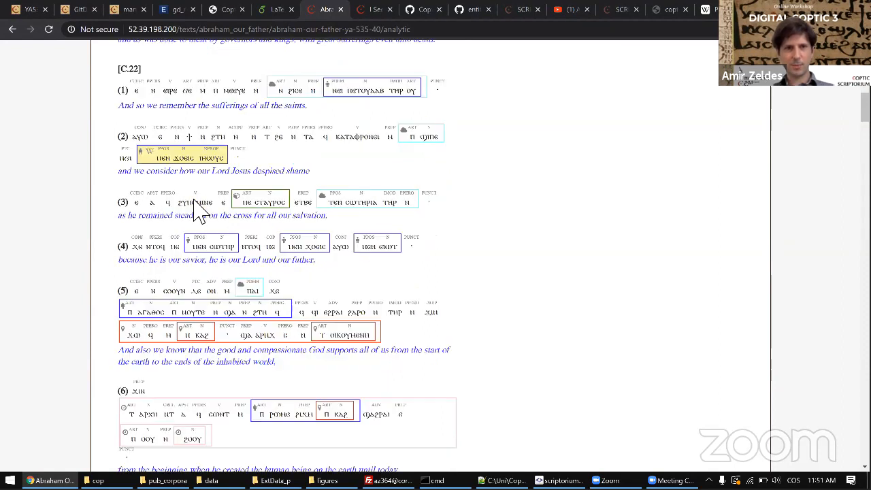
{"action": "scroll", "coordinate": [196, 204], "scroll_direction": "down", "scroll_amount": 3}
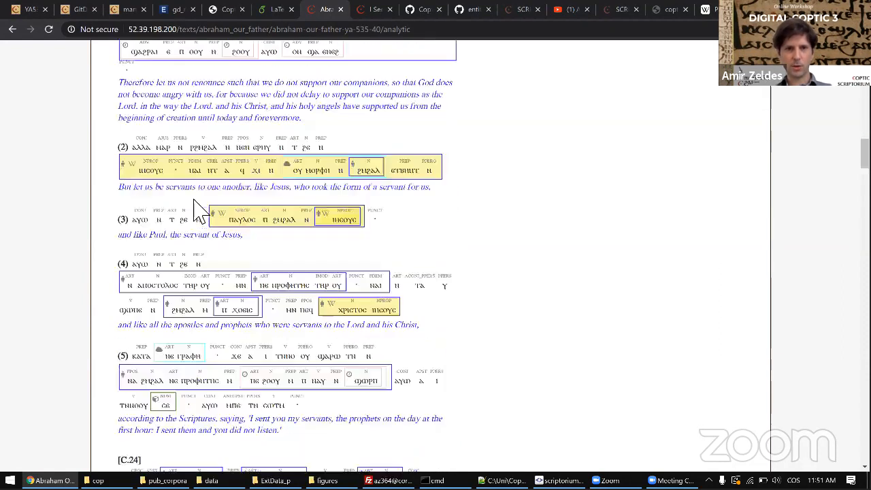
{"action": "scroll", "coordinate": [198, 211], "scroll_direction": "down", "scroll_amount": 9}
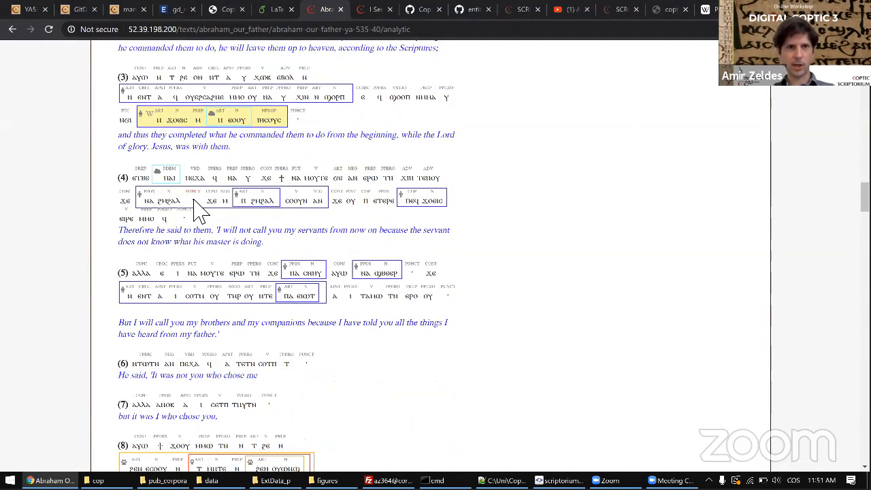
- Open the Wikipedia article linked to Beelzebul in verse 12, just before chapter 25, look it over and close it
{"action": "scroll", "coordinate": [198, 211], "scroll_direction": "down", "scroll_amount": 5}
{"action": "scroll", "coordinate": [197, 211], "scroll_direction": "down", "scroll_amount": 1}
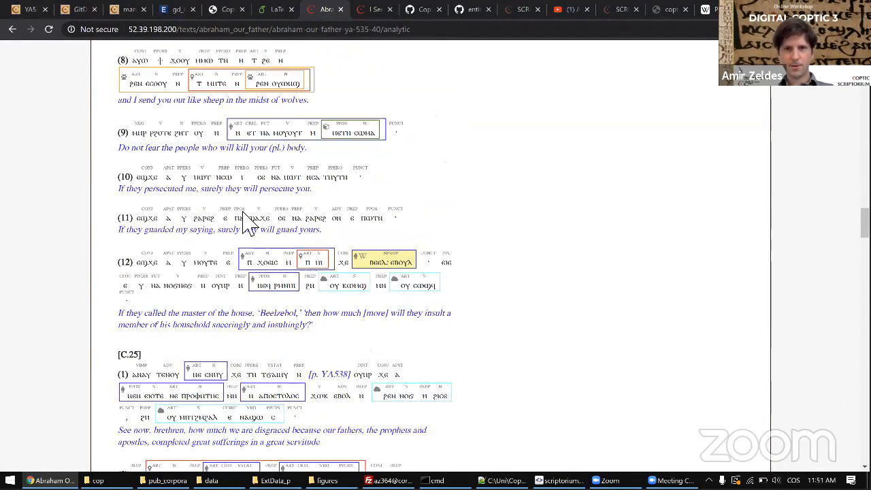
{"action": "right_click", "coordinate": [373, 261]}
{"action": "left_click", "coordinate": [391, 268]}
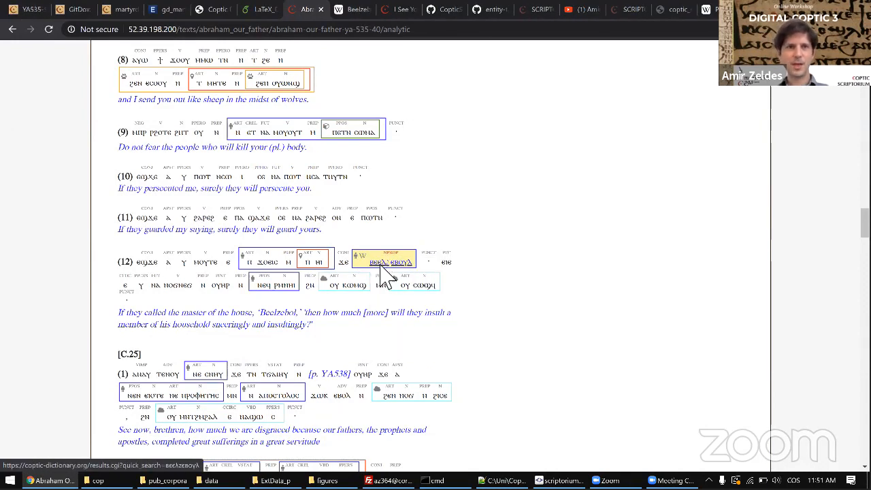
{"action": "key", "text": "ctrl+Tab"}
{"action": "scroll", "coordinate": [384, 276], "scroll_direction": "down", "scroll_amount": 1}
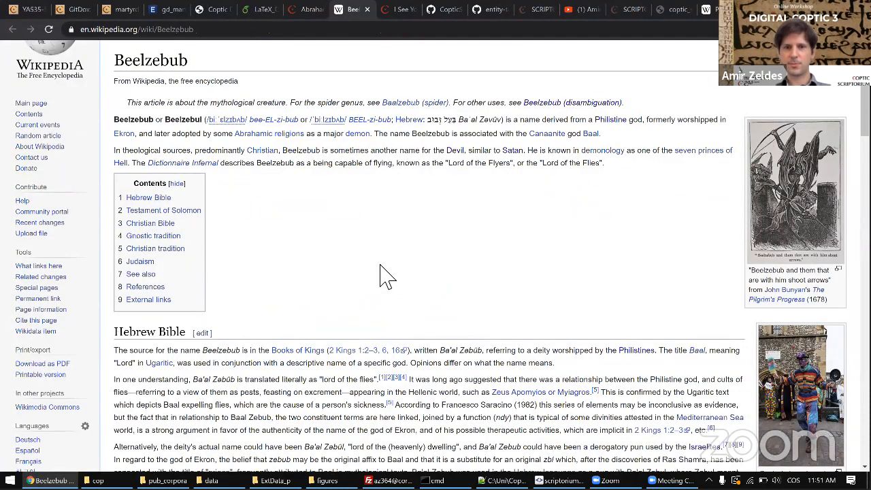
{"action": "scroll", "coordinate": [384, 276], "scroll_direction": "down", "scroll_amount": 2}
{"action": "scroll", "coordinate": [391, 276], "scroll_direction": "down", "scroll_amount": 8}
{"action": "key", "text": "ctrl+shift+Tab"}
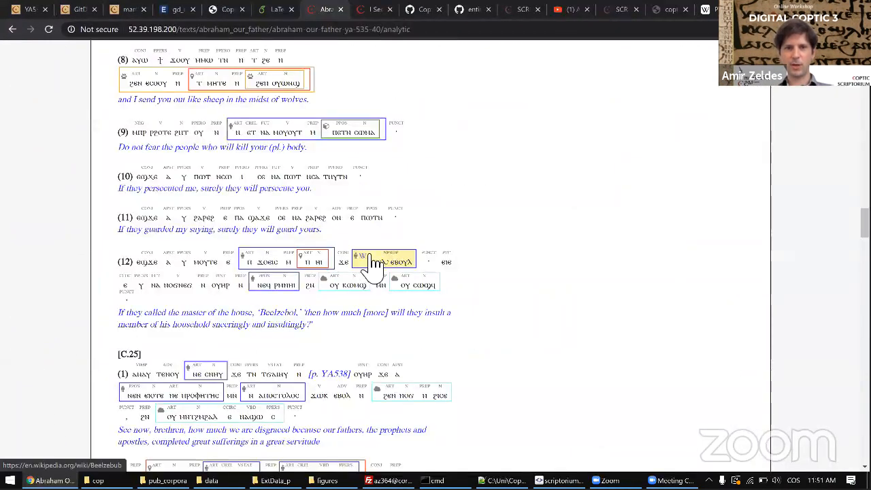
{"action": "key", "text": "ctrl+Tab"}
{"action": "key", "text": "F5"}
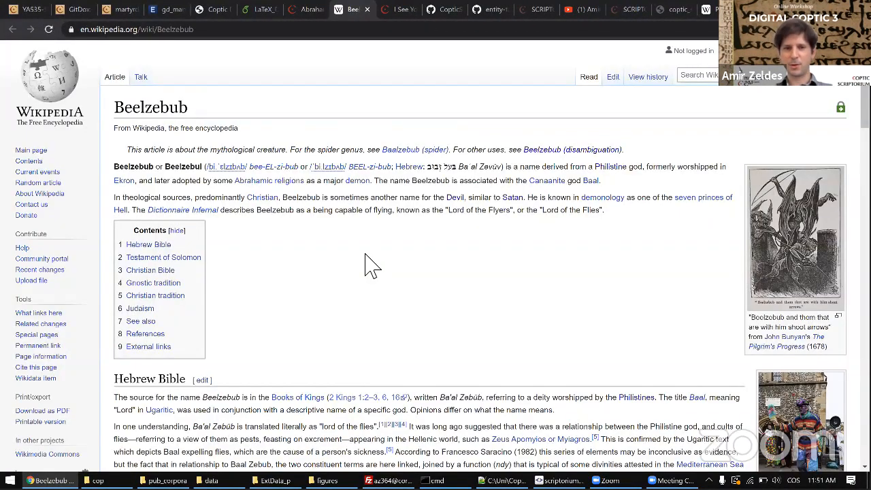
{"action": "key", "text": "ctrl+w"}
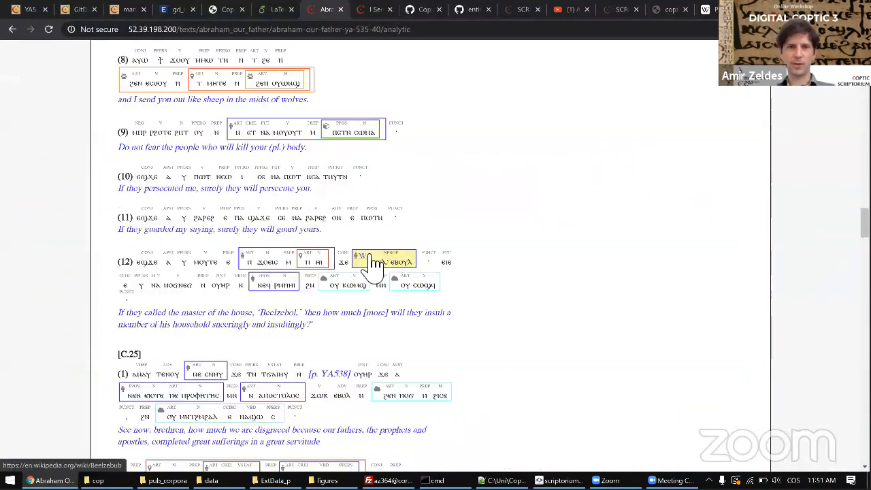
- Examine the Wiki-linked and other entity annotations in the text through chapters 26 and 27
{"action": "scroll", "coordinate": [371, 265], "scroll_direction": "down", "scroll_amount": 5}
{"action": "scroll", "coordinate": [371, 266], "scroll_direction": "down", "scroll_amount": 15}
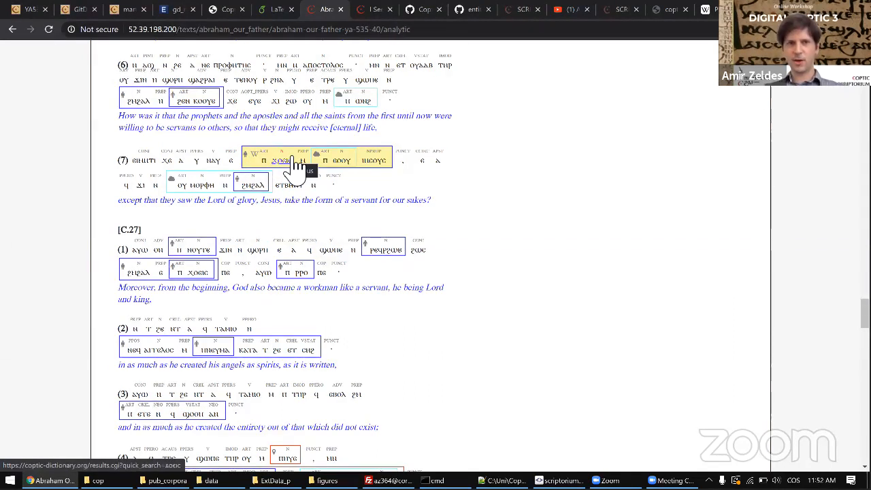
{"action": "scroll", "coordinate": [408, 204], "scroll_direction": "down", "scroll_amount": 5}
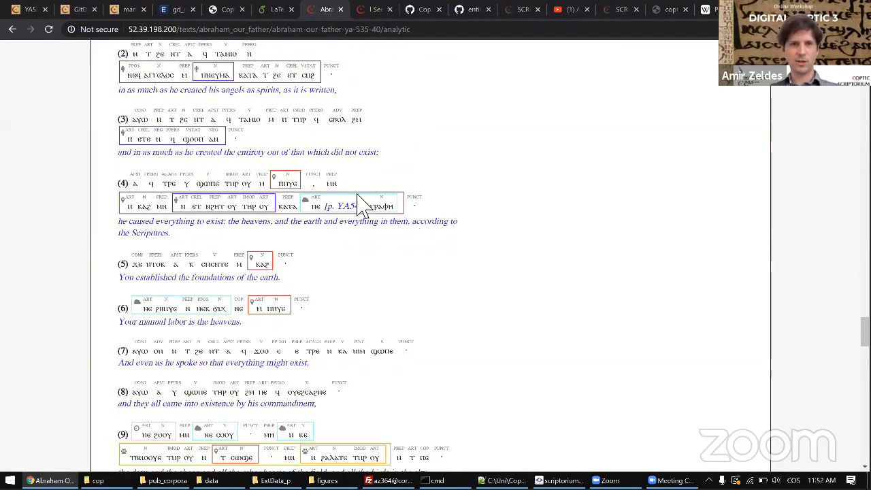
{"action": "scroll", "coordinate": [354, 253], "scroll_direction": "down", "scroll_amount": 5}
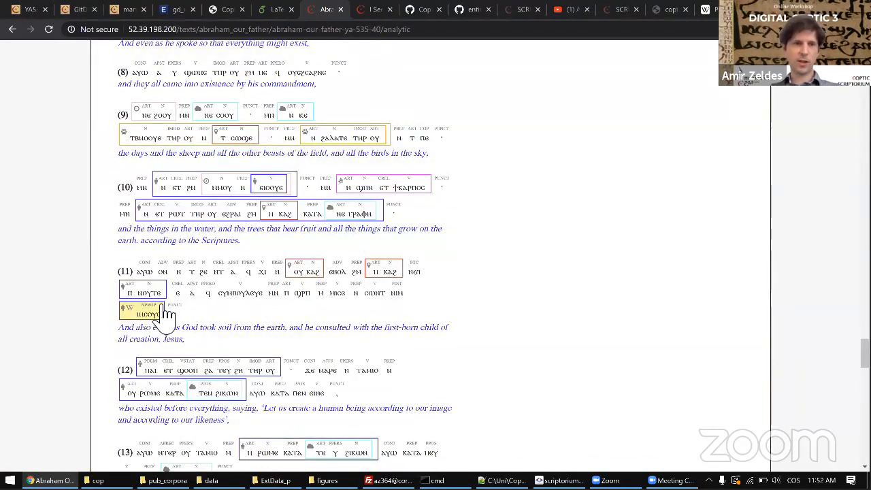
{"action": "scroll", "coordinate": [163, 317], "scroll_direction": "up", "scroll_amount": 10}
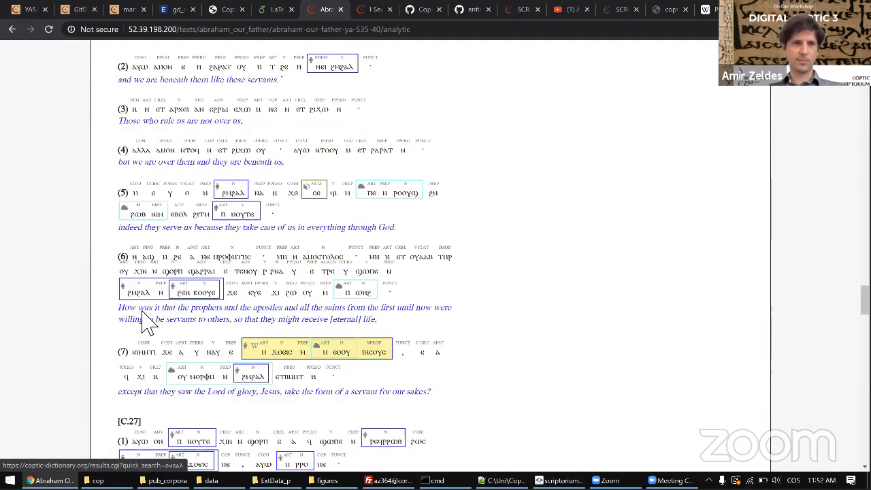
- Hide part of speech, chapters, verses and pages in the analytic visualization, keeping only the translation with entity types and Wiki links
{"action": "scroll", "coordinate": [146, 323], "scroll_direction": "up", "scroll_amount": 15}
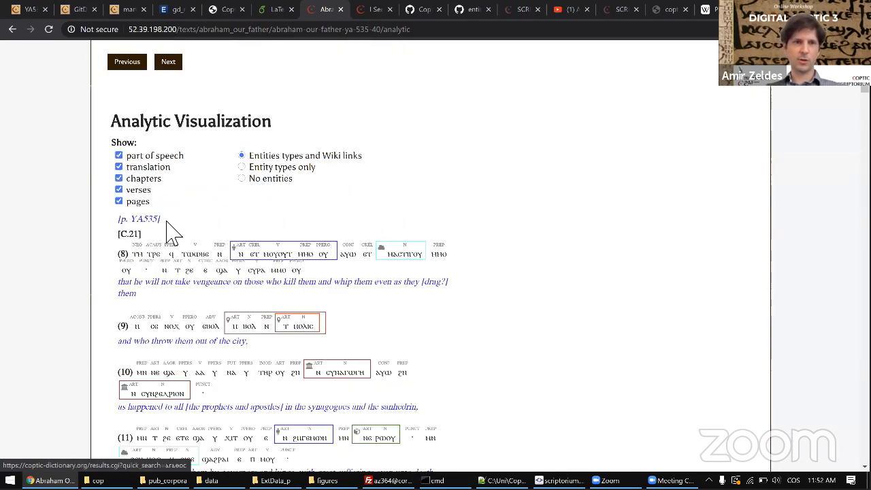
{"action": "left_click", "coordinate": [119, 166]}
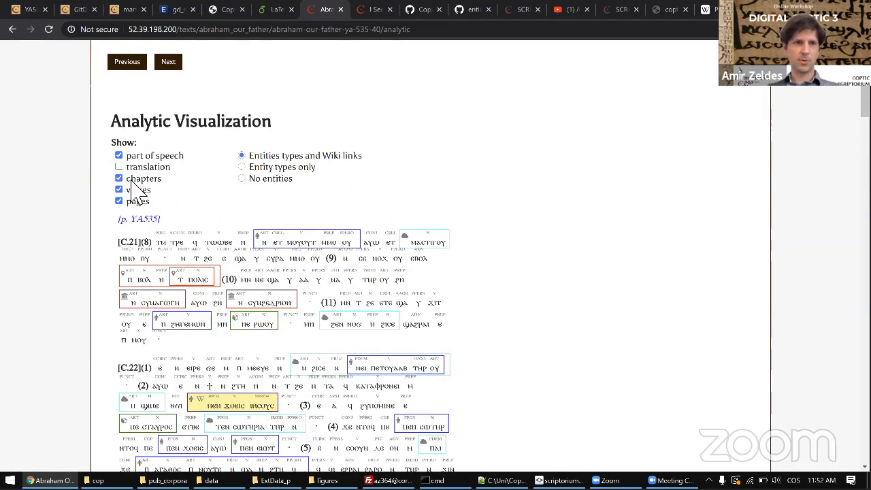
{"action": "left_click", "coordinate": [132, 180]}
{"action": "left_click", "coordinate": [138, 191]}
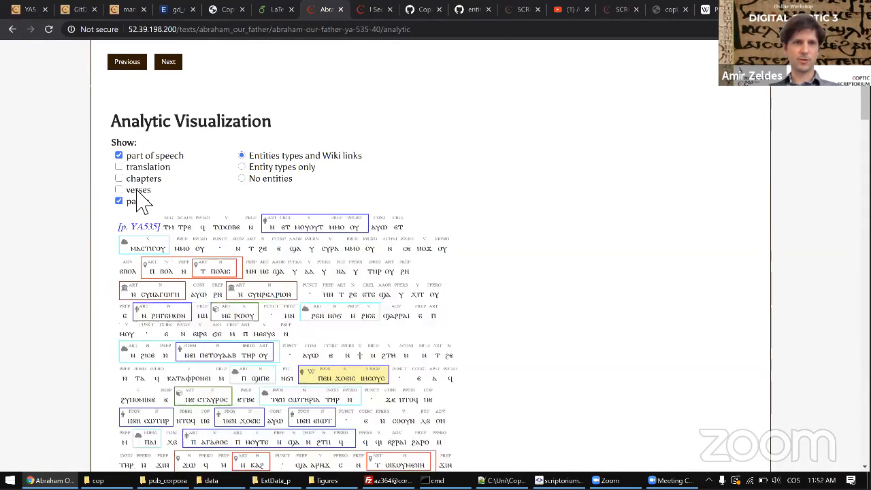
{"action": "left_click", "coordinate": [140, 202]}
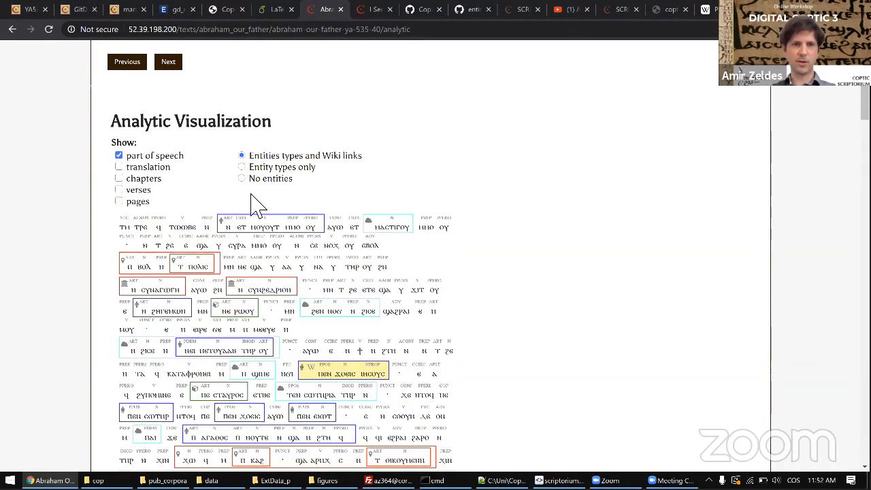
{"action": "left_click", "coordinate": [147, 169]}
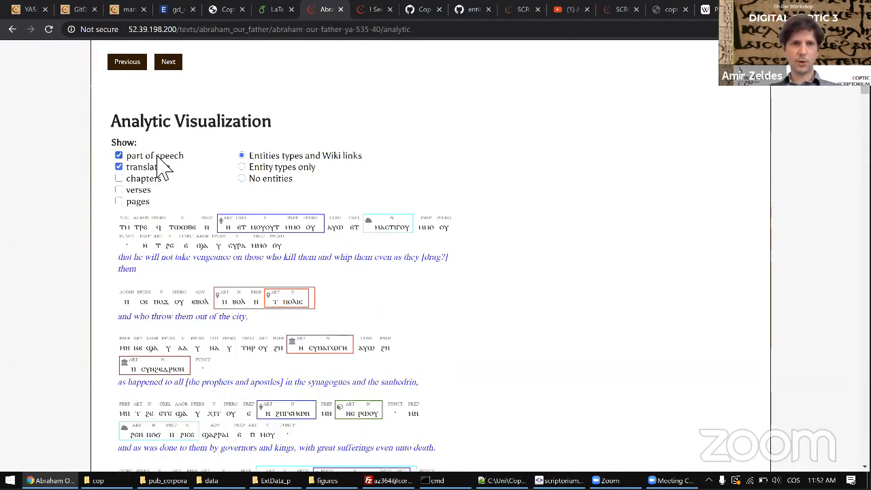
{"action": "left_click", "coordinate": [157, 157]}
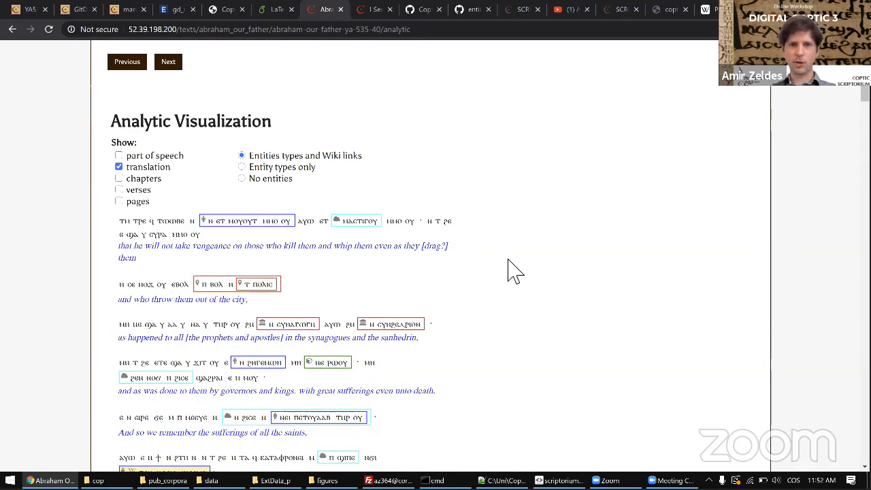
- Look through the simplified text with only the translation and entity annotations displayed
{"action": "scroll", "coordinate": [514, 271], "scroll_direction": "down", "scroll_amount": 3}
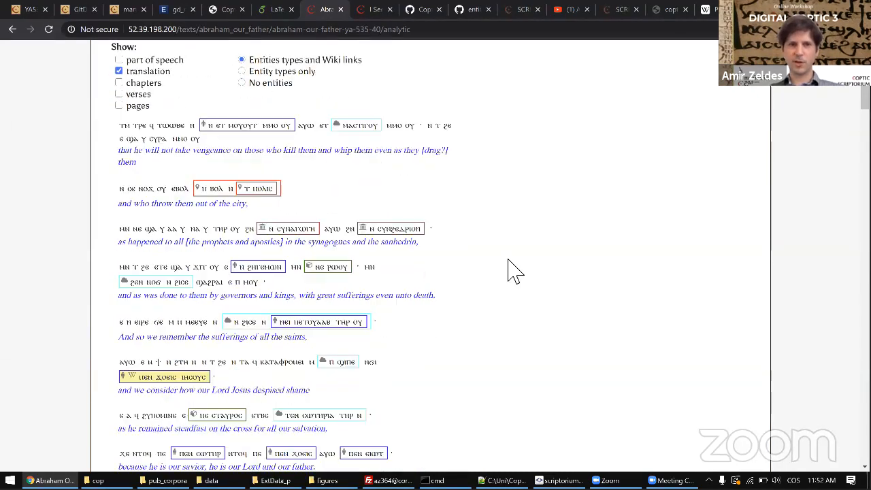
{"action": "scroll", "coordinate": [514, 271], "scroll_direction": "down", "scroll_amount": 7}
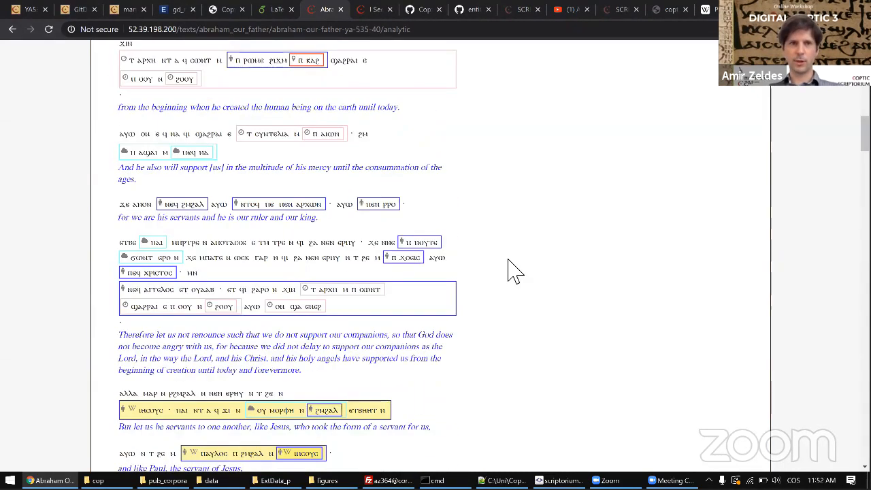
{"action": "scroll", "coordinate": [513, 271], "scroll_direction": "up", "scroll_amount": 2}
{"action": "scroll", "coordinate": [513, 271], "scroll_direction": "down", "scroll_amount": 10}
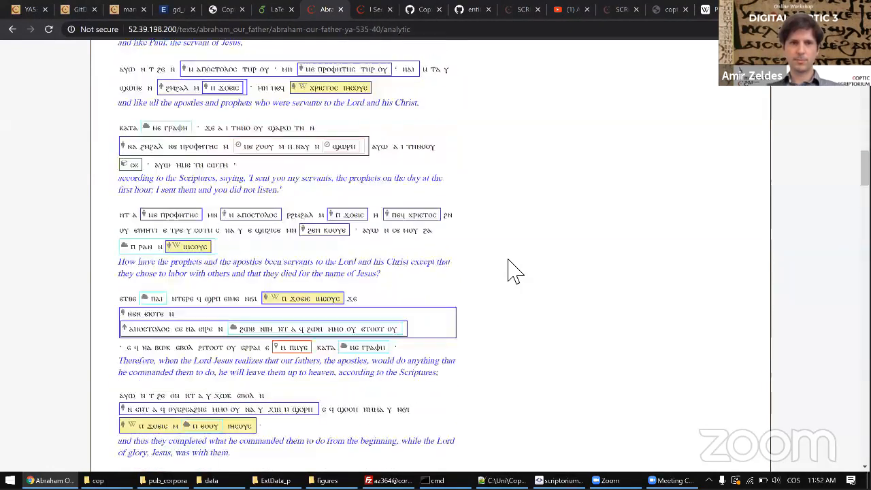
{"action": "scroll", "coordinate": [512, 269], "scroll_direction": "down", "scroll_amount": 3}
{"action": "scroll", "coordinate": [507, 267], "scroll_direction": "up", "scroll_amount": 10}
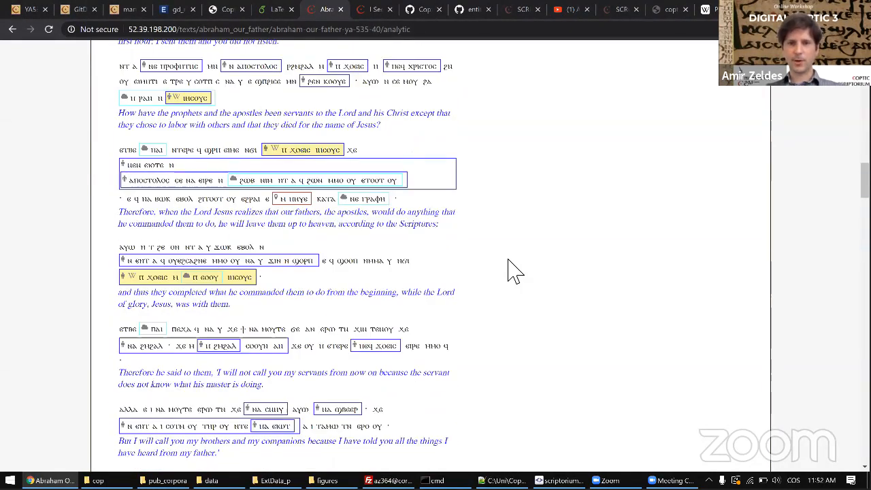
{"action": "scroll", "coordinate": [500, 265], "scroll_direction": "up", "scroll_amount": 8}
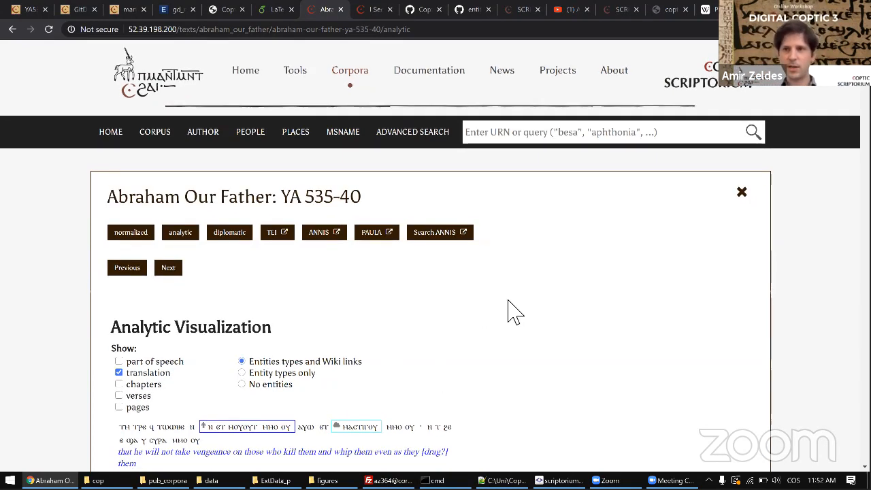
- Find the people and places entries in the document's metadata and highlight their values
{"action": "scroll", "coordinate": [510, 311], "scroll_direction": "down", "scroll_amount": 9}
{"action": "scroll", "coordinate": [514, 312], "scroll_direction": "down", "scroll_amount": 15}
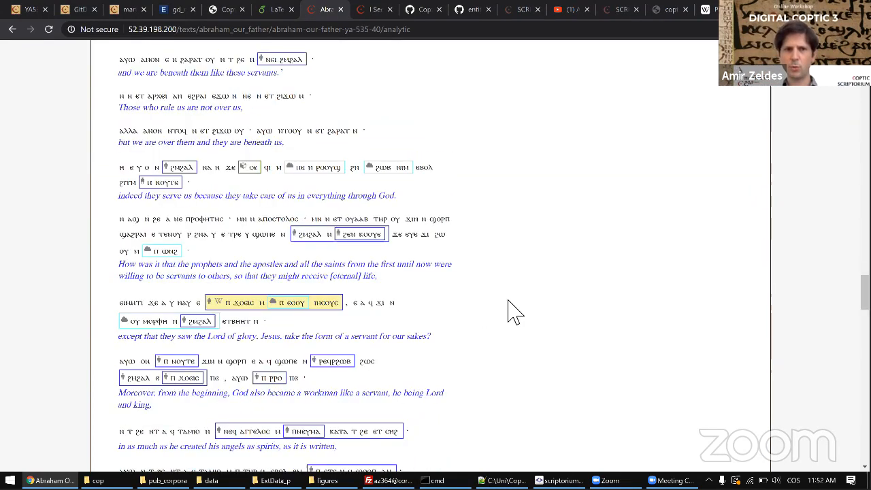
{"action": "scroll", "coordinate": [513, 311], "scroll_direction": "down", "scroll_amount": 5}
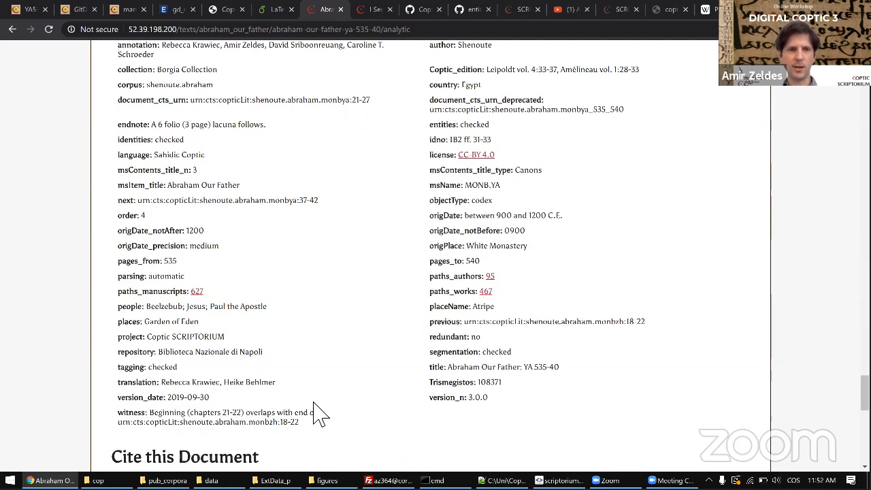
{"action": "double_click", "coordinate": [133, 307]}
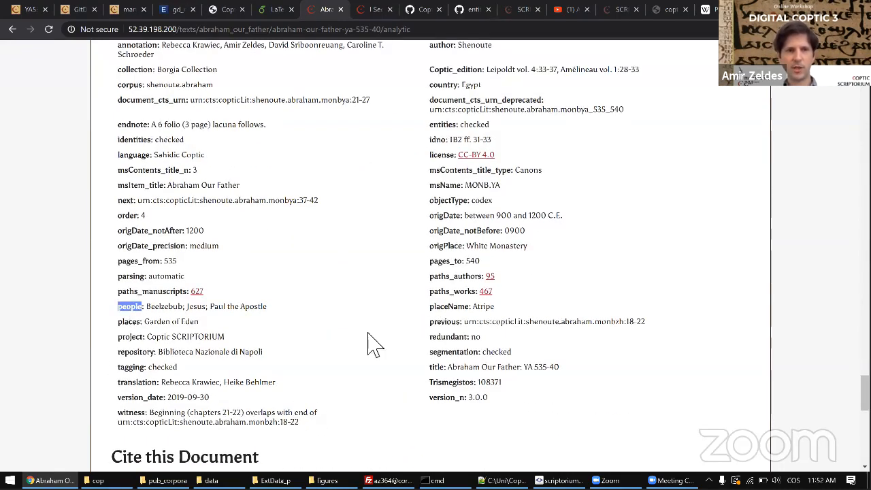
{"action": "key", "text": "ctrl+shift+Right"}
{"action": "key", "text": "ctrl+shift+Right"}
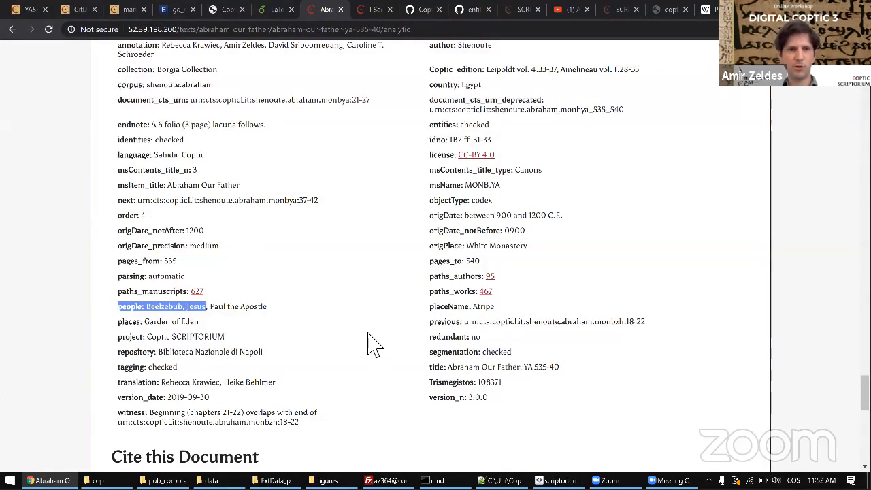
{"action": "key", "text": "ctrl+shift+Right"}
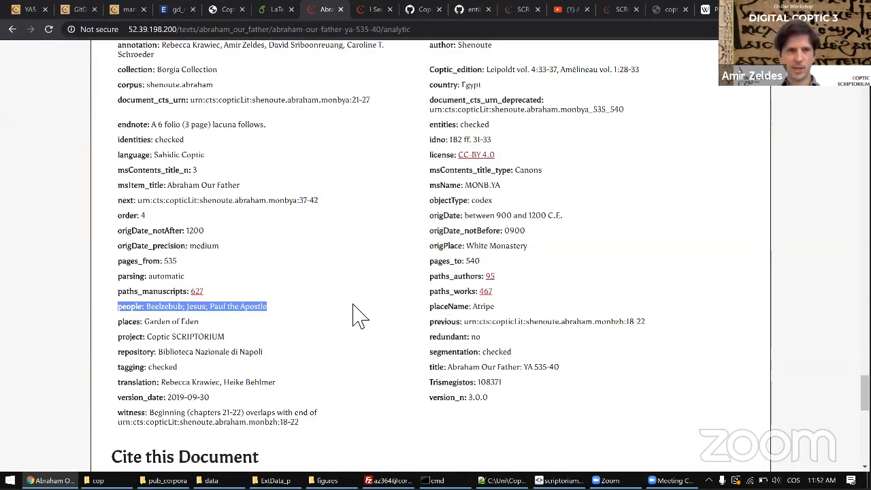
{"action": "double_click", "coordinate": [140, 324]}
{"action": "key", "text": "ctrl+a"}
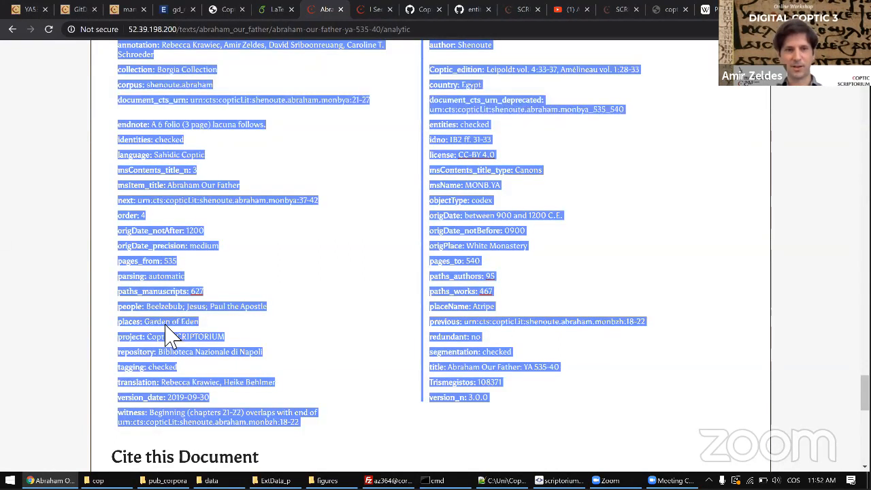
{"action": "double_click", "coordinate": [157, 321]}
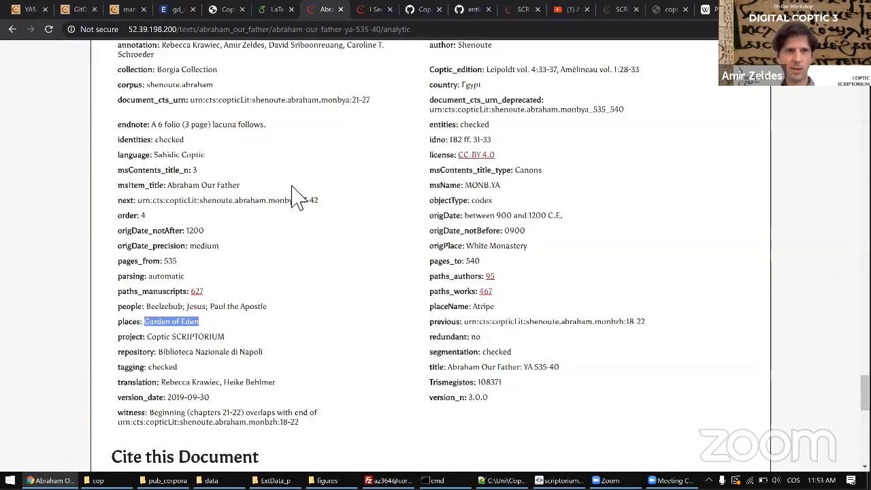
- Open the index of corpora by people and look through its entries to the end of the list
{"action": "scroll", "coordinate": [297, 197], "scroll_direction": "up", "scroll_amount": 20}
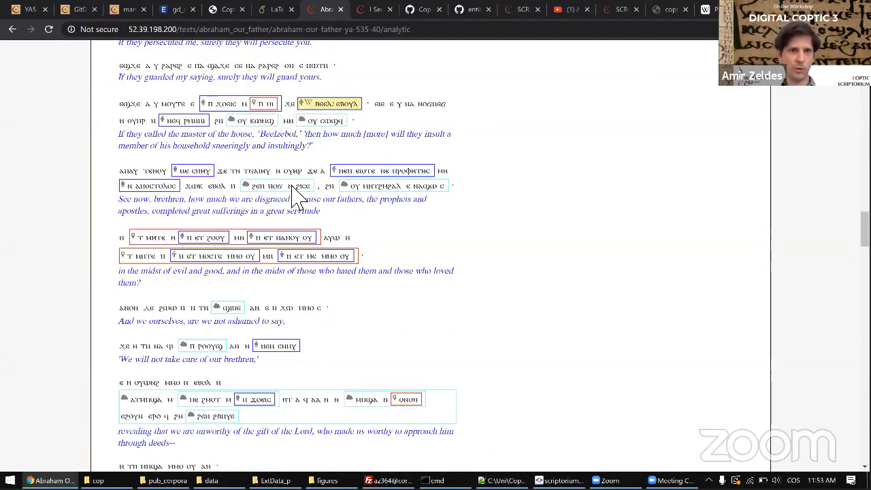
{"action": "scroll", "coordinate": [298, 197], "scroll_direction": "up", "scroll_amount": 15}
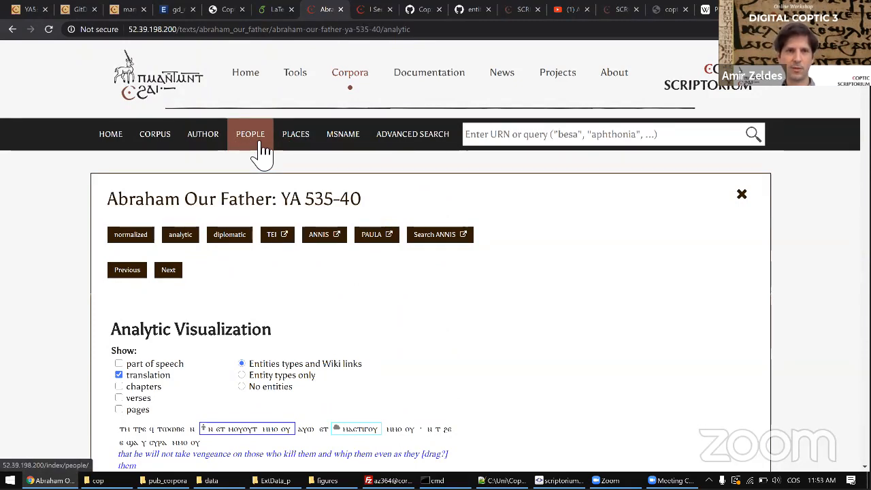
{"action": "left_click", "coordinate": [261, 150]}
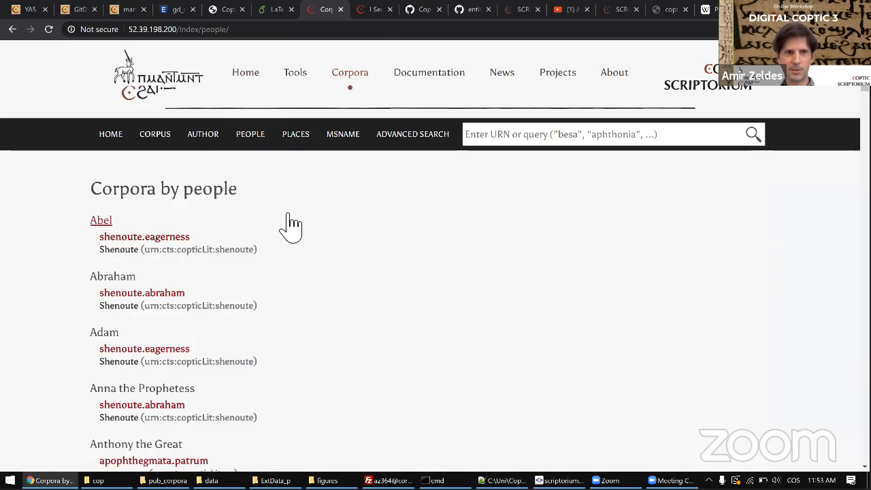
{"action": "scroll", "coordinate": [291, 226], "scroll_direction": "down", "scroll_amount": 1}
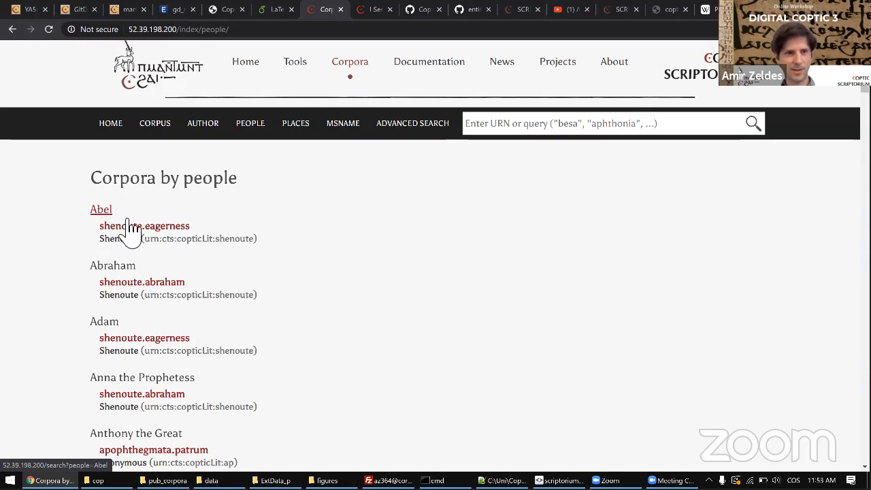
{"action": "scroll", "coordinate": [250, 255], "scroll_direction": "down", "scroll_amount": 3}
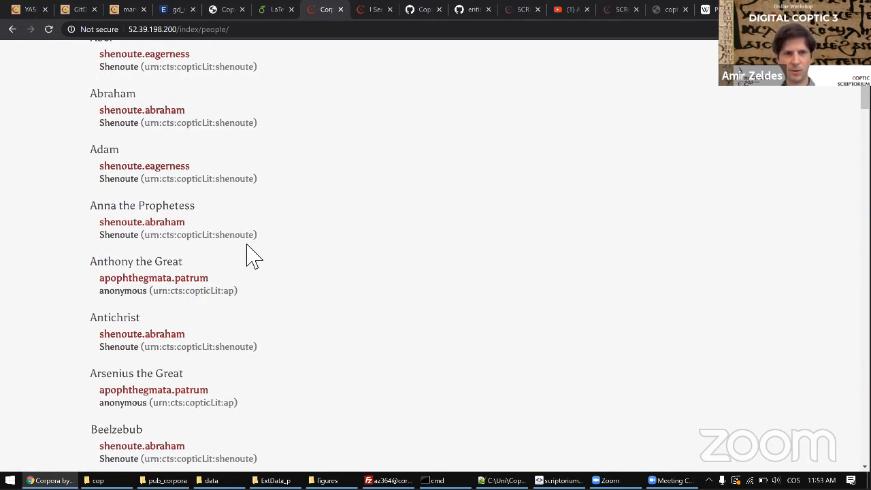
{"action": "scroll", "coordinate": [250, 255], "scroll_direction": "up", "scroll_amount": 4}
{"action": "scroll", "coordinate": [252, 255], "scroll_direction": "down", "scroll_amount": 20}
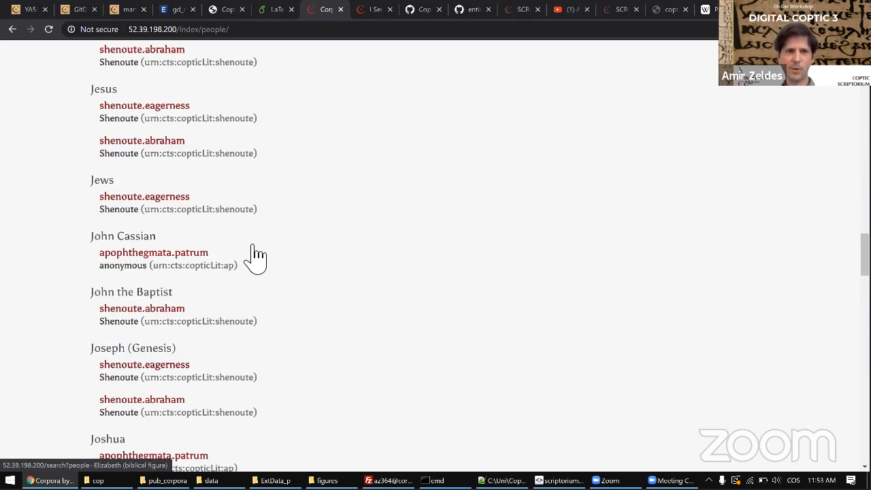
{"action": "scroll", "coordinate": [251, 257], "scroll_direction": "down", "scroll_amount": 20}
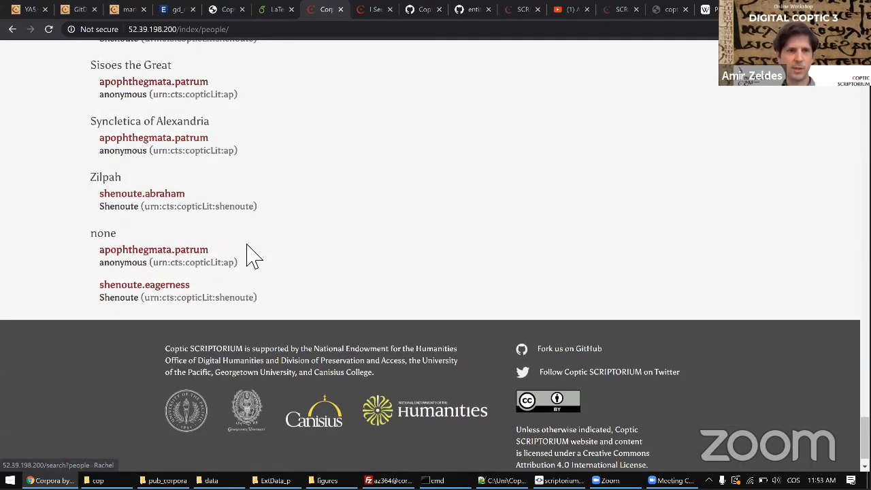
- Open the Apophthegmata Patrum Sahidic 042: Sarah document through the Sarah of the Desert people entry and display its analytic visualization
{"action": "scroll", "coordinate": [254, 256], "scroll_direction": "up", "scroll_amount": 10}
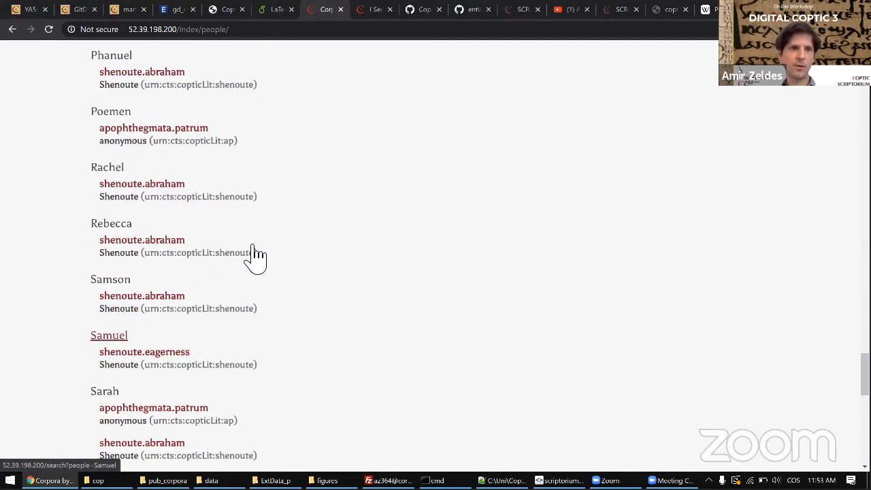
{"action": "scroll", "coordinate": [253, 257], "scroll_direction": "down", "scroll_amount": 3}
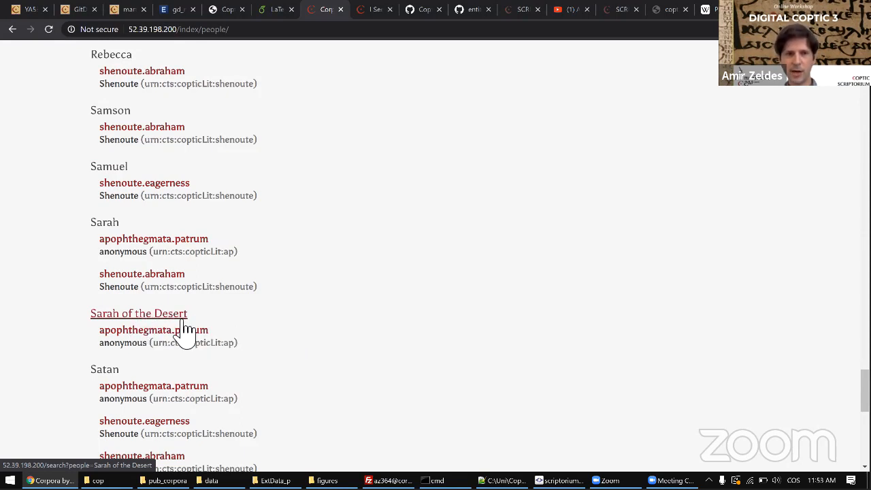
{"action": "left_click", "coordinate": [156, 315]}
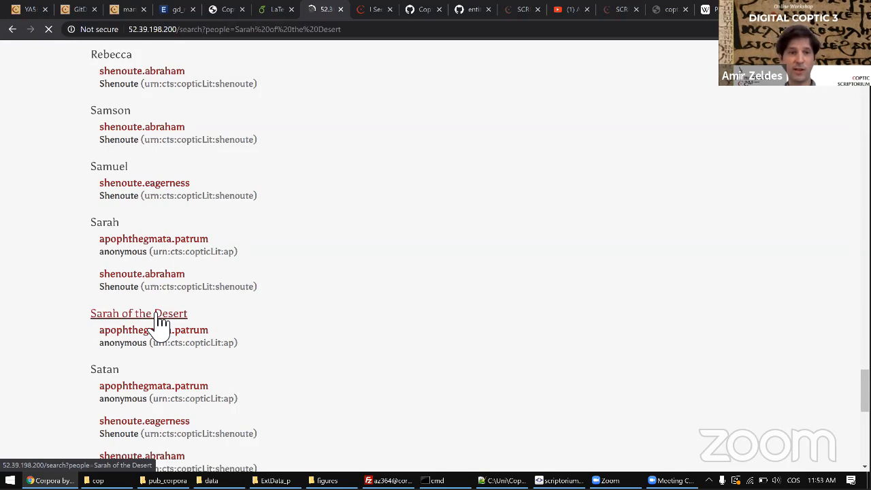
{"action": "left_click", "coordinate": [235, 212]}
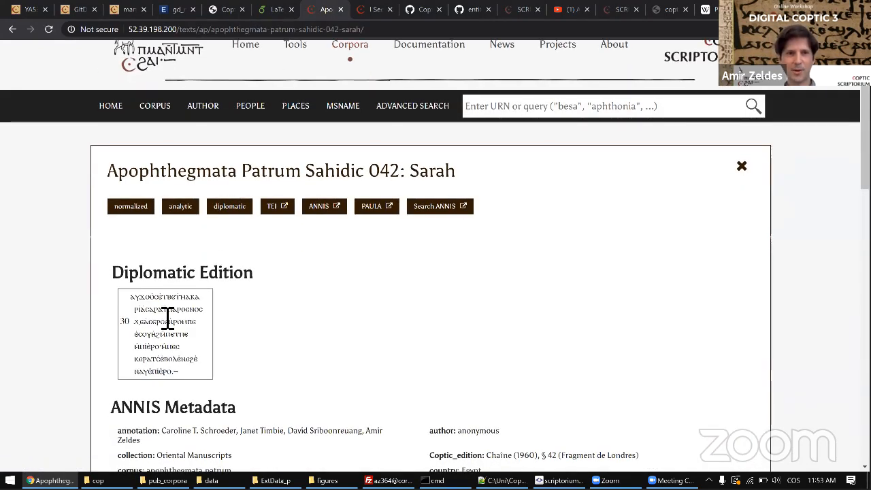
{"action": "left_click", "coordinate": [182, 206]}
{"action": "scroll", "coordinate": [229, 324], "scroll_direction": "down", "scroll_amount": 2}
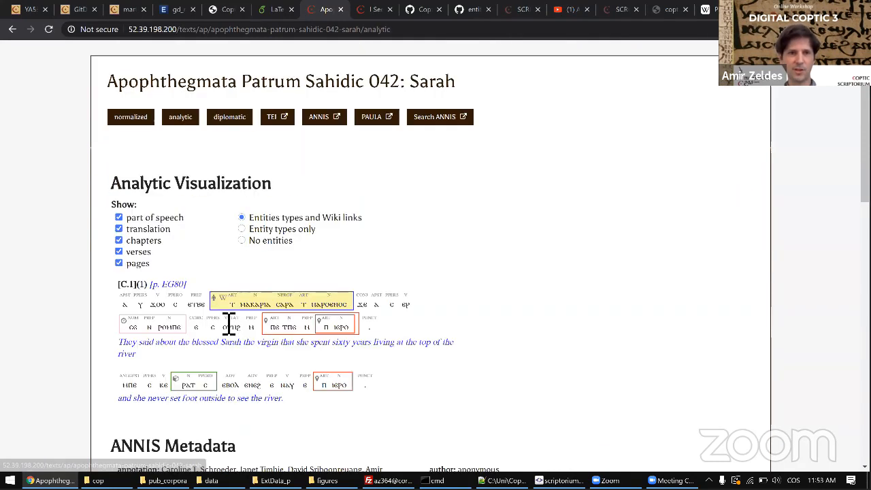
- Read the Wikipedia article linked to the highlighted person entity in the Sarah text, and close it
{"action": "left_click", "coordinate": [228, 297]}
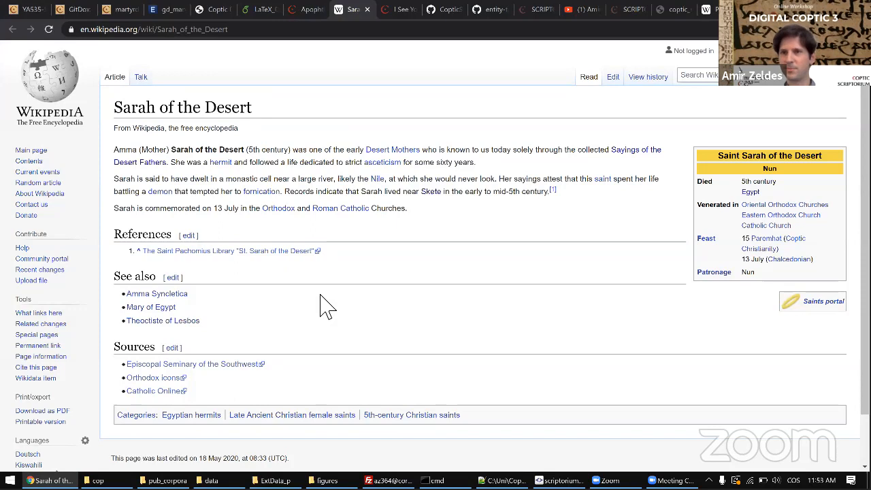
{"action": "scroll", "coordinate": [327, 305], "scroll_direction": "down", "scroll_amount": 2}
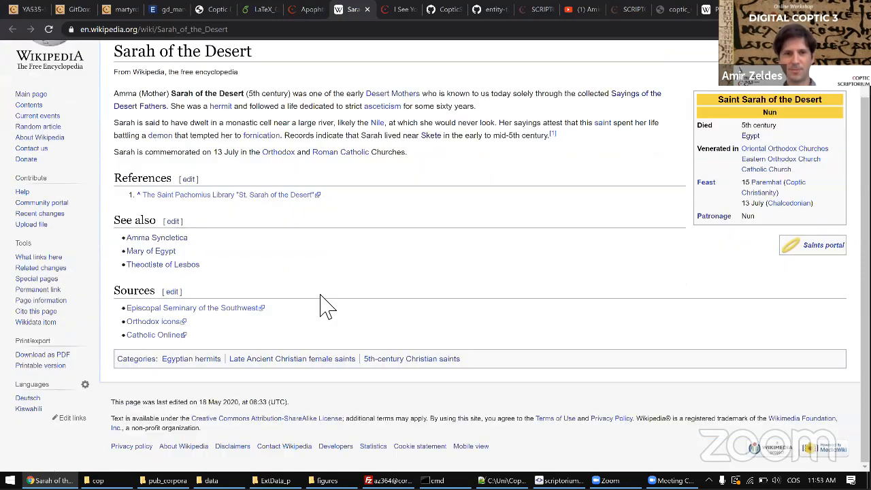
{"action": "scroll", "coordinate": [327, 306], "scroll_direction": "up", "scroll_amount": 2}
{"action": "key", "text": "ctrl+w"}
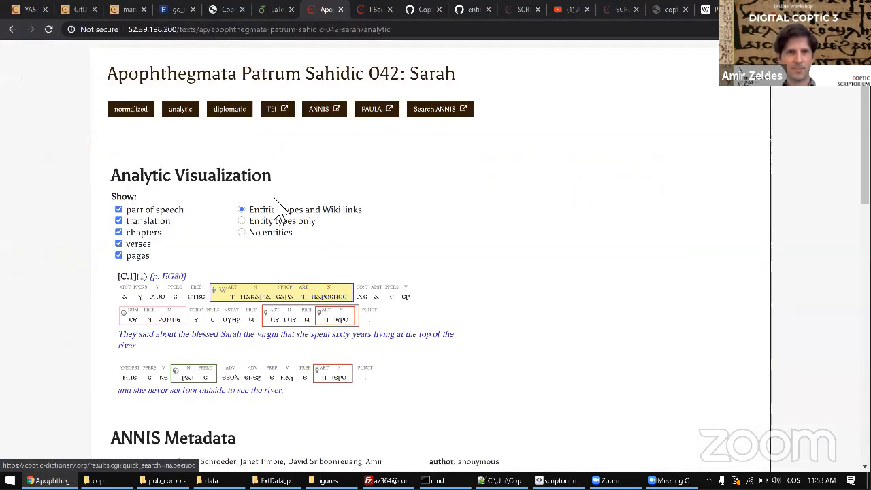
- Open the index of corpora by places, look through its entries, and list the documents for Duat
{"action": "scroll", "coordinate": [252, 164], "scroll_direction": "up", "scroll_amount": 2}
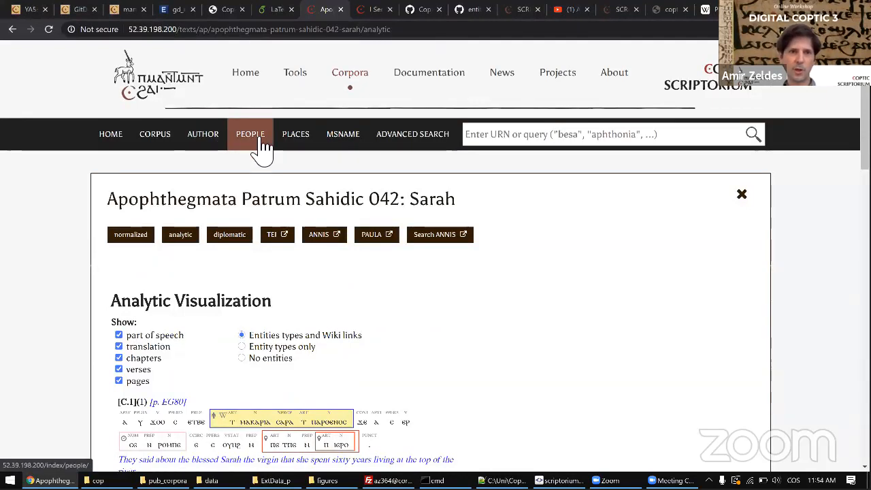
{"action": "left_click", "coordinate": [291, 148]}
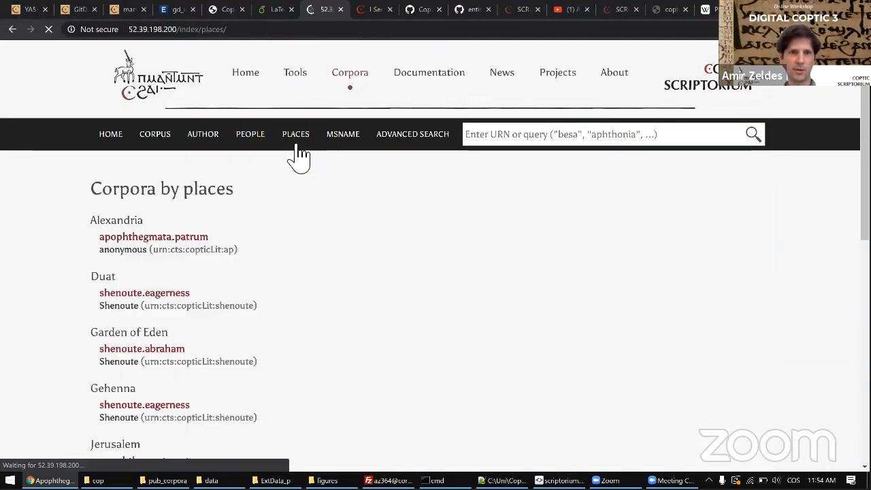
{"action": "scroll", "coordinate": [296, 196], "scroll_direction": "down", "scroll_amount": 7}
{"action": "scroll", "coordinate": [298, 187], "scroll_direction": "up", "scroll_amount": 6}
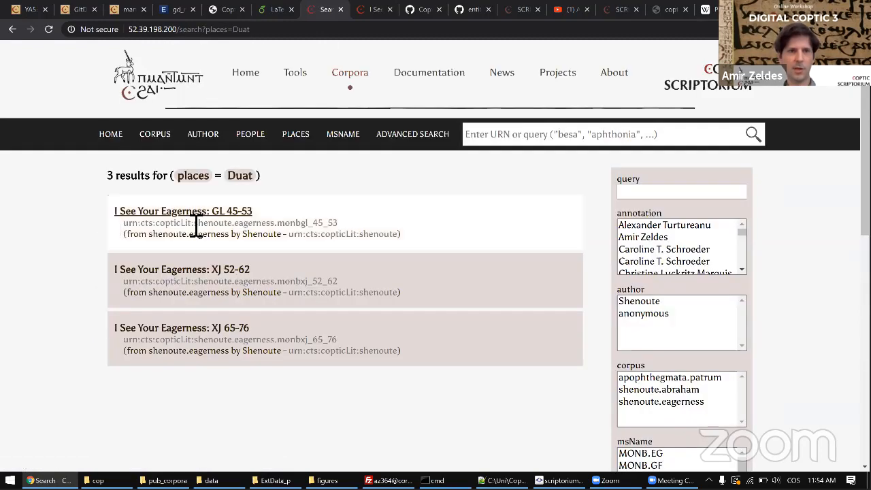
- Open the document I See Your Eagerness: GL 45-53 and switch it to the analytic visualization
{"action": "left_click", "coordinate": [181, 213]}
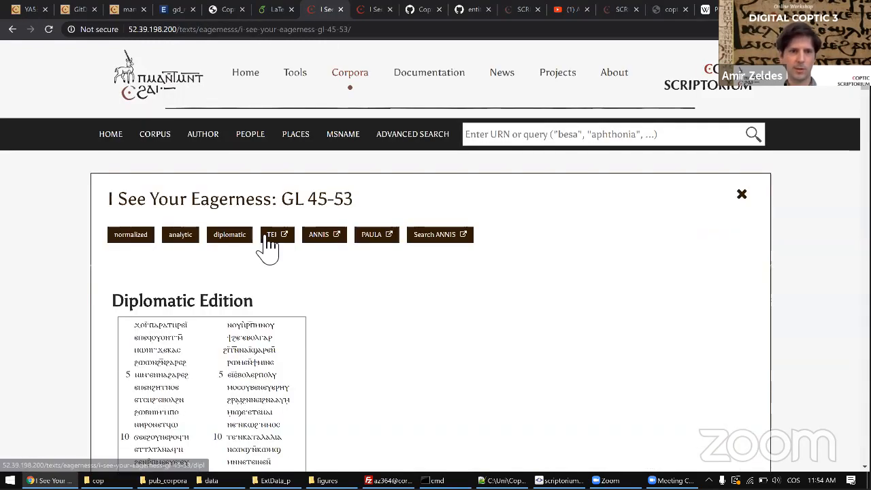
{"action": "scroll", "coordinate": [269, 231], "scroll_direction": "down", "scroll_amount": 2}
{"action": "scroll", "coordinate": [288, 224], "scroll_direction": "up", "scroll_amount": 3}
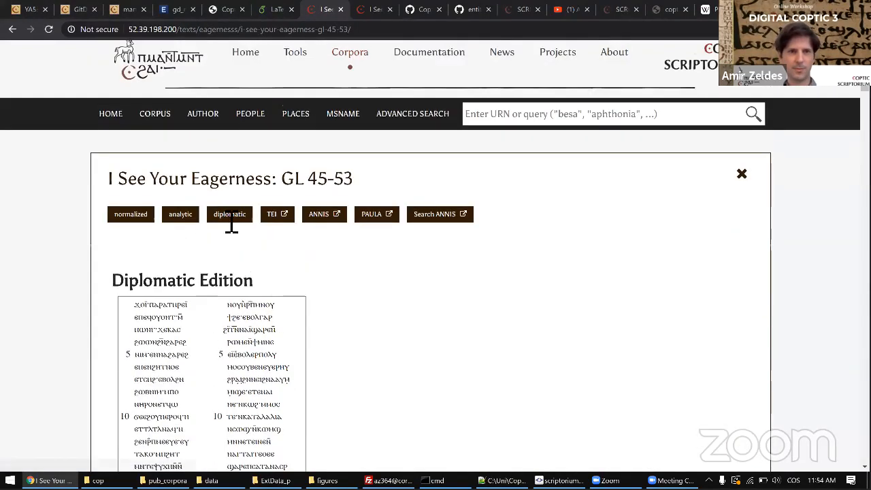
{"action": "left_click", "coordinate": [182, 215]}
- Look through the annotated text of I See Your Eagerness: GL 45-53 for the Wiki-linked place entity ⲁⲙⲛⲧⲉ
{"action": "scroll", "coordinate": [322, 258], "scroll_direction": "down", "scroll_amount": 15}
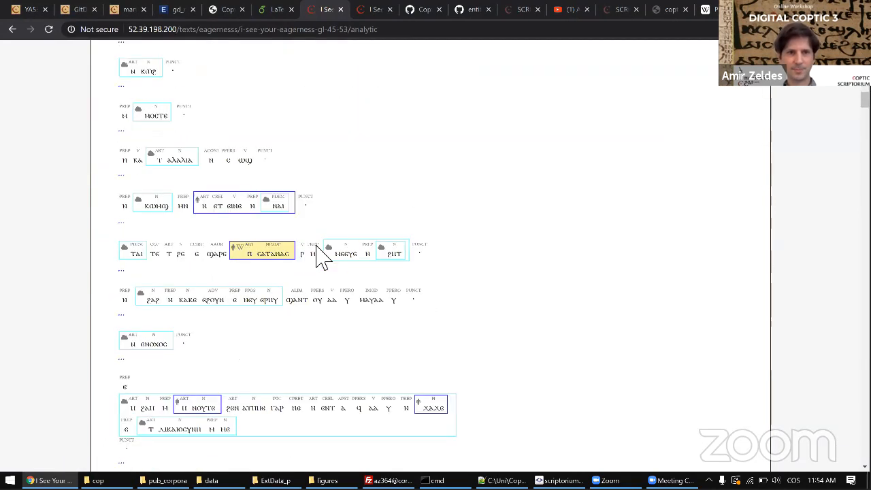
{"action": "scroll", "coordinate": [323, 257], "scroll_direction": "down", "scroll_amount": 10}
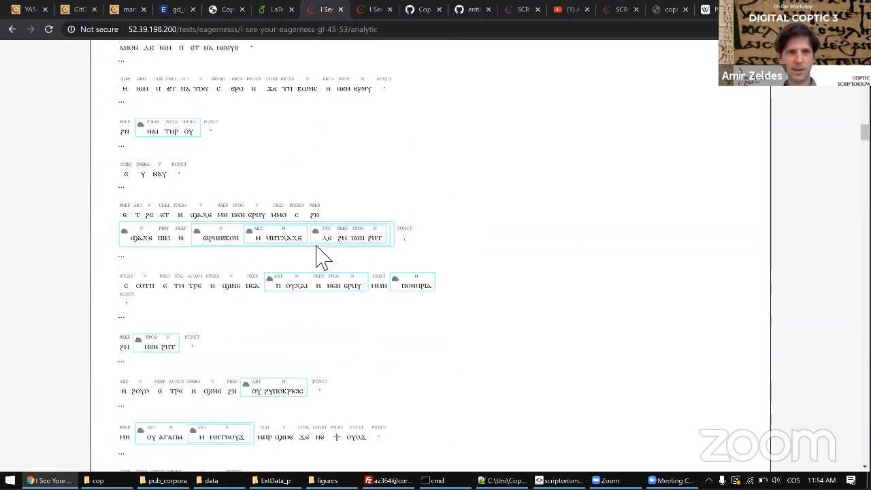
{"action": "scroll", "coordinate": [322, 257], "scroll_direction": "up", "scroll_amount": 5}
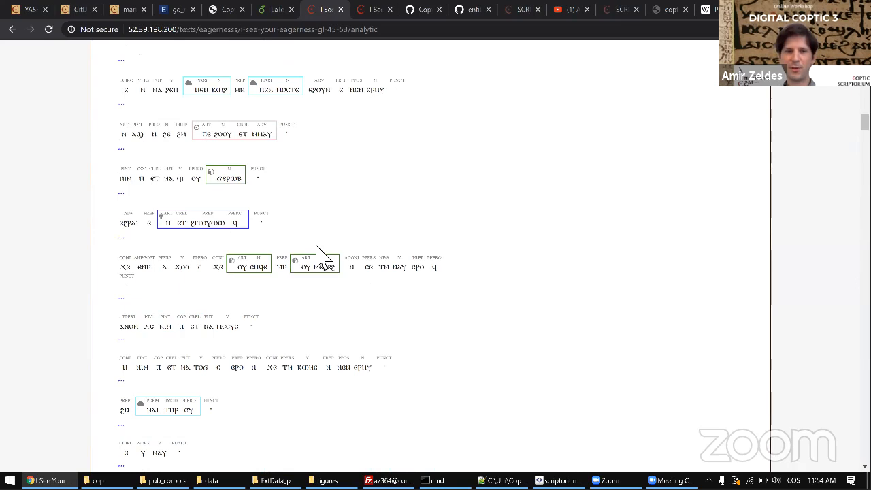
{"action": "scroll", "coordinate": [319, 254], "scroll_direction": "up", "scroll_amount": 6}
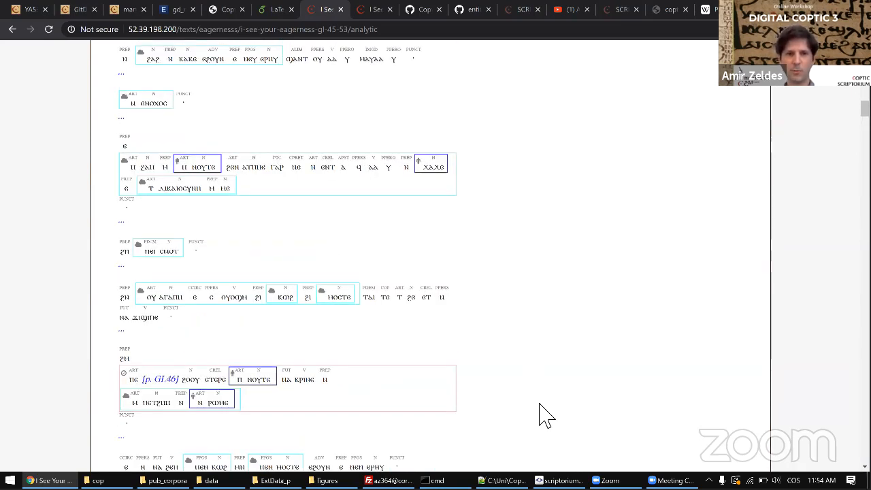
{"action": "scroll", "coordinate": [422, 228], "scroll_direction": "down", "scroll_amount": 2}
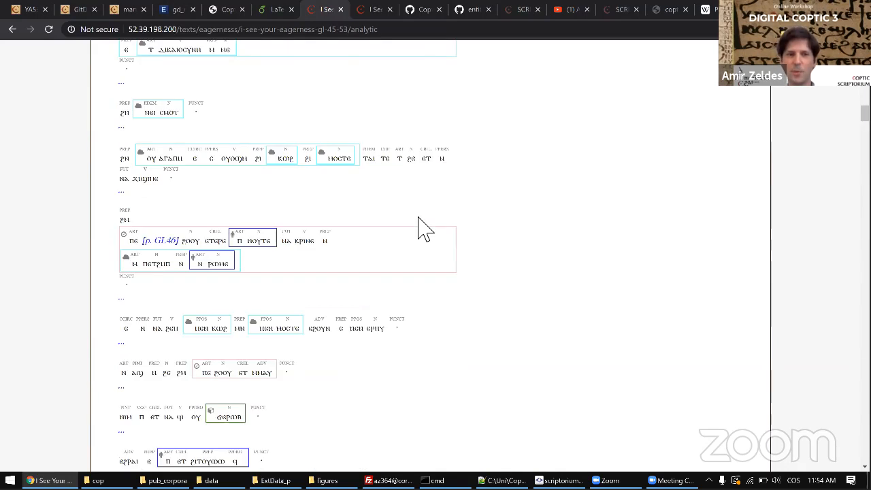
{"action": "scroll", "coordinate": [420, 228], "scroll_direction": "down", "scroll_amount": 10}
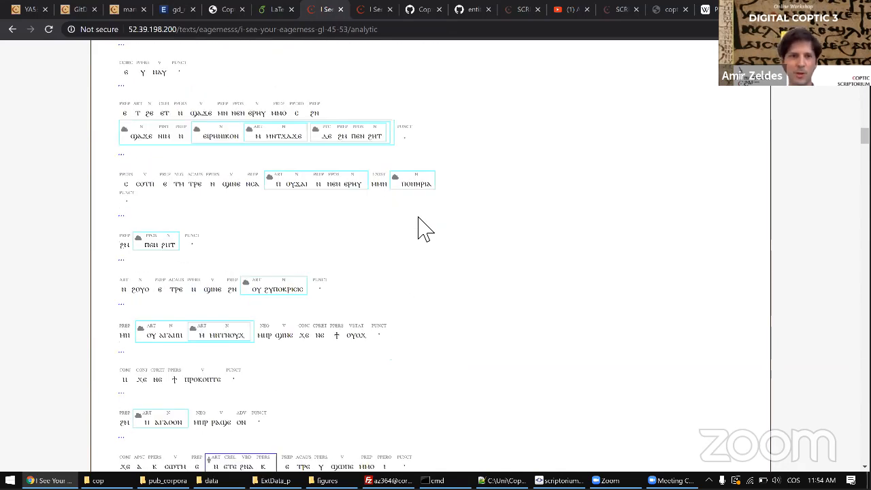
{"action": "scroll", "coordinate": [422, 228], "scroll_direction": "down", "scroll_amount": 10}
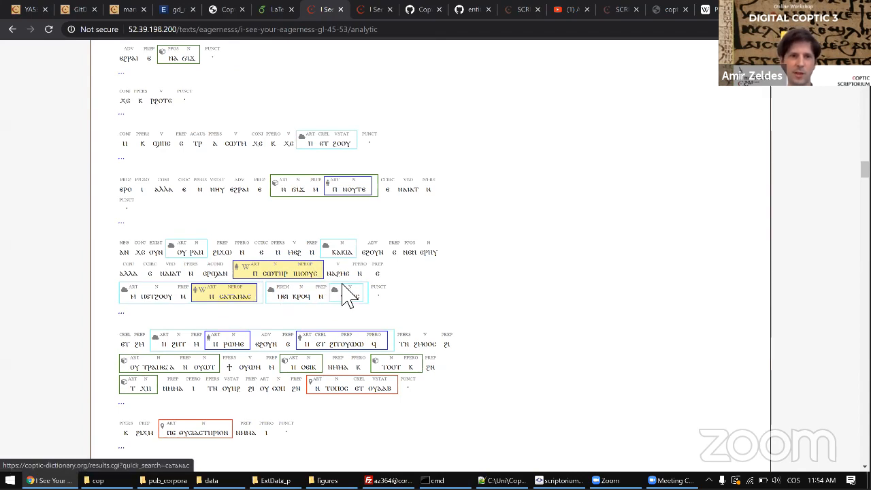
{"action": "scroll", "coordinate": [346, 292], "scroll_direction": "down", "scroll_amount": 5}
{"action": "scroll", "coordinate": [346, 292], "scroll_direction": "down", "scroll_amount": 2}
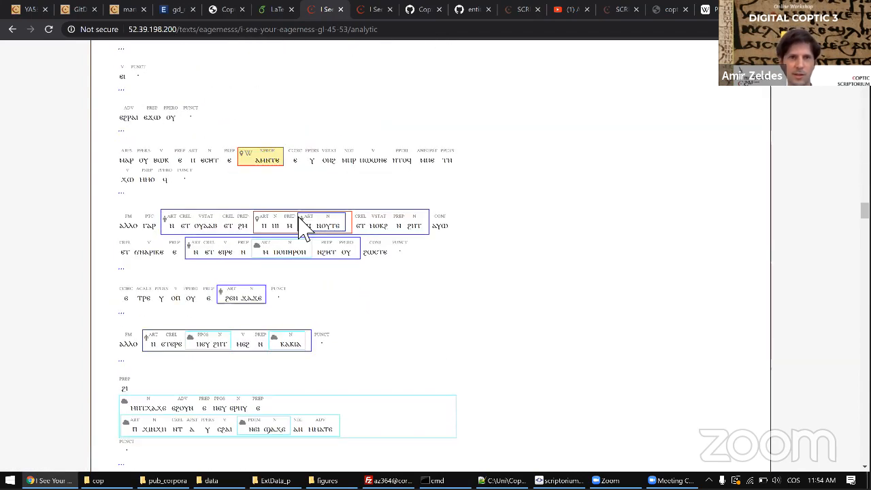
- Open the Wikipedia article linked to the ⲁⲙⲛⲧⲉ place entity and highlight the alternative name Amenti in its introduction
{"action": "left_click", "coordinate": [251, 167]}
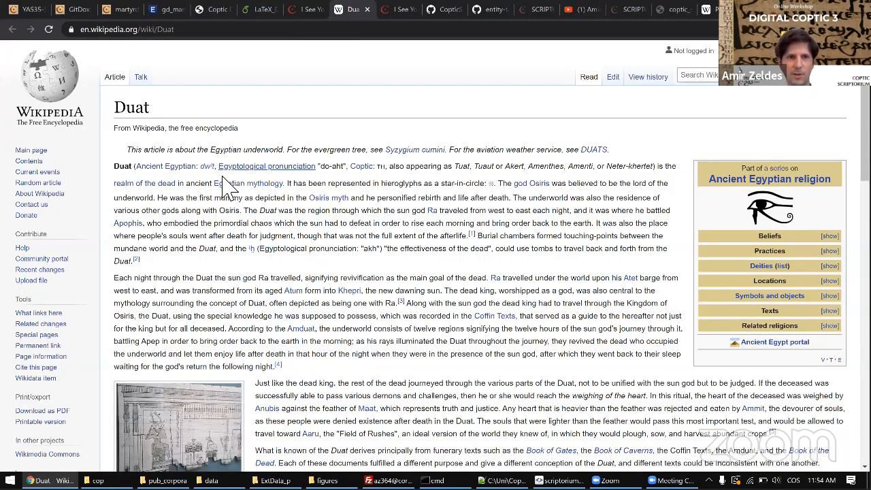
{"action": "double_click", "coordinate": [586, 172]}
{"action": "scroll", "coordinate": [587, 178], "scroll_direction": "down", "scroll_amount": 1}
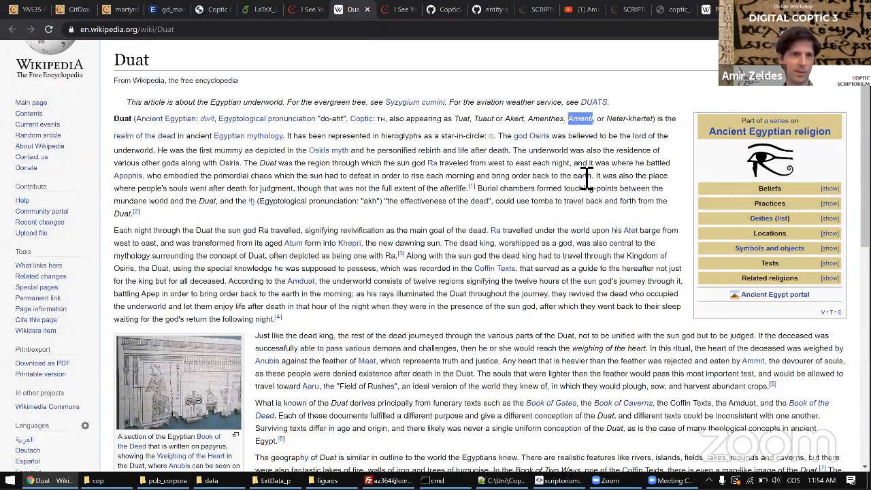
{"action": "scroll", "coordinate": [121, 92], "scroll_direction": "up", "scroll_amount": 1}
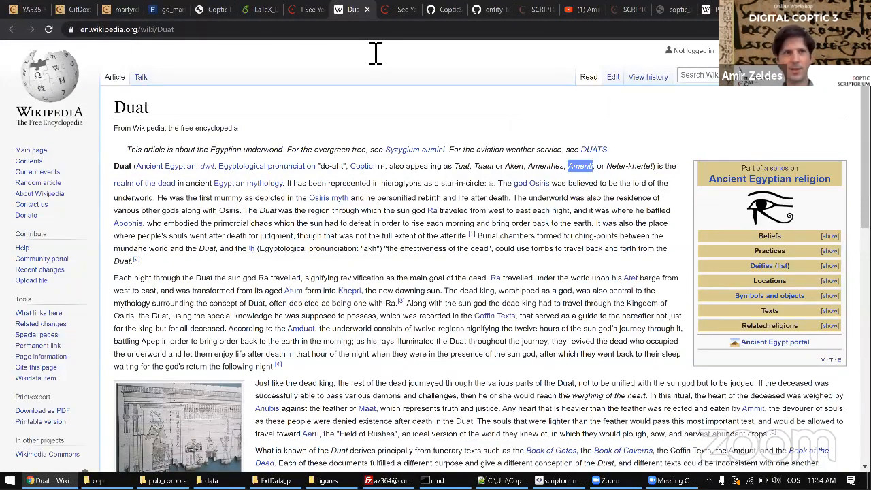
- Return to the I See Your Eagerness: GL 45-53 visualization and go back to its beginning
{"action": "key", "text": "ctrl+shift+Tab"}
{"action": "scroll", "coordinate": [402, 153], "scroll_direction": "down", "scroll_amount": 5}
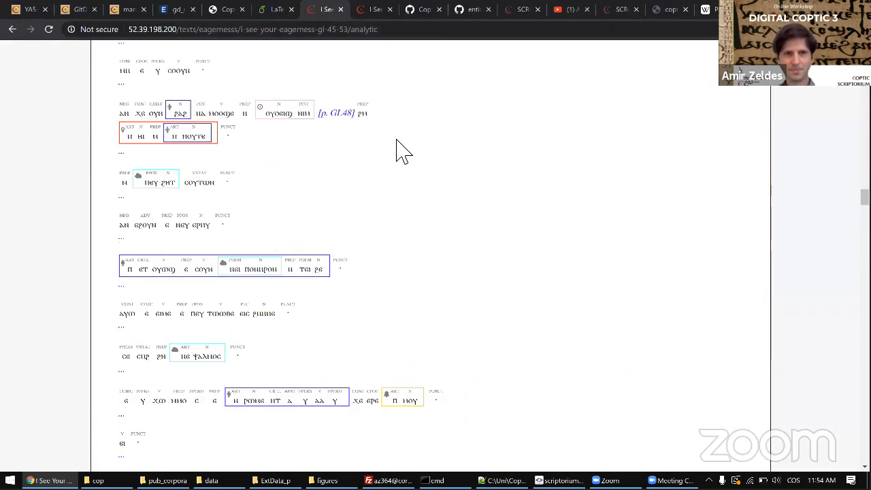
{"action": "scroll", "coordinate": [402, 153], "scroll_direction": "up", "scroll_amount": 15}
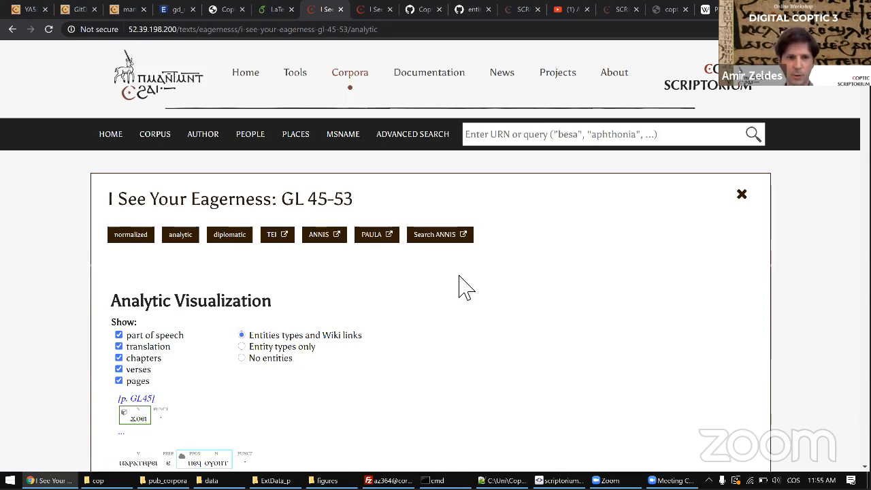
- Open the development version of Coptic Dictionary Online in a new browser tab, using the saved term network address for ⲉⲓⲣⲉ
{"action": "key", "text": "ctrl+t"}
{"action": "key", "text": "ctrl+d"}
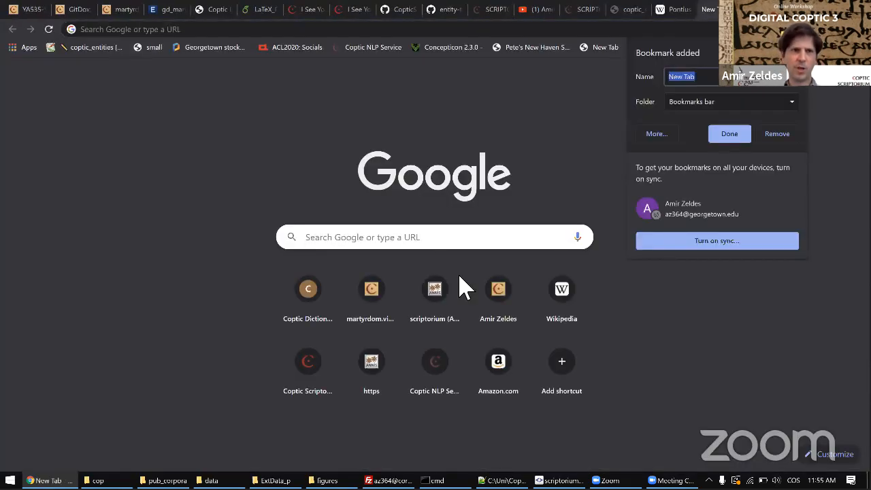
{"action": "key", "text": "Escape"}
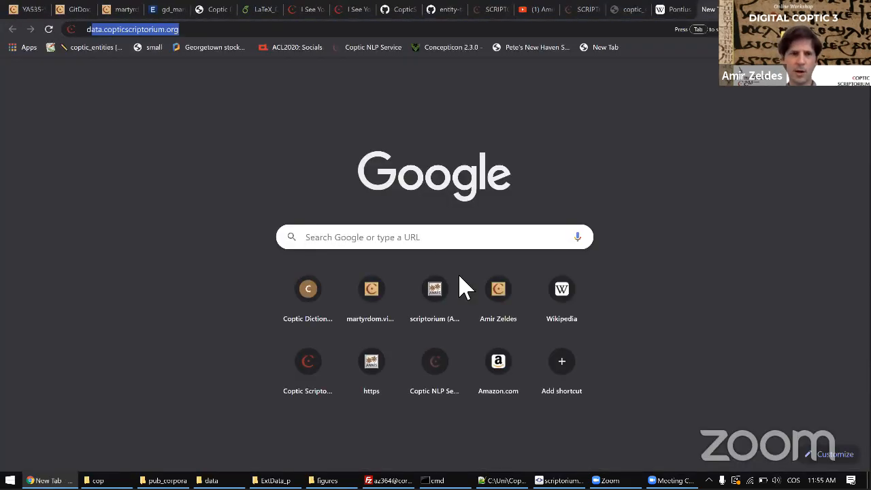
{"action": "type", "text": "diction"}
{"action": "key", "text": "Delete"}
{"action": "key", "text": "Down"}
{"action": "key", "text": "Down"}
{"action": "key", "text": "Down"}
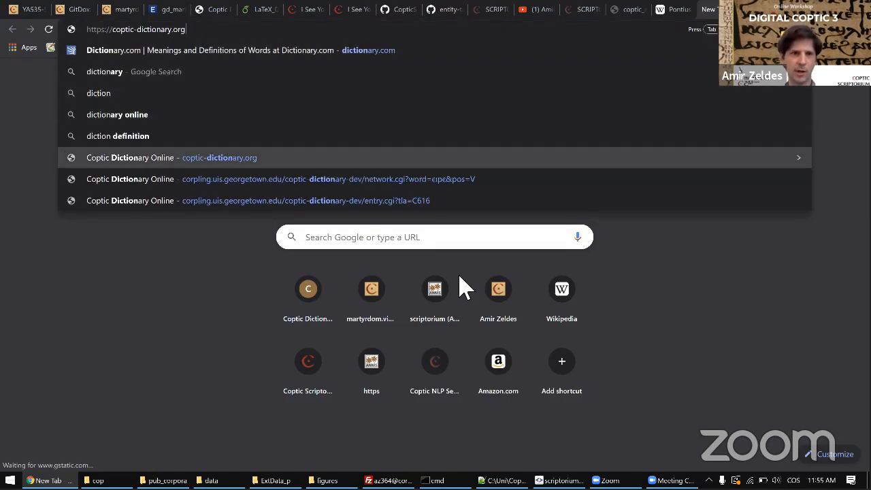
{"action": "key", "text": "Down"}
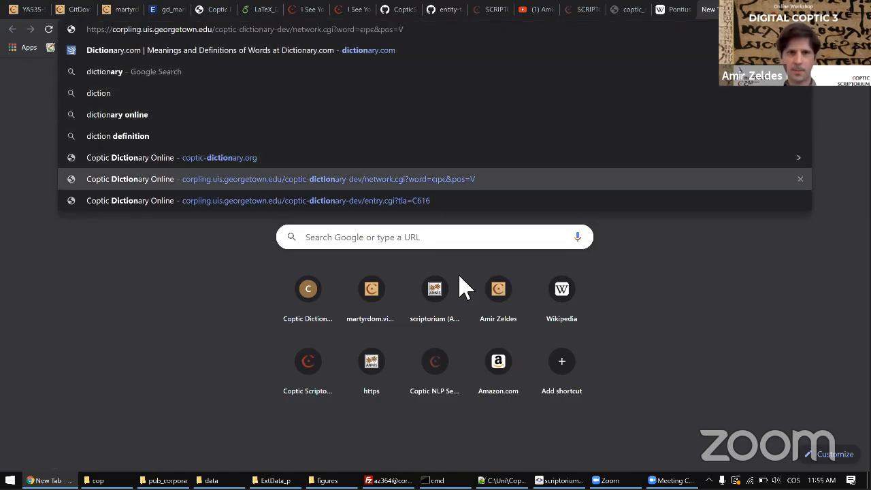
{"action": "key", "text": "Return"}
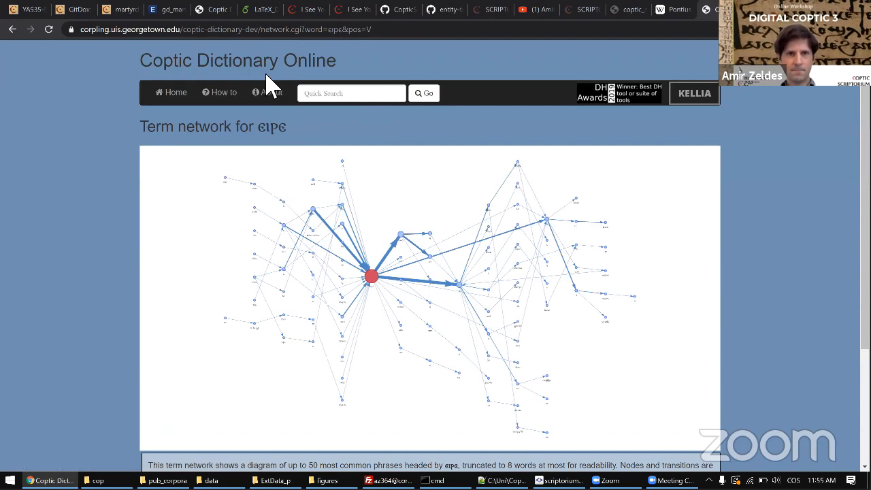
- Go to the dictionary's home page and run a quick search for ⲣⲱⲙⲉ
{"action": "left_click", "coordinate": [183, 99]}
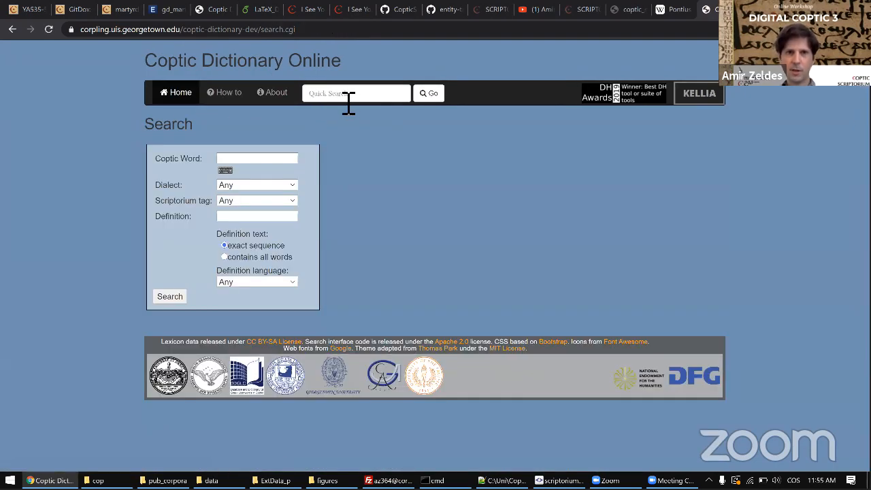
{"action": "left_click", "coordinate": [349, 99]}
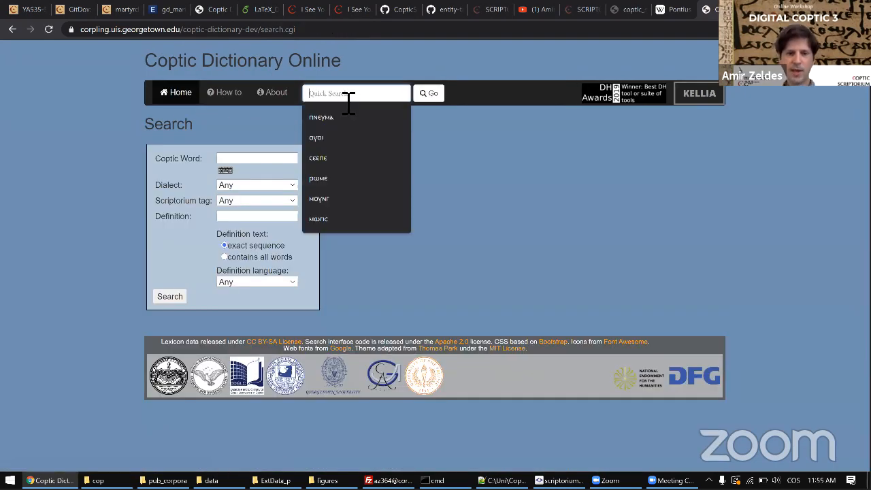
{"action": "type", "text": "ⲣ"}
{"action": "key", "text": "Down"}
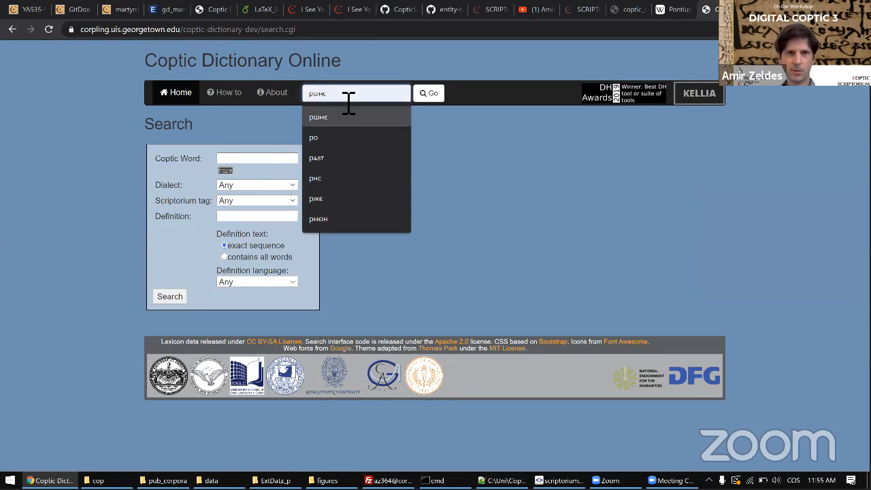
{"action": "key", "text": "Return"}
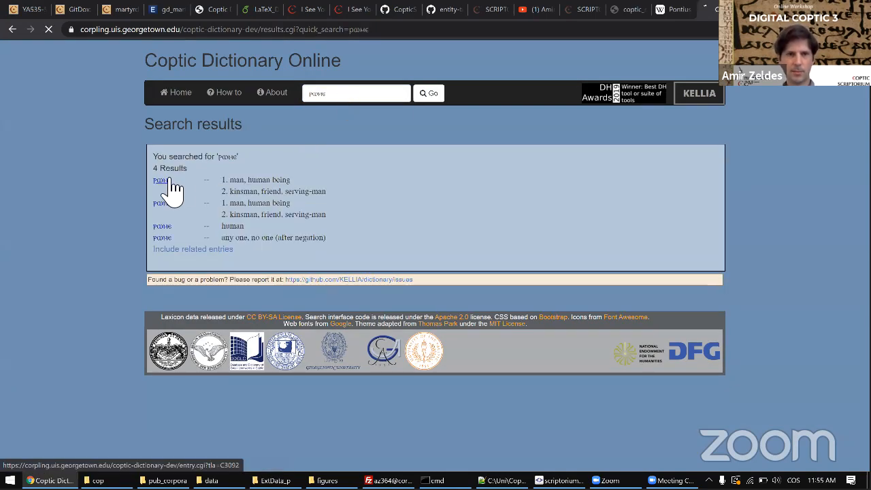
- View the dictionary entry of the first ⲣⲱⲙⲉ result, and look up the ⲟⲩⲟⲛ entry meaning someone or something
{"action": "left_click", "coordinate": [181, 178]}
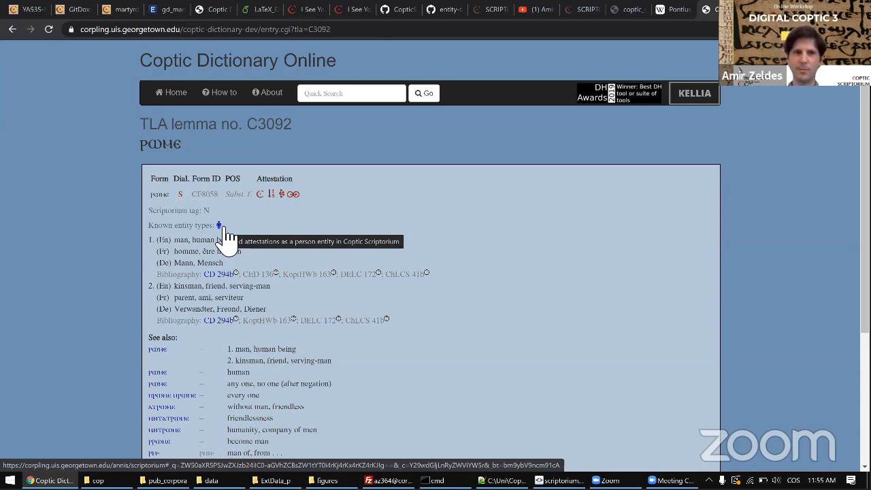
{"action": "left_click", "coordinate": [343, 95]}
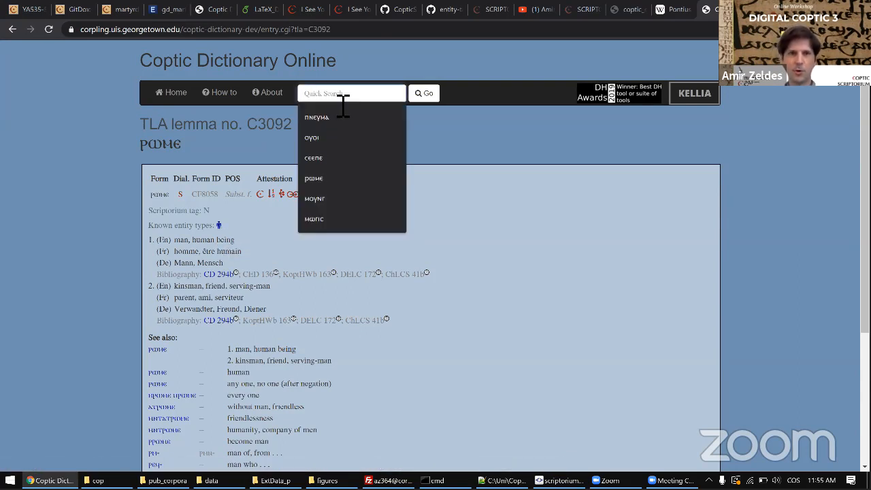
{"action": "type", "text": "ⲟ"}
{"action": "key", "text": "Down"}
{"action": "key", "text": "Down"}
{"action": "key", "text": "Return"}
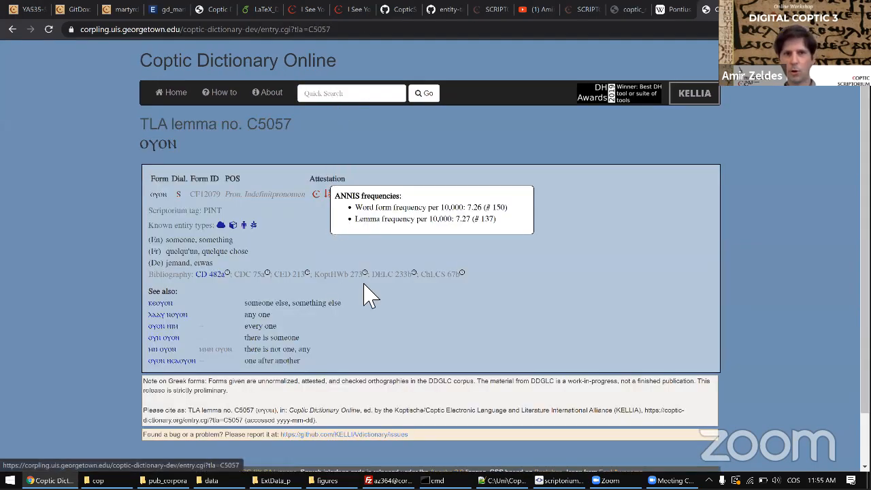
{"action": "mouse_move", "coordinate": [418, 272]}
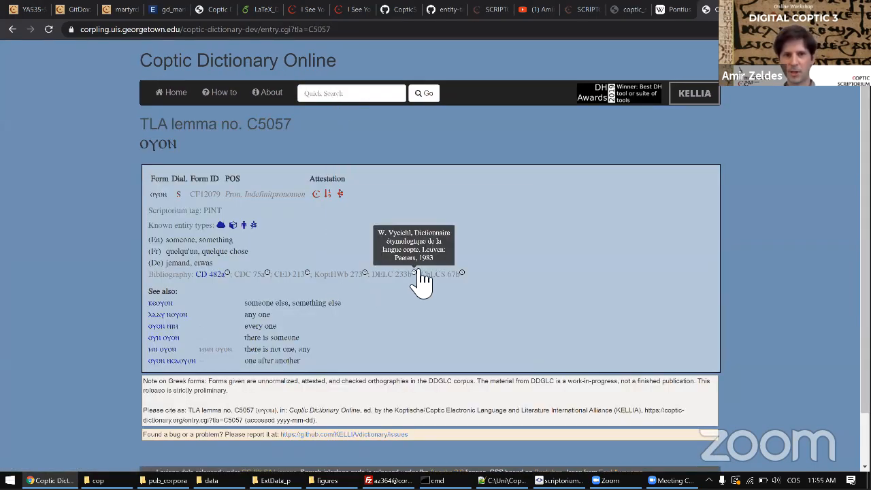
- Open the corpus attestations of ⲟⲩⲟⲛ as a plant entity and expand the annotation grid of the match
{"action": "right_click", "coordinate": [255, 228]}
{"action": "key", "text": "Escape"}
{"action": "left_click", "coordinate": [254, 229]}
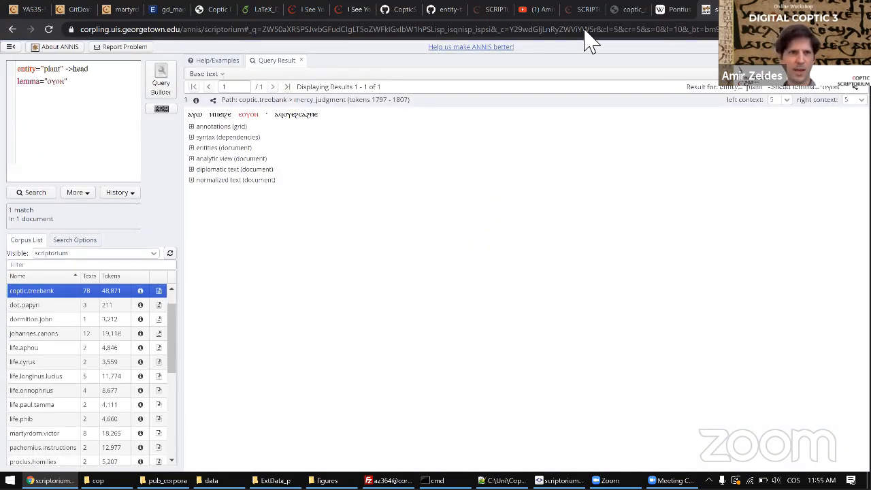
{"action": "left_click", "coordinate": [241, 128]}
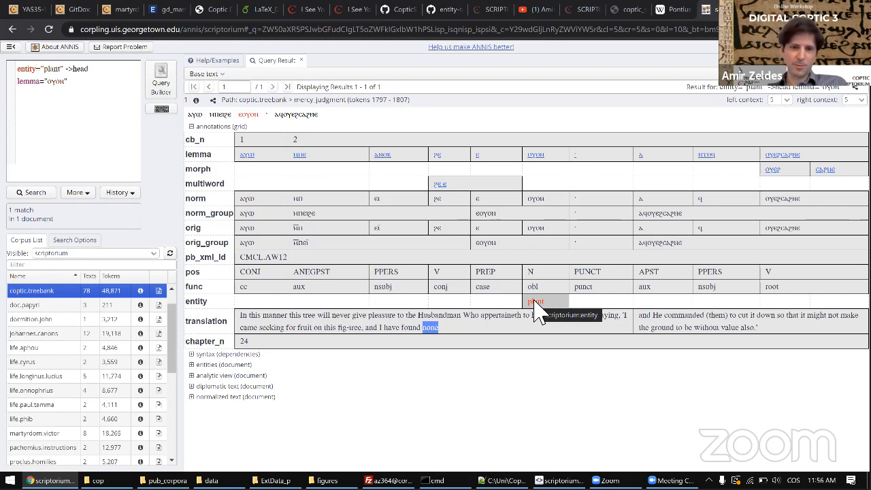
- Close the ⲟⲩⲟⲛ query result and open the scriptorium instance of ANNIS Corpus Search in a new browser tab
{"action": "key", "text": "ctrl+w"}
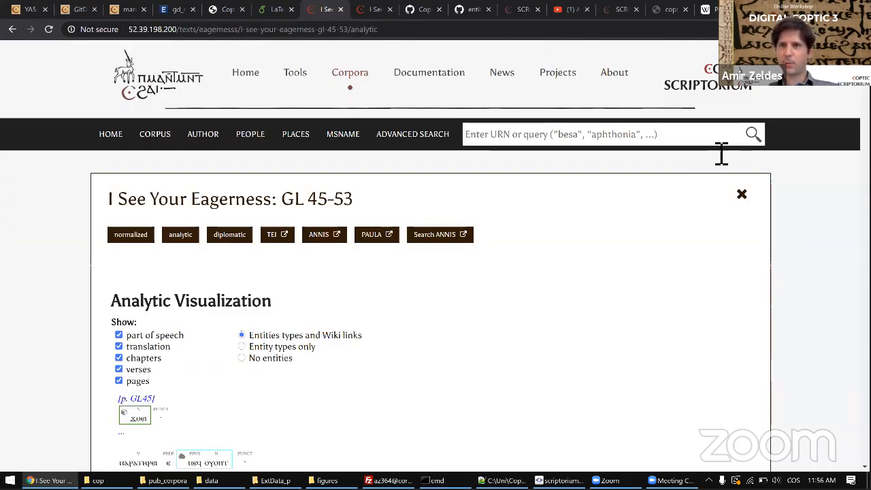
{"action": "key", "text": "ctrl+t"}
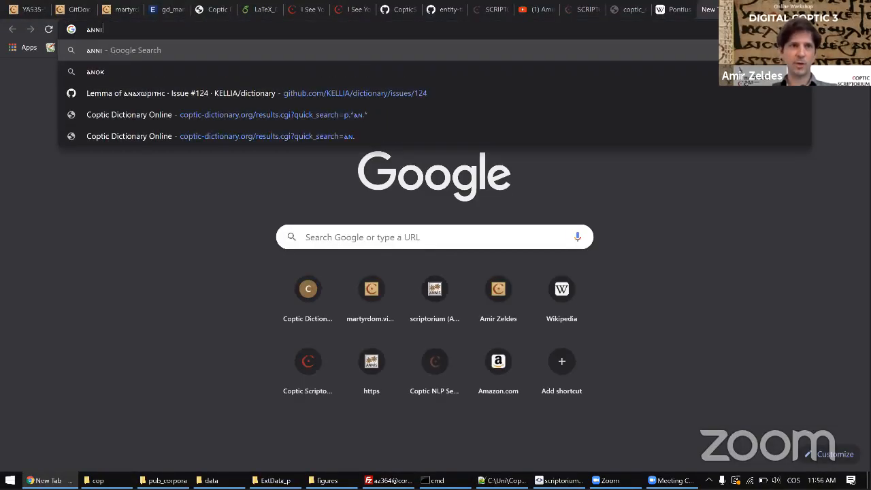
{"action": "type", "text": "annis"}
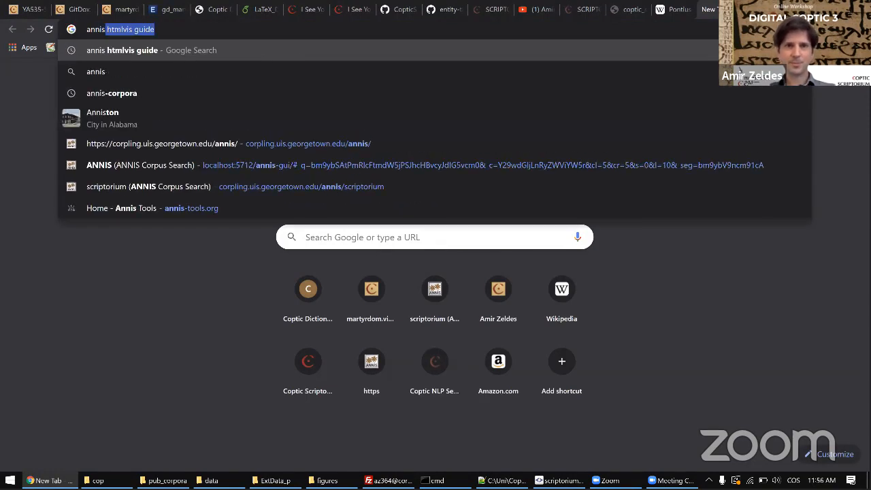
{"action": "key", "text": "Down"}
{"action": "key", "text": "Down"}
{"action": "key", "text": "Down"}
{"action": "key", "text": "Down"}
{"action": "key", "text": "Down"}
{"action": "key", "text": "Down"}
{"action": "key", "text": "Return"}
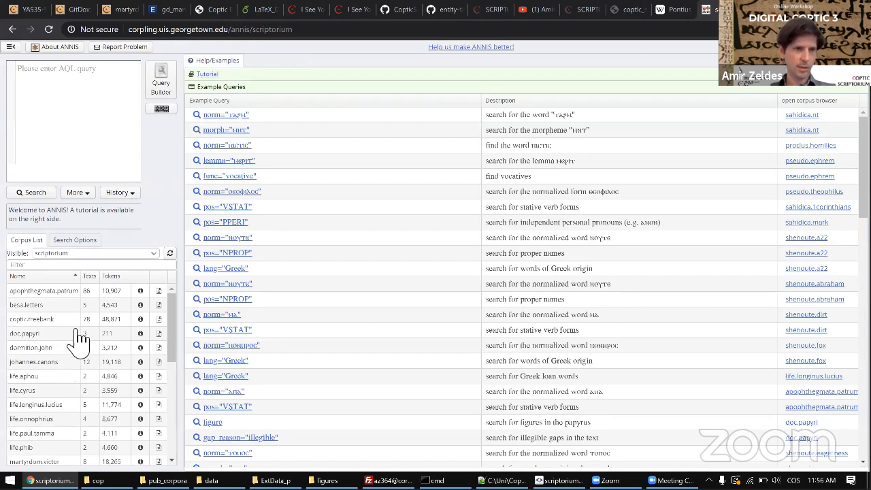
- Select the coptic.treebank corpus and run the query entity="plant" on it
{"action": "left_click", "coordinate": [60, 330]}
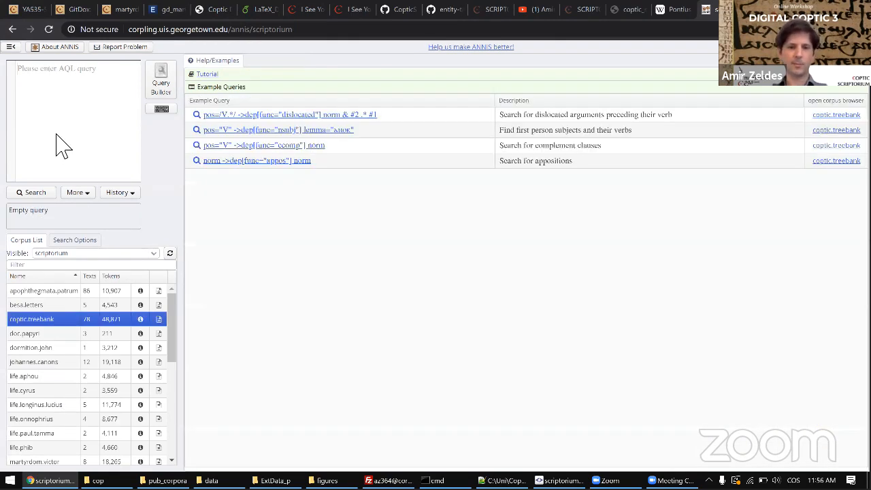
{"action": "left_click", "coordinate": [59, 146]}
{"action": "type", "text": "em"}
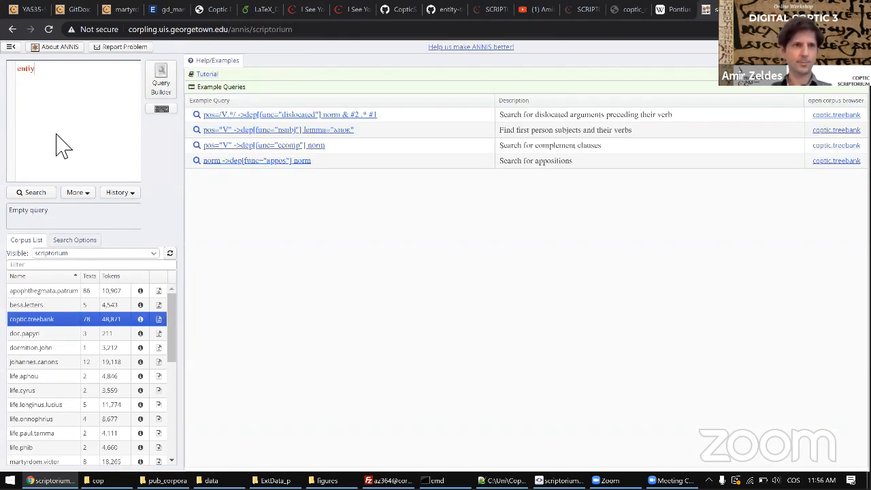
{"action": "type", "text": "tity=\""}
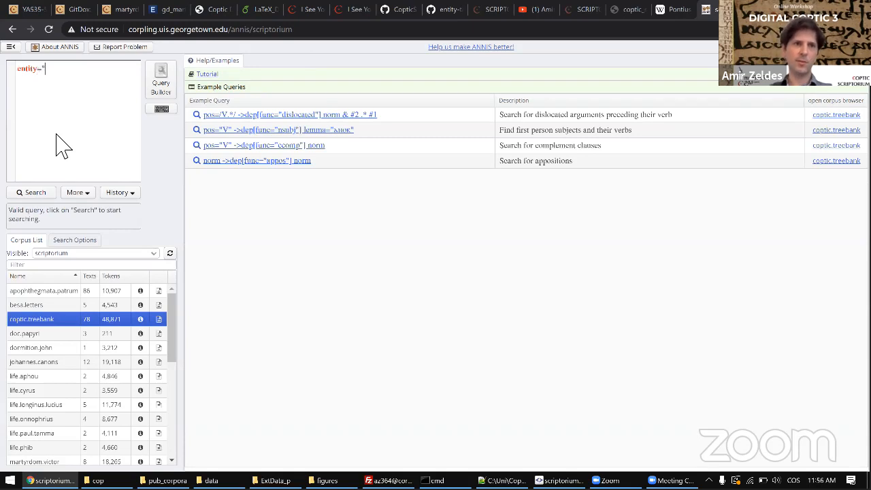
{"action": "type", "text": "plant\""}
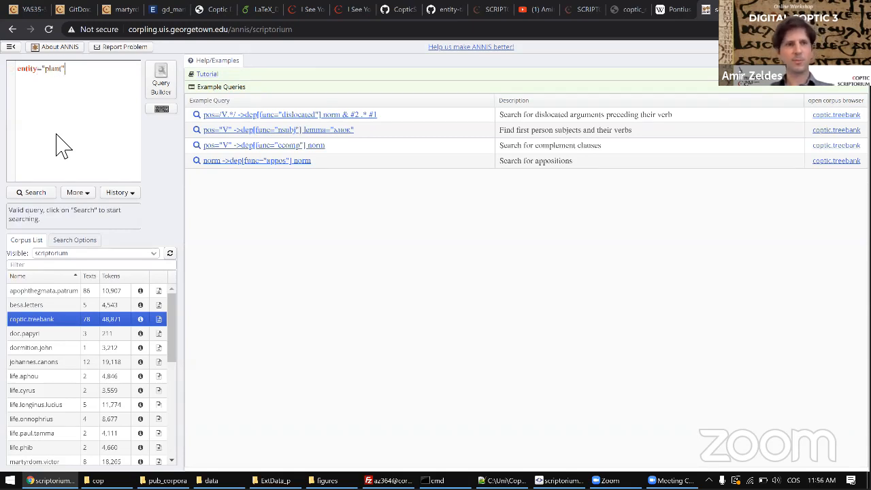
{"action": "key", "text": "ctrl+Return"}
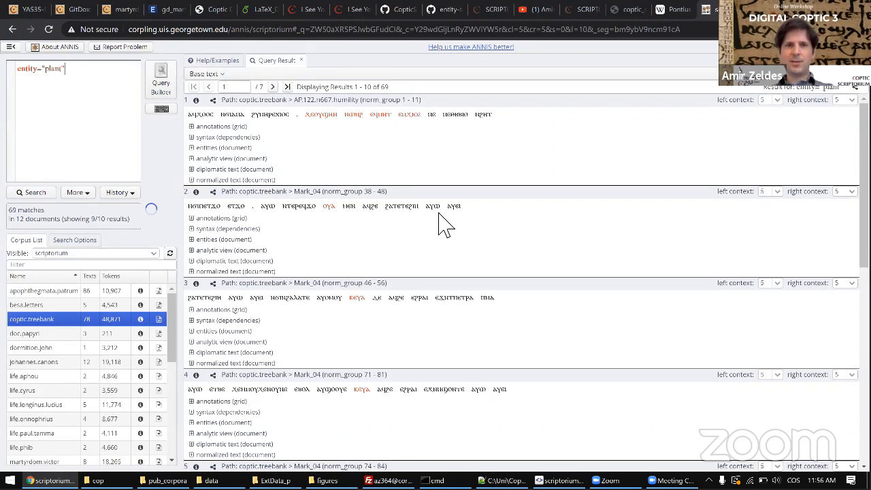
- Browse the plant entity matches through to the second results page and highlight the last matched word in result 17 from Mark_04
{"action": "scroll", "coordinate": [444, 225], "scroll_direction": "down", "scroll_amount": 4}
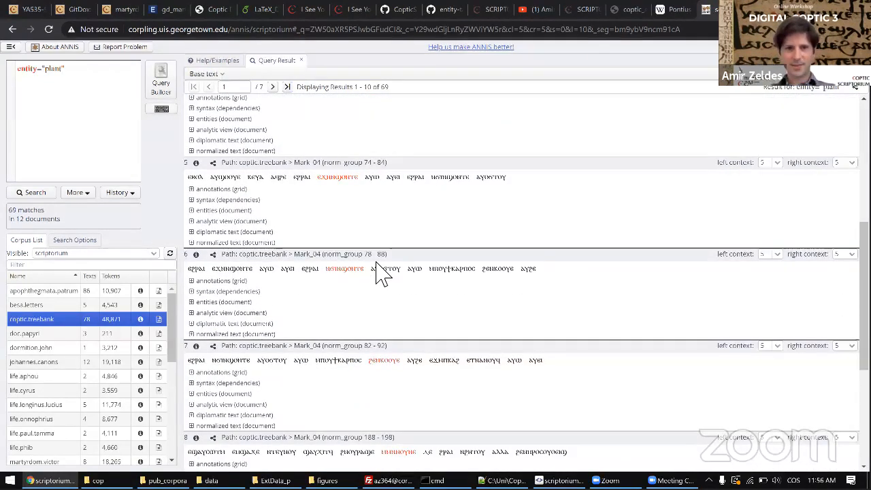
{"action": "scroll", "coordinate": [381, 272], "scroll_direction": "down", "scroll_amount": 3}
{"action": "scroll", "coordinate": [383, 272], "scroll_direction": "down", "scroll_amount": 2}
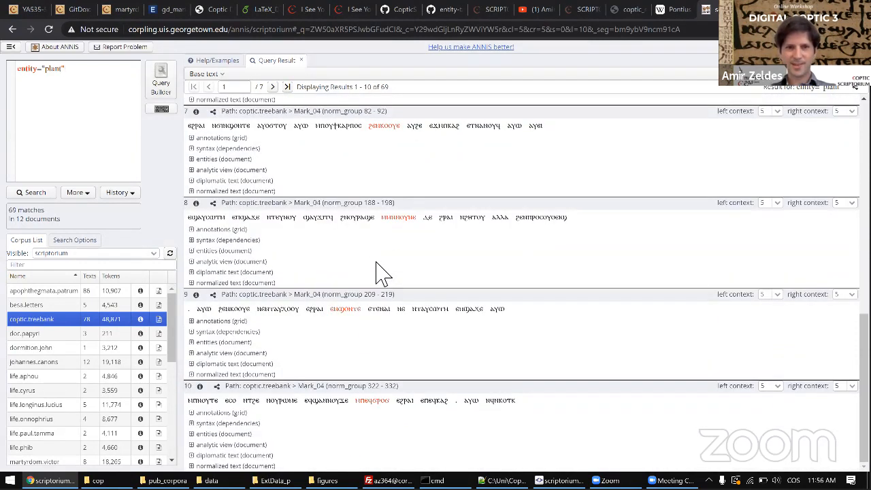
{"action": "left_click", "coordinate": [274, 88]}
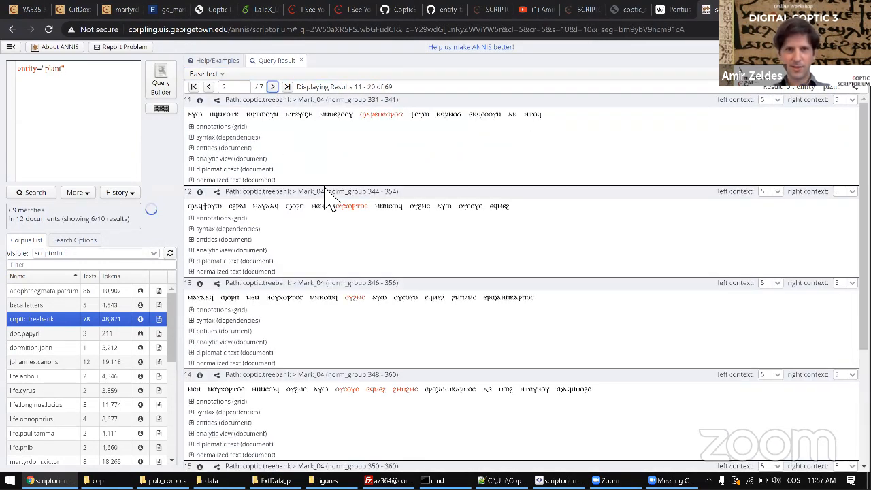
{"action": "scroll", "coordinate": [486, 305], "scroll_direction": "down", "scroll_amount": 5}
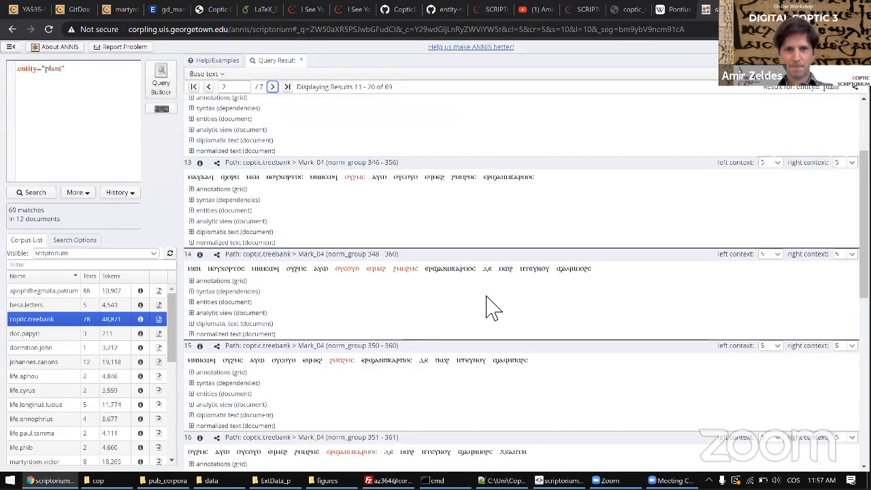
{"action": "scroll", "coordinate": [490, 304], "scroll_direction": "down", "scroll_amount": 2}
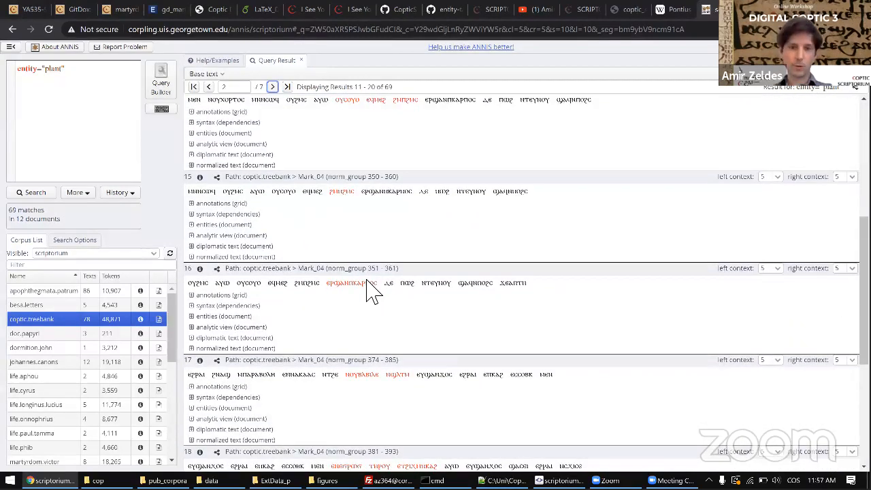
{"action": "double_click", "coordinate": [400, 375]}
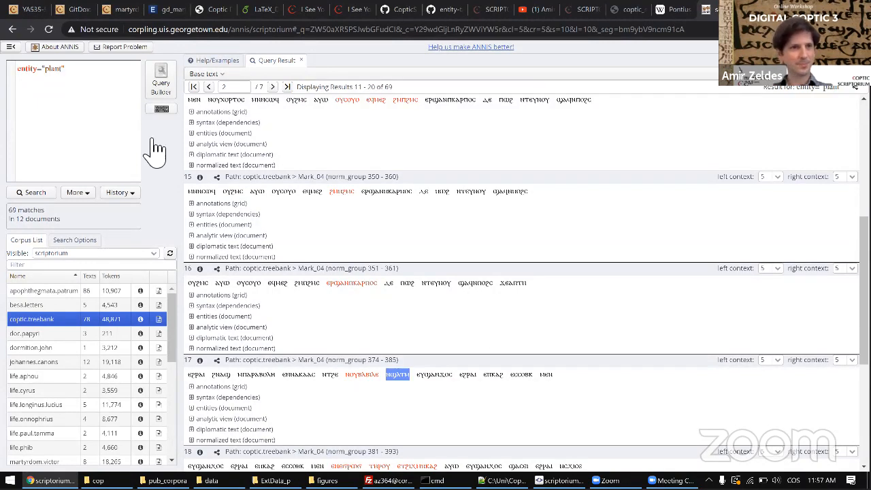
- Change the query to identity="Devil" and run it on the coptic.treebank corpus
{"action": "left_click", "coordinate": [109, 175]}
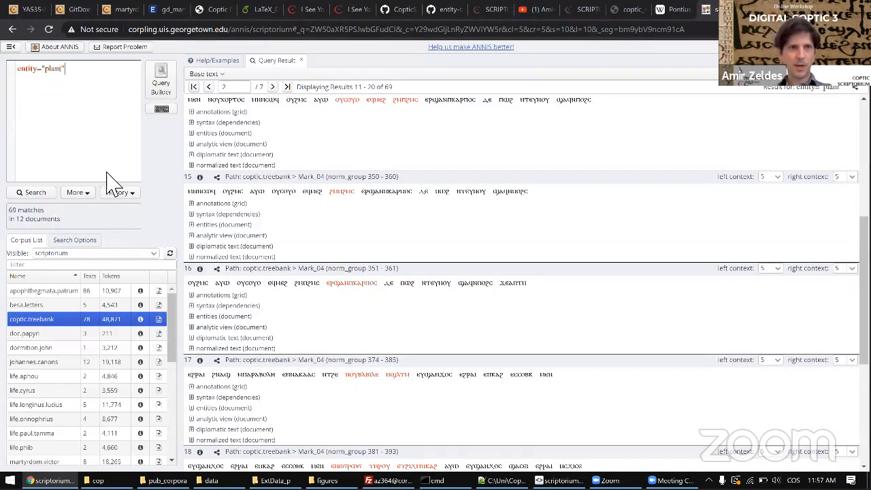
{"action": "type", "text": "iden"}
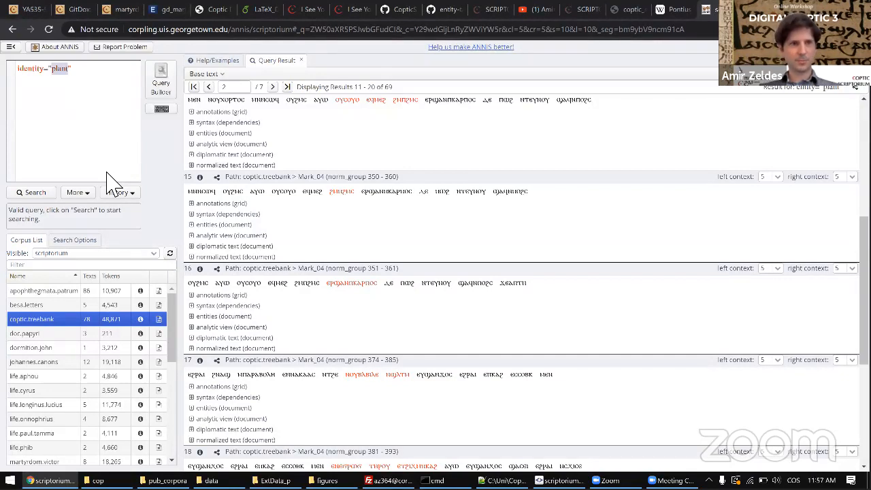
{"action": "key", "text": "ctrl+Return"}
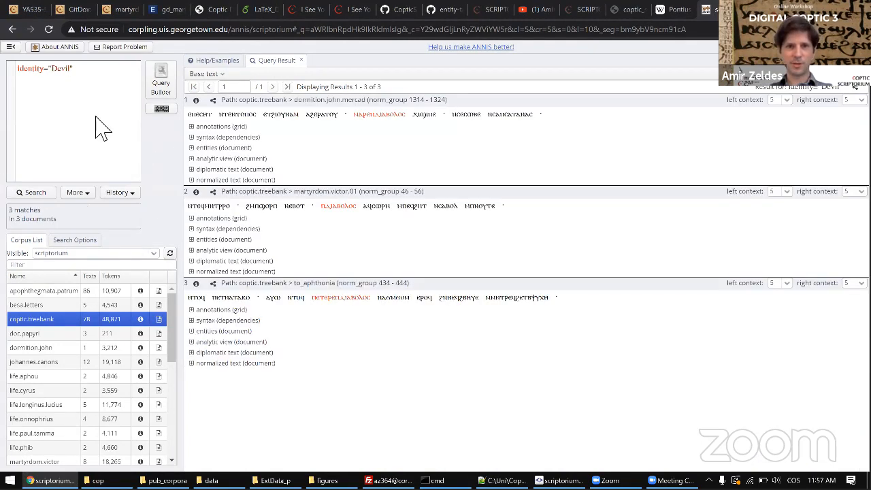
- Query the corpus for the identity "Ruth", and broaden it to the regular expression identity=/Ruth.*/
{"action": "double_click", "coordinate": [61, 69]}
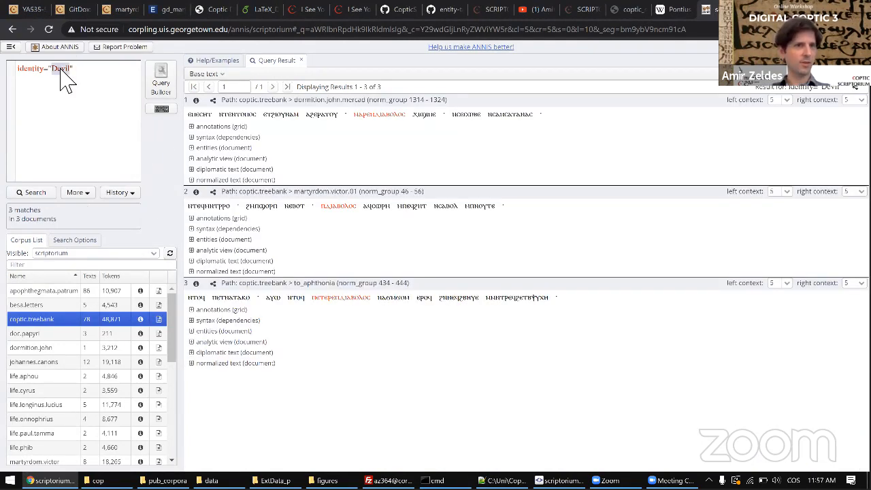
{"action": "type", "text": "Ru"}
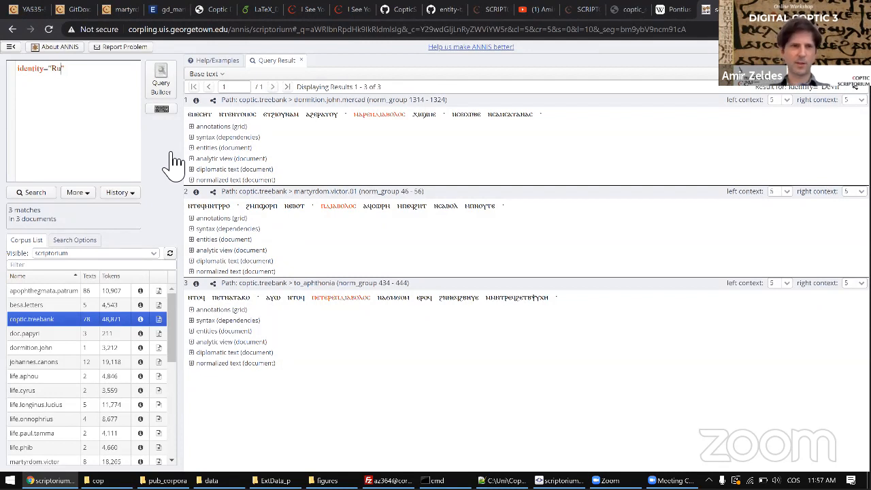
{"action": "type", "text": "th"}
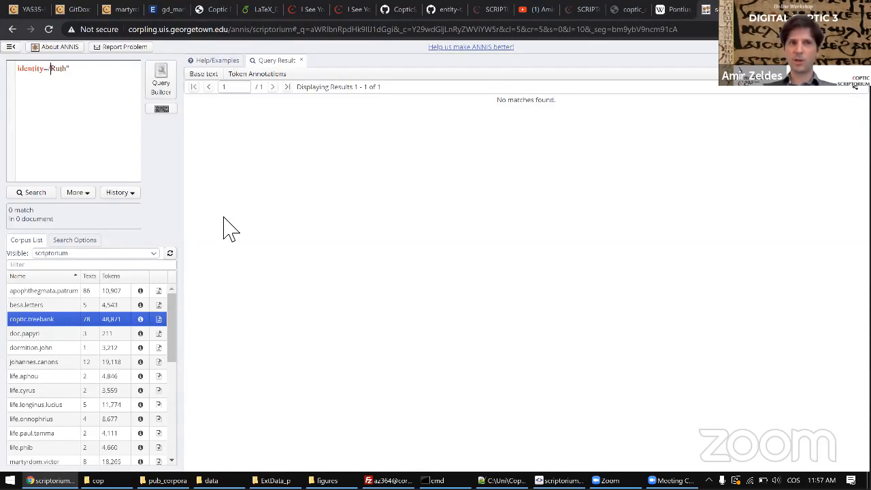
{"action": "key", "text": "BackSpace"}
{"action": "type", "text": "."}
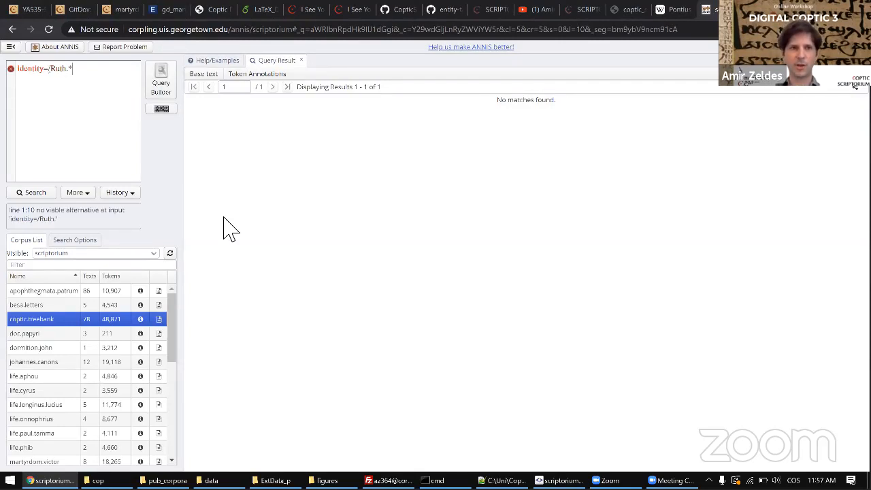
{"action": "type", "text": "*/"}
{"action": "key", "text": "ctrl+Return"}
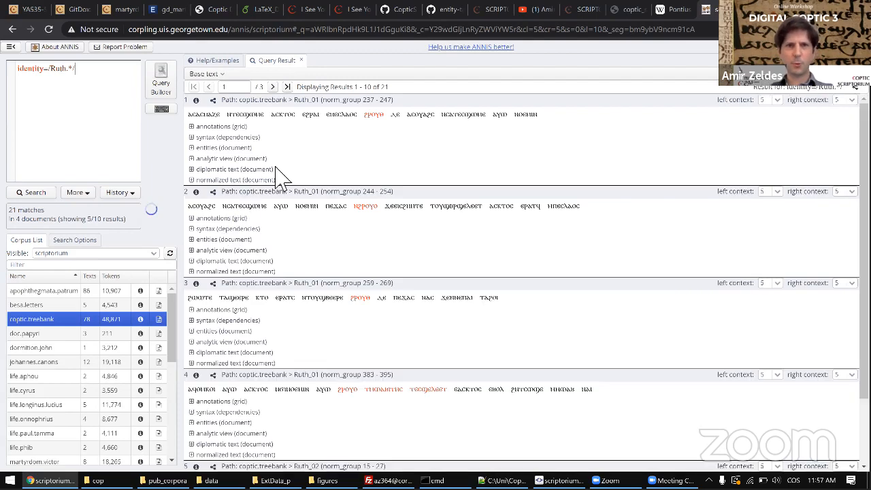
- Expand the first Ruth match's annotation grid, view the Wikipedia article linked in its identity row, and return to the grid
{"action": "left_click", "coordinate": [221, 127]}
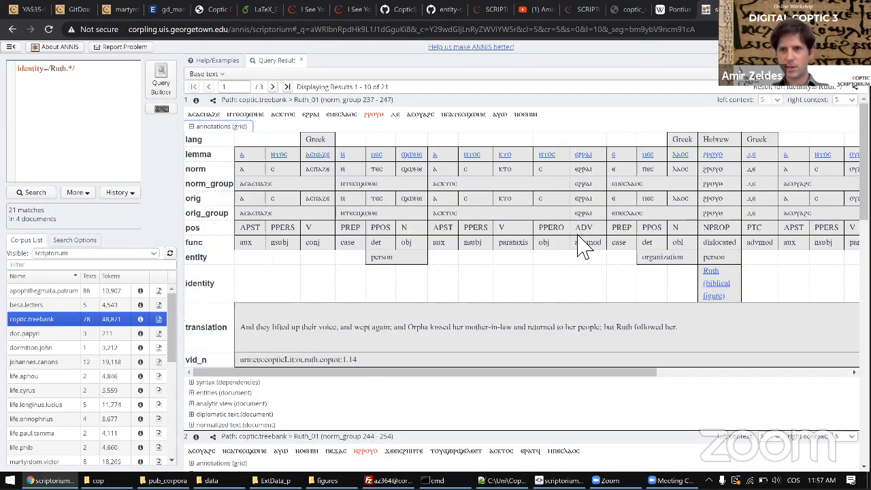
{"action": "scroll", "coordinate": [591, 251], "scroll_direction": "right", "scroll_amount": 2}
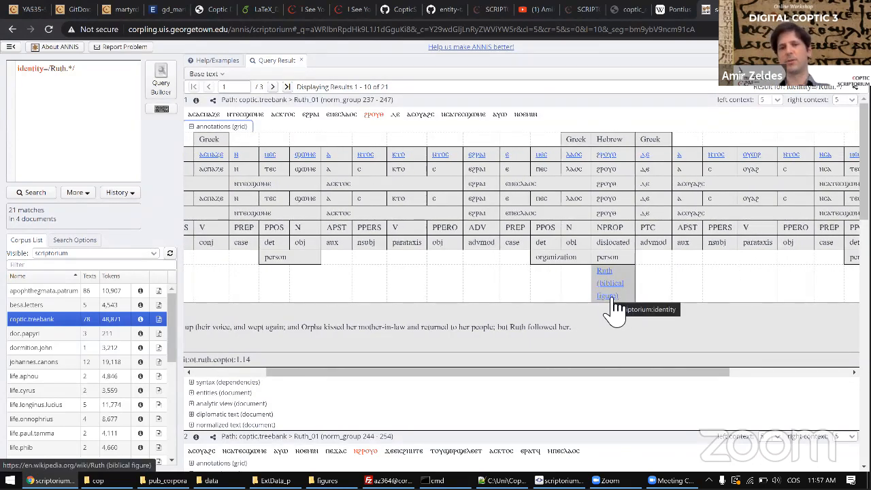
{"action": "left_click", "coordinate": [613, 300]}
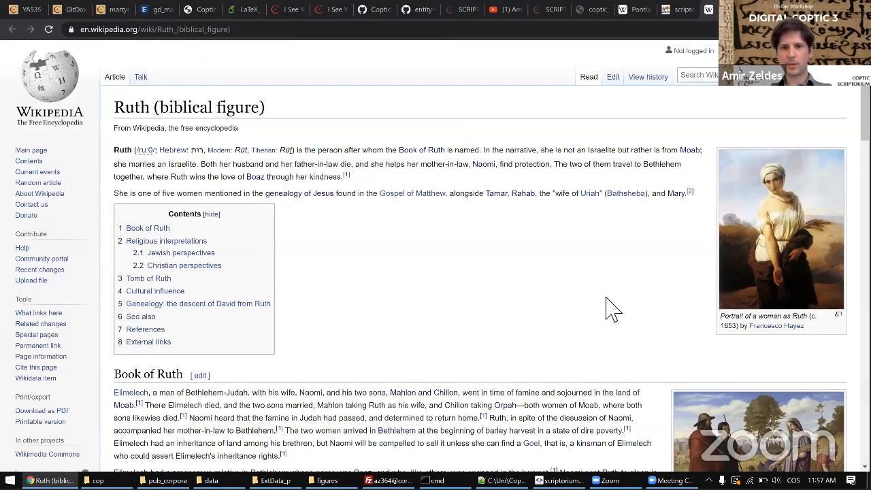
{"action": "key", "text": "ctrl+w"}
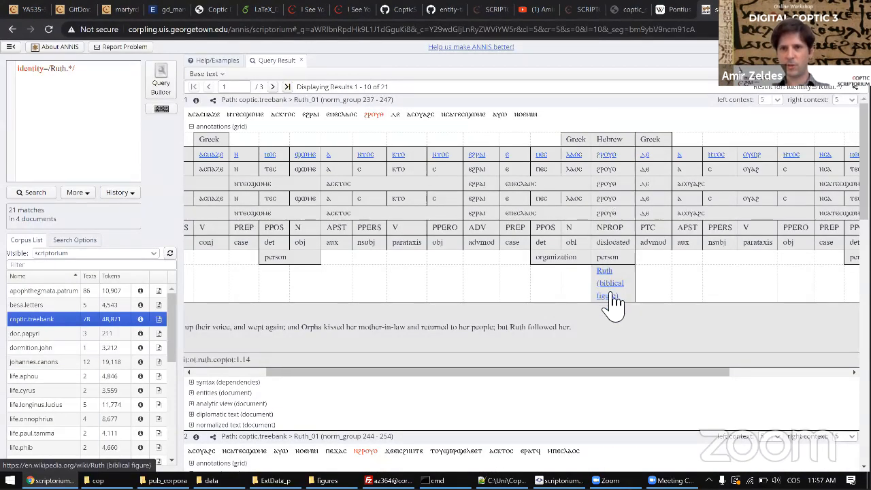
{"action": "right_click", "coordinate": [480, 281]}
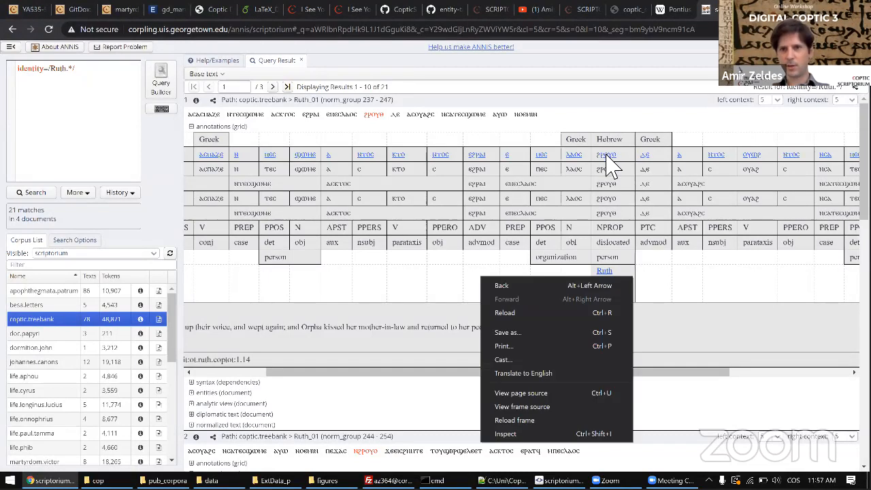
{"action": "left_click", "coordinate": [609, 178]}
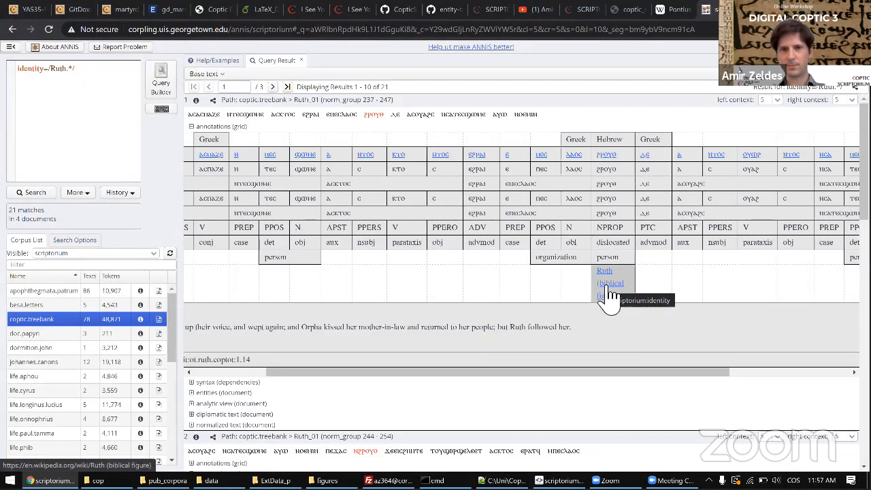
- Expand the entities document view for the first Ruth match and examine the annotated entities in the Ruth_01 text
{"action": "scroll", "coordinate": [611, 294], "scroll_direction": "down", "scroll_amount": 3}
{"action": "scroll", "coordinate": [608, 296], "scroll_direction": "up", "scroll_amount": 1}
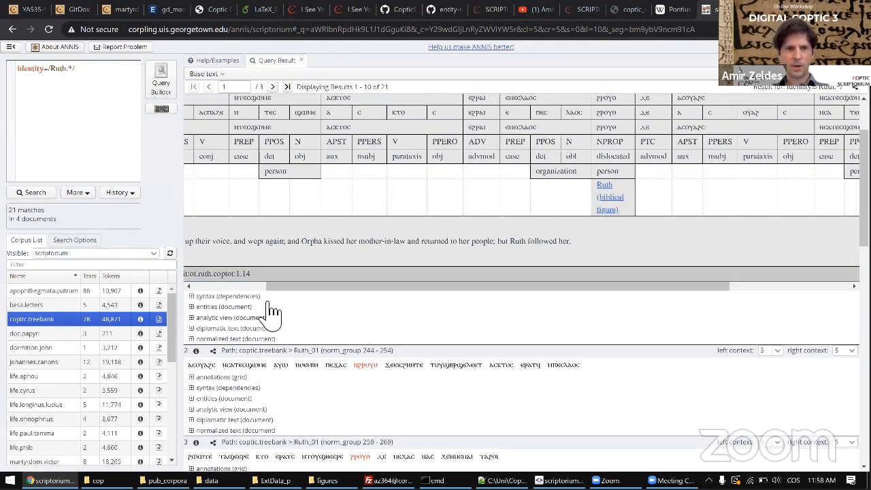
{"action": "left_click", "coordinate": [240, 308]}
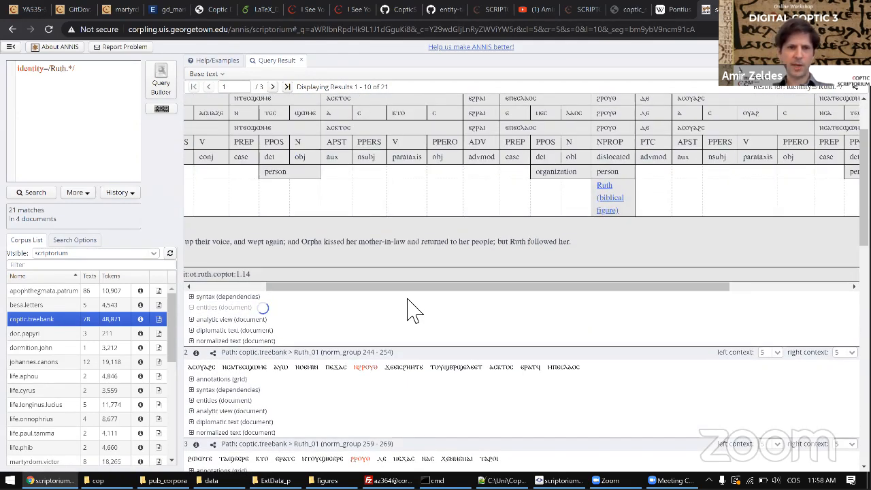
{"action": "scroll", "coordinate": [415, 311], "scroll_direction": "down", "scroll_amount": 3}
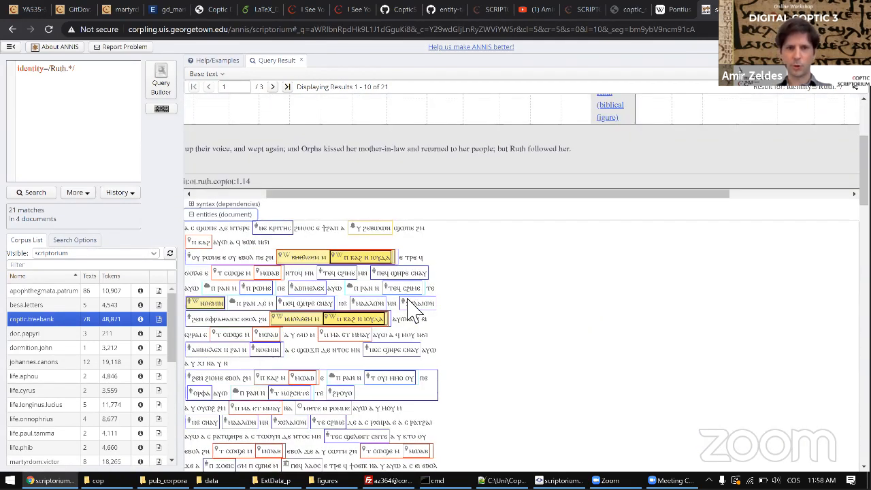
{"action": "scroll", "coordinate": [418, 331], "scroll_direction": "down", "scroll_amount": 1}
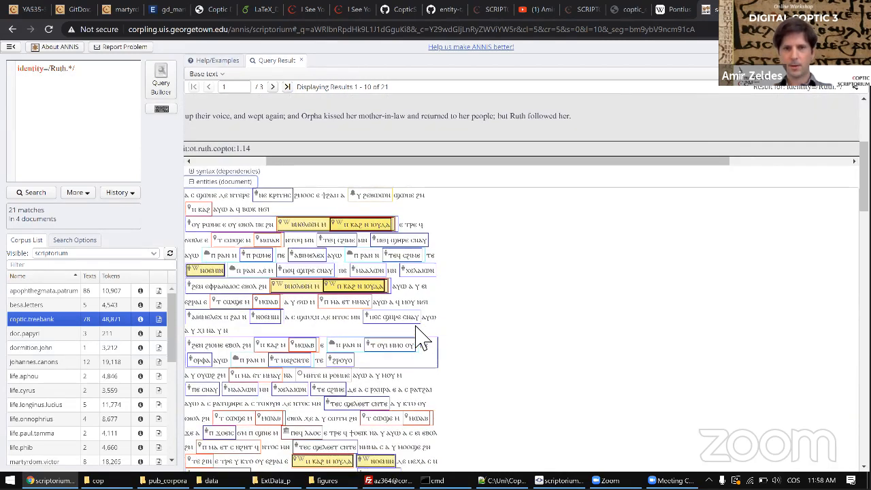
{"action": "scroll", "coordinate": [421, 338], "scroll_direction": "down", "scroll_amount": 1}
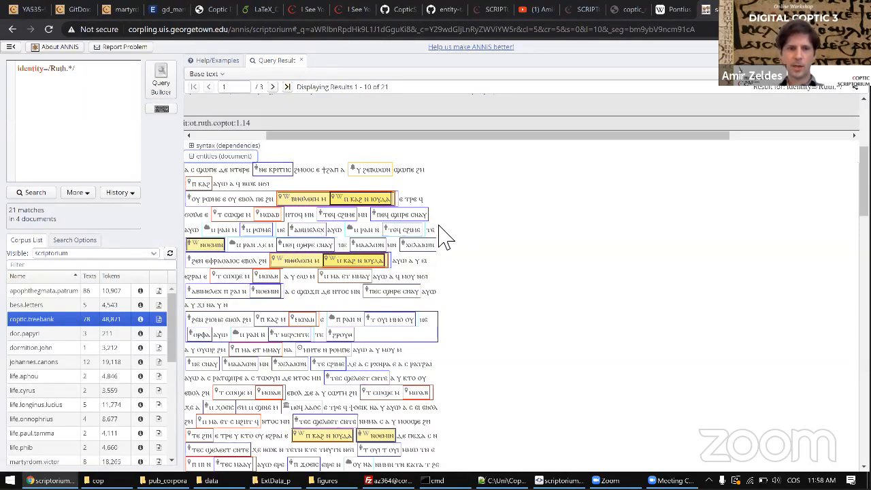
- Open the Coptic NLP Service page in a new browser tab
{"action": "key", "text": "ctrl+t"}
{"action": "type", "text": "coptic-"}
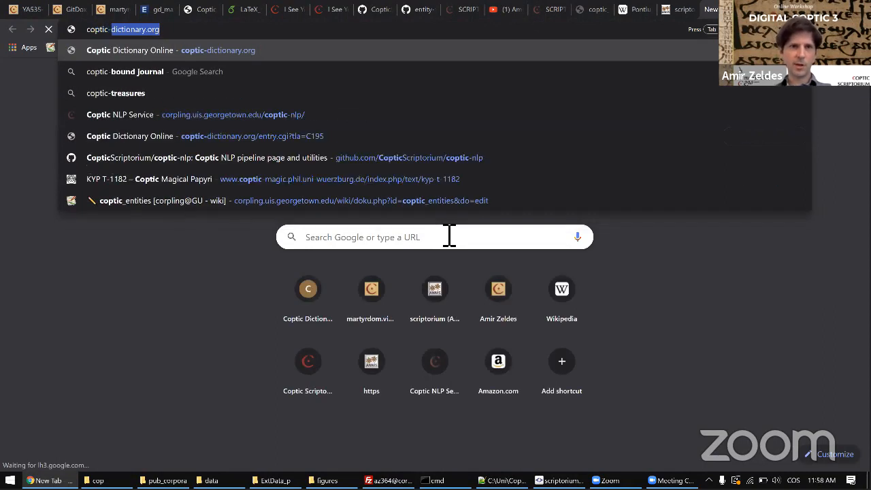
{"action": "key", "text": "Down"}
{"action": "key", "text": "Down"}
{"action": "key", "text": "Down"}
{"action": "key", "text": "Return"}
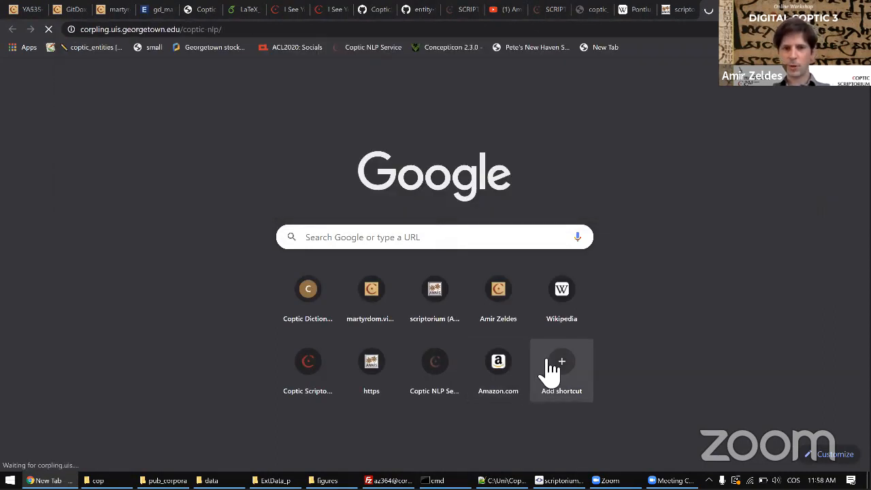
- Process the sample Coptic text through the SGML pipeline with entity recognition enabled
{"action": "scroll", "coordinate": [463, 225], "scroll_direction": "down", "scroll_amount": 6}
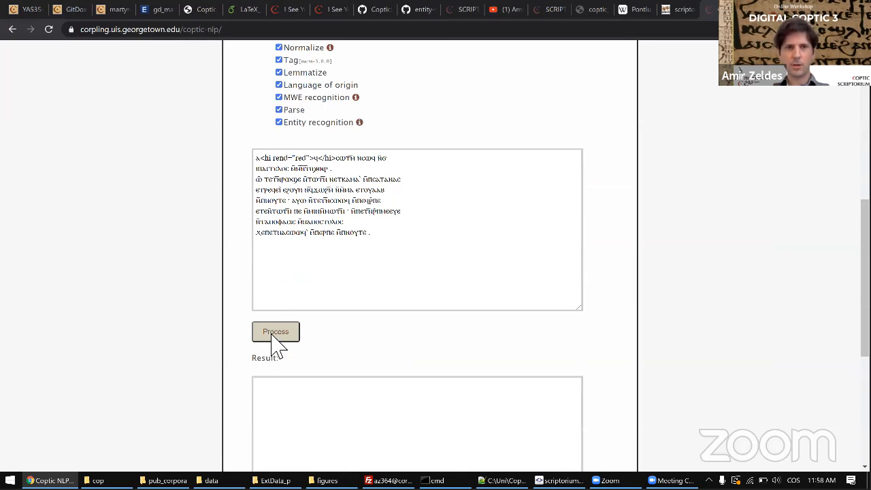
{"action": "left_click", "coordinate": [270, 333]}
{"action": "scroll", "coordinate": [187, 324], "scroll_direction": "down", "scroll_amount": 3}
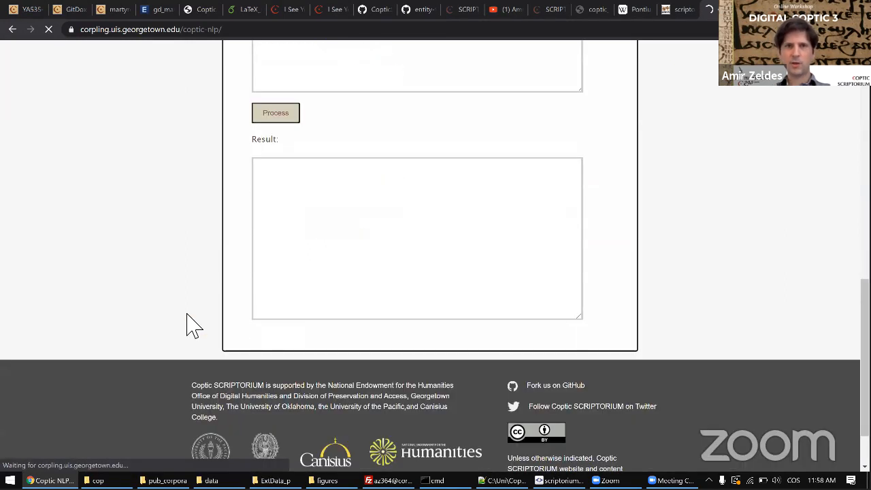
{"action": "scroll", "coordinate": [187, 320], "scroll_direction": "up", "scroll_amount": 2}
{"action": "scroll", "coordinate": [194, 325], "scroll_direction": "up", "scroll_amount": 1}
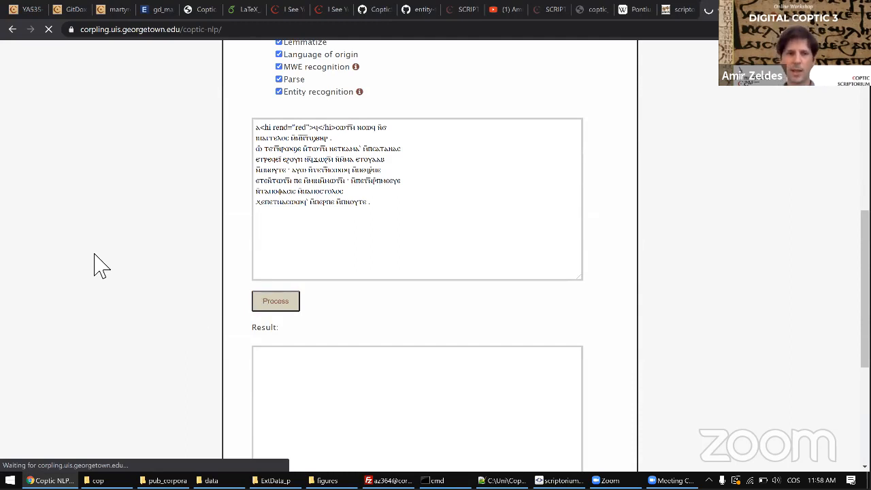
{"action": "scroll", "coordinate": [95, 265], "scroll_direction": "down", "scroll_amount": 2}
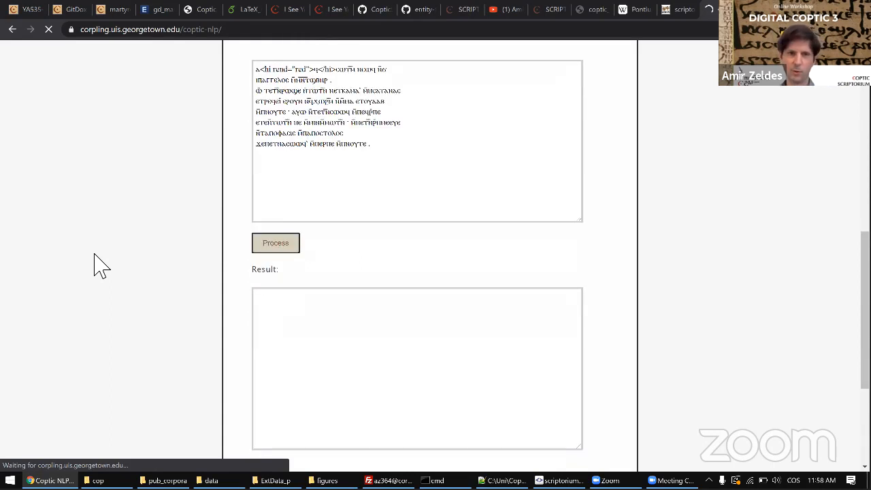
{"action": "scroll", "coordinate": [96, 266], "scroll_direction": "up", "scroll_amount": 3}
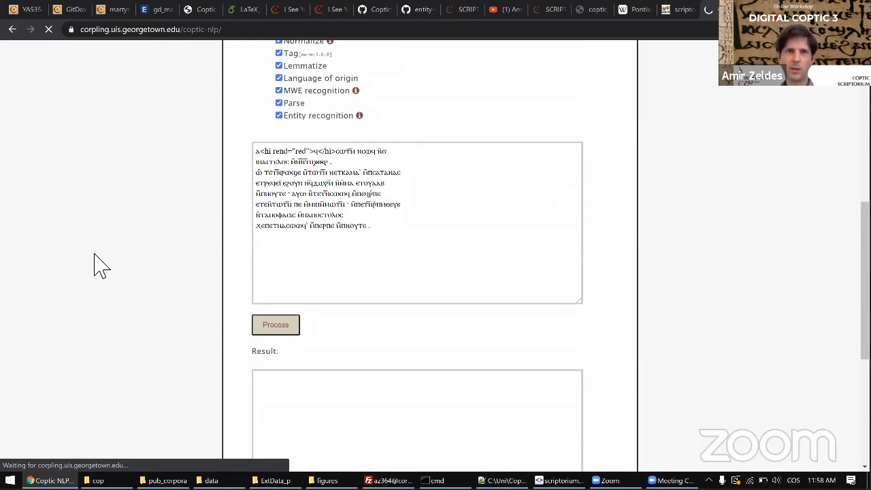
- Review the SGML result and the boxed, nested entities recognized in the processed text
{"action": "scroll", "coordinate": [95, 265], "scroll_direction": "down", "scroll_amount": 7}
{"action": "scroll", "coordinate": [95, 266], "scroll_direction": "down", "scroll_amount": 7}
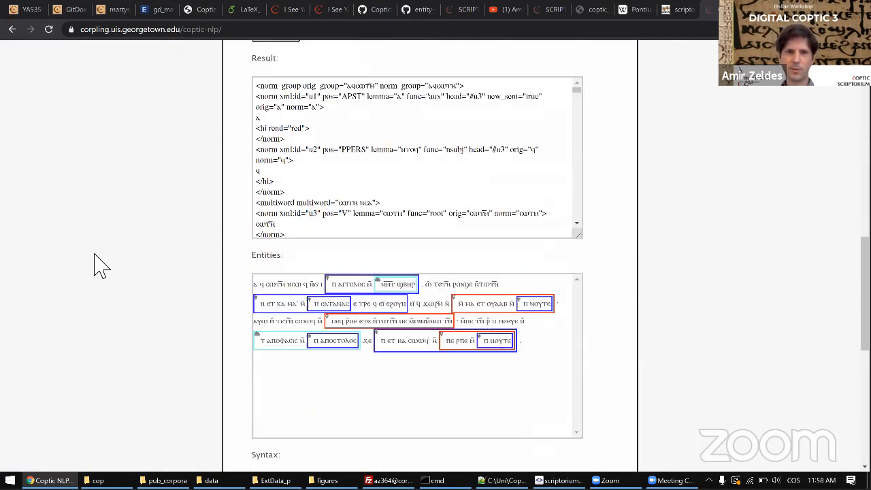
{"action": "scroll", "coordinate": [98, 262], "scroll_direction": "down", "scroll_amount": 1}
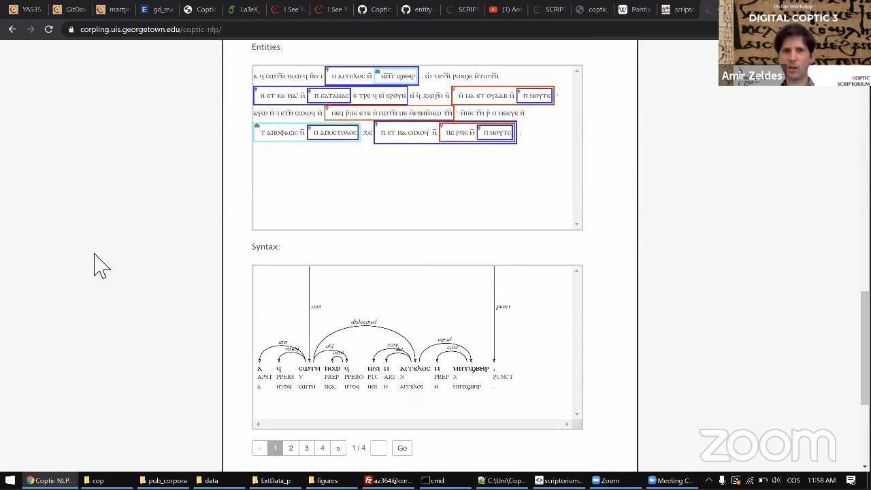
{"action": "scroll", "coordinate": [286, 130], "scroll_direction": "up", "scroll_amount": 3}
{"action": "left_click_drag", "start_coordinate": [286, 129], "coordinate": [323, 245]}
{"action": "left_click", "coordinate": [319, 289]}
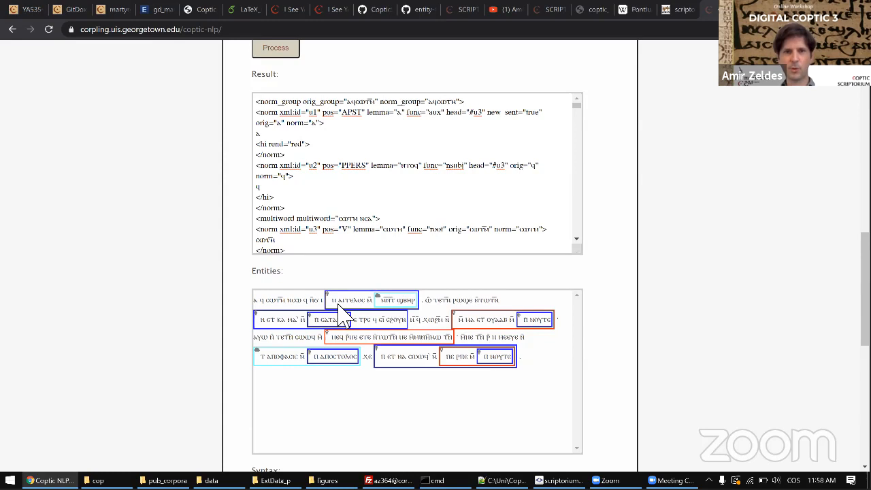
{"action": "scroll", "coordinate": [387, 329], "scroll_direction": "down", "scroll_amount": 4}
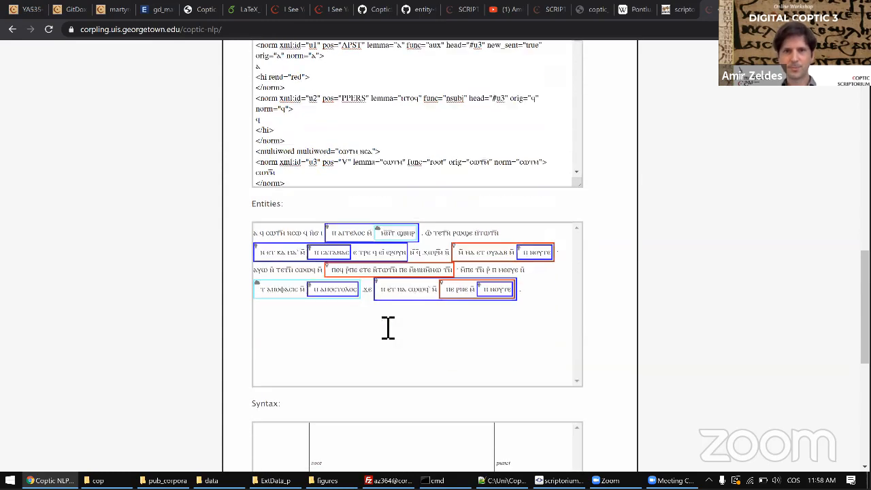
- Page through the syntax dependency trees for sentences 2, 3 and 4, and return to the service's options
{"action": "scroll", "coordinate": [383, 323], "scroll_direction": "down", "scroll_amount": 1}
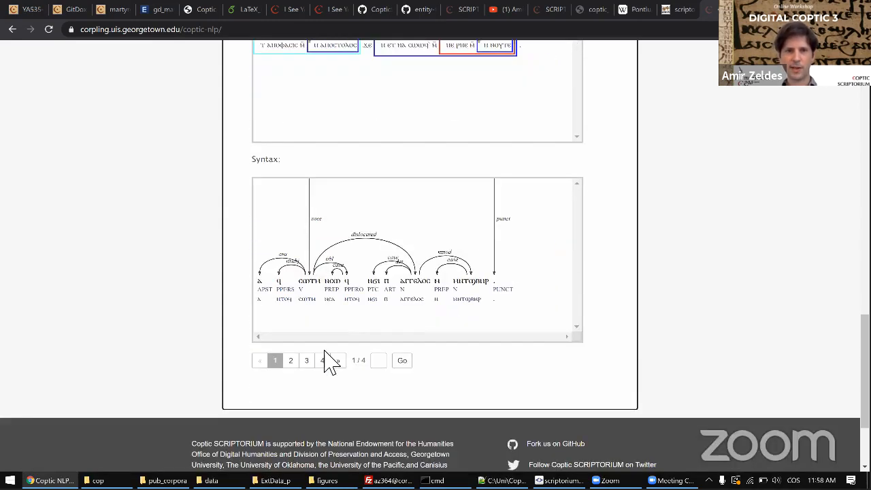
{"action": "left_click", "coordinate": [291, 360]}
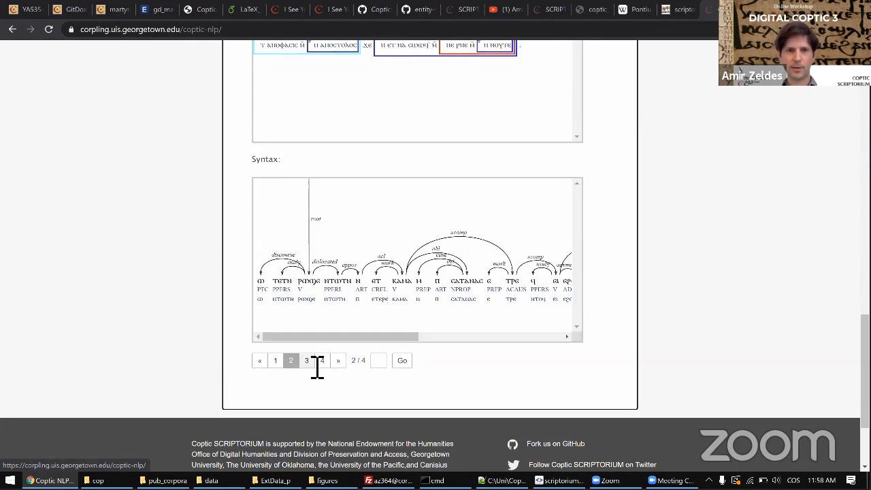
{"action": "left_click", "coordinate": [307, 361]}
{"action": "left_click", "coordinate": [322, 360]}
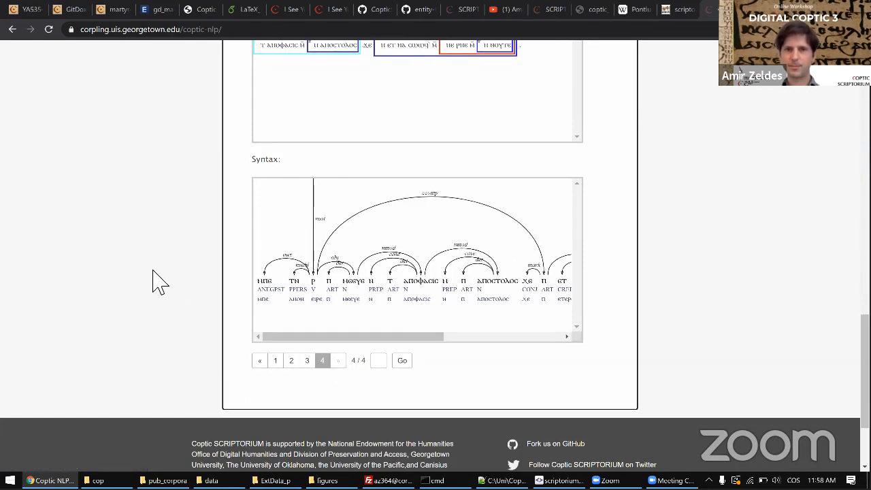
{"action": "scroll", "coordinate": [158, 281], "scroll_direction": "up", "scroll_amount": 2}
{"action": "scroll", "coordinate": [157, 281], "scroll_direction": "up", "scroll_amount": 15}
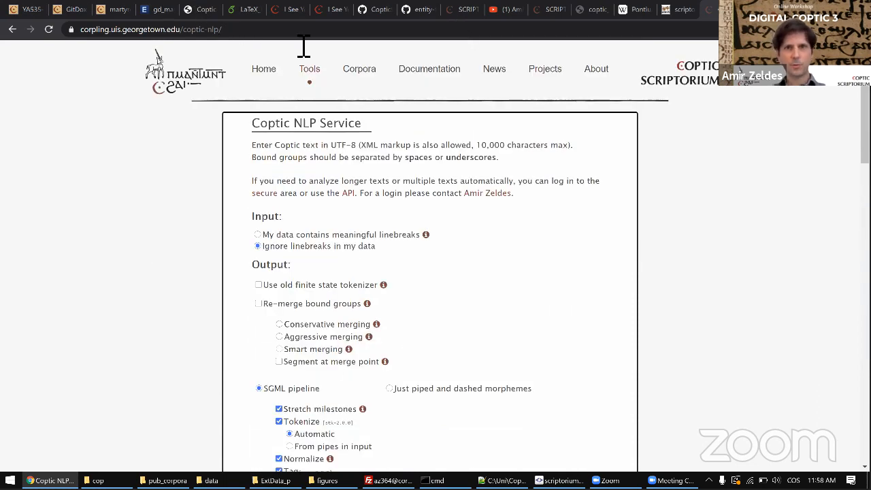
- Load the development Coptic Dictionary Online entry for TLA lemma C616 in the tab holding the Pontius Pilate Wikipedia article
{"action": "left_click", "coordinate": [408, 11]}
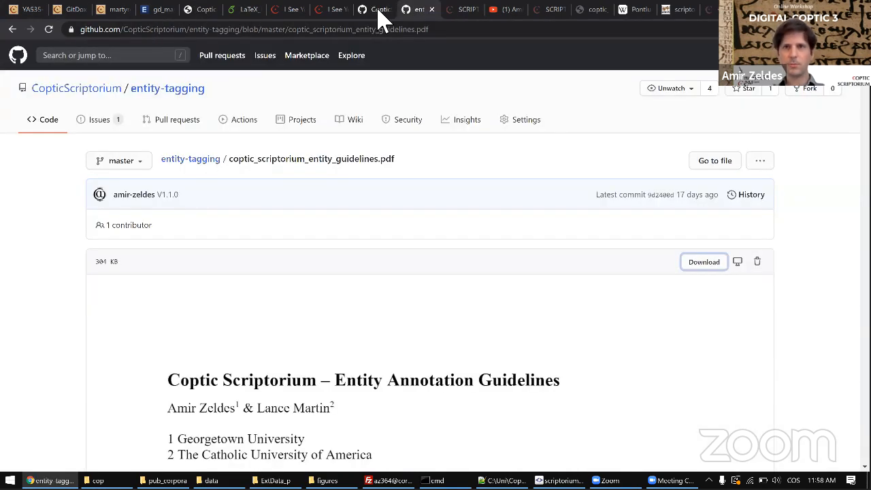
{"action": "left_click", "coordinate": [580, 12]}
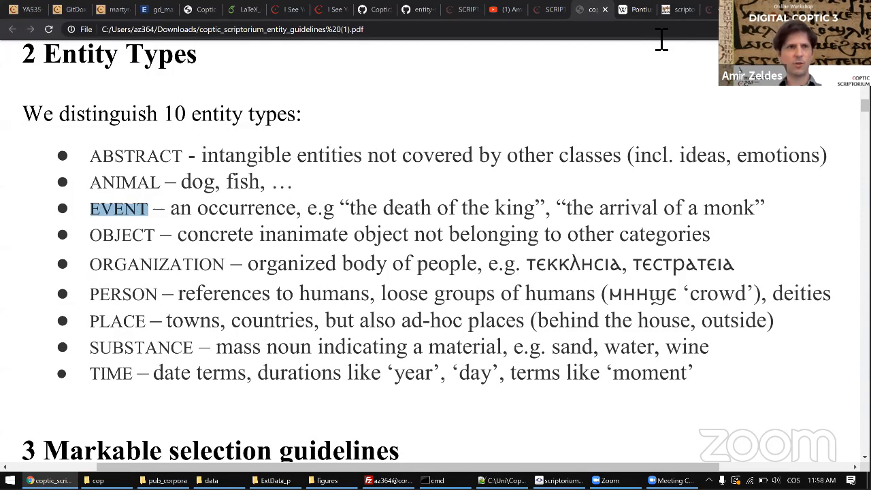
{"action": "key", "text": "ctrl+Tab"}
{"action": "key", "text": "ctrl+l"}
{"action": "type", "text": "c"}
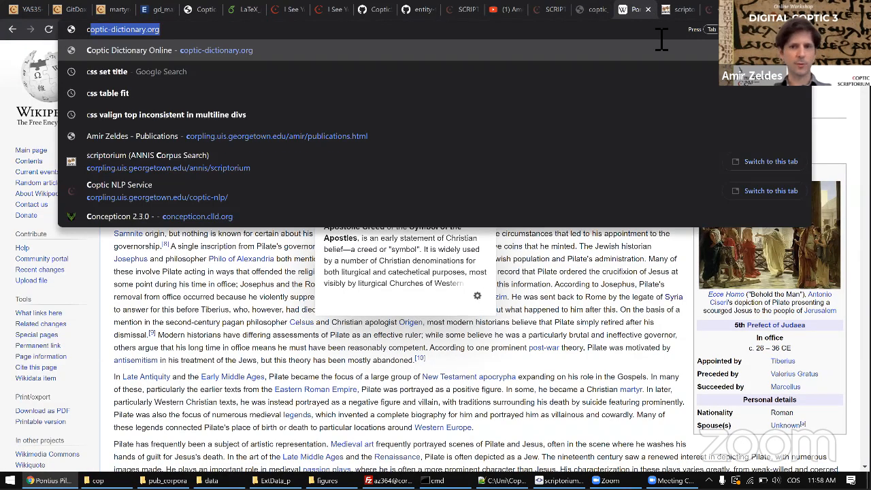
{"action": "type", "text": "optic"}
{"action": "key", "text": "Down"}
{"action": "key", "text": "Down"}
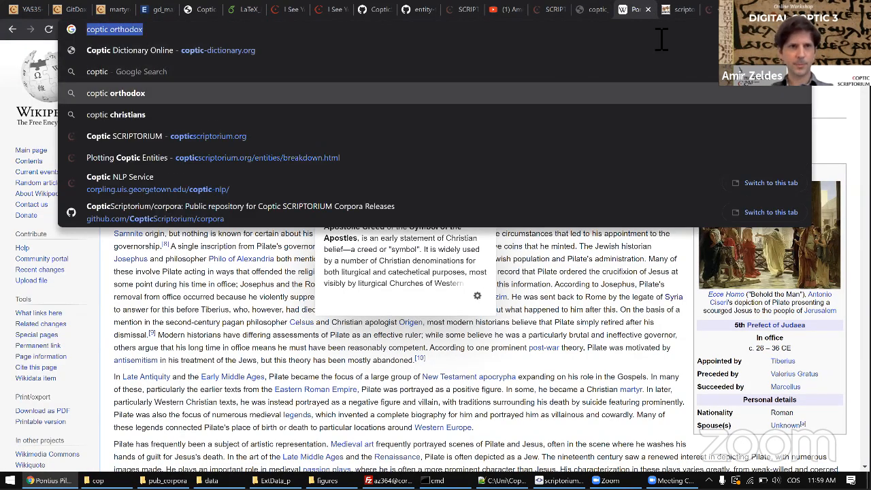
{"action": "key", "text": "Up"}
{"action": "key", "text": "Up"}
{"action": "type", "text": "-d"}
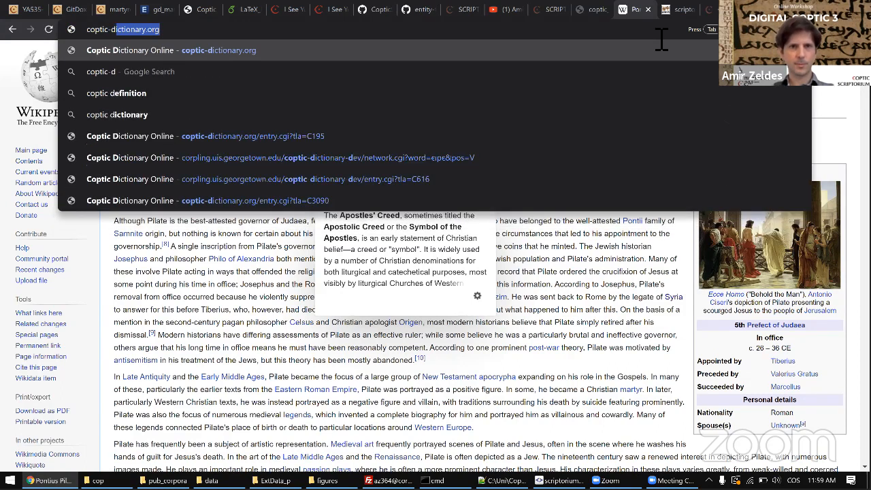
{"action": "key", "text": "Down"}
{"action": "key", "text": "Down"}
{"action": "key", "text": "Down"}
{"action": "key", "text": "Down"}
{"action": "key", "text": "Down"}
{"action": "key", "text": "Down"}
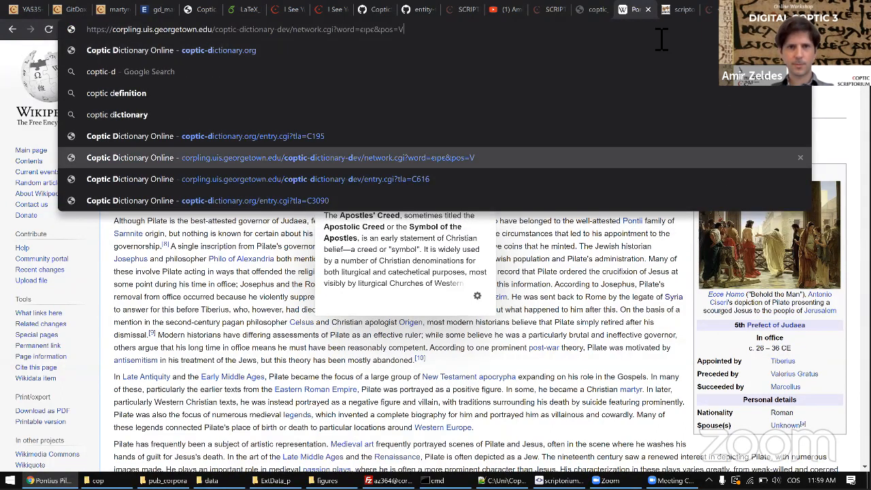
{"action": "key", "text": "Return"}
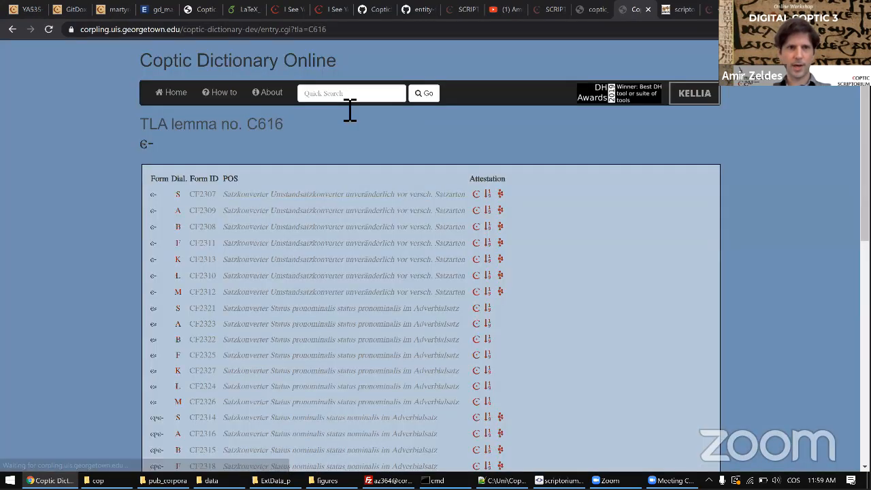
- Run a quick search of the dictionary for ⲣⲱⲙⲉ
{"action": "left_click", "coordinate": [391, 95]}
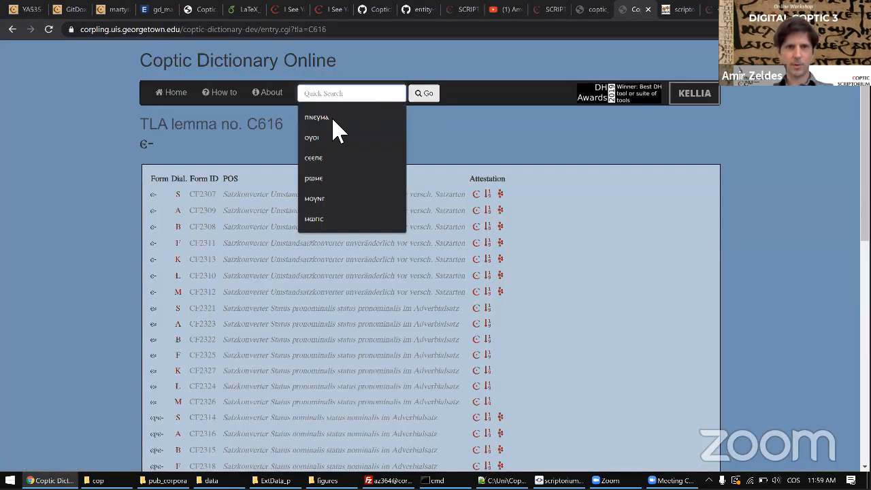
{"action": "left_click", "coordinate": [371, 185]}
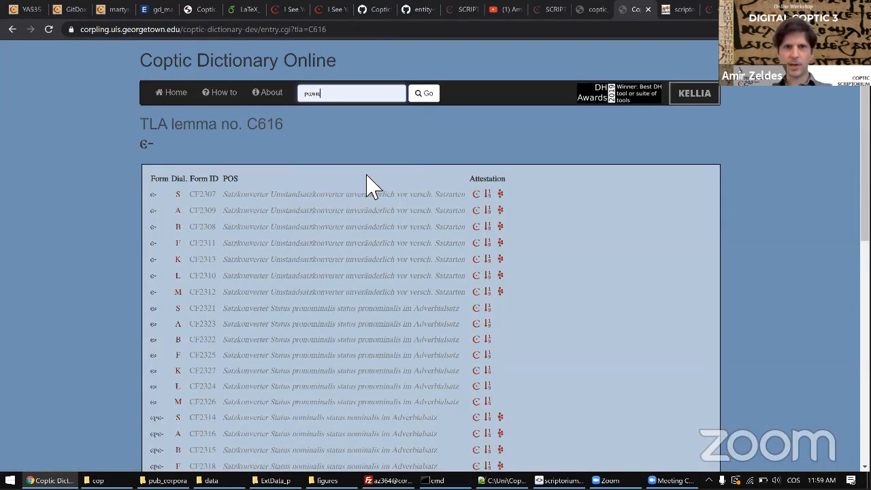
{"action": "left_click", "coordinate": [430, 97]}
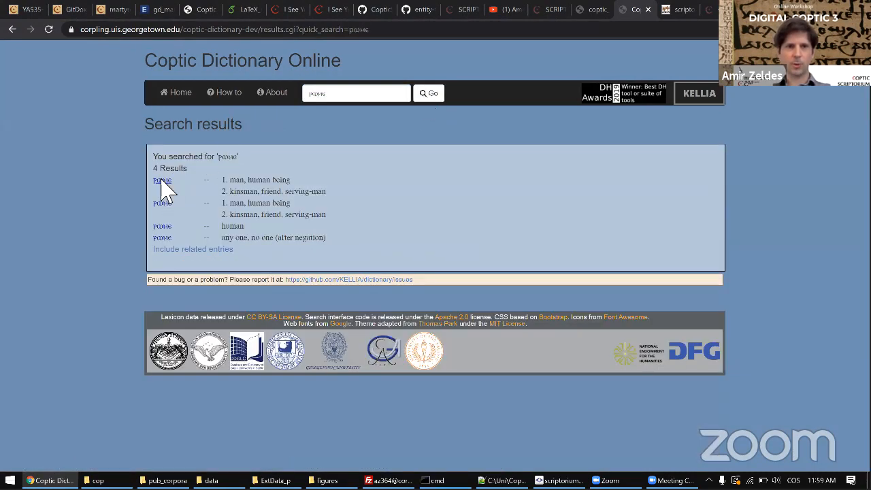
- Open the first ⲣⲱⲙⲉ result, display its phrase network graph, and examine the common phrases branching from the word
{"action": "left_click", "coordinate": [162, 182]}
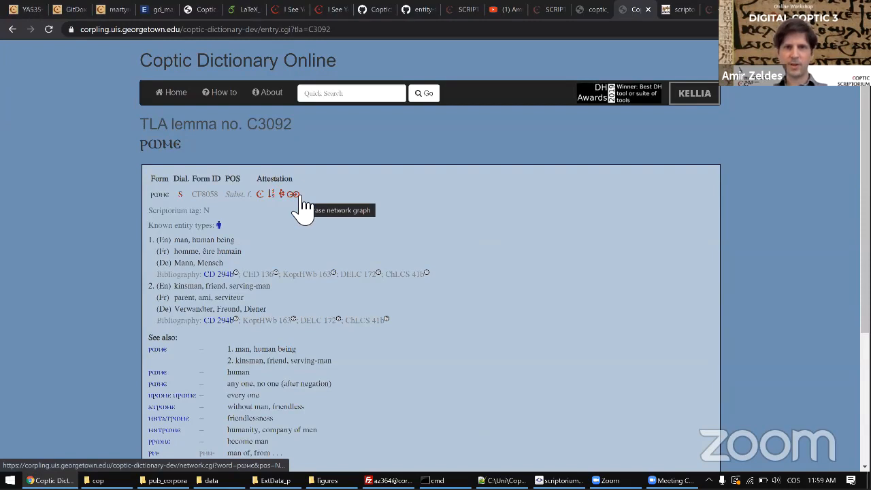
{"action": "left_click", "coordinate": [299, 197]}
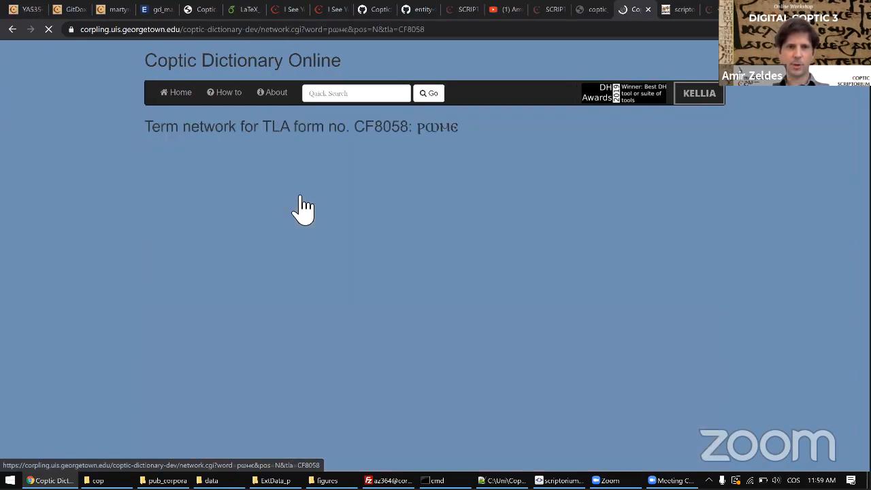
{"action": "scroll", "coordinate": [408, 250], "scroll_direction": "up", "scroll_amount": 5}
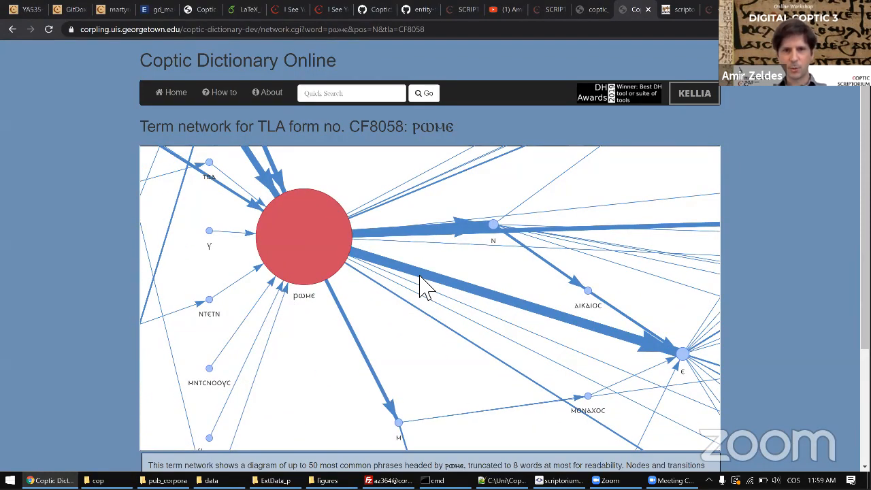
{"action": "scroll", "coordinate": [419, 286], "scroll_direction": "down", "scroll_amount": 3}
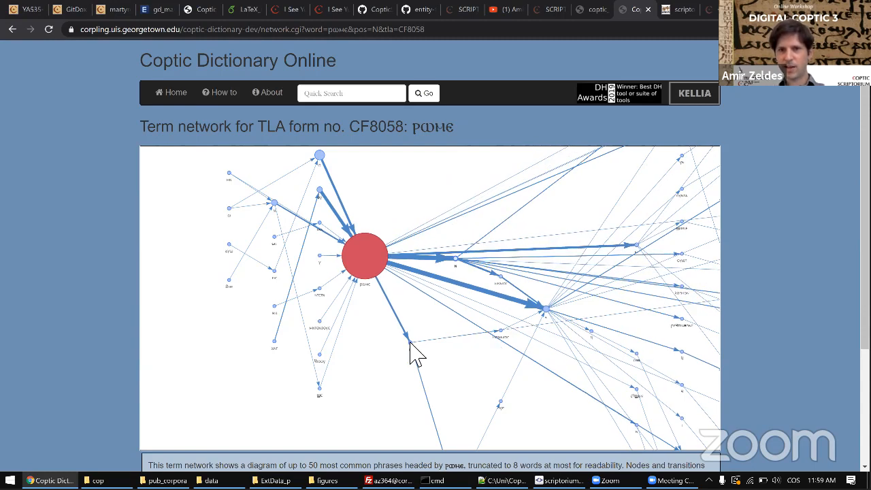
{"action": "scroll", "coordinate": [482, 290], "scroll_direction": "up", "scroll_amount": 3}
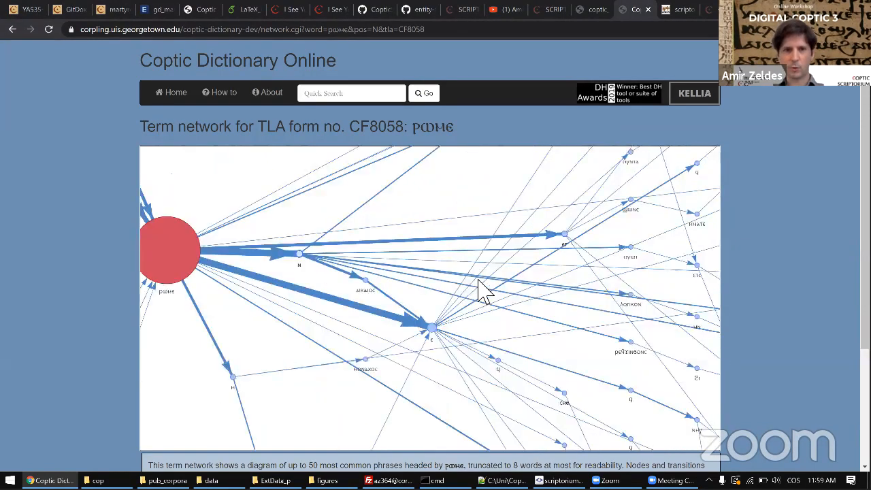
- Run a quick search of the dictionary for ⲛⲁⲩ
{"action": "scroll", "coordinate": [478, 280], "scroll_direction": "up", "scroll_amount": 12}
{"action": "scroll", "coordinate": [478, 281], "scroll_direction": "down", "scroll_amount": 9}
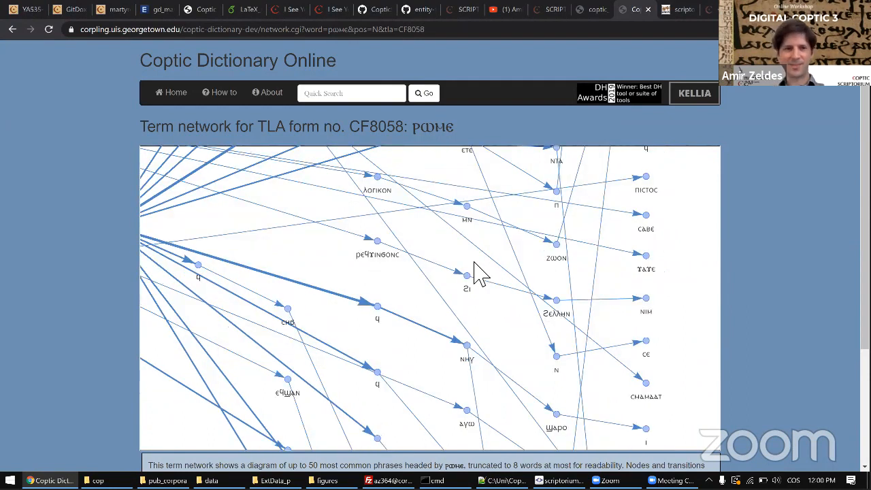
{"action": "left_click", "coordinate": [358, 95]}
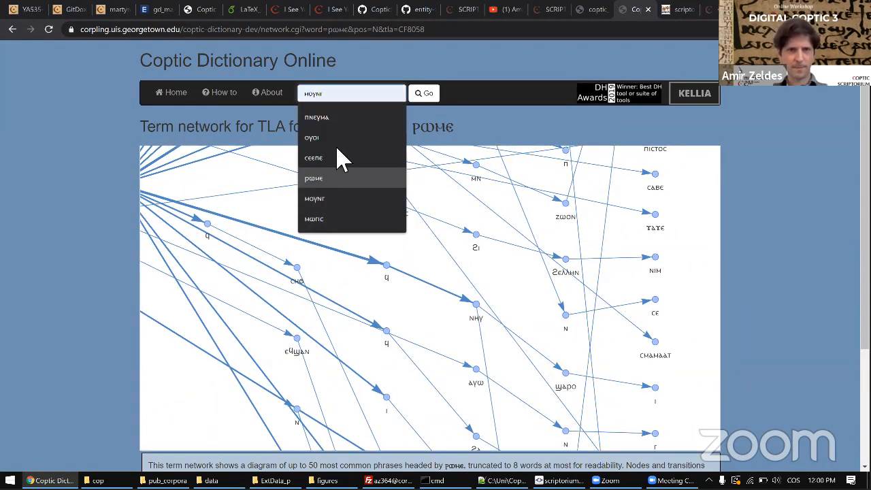
{"action": "type", "text": "ϣ"}
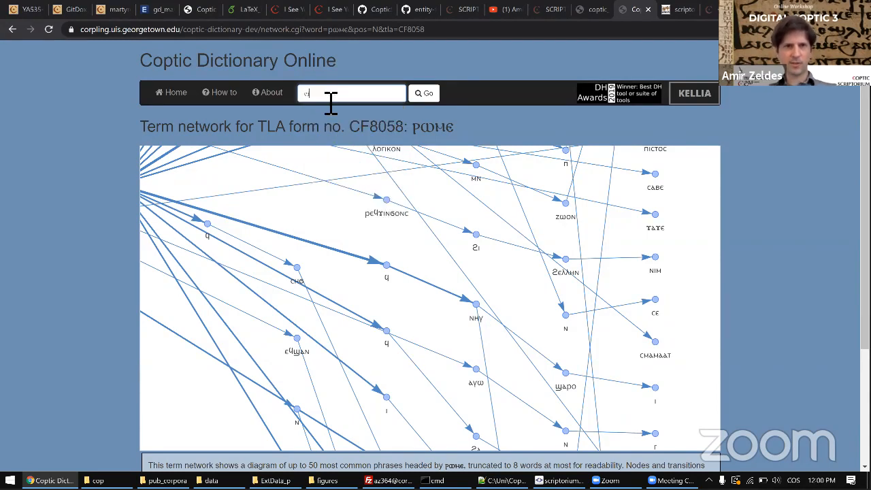
{"action": "key", "text": "super+space"}
{"action": "type", "text": "ⲛⲁⲩ"}
{"action": "key", "text": "Return"}
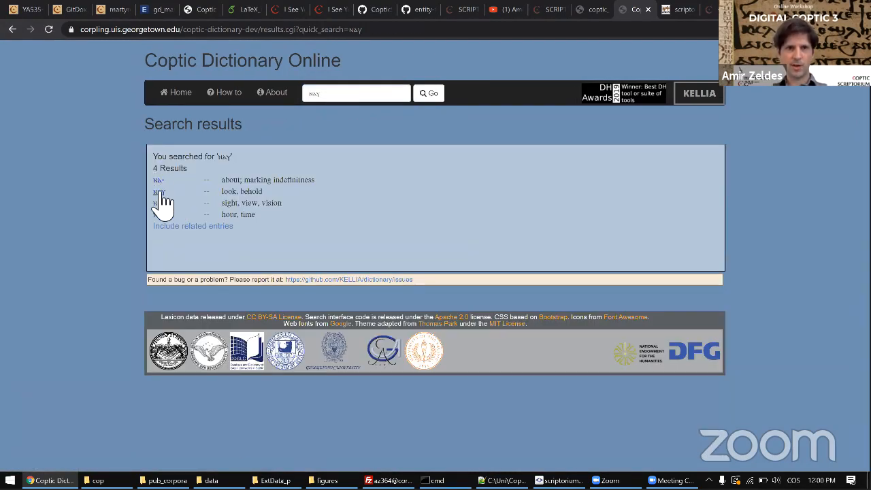
- Open the ⲛⲁⲩ result meaning "look, behold" and display its phrase network graph
{"action": "left_click", "coordinate": [161, 192]}
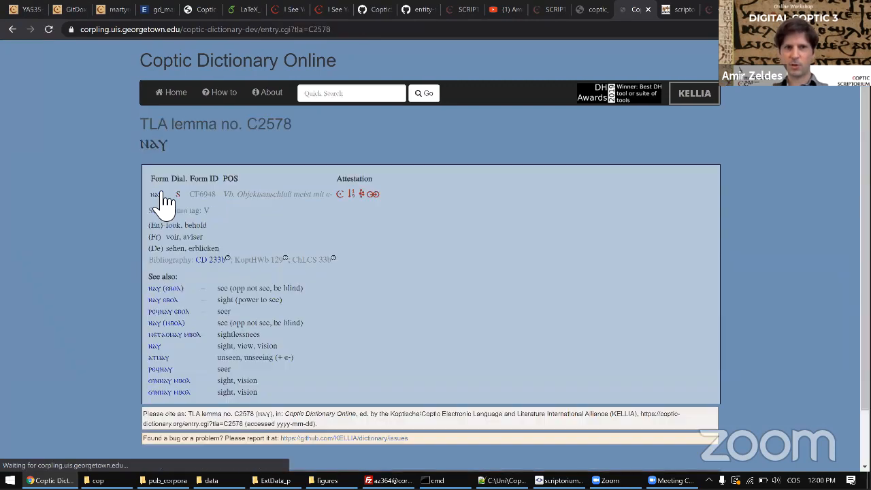
{"action": "left_click", "coordinate": [372, 195]}
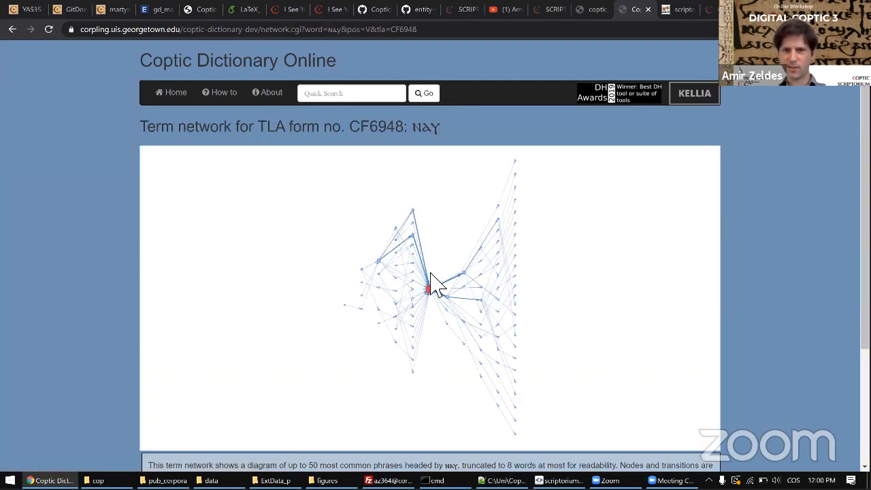
{"action": "scroll", "coordinate": [435, 282], "scroll_direction": "up", "scroll_amount": 5}
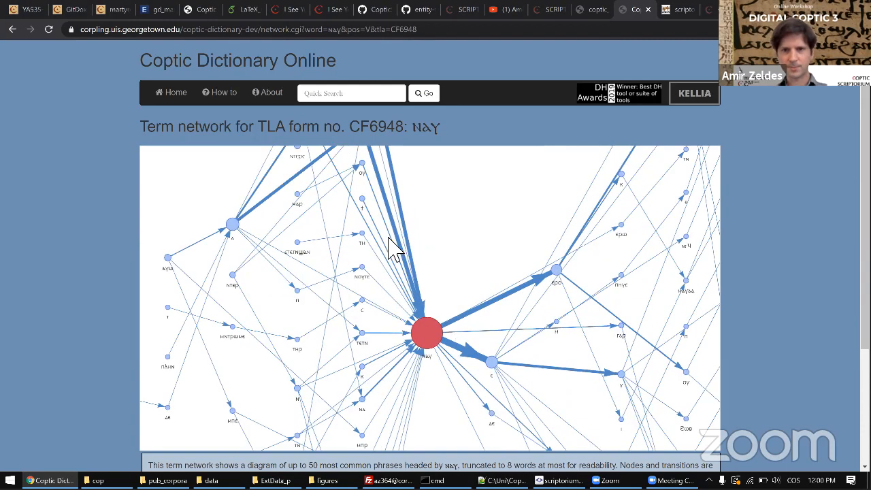
- Shift nodes in the ⲛⲁⲩ network, such as ⲉ and ϫⲉ, to examine the phrases that follow the verb
{"action": "left_click_drag", "start_coordinate": [398, 257], "coordinate": [373, 297]}
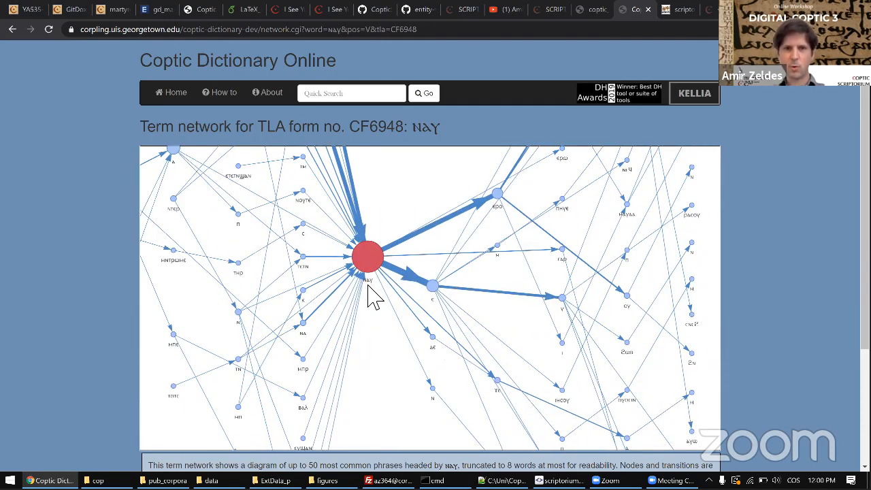
{"action": "left_click", "coordinate": [433, 286]}
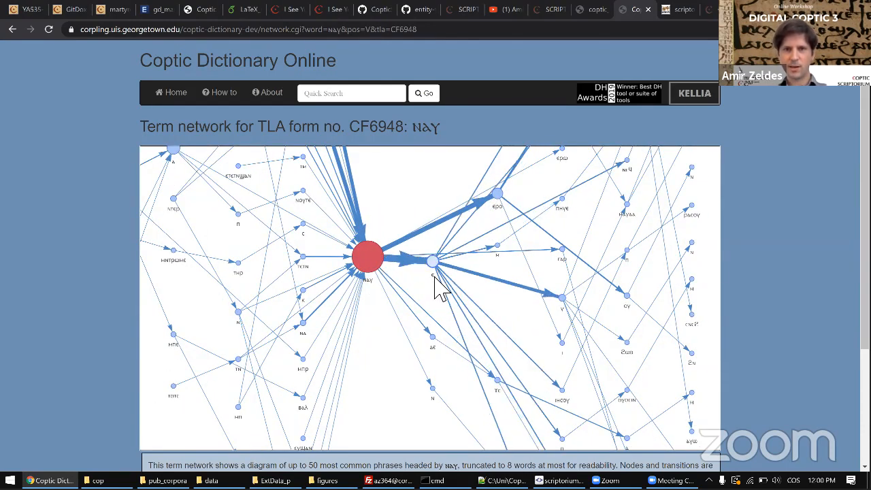
{"action": "left_click_drag", "start_coordinate": [498, 199], "coordinate": [492, 188]}
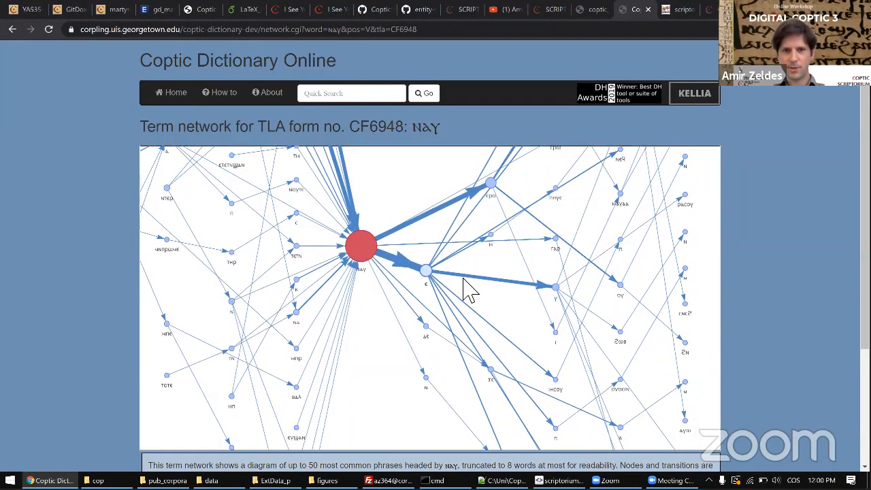
{"action": "scroll", "coordinate": [436, 231], "scroll_direction": "down", "scroll_amount": 3}
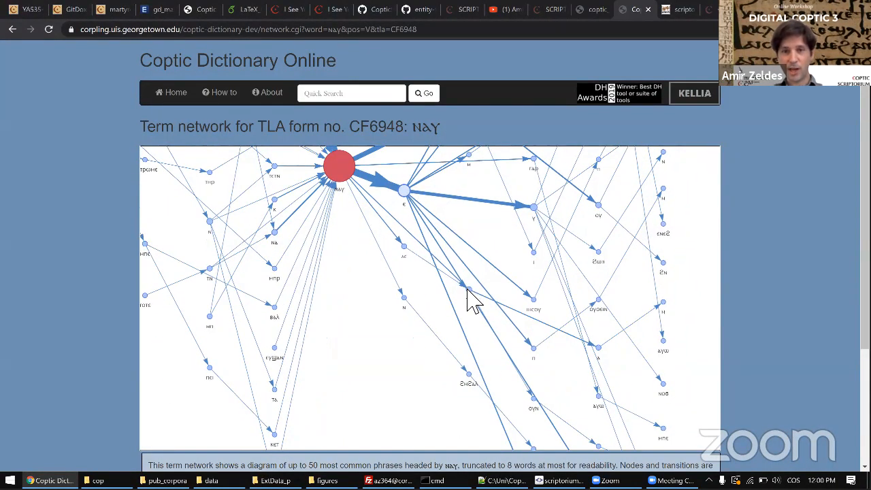
{"action": "left_click_drag", "start_coordinate": [468, 291], "coordinate": [473, 251]}
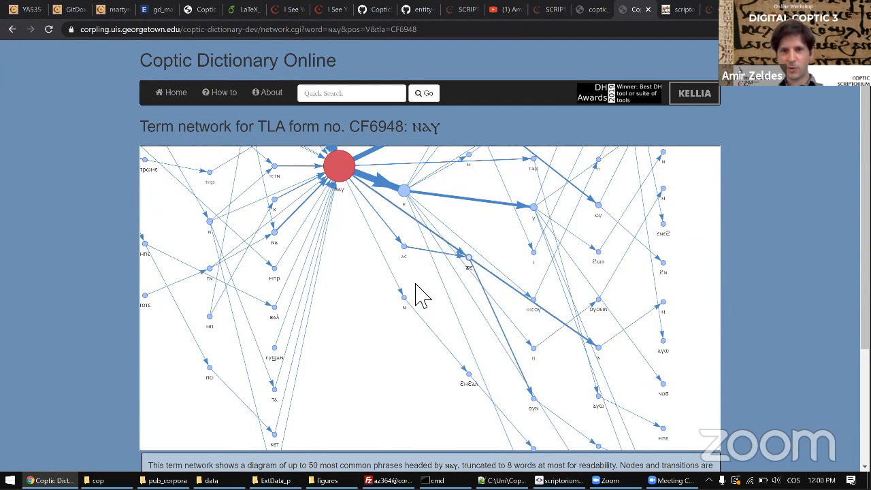
{"action": "mouse_move", "coordinate": [400, 322]}
{"action": "left_mouse_down"}
{"action": "mouse_move", "coordinate": [328, 237]}
{"action": "mouse_move", "coordinate": [388, 338]}
{"action": "mouse_move", "coordinate": [386, 306]}
{"action": "mouse_move", "coordinate": [432, 261]}
{"action": "mouse_move", "coordinate": [368, 356]}
{"action": "mouse_move", "coordinate": [385, 294]}
{"action": "mouse_move", "coordinate": [377, 303]}
{"action": "mouse_move", "coordinate": [383, 338]}
{"action": "mouse_move", "coordinate": [390, 321]}
{"action": "left_mouse_up"}
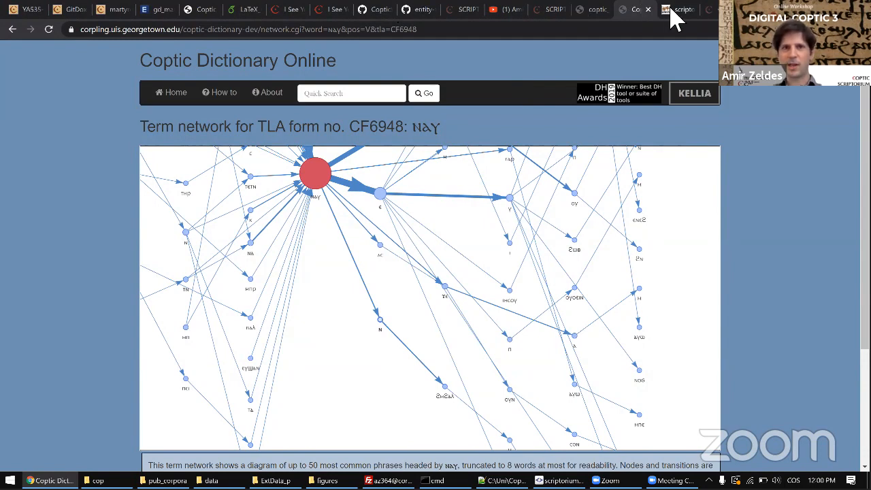
- Switch to the ANNIS tab and run the query norm="ⲛⲁⲩ" . norm="ⲛ" in the coptic.treebank corpus
{"action": "key", "text": "ctrl+Tab"}
{"action": "key", "text": "ctrl+a"}
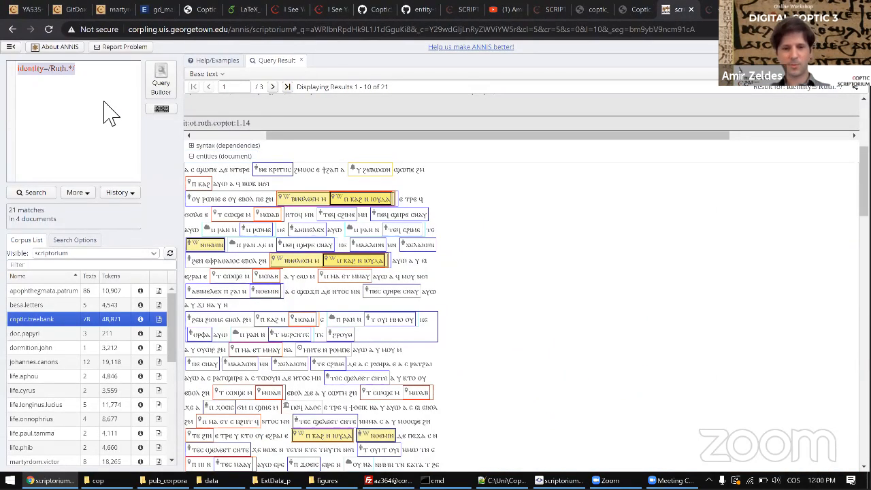
{"action": "type", "text": "norm=\"\" . norm="}
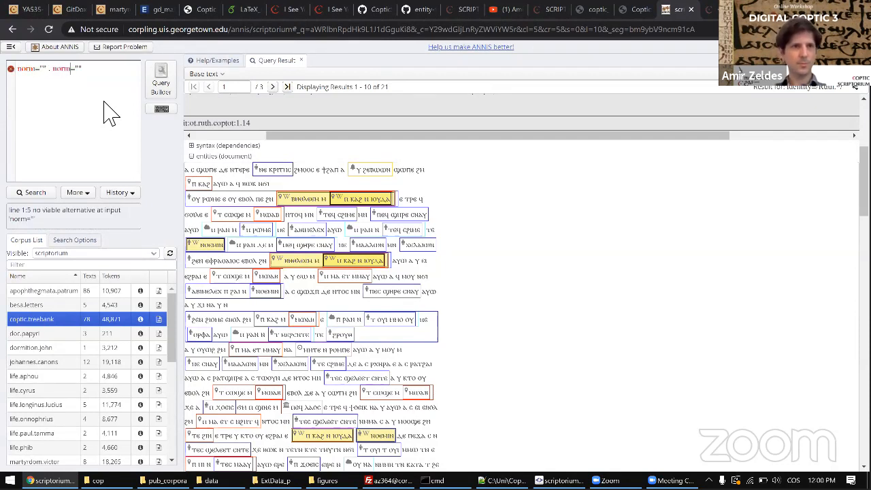
{"action": "type", "text": "ⲛⲁⲩ"}
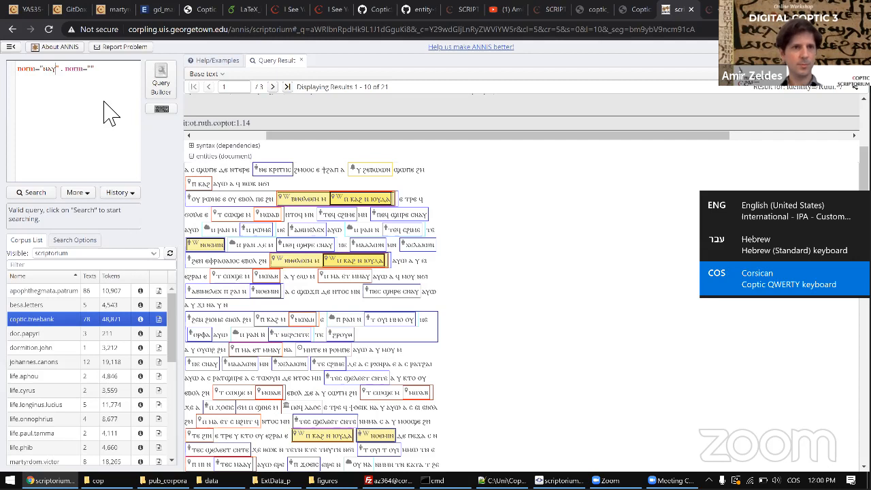
{"action": "key", "text": "ctrl+Return"}
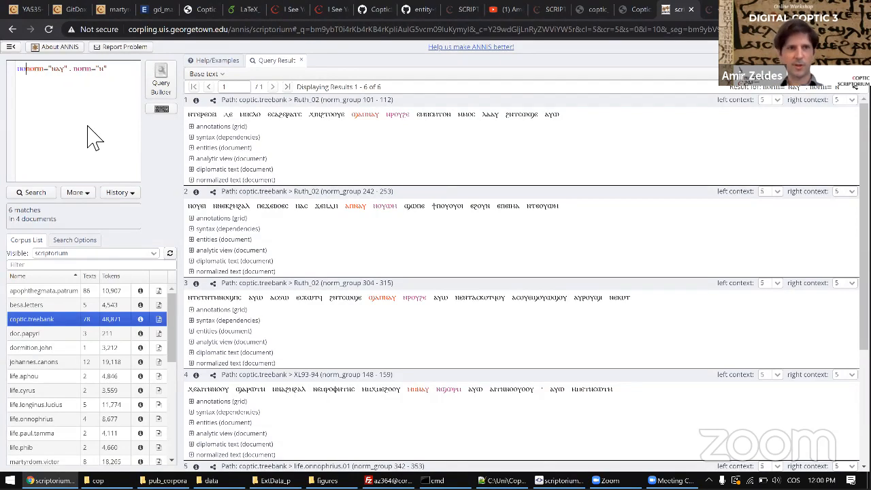
- Restrict the query to pos="V" _=_ norm="ⲛⲁⲩ" . norm="ⲛ", run it, and view the match's annotation grid
{"action": "type", "text": "pos=\"V\" "}
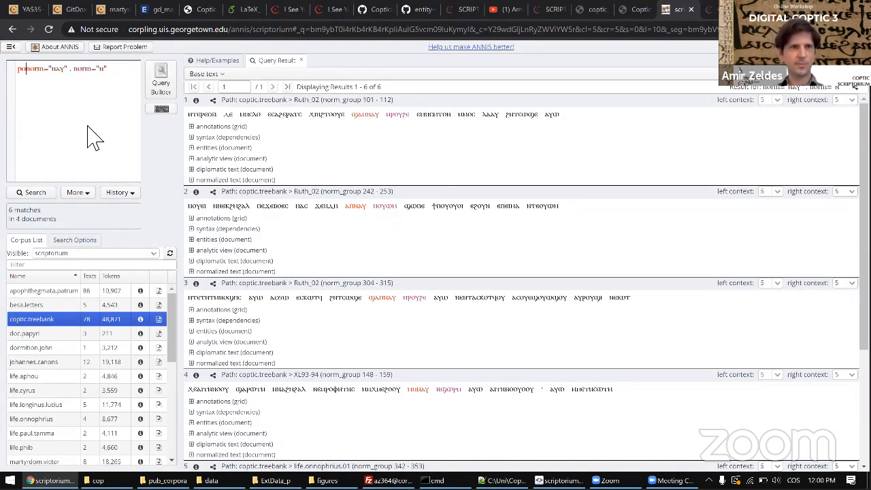
{"action": "type", "text": "_=_"}
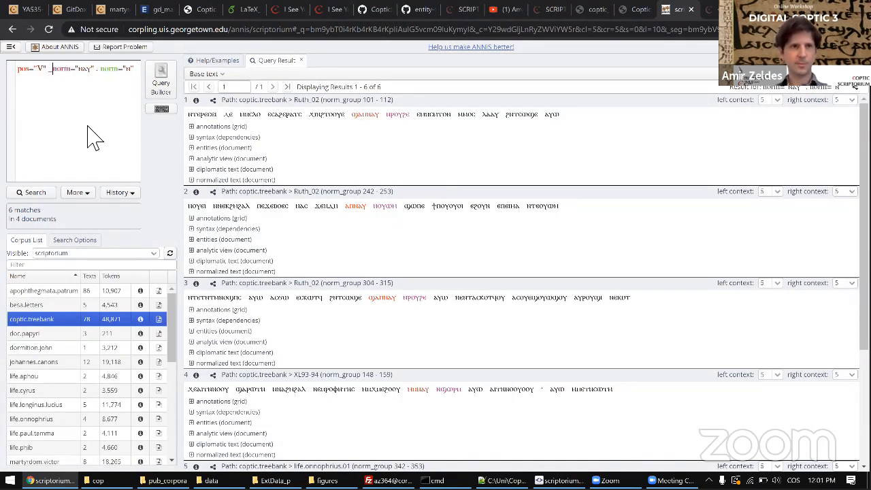
{"action": "key", "text": "ctrl+Return"}
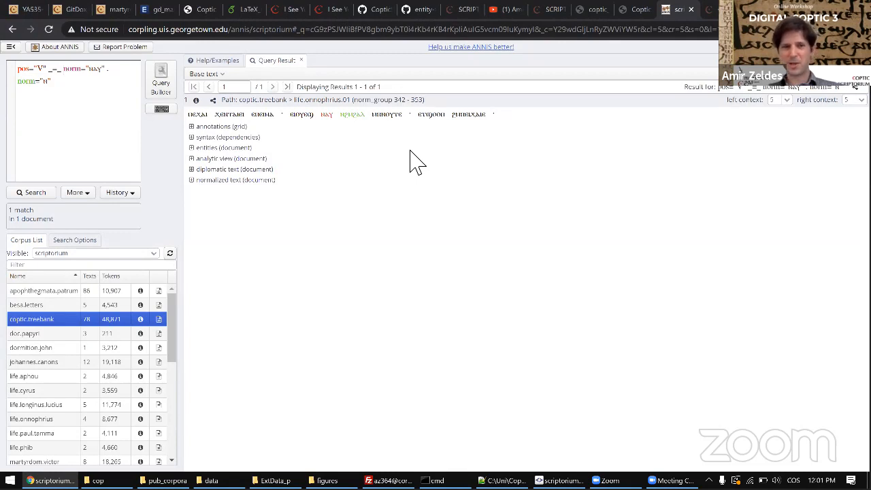
{"action": "left_click", "coordinate": [247, 129]}
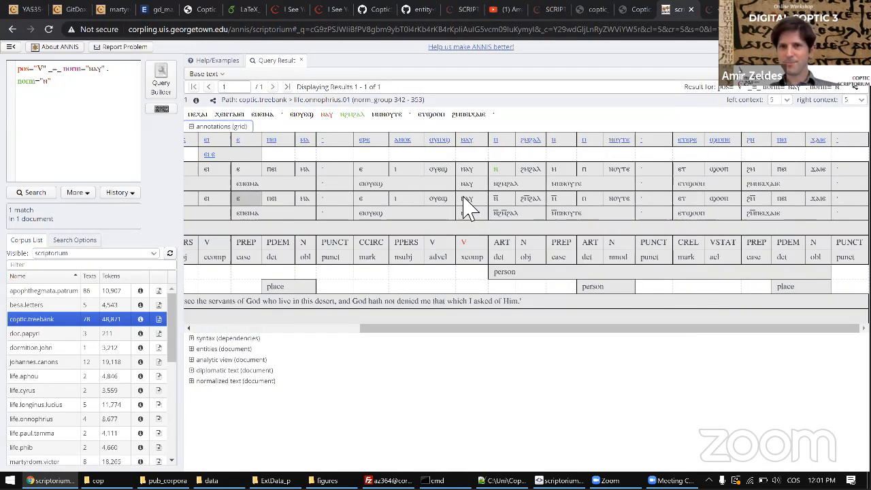
{"action": "scroll", "coordinate": [464, 198], "scroll_direction": "left", "scroll_amount": 3}
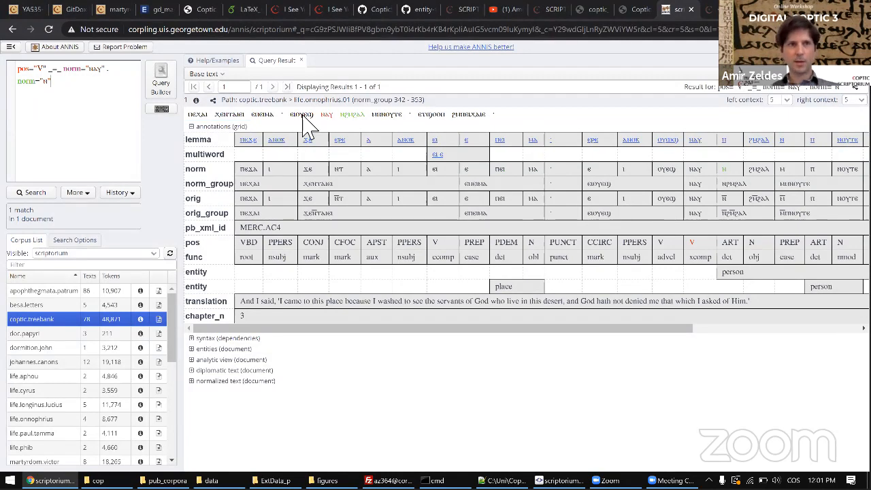
- Replace the query with entity ->head lemma="ⲣⲱⲙⲉ" and run it on the coptic.treebank corpus
{"action": "key", "text": "ctrl+a"}
{"action": "type", "text": "entity"}
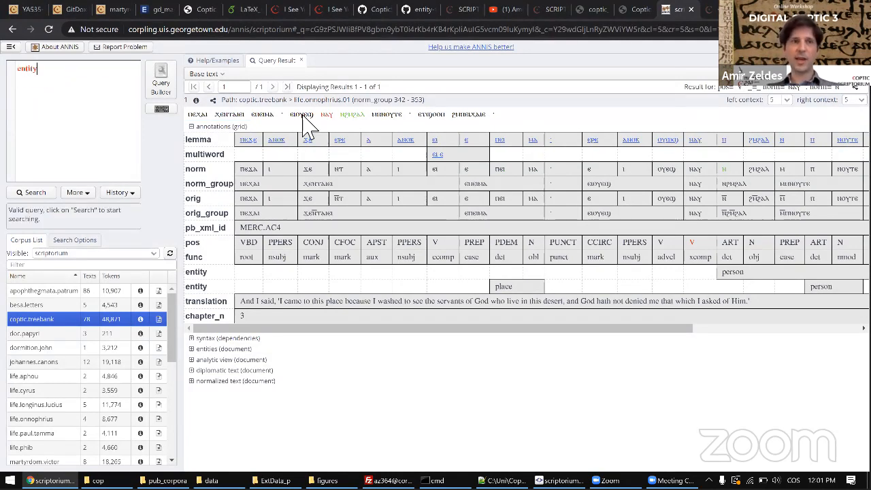
{"action": "type", "text": " ->head pos"}
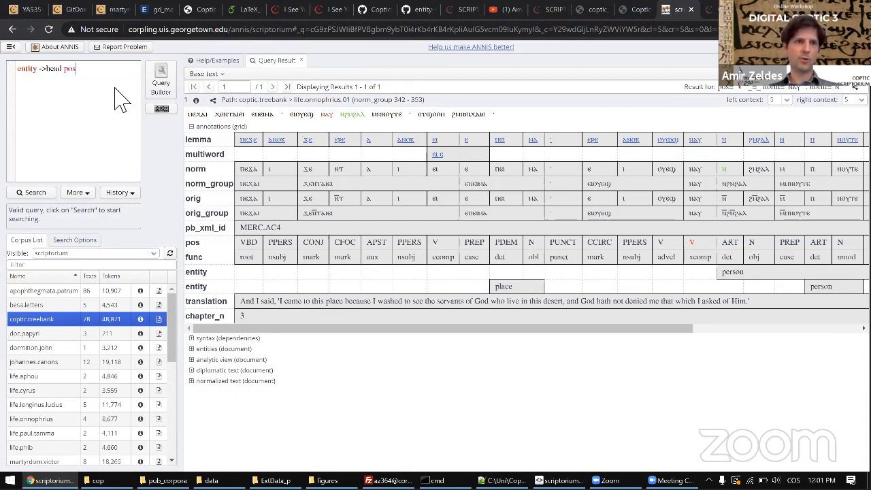
{"action": "key", "text": "ctrl+0"}
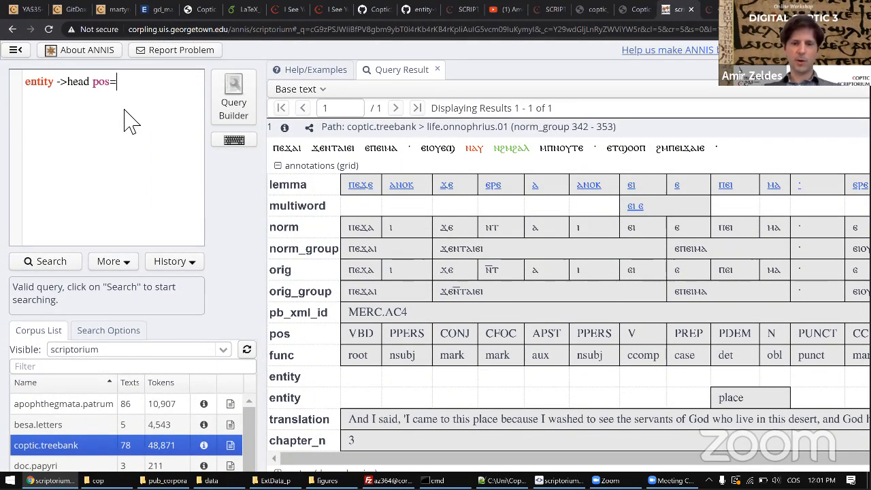
{"action": "key", "text": "BackSpace"}
{"action": "key", "text": "BackSpace"}
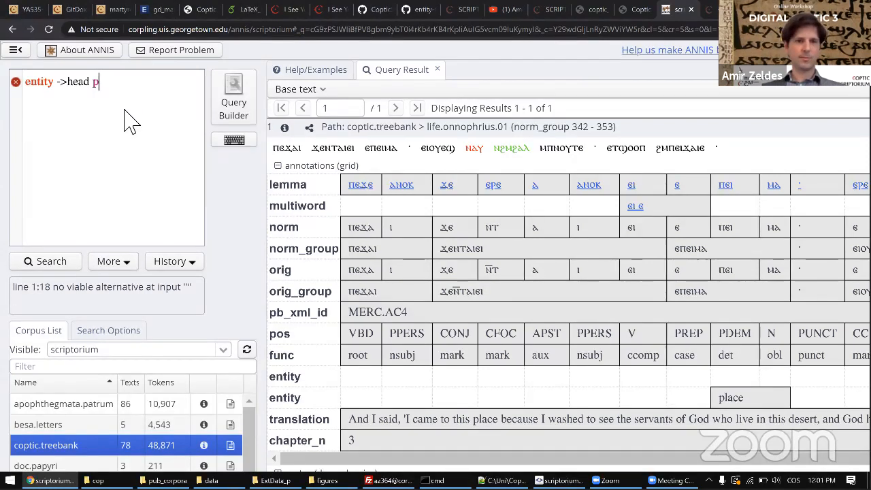
{"action": "type", "text": "=\"\""}
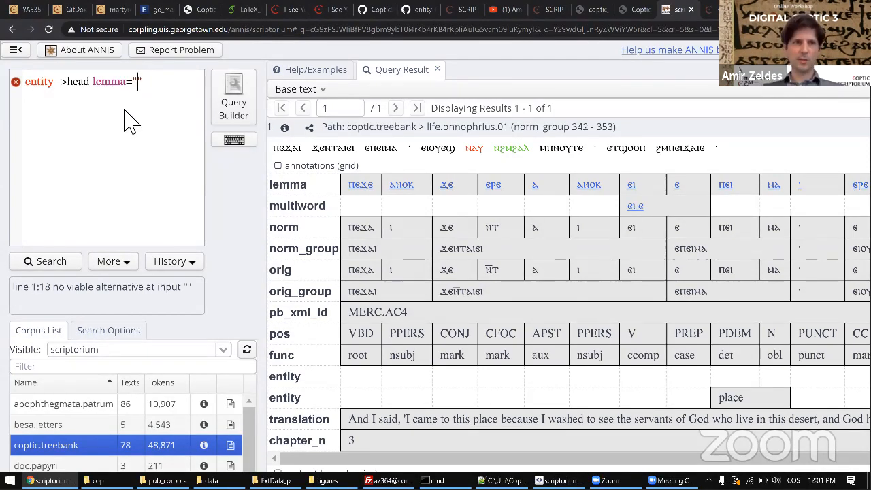
{"action": "type", "text": "p"}
{"action": "key", "text": "ctrl+Return"}
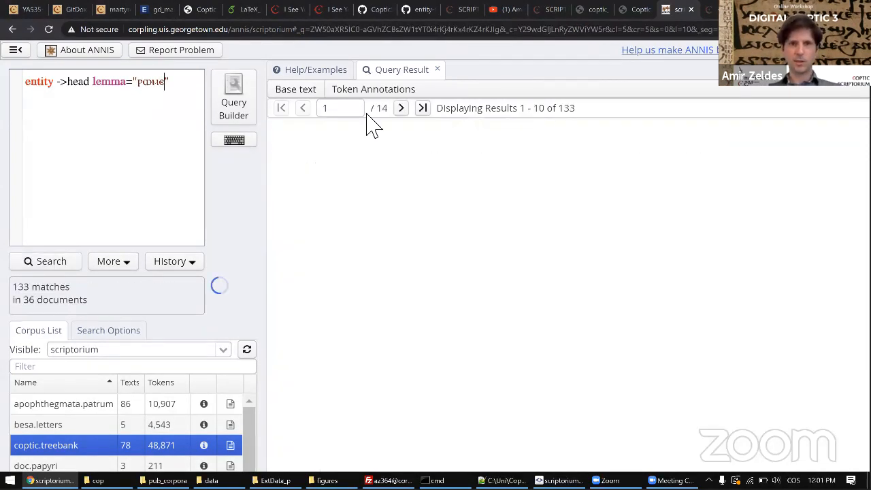
- Change the results' base text to individual words instead of bound groups and look through the ⲣⲱⲙⲉ entity matches
{"action": "scroll", "coordinate": [571, 224], "scroll_direction": "down", "scroll_amount": 5}
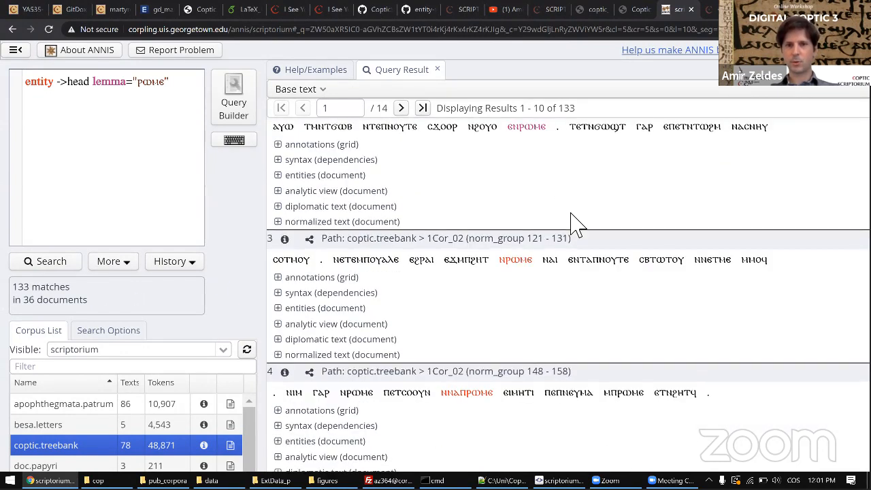
{"action": "scroll", "coordinate": [572, 224], "scroll_direction": "down", "scroll_amount": 3}
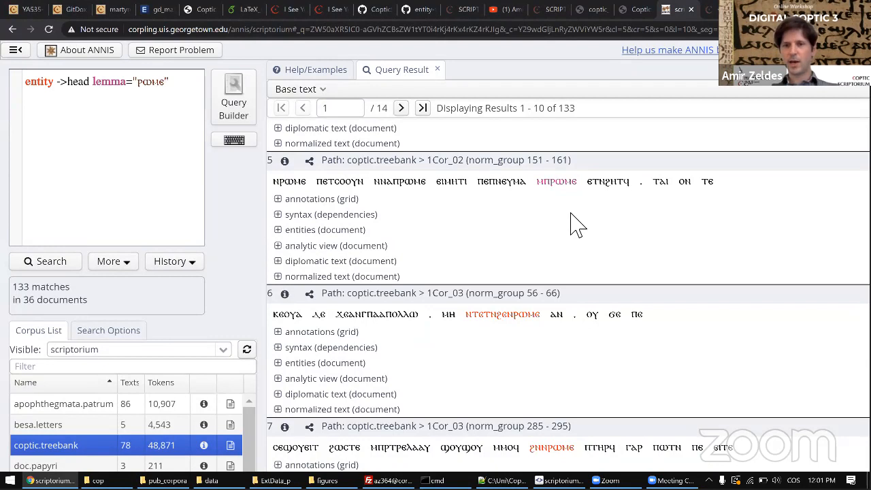
{"action": "scroll", "coordinate": [508, 240], "scroll_direction": "down", "scroll_amount": 1}
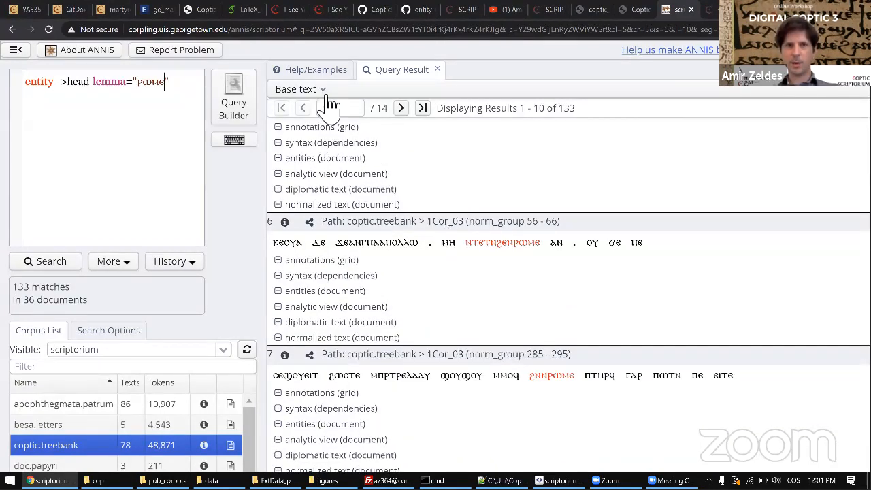
{"action": "left_click", "coordinate": [301, 91]}
{"action": "left_click", "coordinate": [311, 123]}
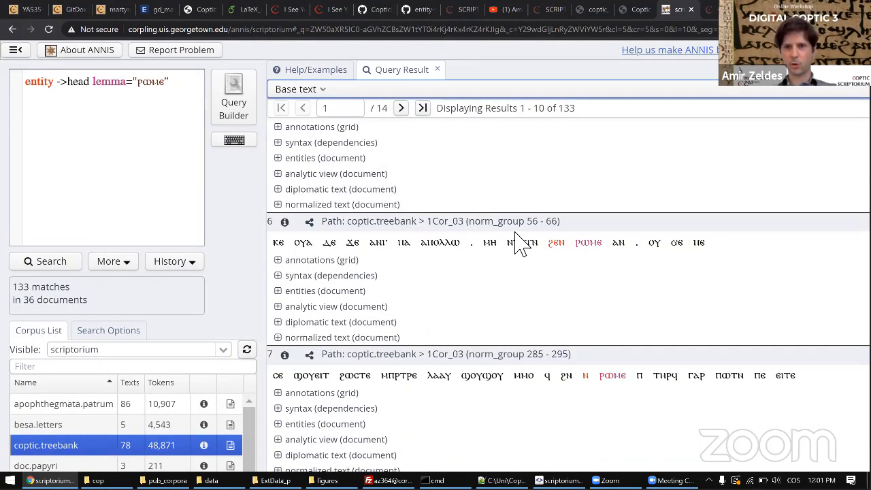
{"action": "scroll", "coordinate": [577, 297], "scroll_direction": "down", "scroll_amount": 3}
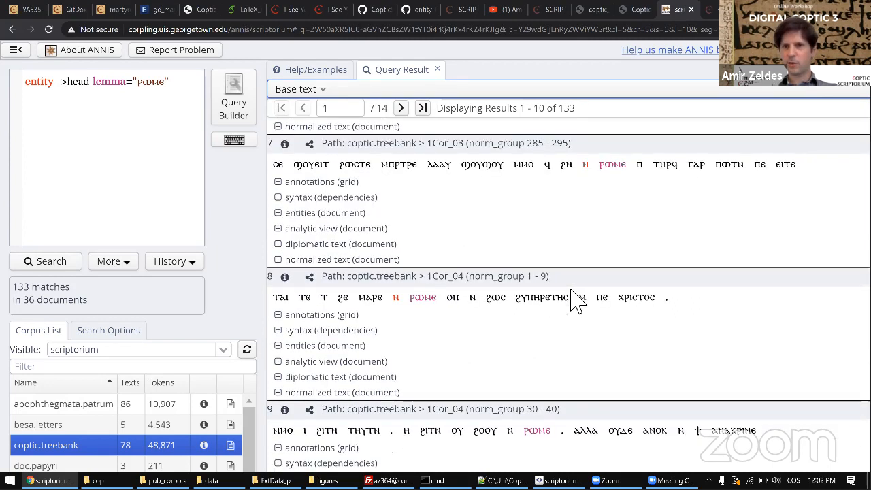
{"action": "scroll", "coordinate": [599, 333], "scroll_direction": "up", "scroll_amount": 2}
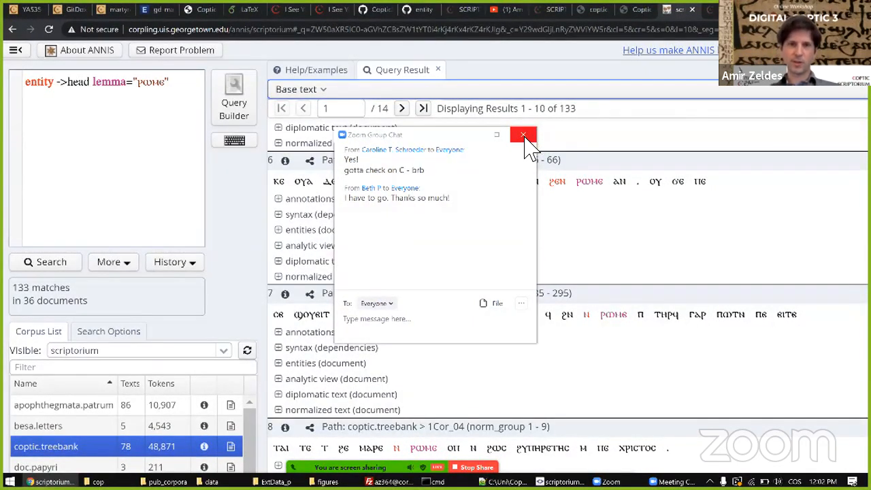
- Close the Zoom group chat window and stop sharing the screen
{"action": "left_click", "coordinate": [524, 139]}
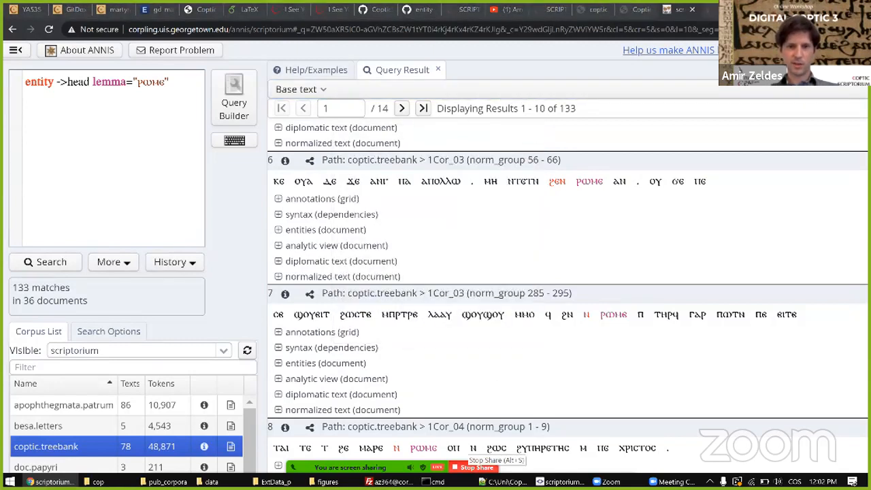
{"action": "left_click", "coordinate": [477, 467]}
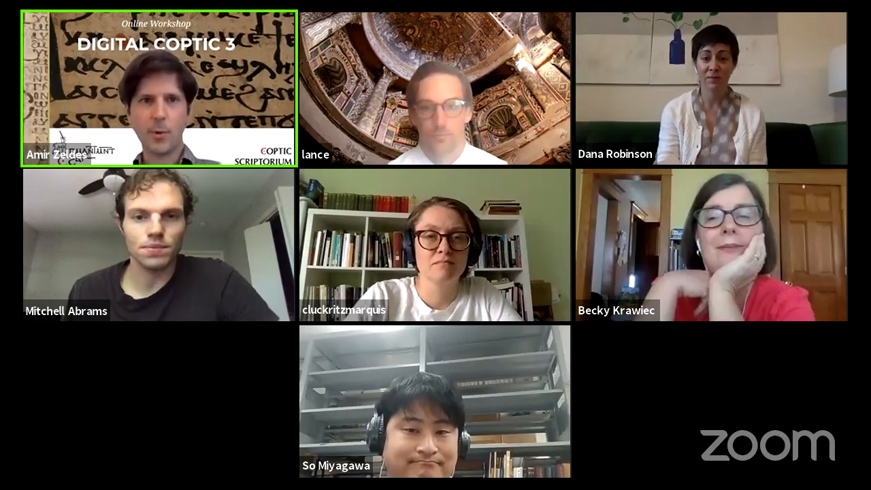